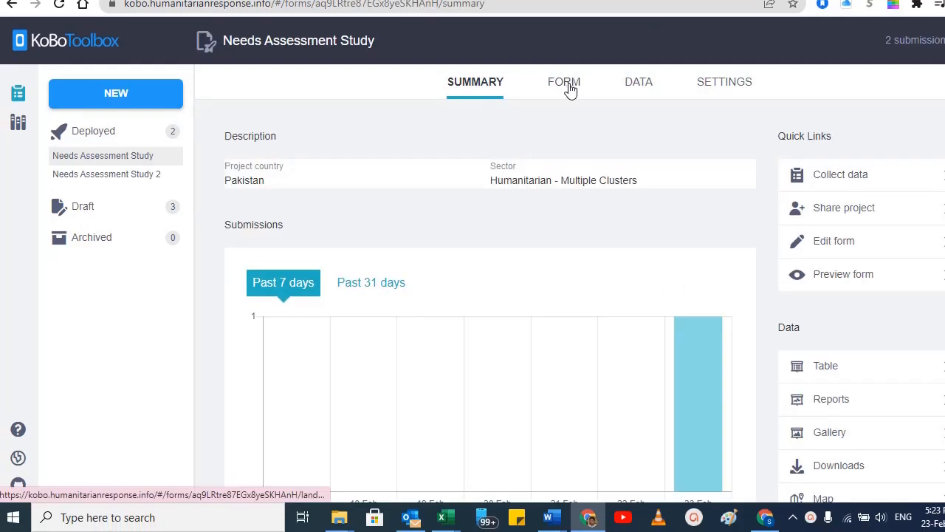
# Open the project's form in the form builder and review its questions down to the Gender responses.
pyautogui.click(565, 87)
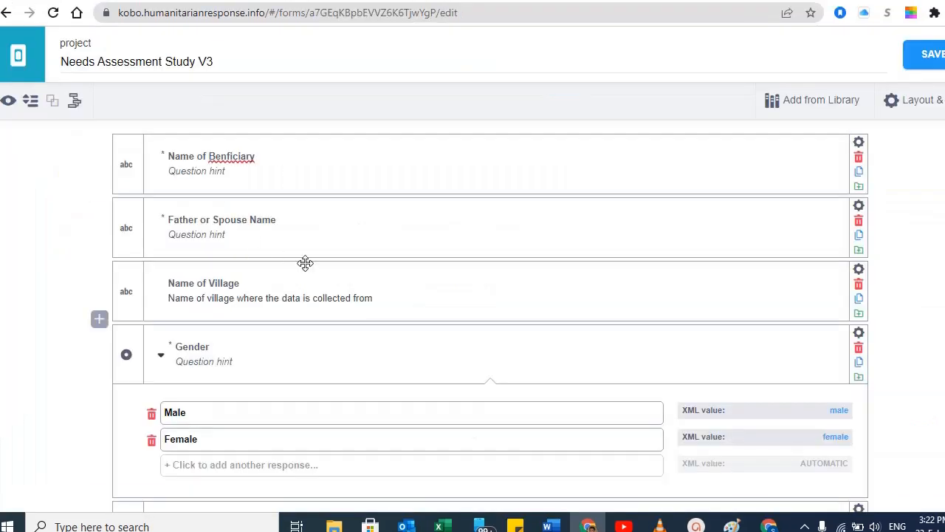
pyautogui.scroll(-1, 306, 263)
pyautogui.click(271, 224)
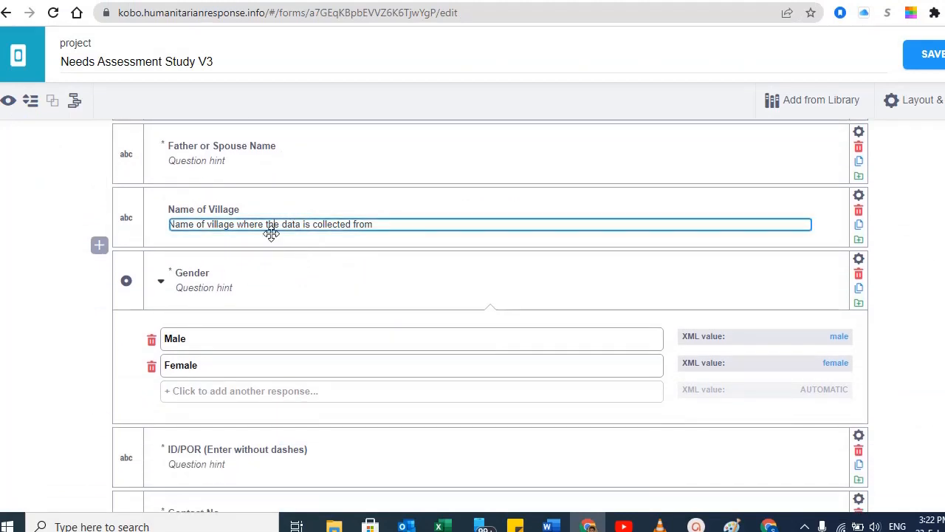
pyautogui.click(222, 283)
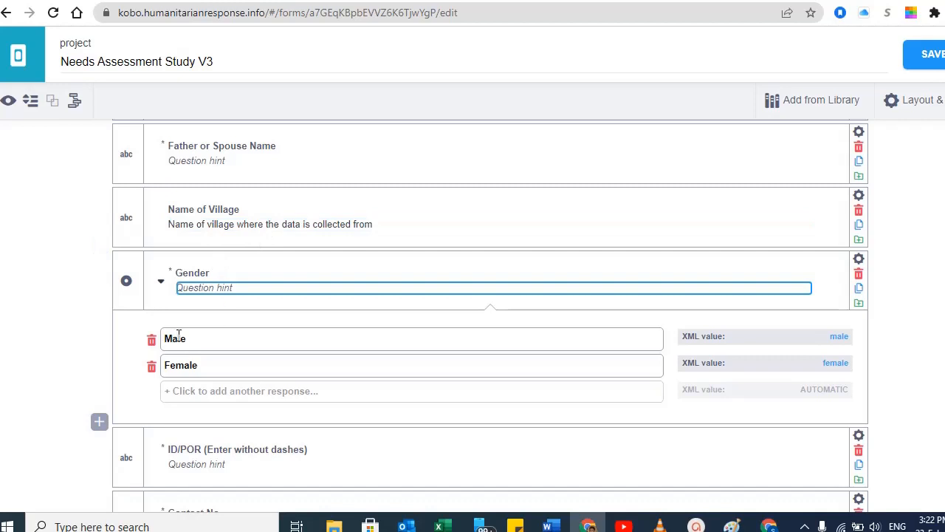
pyautogui.click(198, 365)
pyautogui.scroll(-2, 359, 310)
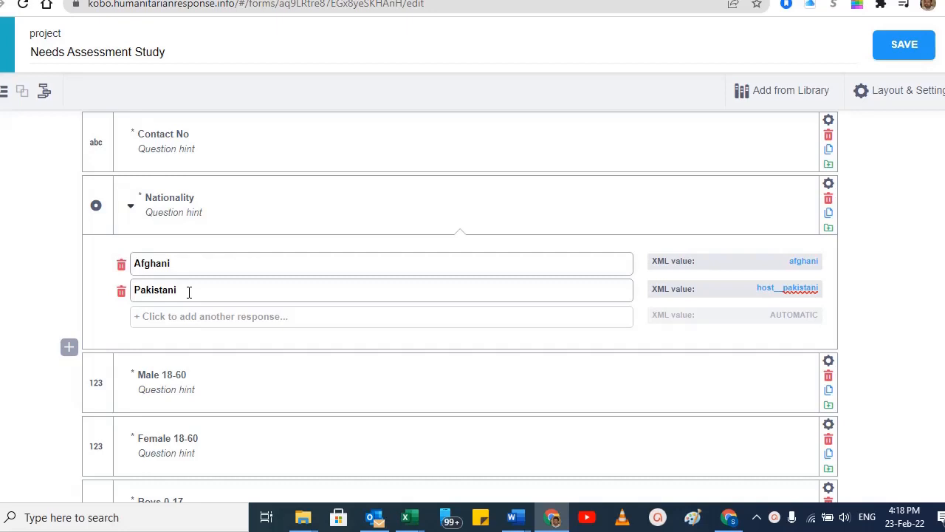
# Rename the Nationality question to "Country".
pyautogui.scroll(-1, 189, 291)
pyautogui.scroll(1, 187, 291)
pyautogui.click(200, 199)
pyautogui.moveTo(203, 198); pyautogui.dragTo(110, 201)
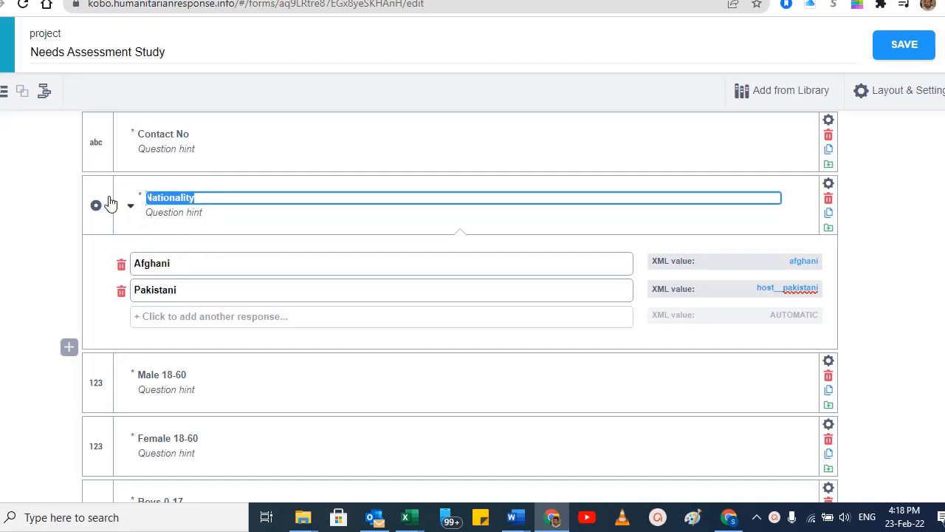
pyautogui.press('BackSpace')
pyautogui.write('Country')
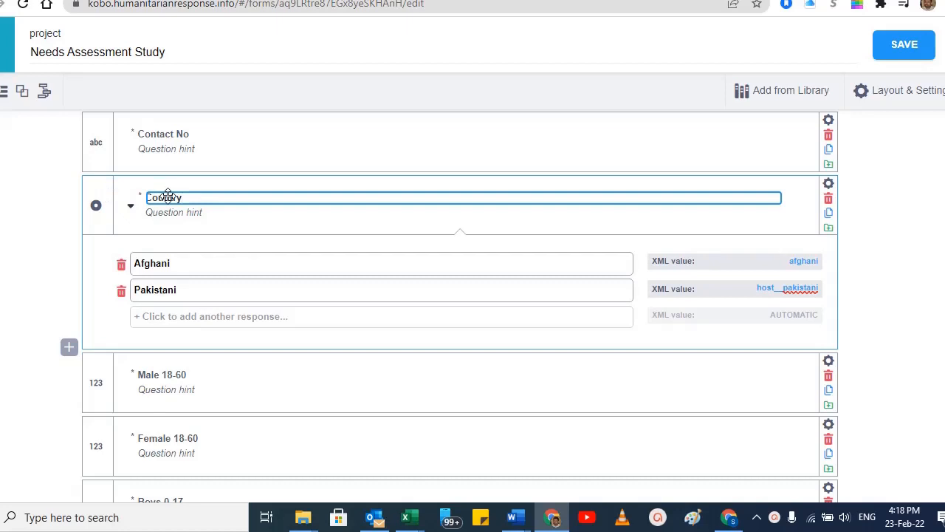
pyautogui.click(191, 268)
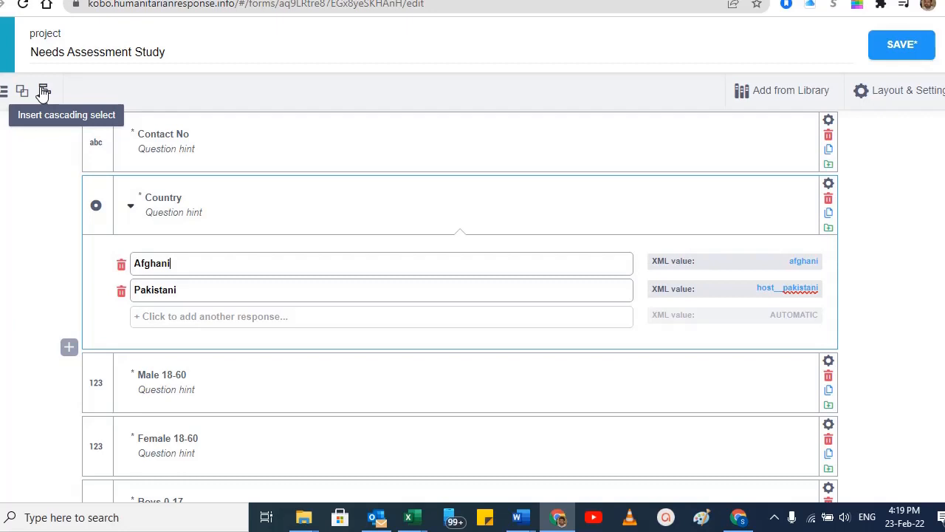
# Switch to the Excel workbook and examine the cascading choices table on Sheet1 (2), including its list name column.
pyautogui.hotkey('alt', 'Tab')
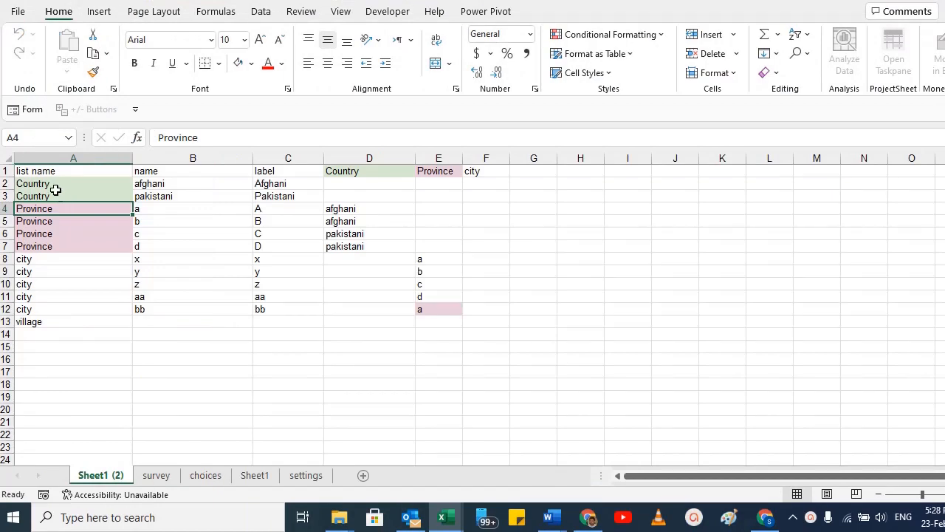
pyautogui.moveTo(46, 173); pyautogui.dragTo(489, 330)
pyautogui.click(39, 171)
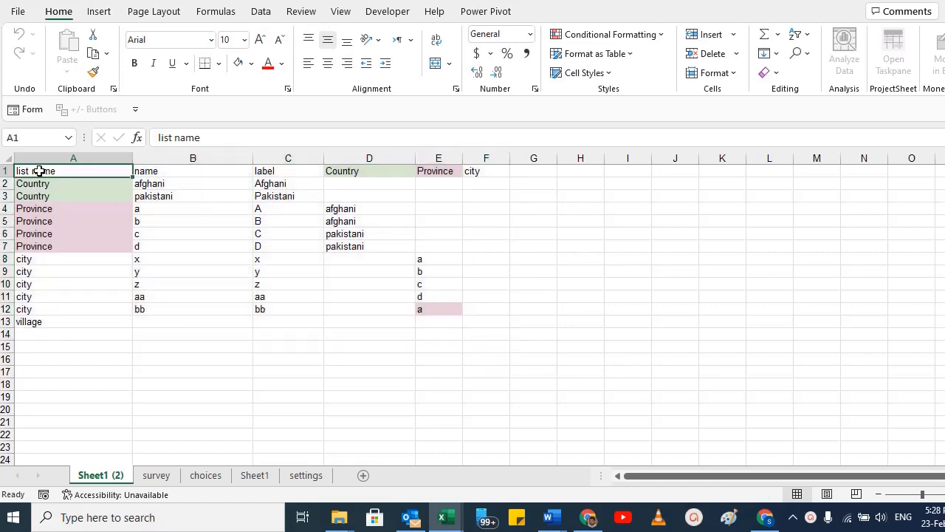
pyautogui.keyDown('ctrl'); pyautogui.scroll(4, 39, 172); pyautogui.keyUp('ctrl')
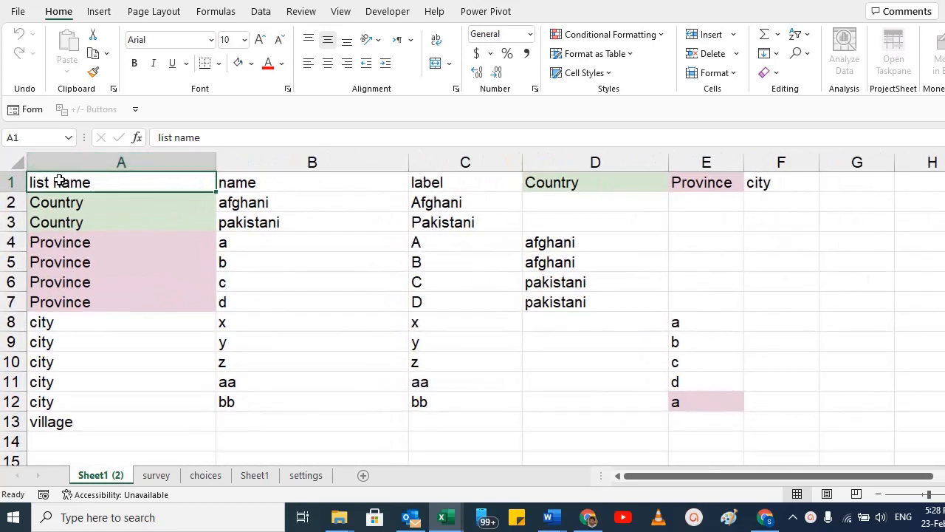
pyautogui.moveTo(108, 207); pyautogui.dragTo(94, 183)
pyautogui.click(94, 183)
# Switch back to the KoBoToolbox form and examine the Gender question title with its Male and Female responses.
pyautogui.hotkey('alt', 'Tab')
pyautogui.scroll(3, 330, 262)
pyautogui.click(219, 337)
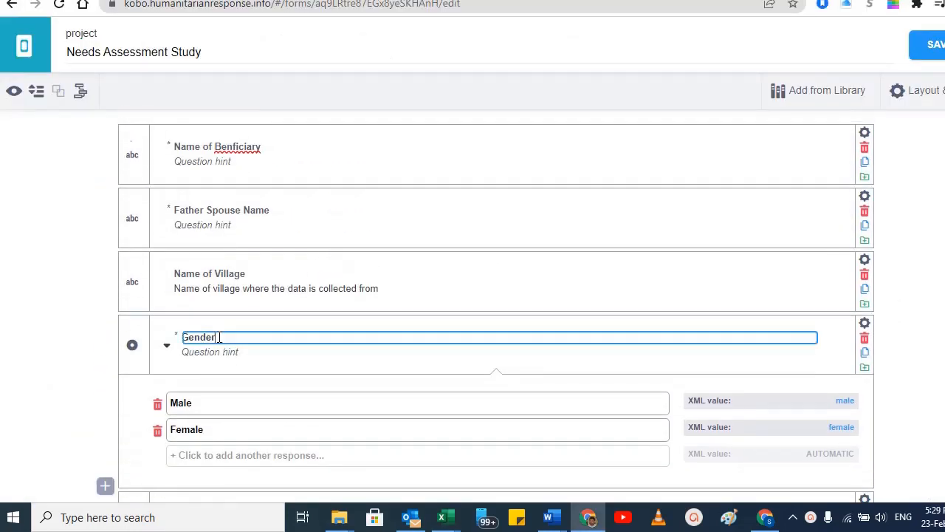
pyautogui.doubleClick(219, 337)
pyautogui.scroll(-1, 219, 337)
pyautogui.moveTo(232, 261); pyautogui.dragTo(150, 257)
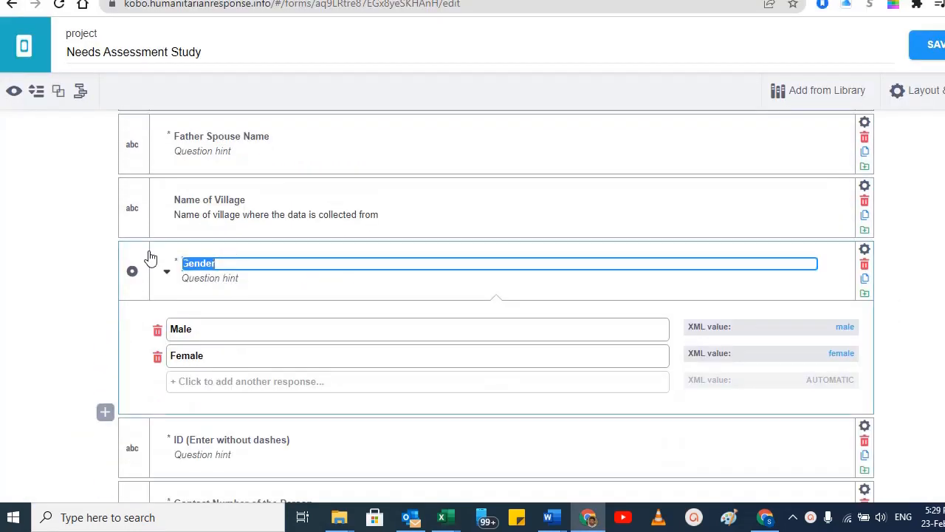
pyautogui.scroll(-1, 272, 314)
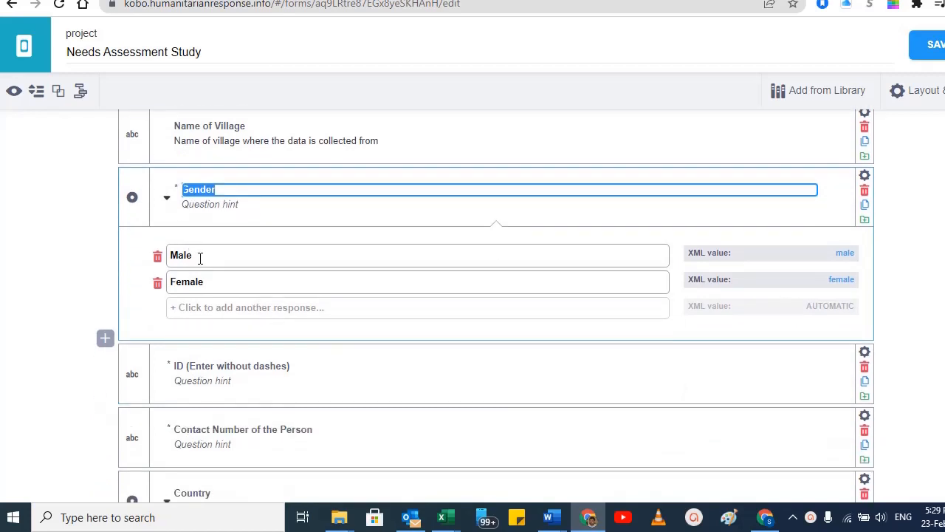
pyautogui.click(200, 258)
pyautogui.click(224, 281)
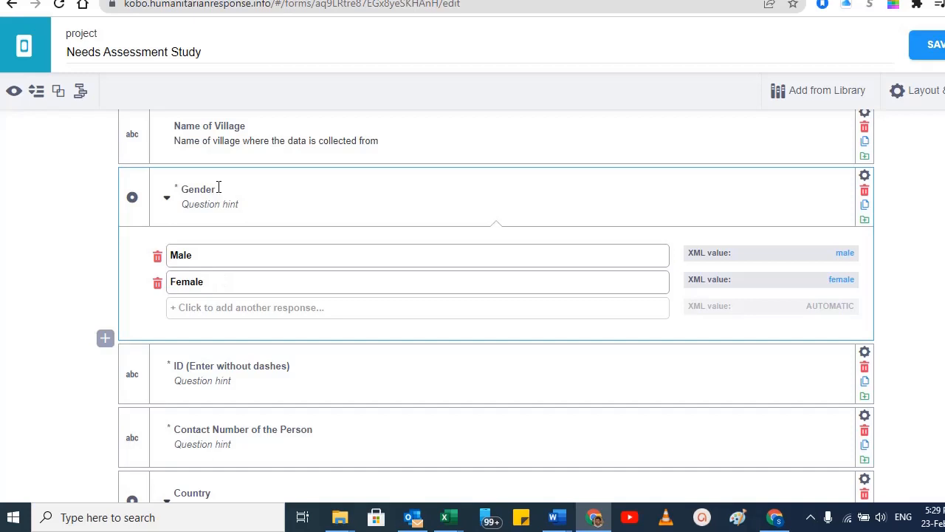
pyautogui.moveTo(219, 189); pyautogui.dragTo(180, 193)
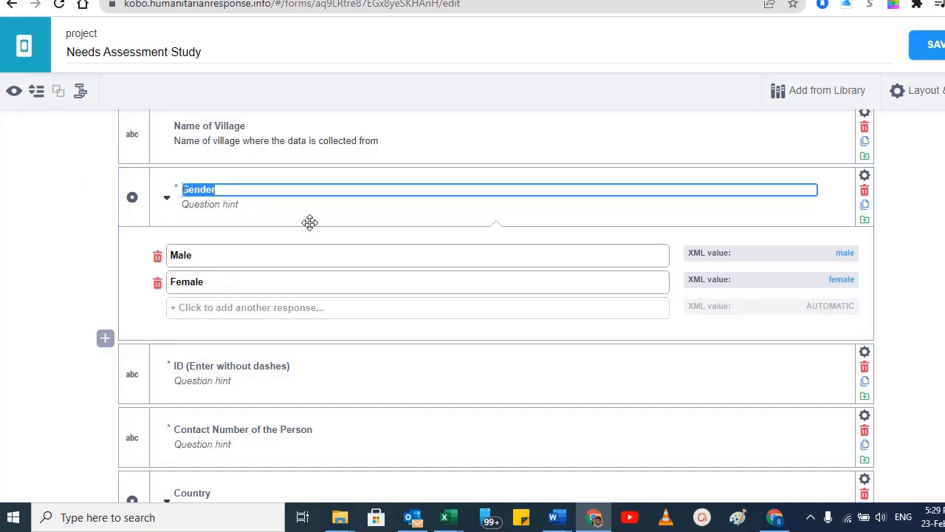
# Compare the Country entries under list name in the Excel sheet with the Country question title in the KoBoToolbox form.
pyautogui.hotkey('alt', 'Tab')
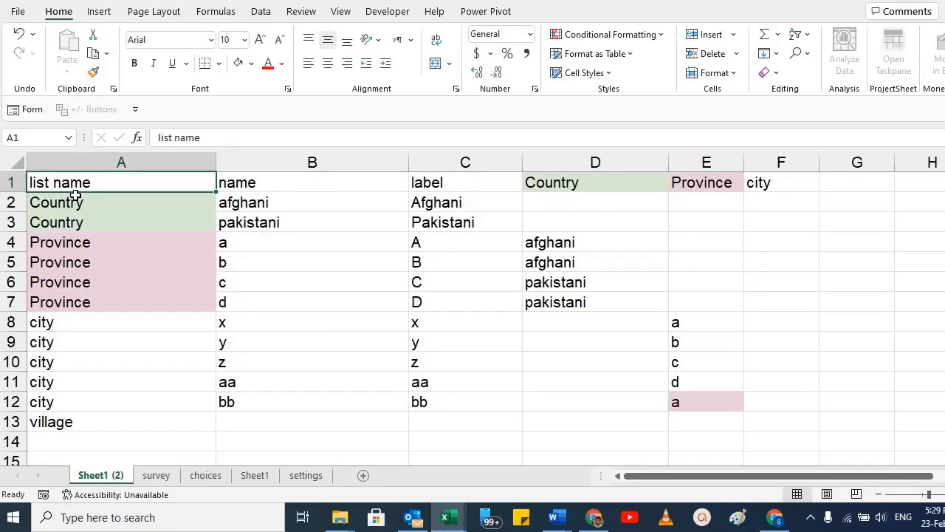
pyautogui.moveTo(75, 195); pyautogui.dragTo(68, 222)
pyautogui.hotkey('alt', 'Tab')
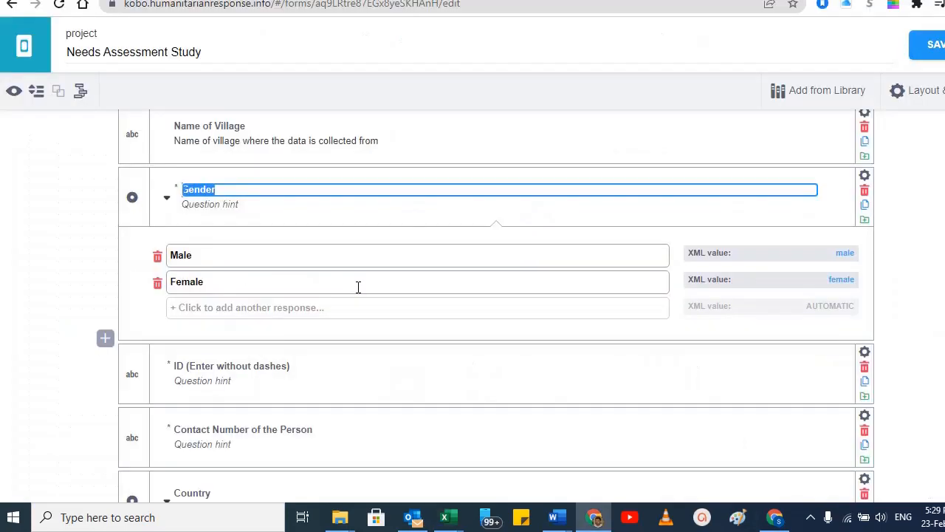
pyautogui.scroll(-2, 358, 286)
pyautogui.scroll(-2, 358, 286)
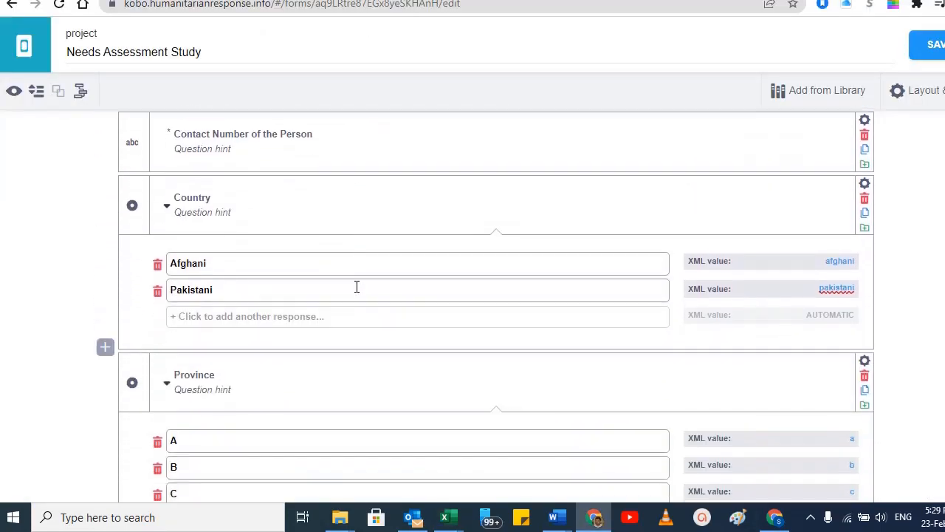
pyautogui.click(216, 195)
pyautogui.doubleClick(212, 197)
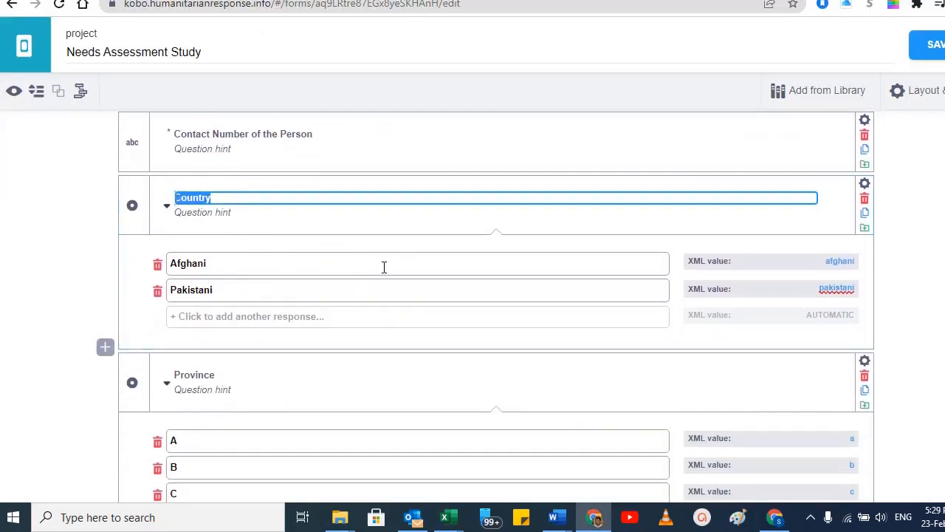
# Check the Excel sheet's name header and Country rows against the Country question's responses in the KoBoToolbox form.
pyautogui.hotkey('alt', 'Tab')
pyautogui.hotkey('alt', 'Tab')
pyautogui.hotkey('alt', 'Tab')
pyautogui.click(262, 181)
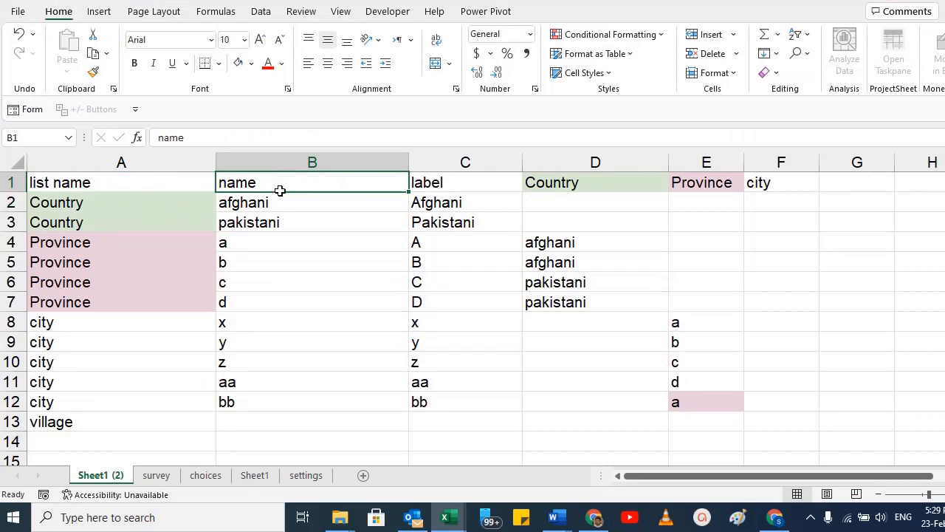
pyautogui.moveTo(74, 205); pyautogui.dragTo(76, 222)
pyautogui.hotkey('alt', 'Tab')
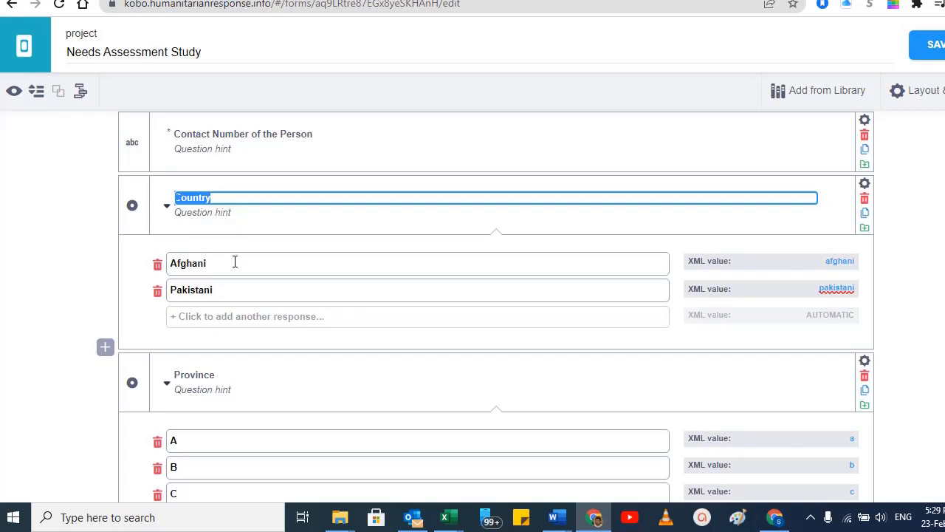
# Switch to the Excel sheet and examine the list name, name and label entries of the two Country rows.
pyautogui.hotkey('alt', 'Tab')
pyautogui.moveTo(72, 201); pyautogui.dragTo(71, 215)
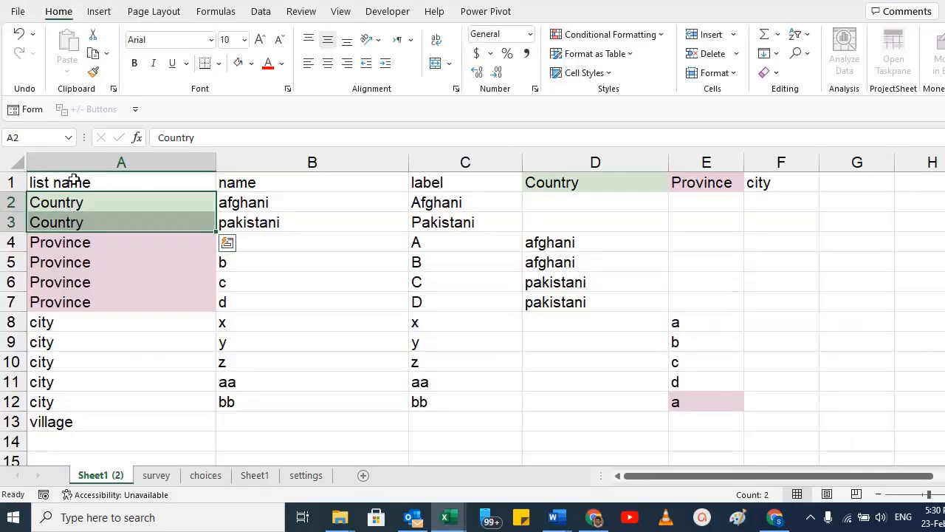
pyautogui.click(263, 181)
pyautogui.moveTo(266, 196); pyautogui.dragTo(266, 213)
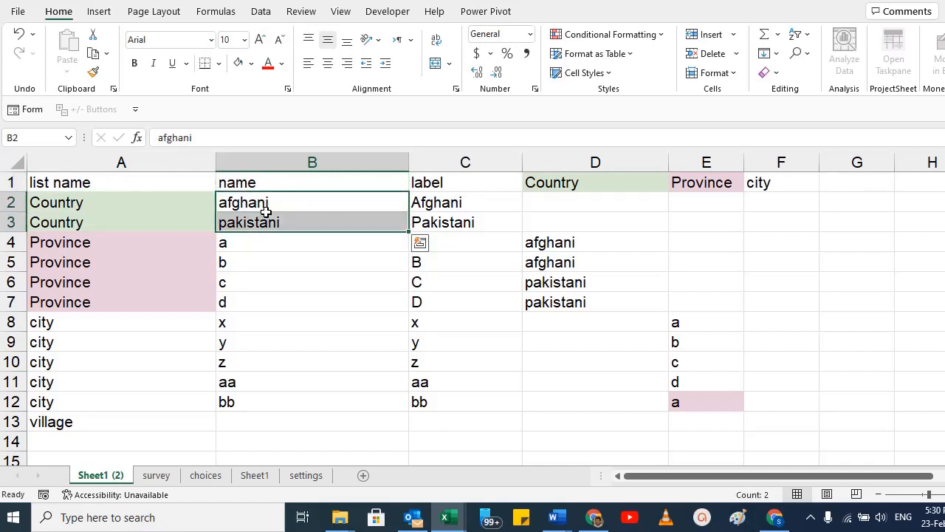
pyautogui.moveTo(72, 202); pyautogui.dragTo(72, 215)
pyautogui.click(266, 177)
pyautogui.moveTo(272, 198); pyautogui.dragTo(270, 221)
pyautogui.moveTo(458, 179); pyautogui.dragTo(458, 218)
# Compare the spelling of the afghani and pakistani entries between the name and label columns.
pyautogui.click(281, 190)
pyautogui.click(275, 203)
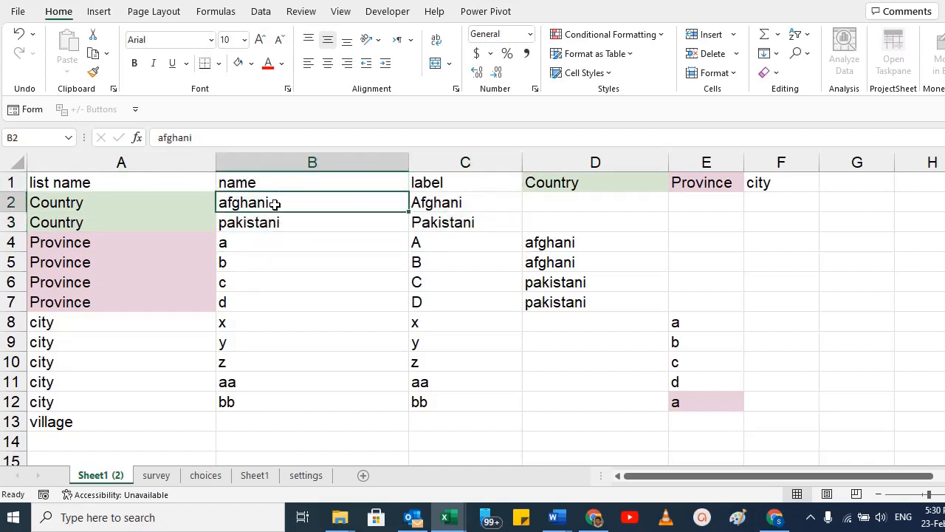
pyautogui.click(259, 179)
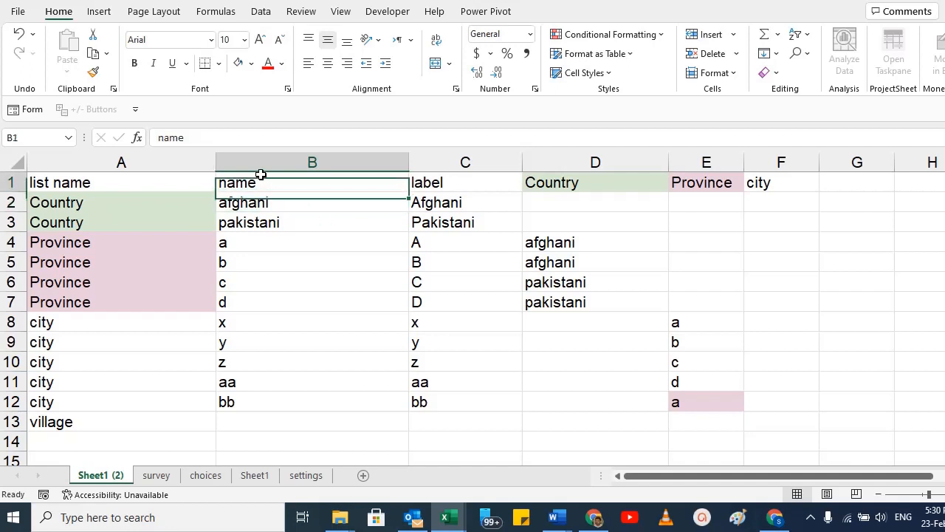
pyautogui.click(261, 205)
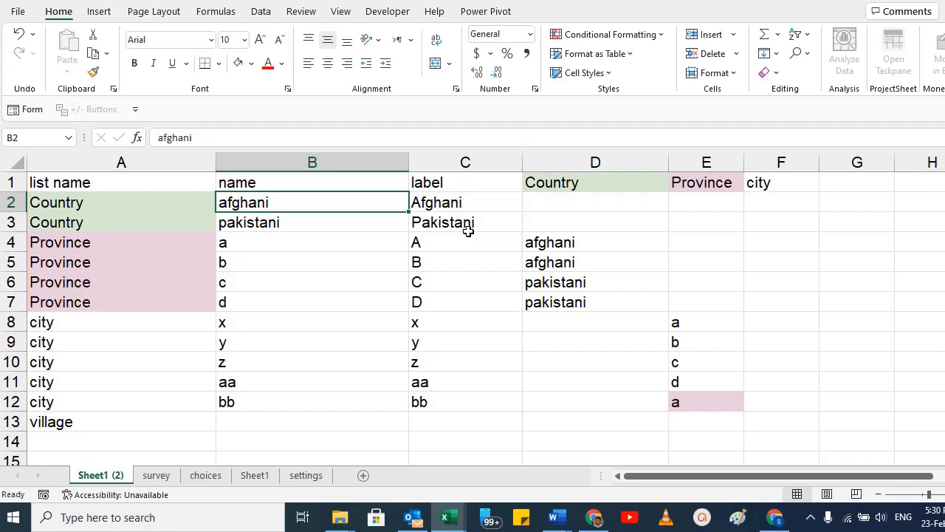
pyautogui.click(449, 202)
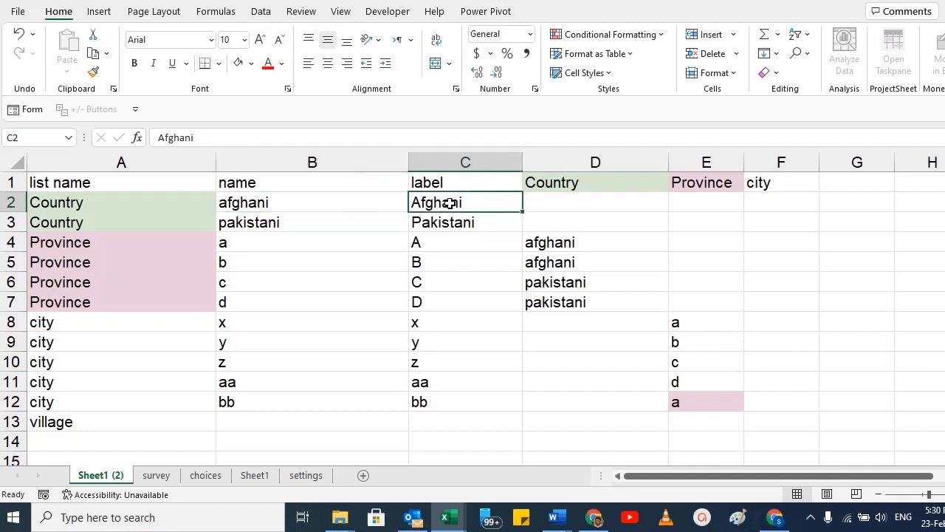
pyautogui.moveTo(449, 202); pyautogui.dragTo(449, 228)
pyautogui.moveTo(251, 206); pyautogui.dragTo(251, 224)
pyautogui.hotkey('ctrl', 'c')
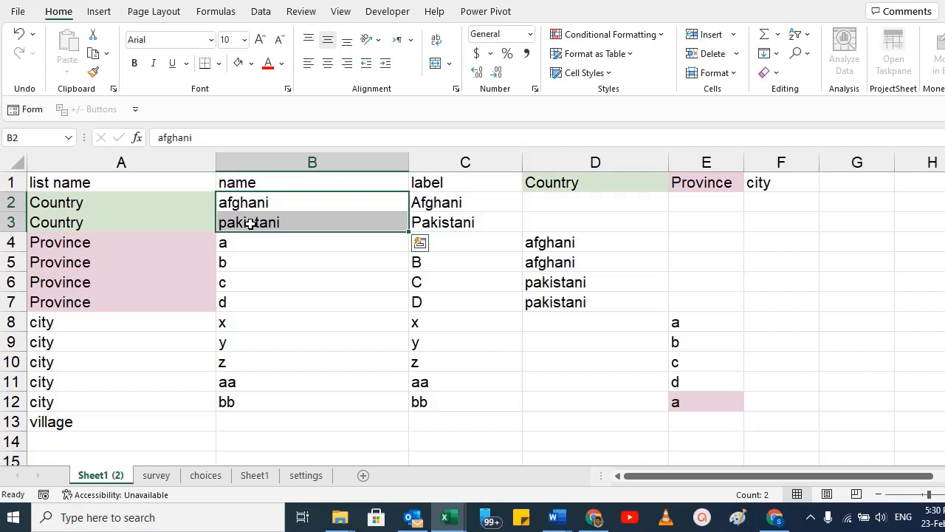
# Compare the full set of name column entries with the label column entries for all countries, provinces and cities.
pyautogui.moveTo(251, 202); pyautogui.dragTo(251, 399)
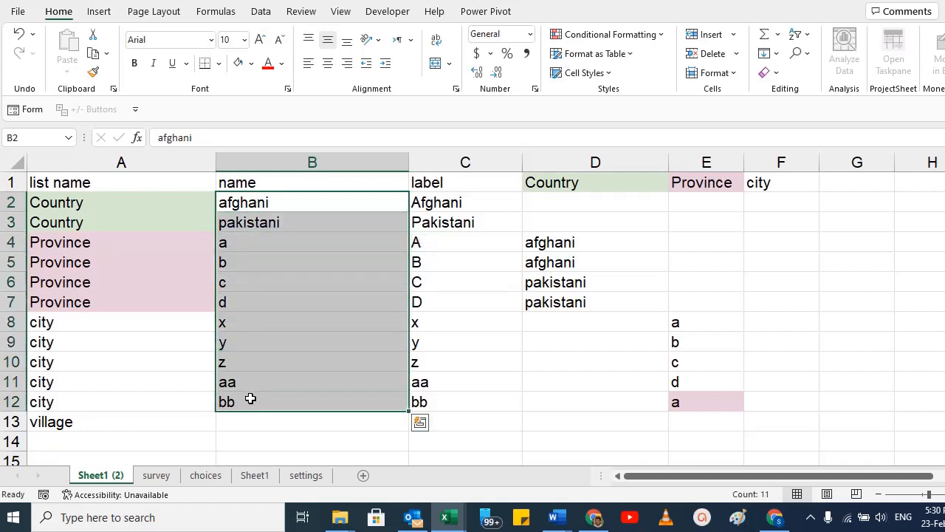
pyautogui.click(285, 210)
pyautogui.moveTo(284, 210); pyautogui.dragTo(253, 407)
pyautogui.moveTo(284, 202); pyautogui.dragTo(271, 396)
pyautogui.click(266, 203)
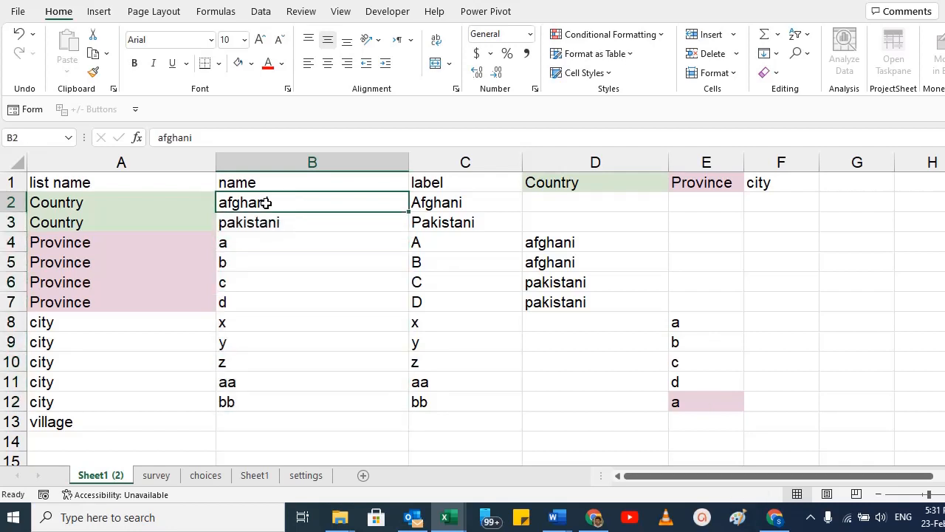
pyautogui.click(463, 200)
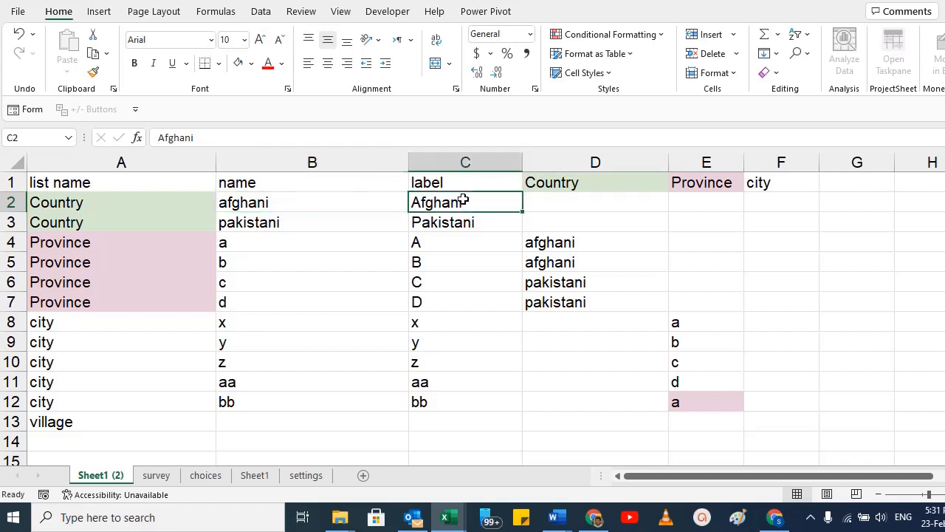
pyautogui.moveTo(275, 201); pyautogui.dragTo(273, 397)
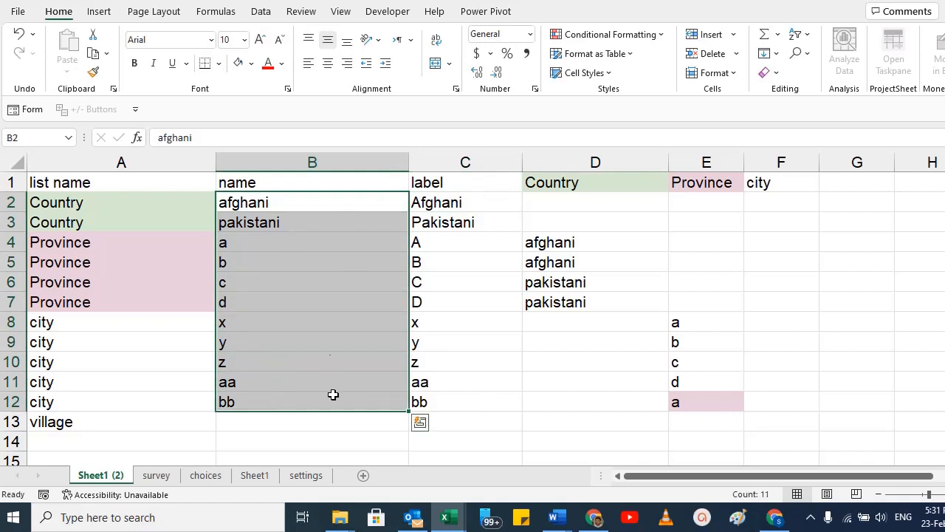
pyautogui.moveTo(471, 204); pyautogui.dragTo(438, 394)
pyautogui.moveTo(260, 197); pyautogui.dragTo(260, 386)
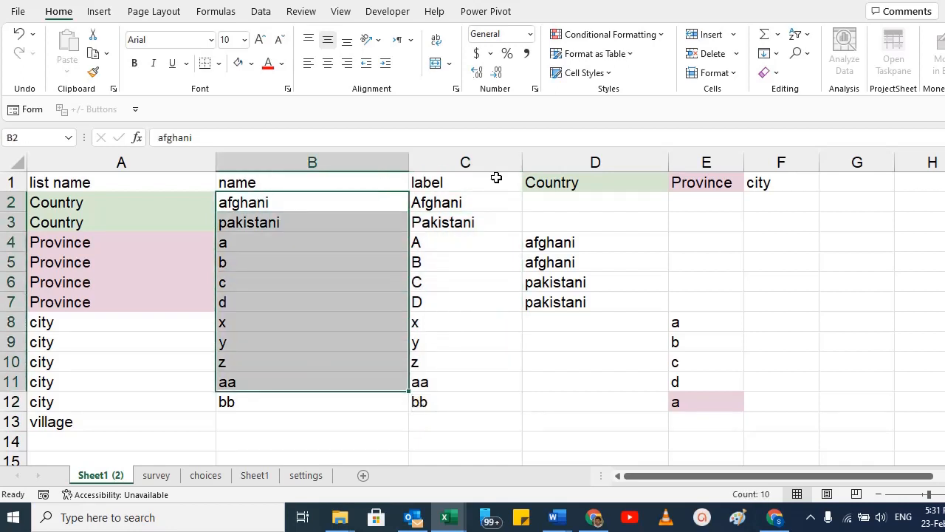
pyautogui.moveTo(458, 196); pyautogui.dragTo(458, 403)
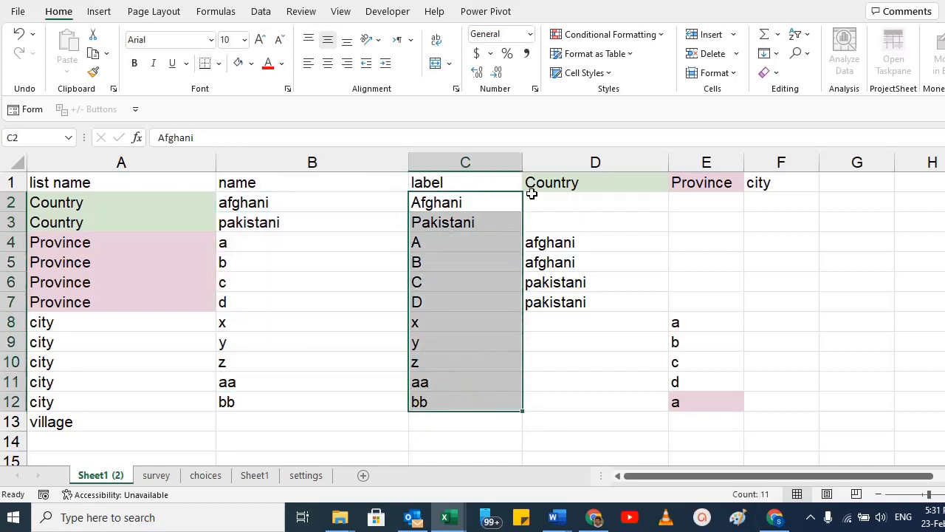
pyautogui.click(436, 208)
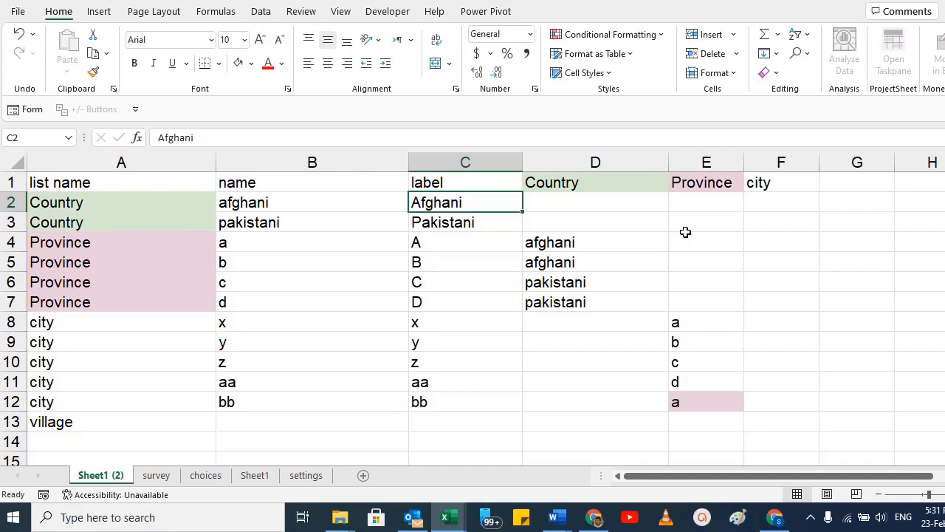
# Check the Country question's data column name in the KoBoToolbox form against the Excel sheet's list name entries.
pyautogui.moveTo(571, 179); pyautogui.dragTo(770, 185)
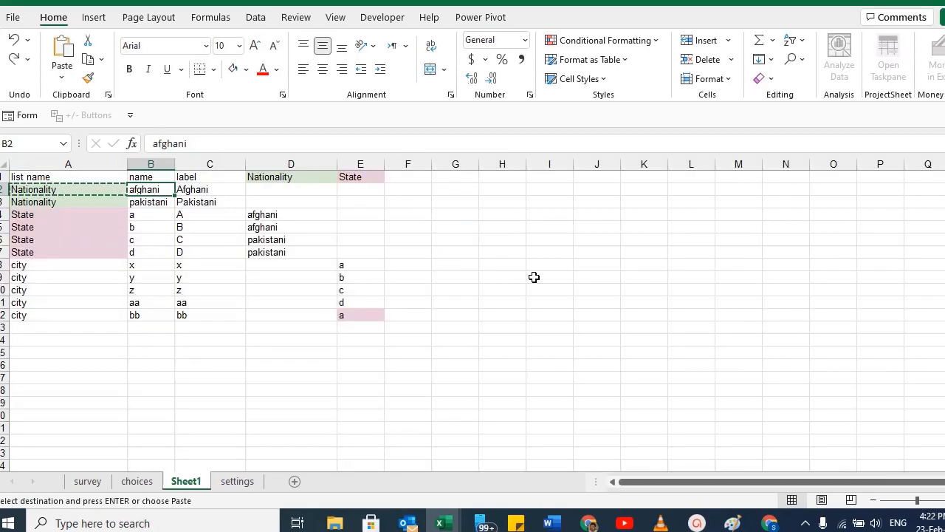
pyautogui.press('Left')
pyautogui.hotkey('alt', 'Tab')
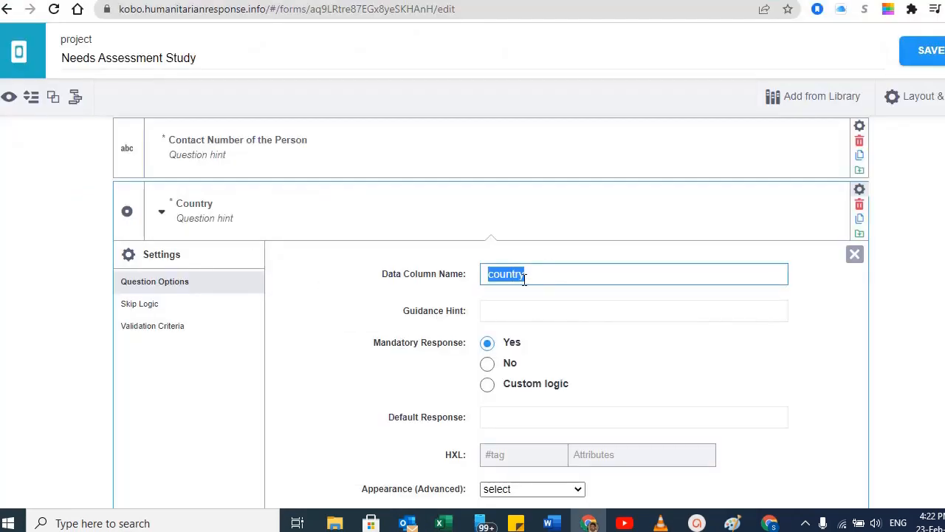
pyautogui.hotkey('alt', 'Tab')
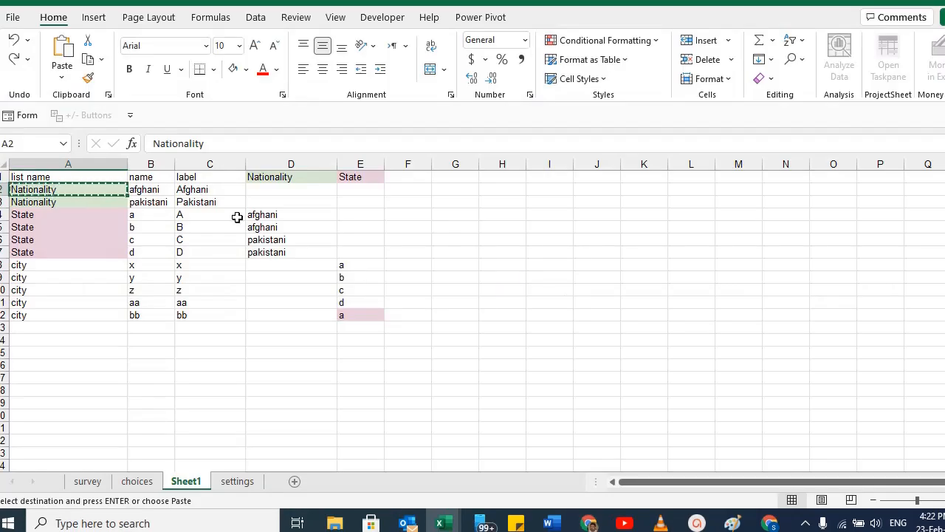
# Change the list name of the afghani row in Sheet1 to Country.
pyautogui.click(164, 181)
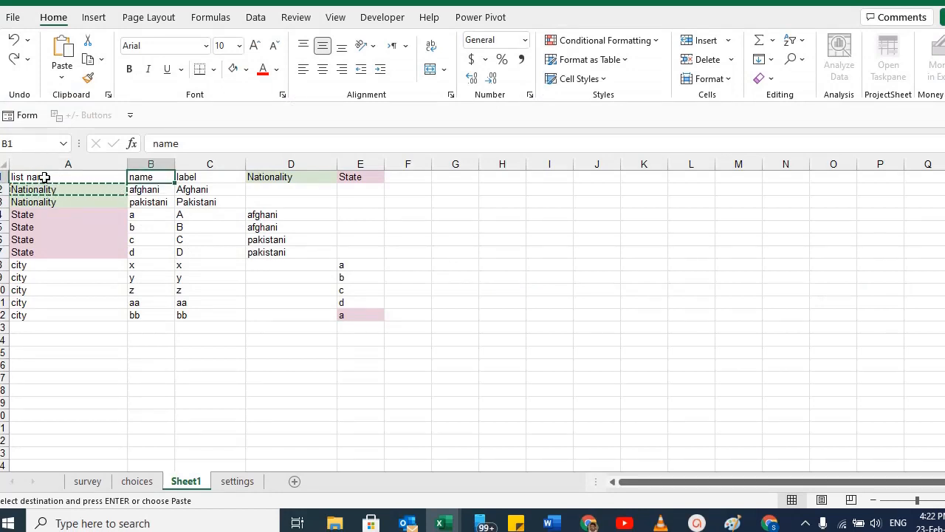
pyautogui.click(51, 177)
pyautogui.click(56, 189)
pyautogui.moveTo(56, 189); pyautogui.dragTo(55, 199)
pyautogui.hotkey('ctrl', 'v')
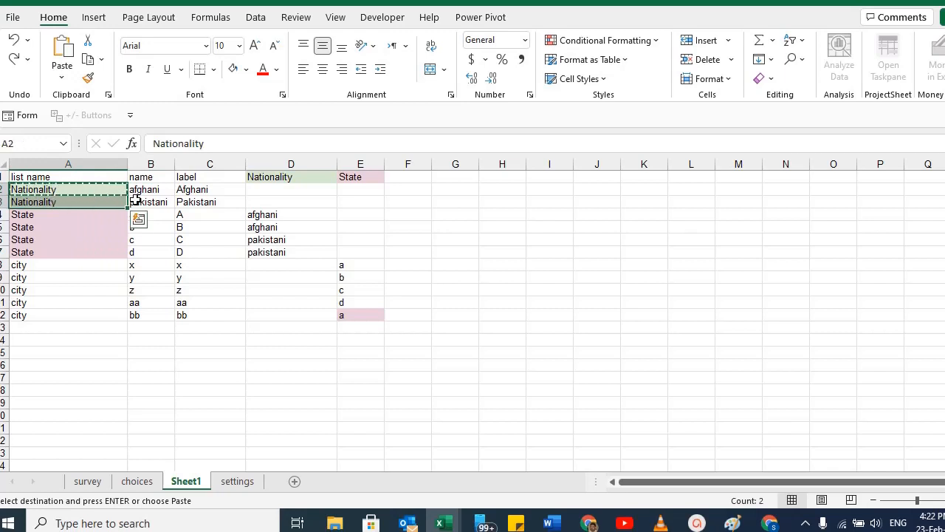
pyautogui.write('Country')
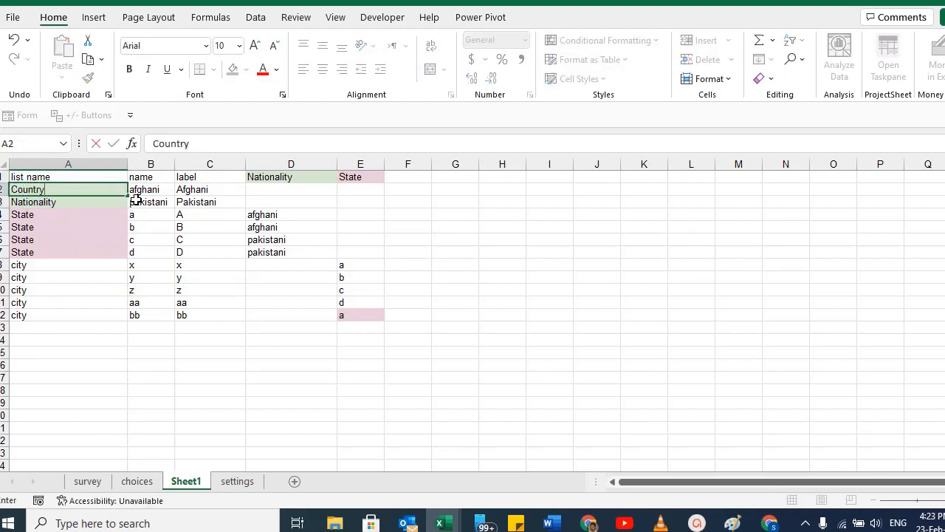
pyautogui.press('Tab')
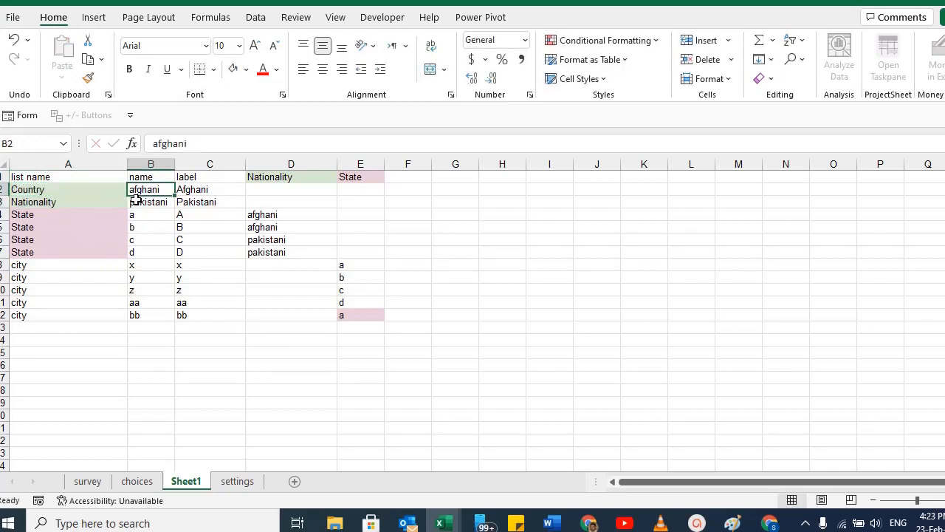
# Copy the Country list name from the afghani row to the pakistani row.
pyautogui.keyDown('shift'); pyautogui.click(136, 199); pyautogui.keyUp('shift')
pyautogui.hotkey('ctrl', 'v')
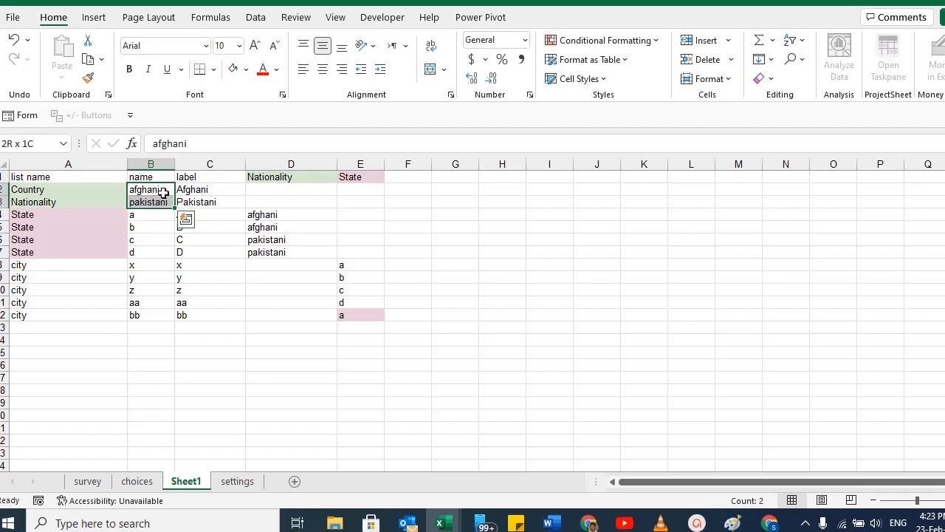
pyautogui.press('Left')
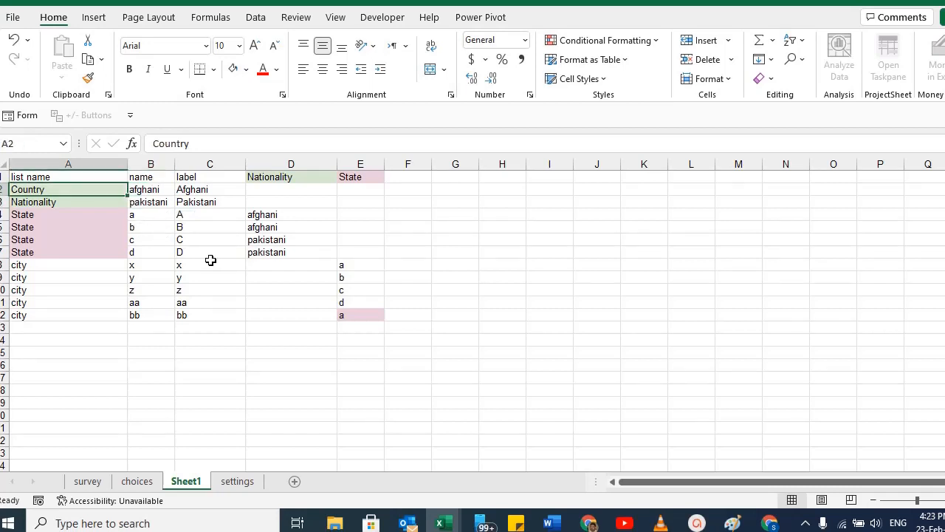
pyautogui.hotkey('ctrl', 'c')
pyautogui.press('Down')
pyautogui.hotkey('ctrl', 'v')
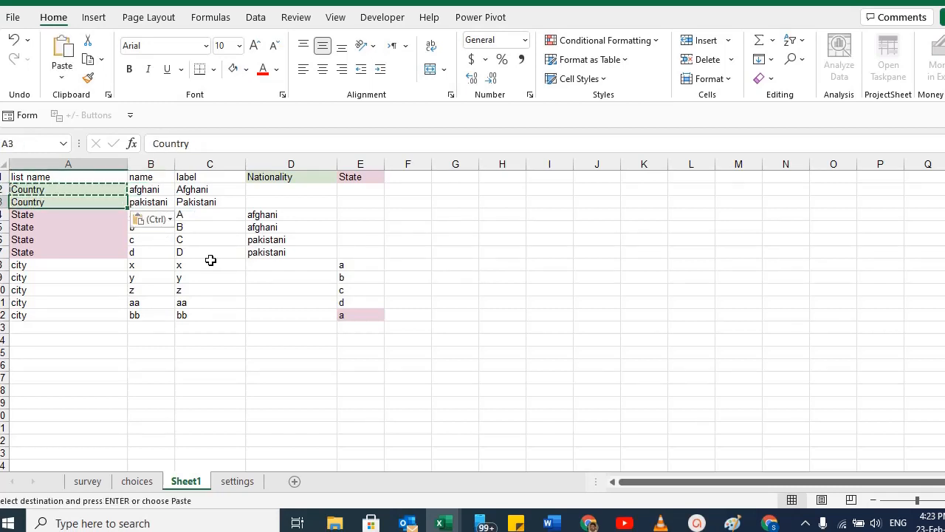
# Examine the name entries afghani and pakistani together with their Country list names and labels.
pyautogui.press('Right')
pyautogui.press('Up')
pyautogui.press('Down')
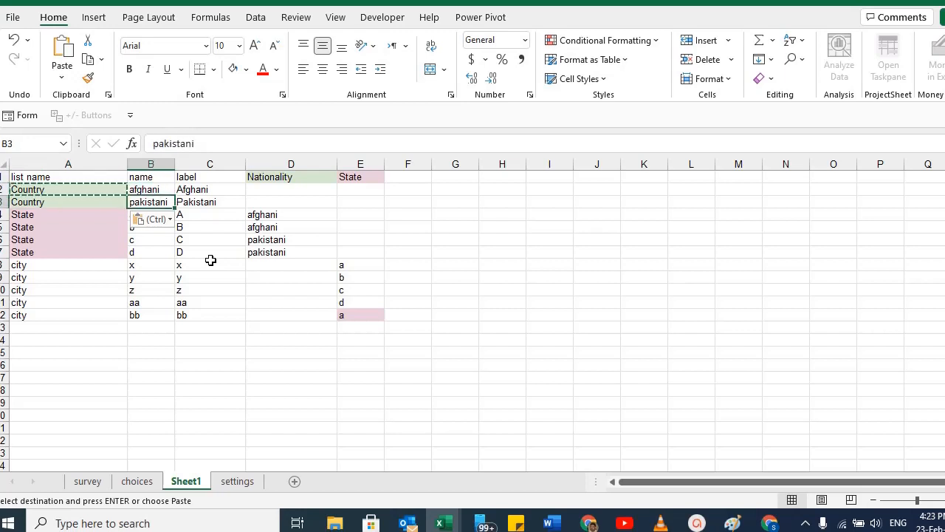
pyautogui.press('Up')
pyautogui.press('Down')
pyautogui.press('Up')
pyautogui.press('Escape')
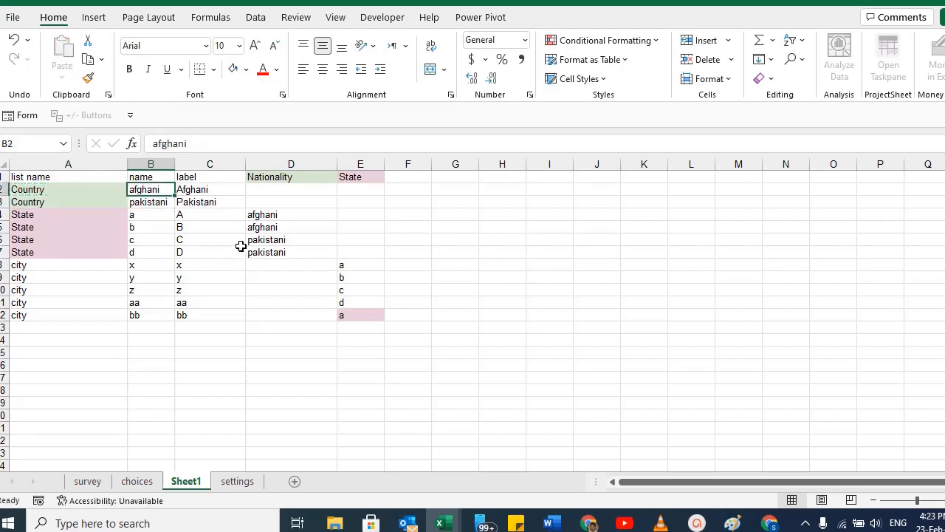
pyautogui.moveTo(154, 189); pyautogui.dragTo(157, 198)
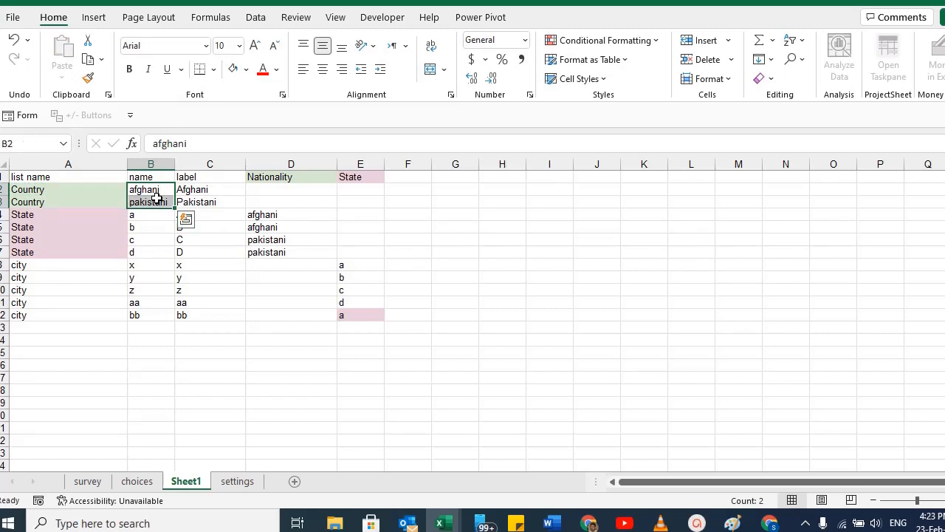
pyautogui.click(140, 190)
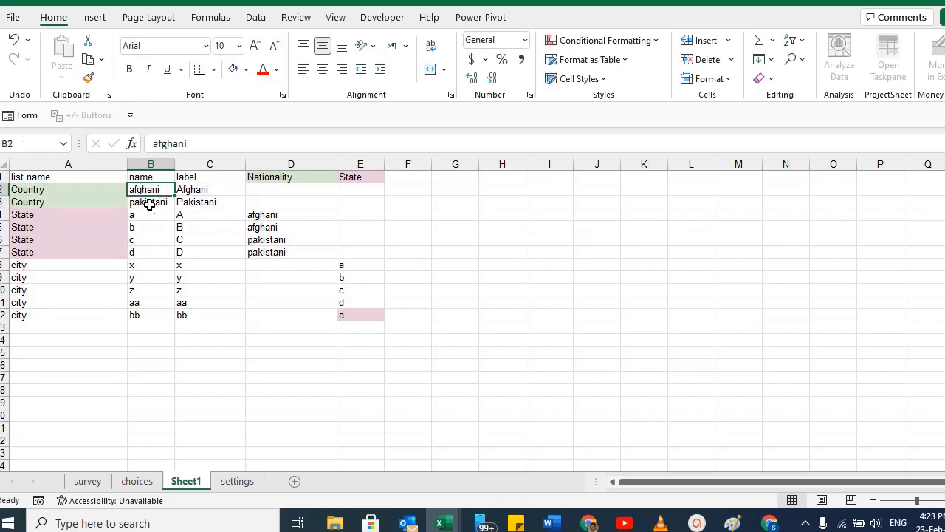
pyautogui.click(152, 202)
pyautogui.click(145, 194)
pyautogui.click(146, 200)
pyautogui.click(144, 187)
pyautogui.moveTo(42, 190); pyautogui.dragTo(45, 206)
pyautogui.click(204, 191)
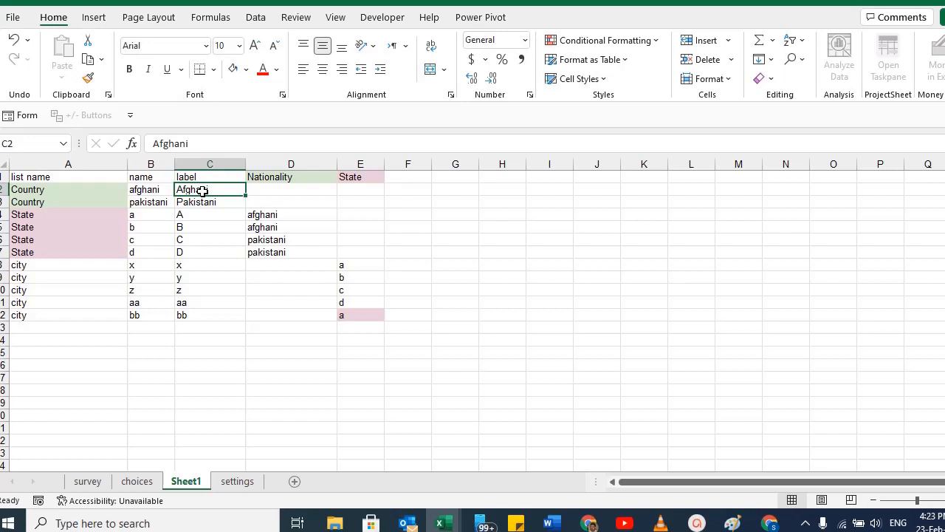
pyautogui.press('Left')
pyautogui.press('Left')
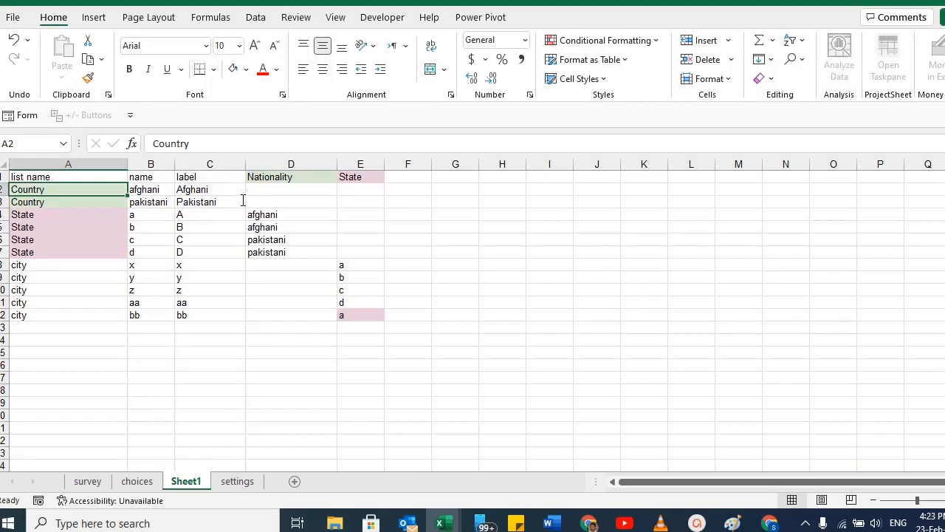
# Set the list name of the row named a to Province.
pyautogui.click(38, 214)
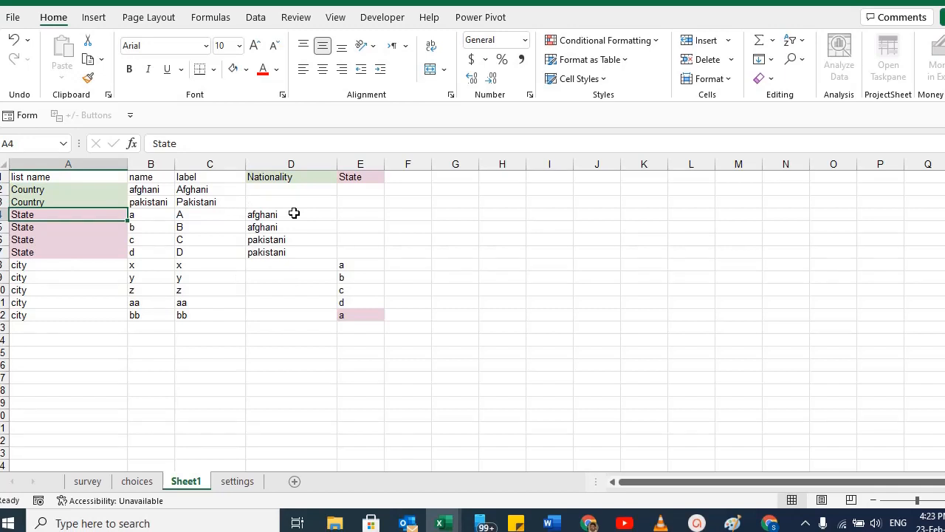
pyautogui.write('Province')
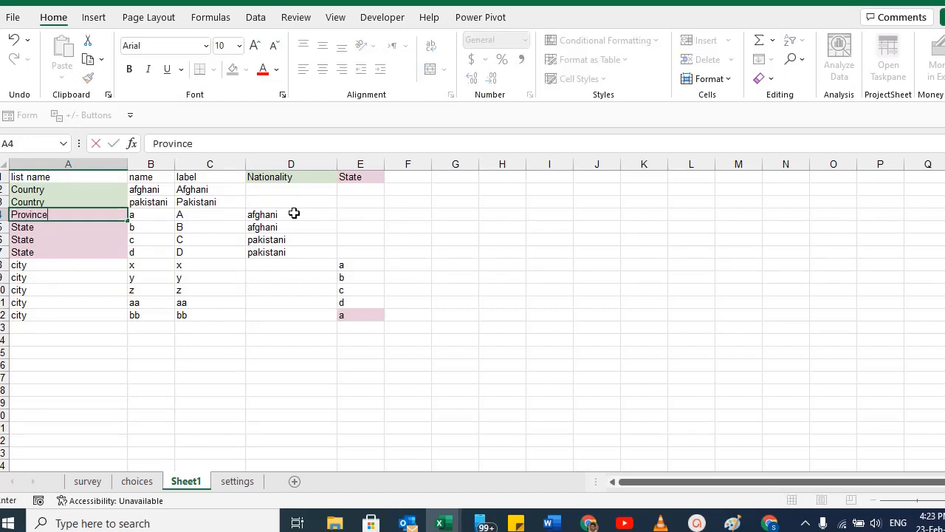
pyautogui.hotkey('ctrl', 'Return')
pyautogui.press('Right')
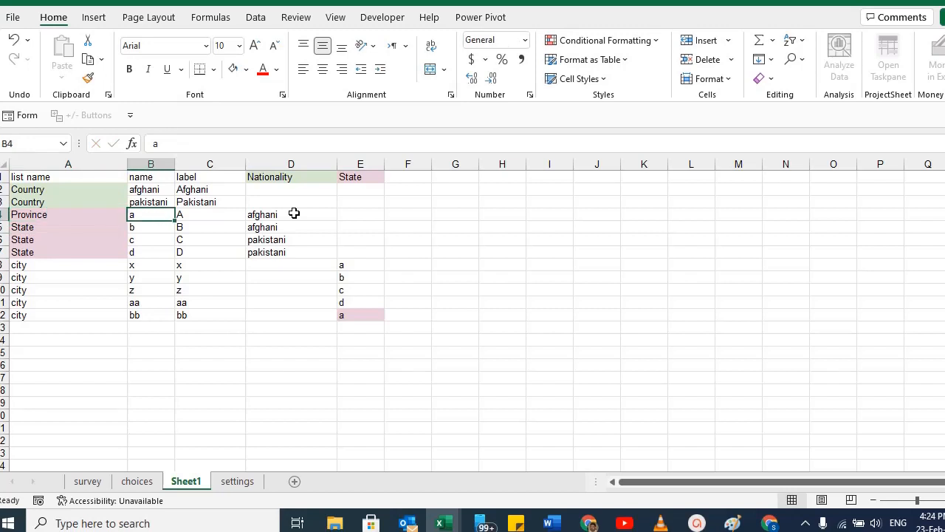
# Copy the Province list name to the rows named b, c and d.
pyautogui.hotkey('shift', 'Down')
pyautogui.hotkey('shift', 'Down')
pyautogui.hotkey('shift', 'Down')
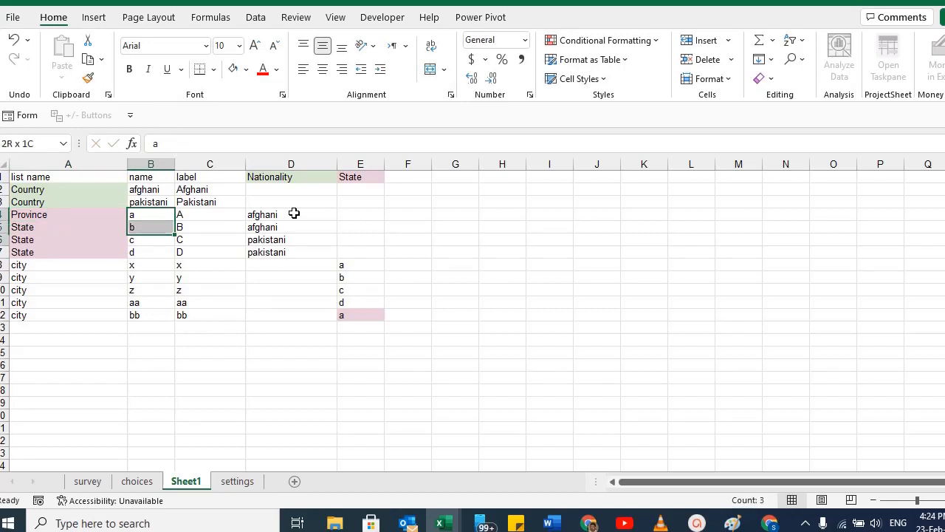
pyautogui.press('Left')
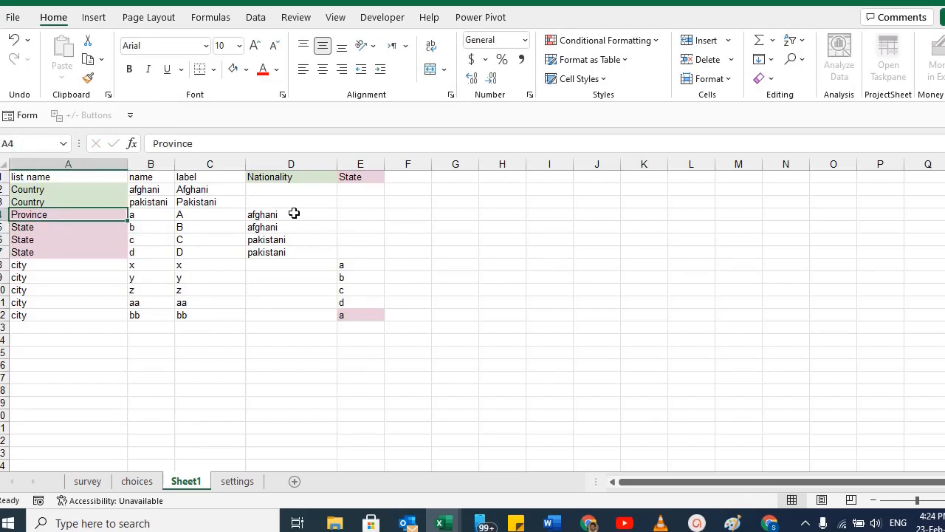
pyautogui.hotkey('ctrl', 'c')
pyautogui.press('Down')
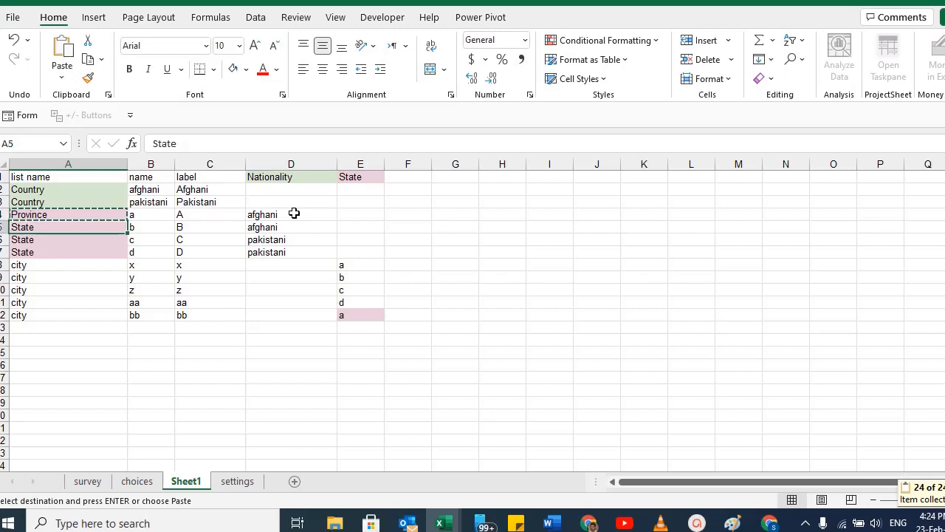
pyautogui.hotkey('ctrl', 'v')
pyautogui.press('Down')
pyautogui.hotkey('ctrl', 'v')
pyautogui.press('Down')
pyautogui.hotkey('ctrl', 'v')
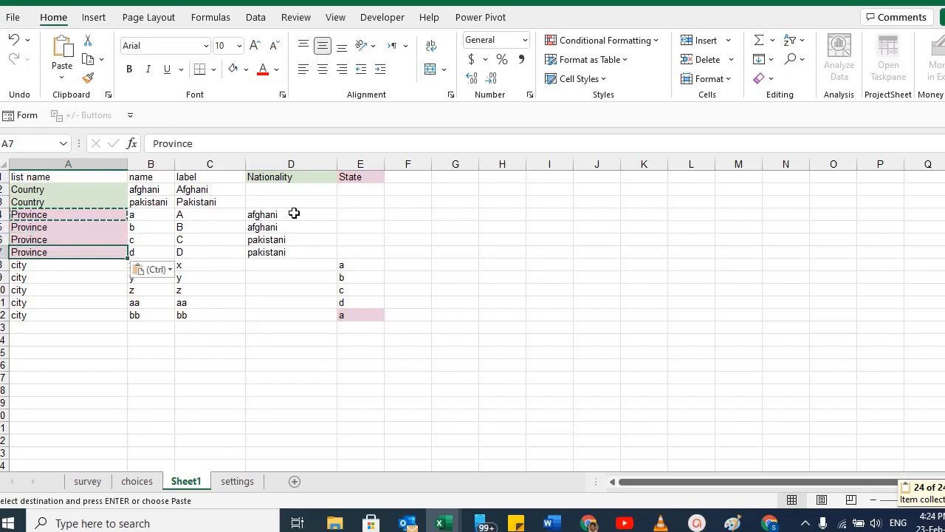
pyautogui.press('Escape')
# Examine the name entries a to d that belong to the Province list.
pyautogui.press('Right')
pyautogui.press('Up')
pyautogui.press('Up')
pyautogui.press('Up')
pyautogui.hotkey('shift', 'Down')
pyautogui.hotkey('shift', 'Down')
pyautogui.hotkey('shift', 'Down')
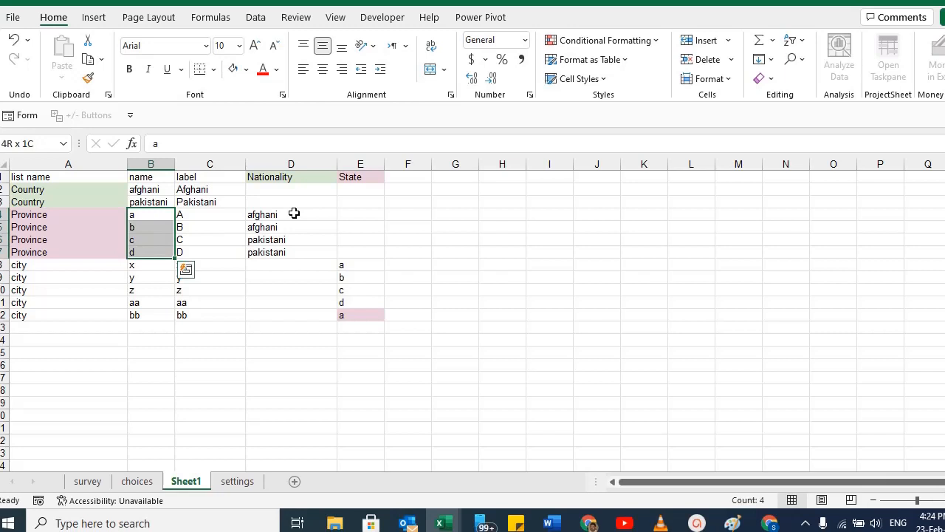
pyautogui.press('Up')
pyautogui.press('Down')
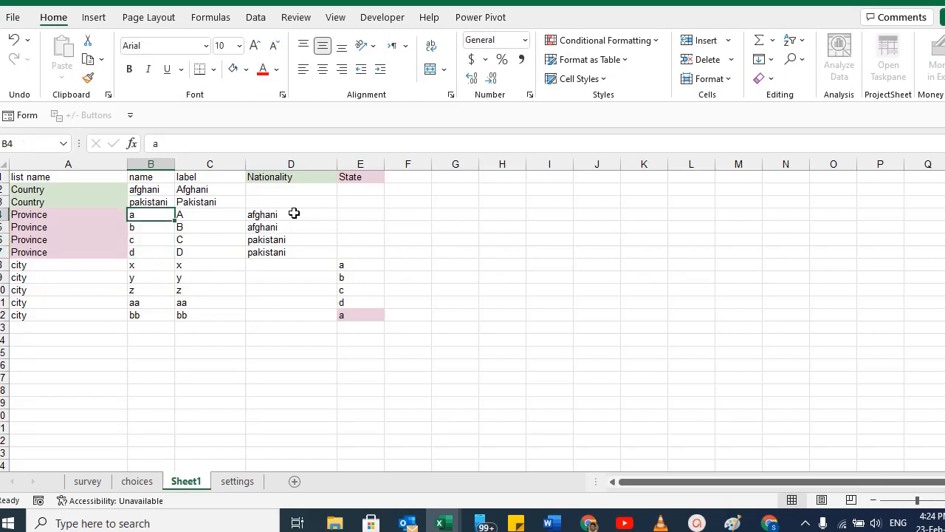
pyautogui.press('Down')
pyautogui.press('Down')
pyautogui.press('Down')
pyautogui.press('Up')
pyautogui.press('Up')
pyautogui.press('Up')
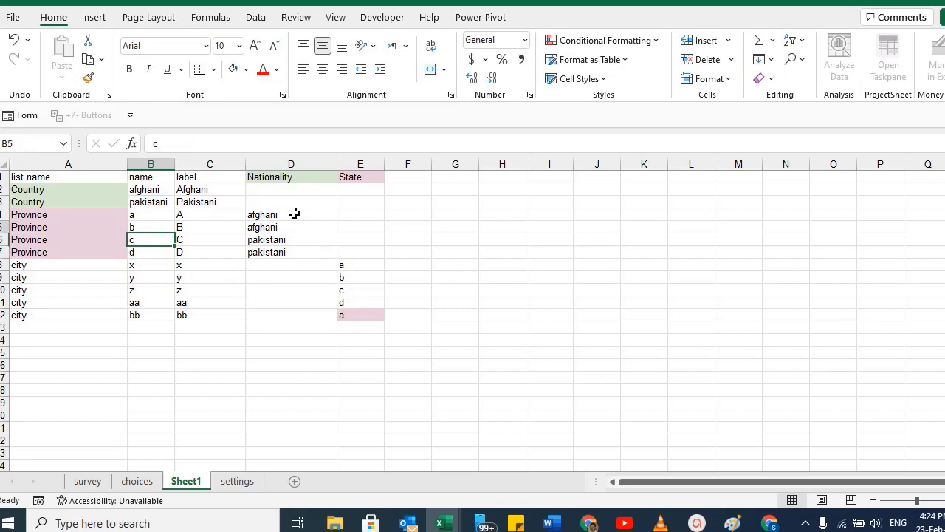
# Compare the label column entries of the Province rows with their name entries.
pyautogui.press('Right')
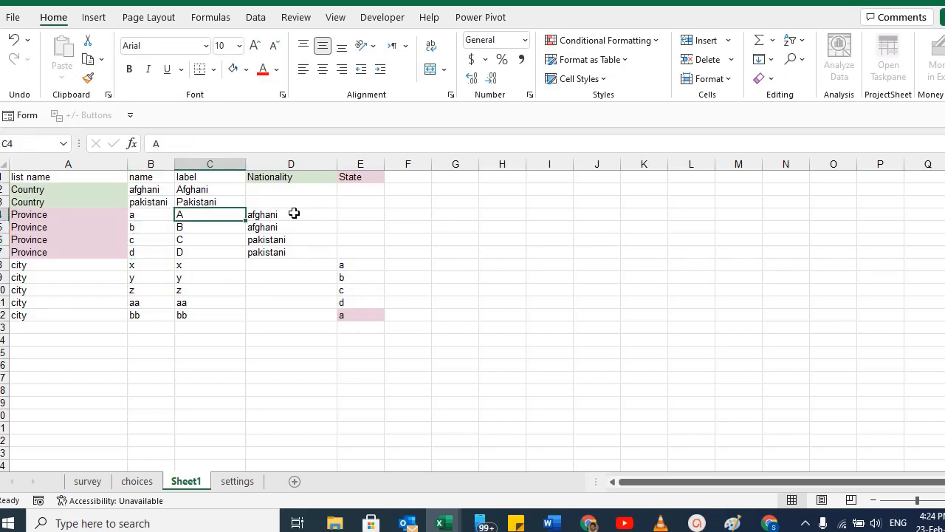
pyautogui.click(191, 176)
pyautogui.click(199, 213)
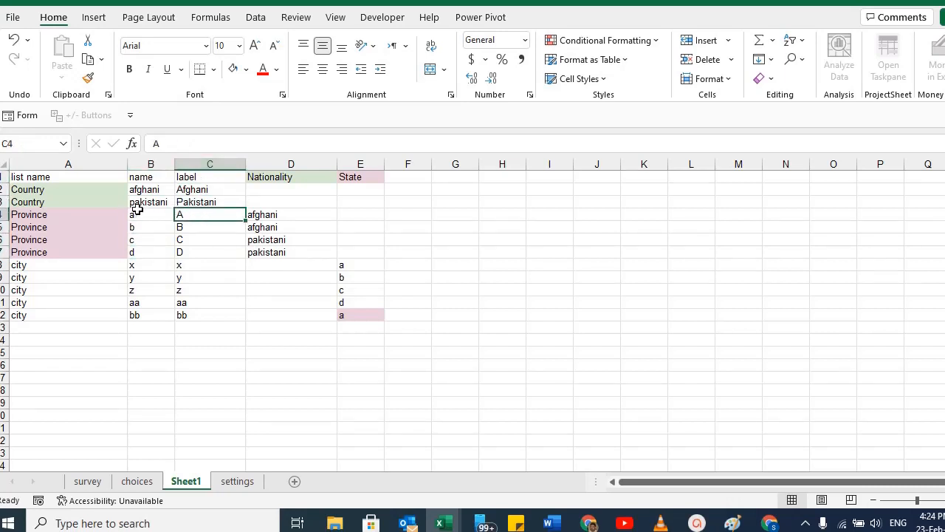
pyautogui.moveTo(138, 214); pyautogui.dragTo(141, 252)
# Copy the Country list name into header cell D1, above the afghani and pakistani filter values.
pyautogui.click(342, 180)
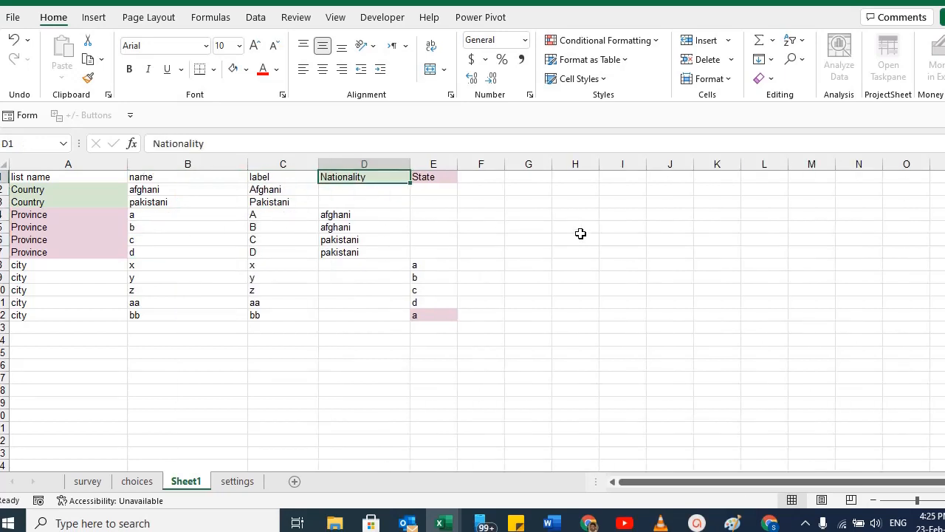
pyautogui.hotkey('shift', 'Right')
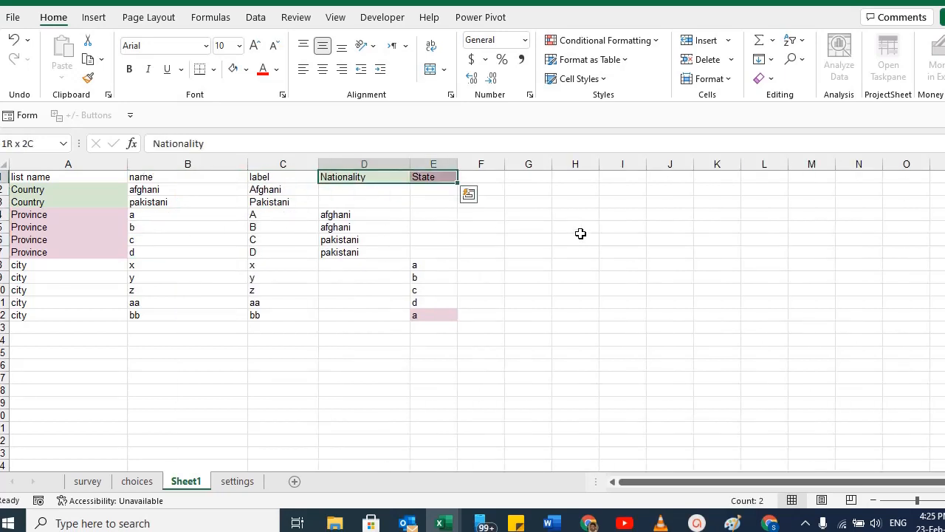
pyautogui.click(353, 178)
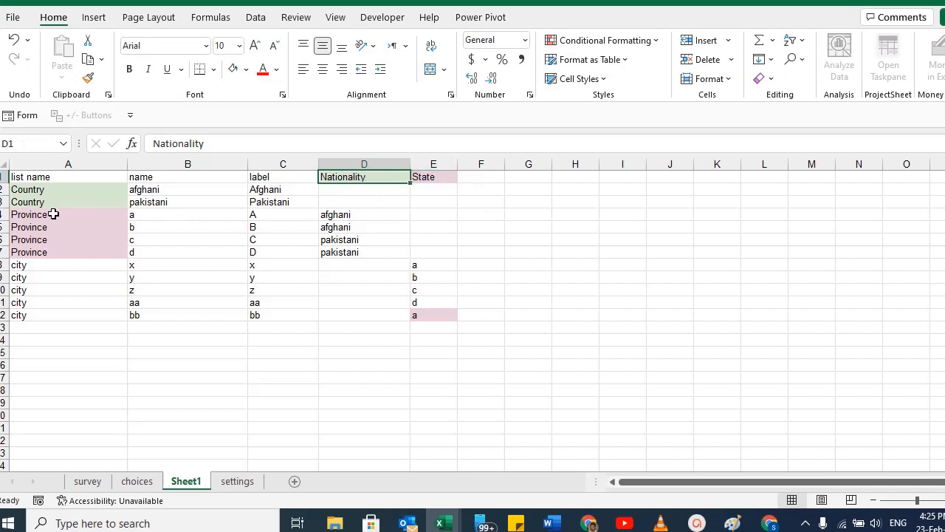
pyautogui.click(41, 190)
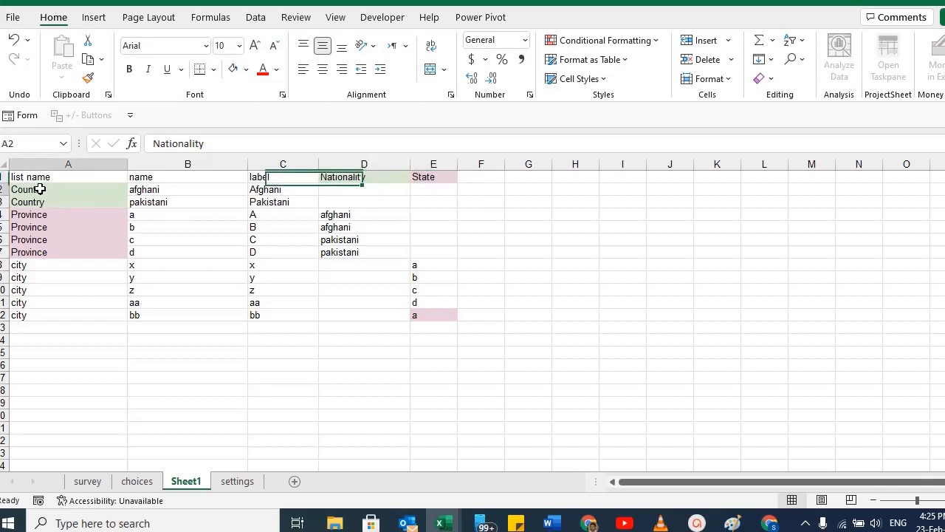
pyautogui.click(347, 178)
pyautogui.click(42, 190)
pyautogui.hotkey('ctrl', 'c')
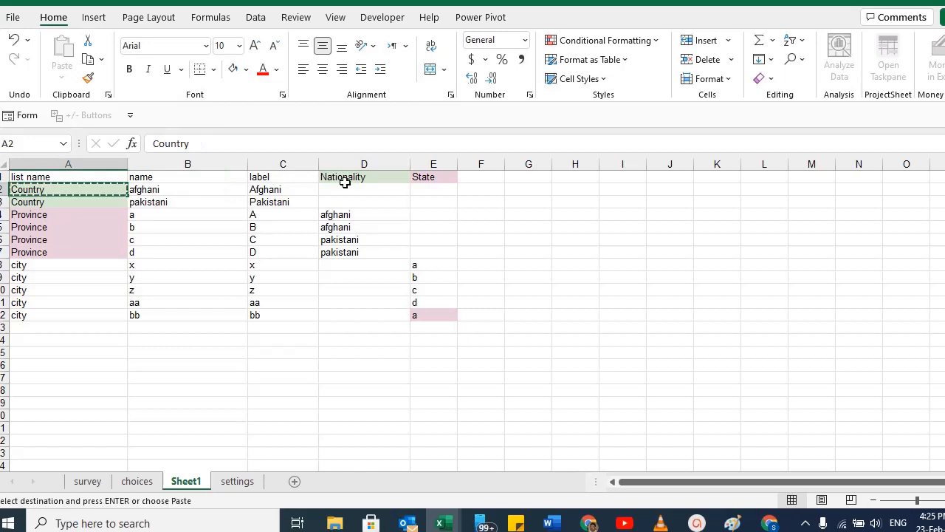
pyautogui.click(344, 179)
pyautogui.hotkey('ctrl', 'v')
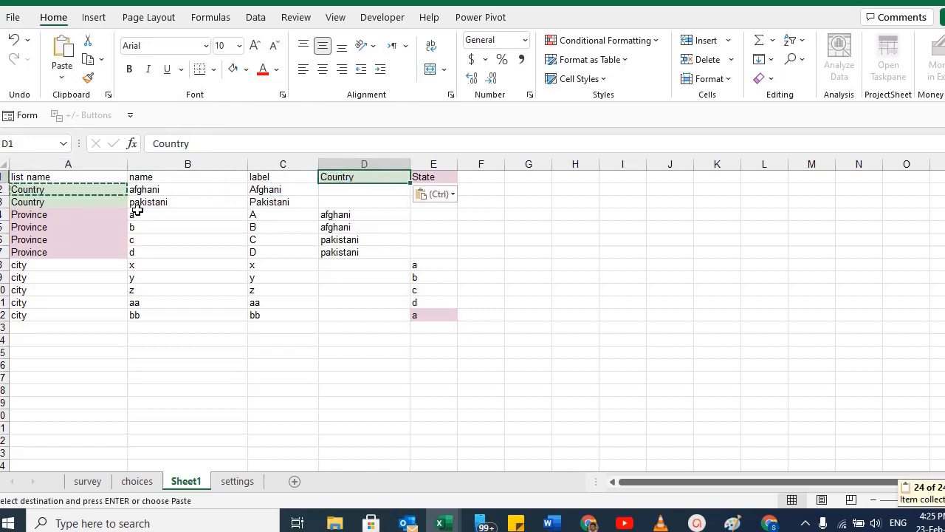
# Copy the Province list name into header cell E1, above the cities' filter values.
pyautogui.click(52, 216)
pyautogui.hotkey('ctrl', 'c')
pyautogui.click(433, 177)
pyautogui.hotkey('ctrl', 'v')
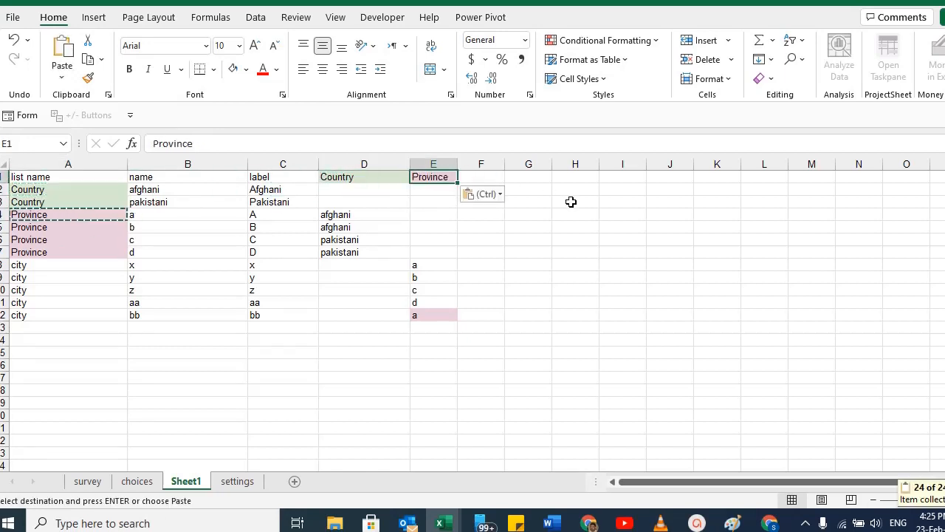
# Compare the Country and Province list names with headers D1 and E1, and examine the Country rows' name, label and filter cells.
pyautogui.moveTo(34, 190); pyautogui.dragTo(44, 254)
pyautogui.moveTo(370, 177); pyautogui.dragTo(423, 177)
pyautogui.moveTo(38, 189); pyautogui.dragTo(41, 215)
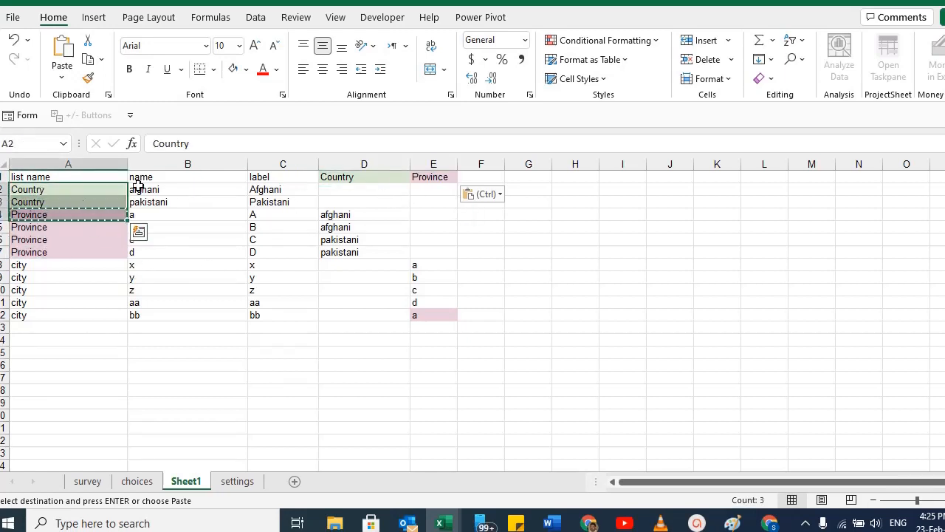
pyautogui.moveTo(160, 191); pyautogui.dragTo(158, 202)
pyautogui.moveTo(268, 190); pyautogui.dragTo(277, 209)
pyautogui.moveTo(356, 192); pyautogui.dragTo(357, 204)
pyautogui.click(260, 193)
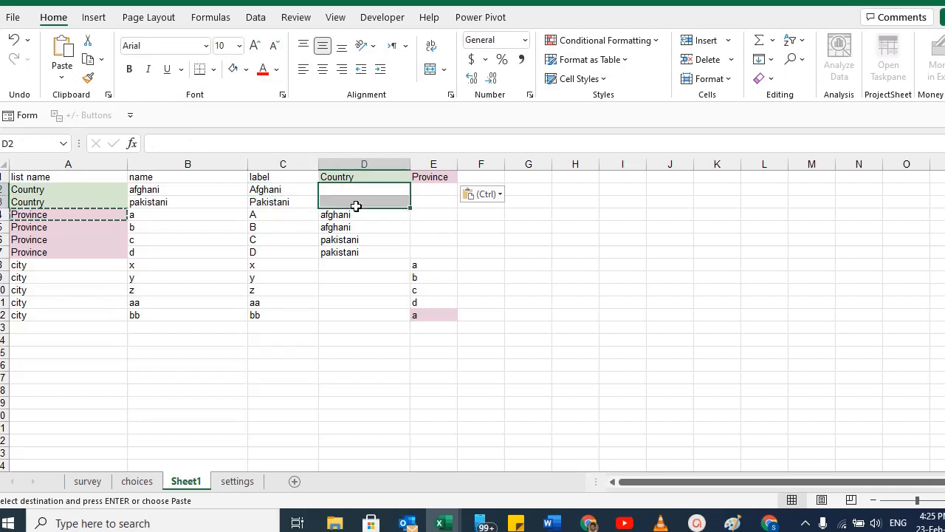
pyautogui.click(433, 192)
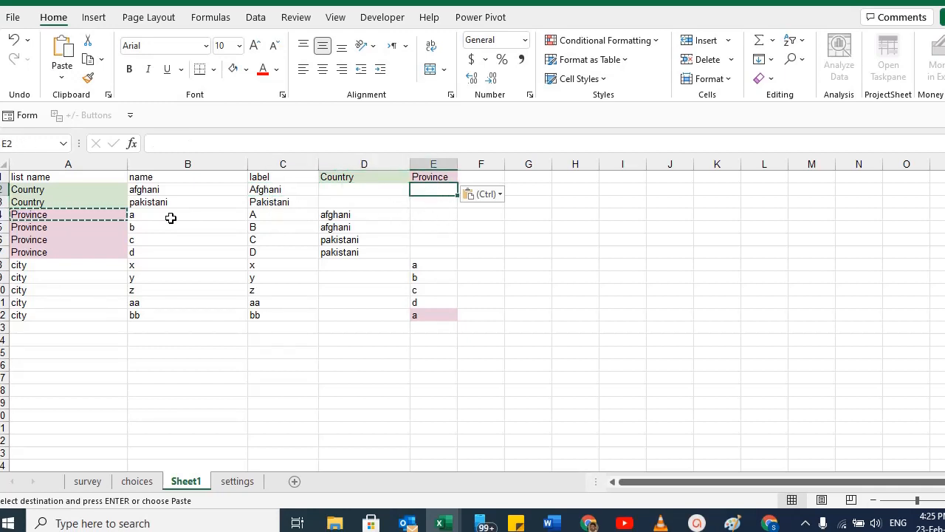
# Examine the Province rows' names and labels together with their filter values in the Country column.
pyautogui.moveTo(53, 220); pyautogui.dragTo(44, 251)
pyautogui.click(144, 220)
pyautogui.moveTo(144, 219); pyautogui.dragTo(138, 249)
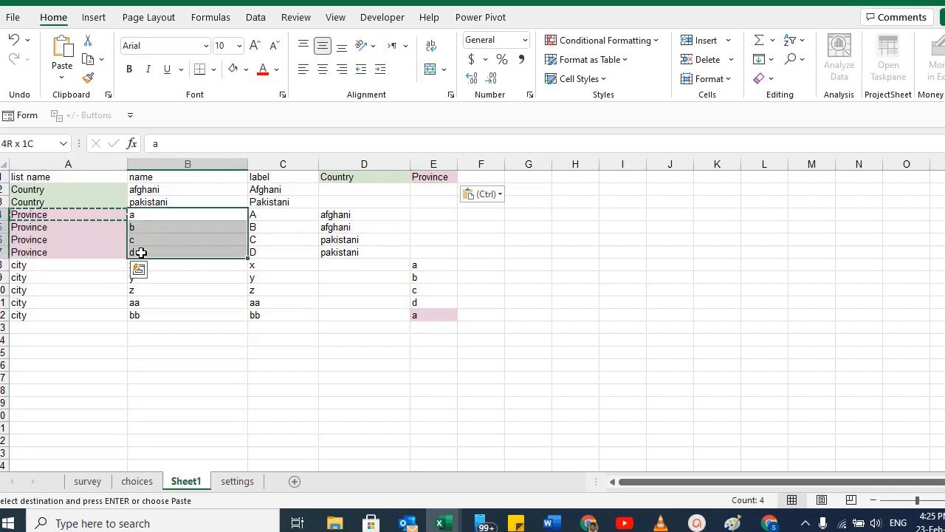
pyautogui.moveTo(268, 215); pyautogui.dragTo(269, 251)
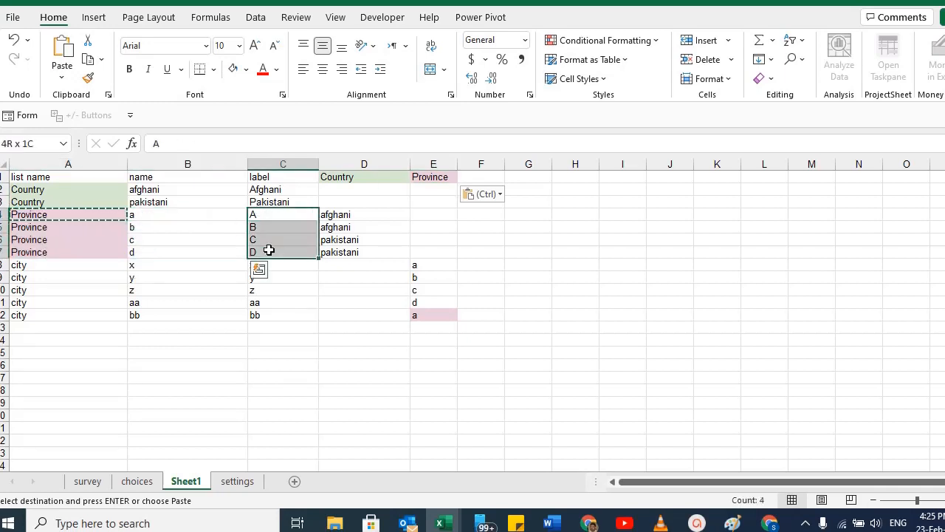
pyautogui.click(359, 177)
pyautogui.click(334, 215)
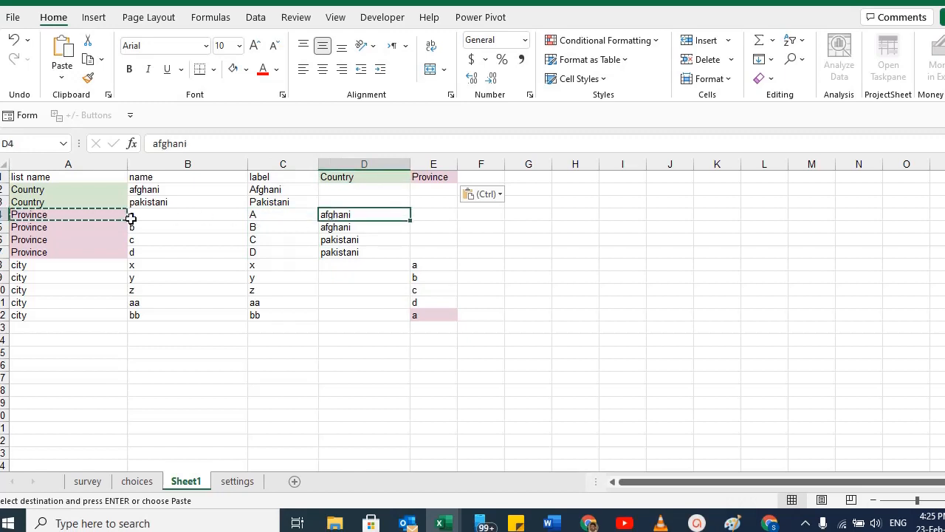
pyautogui.click(169, 214)
pyautogui.moveTo(265, 217); pyautogui.dragTo(263, 249)
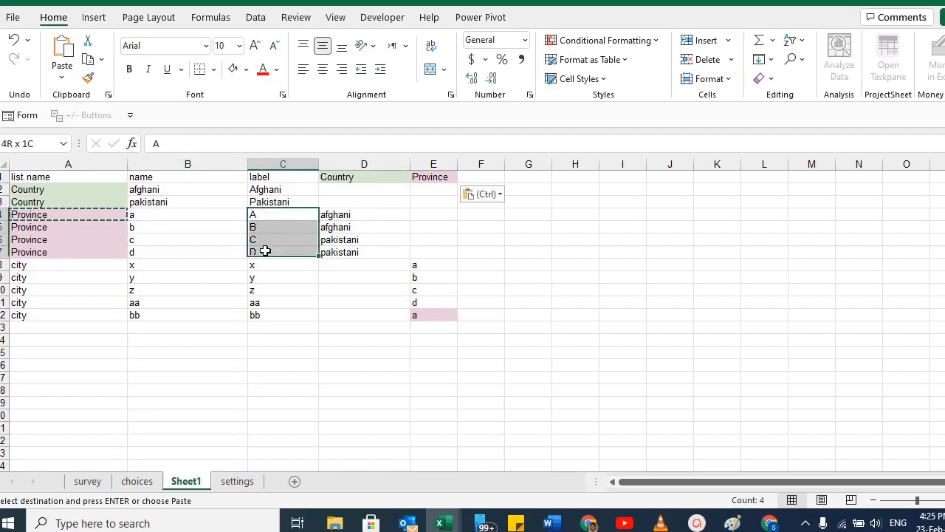
pyautogui.click(355, 214)
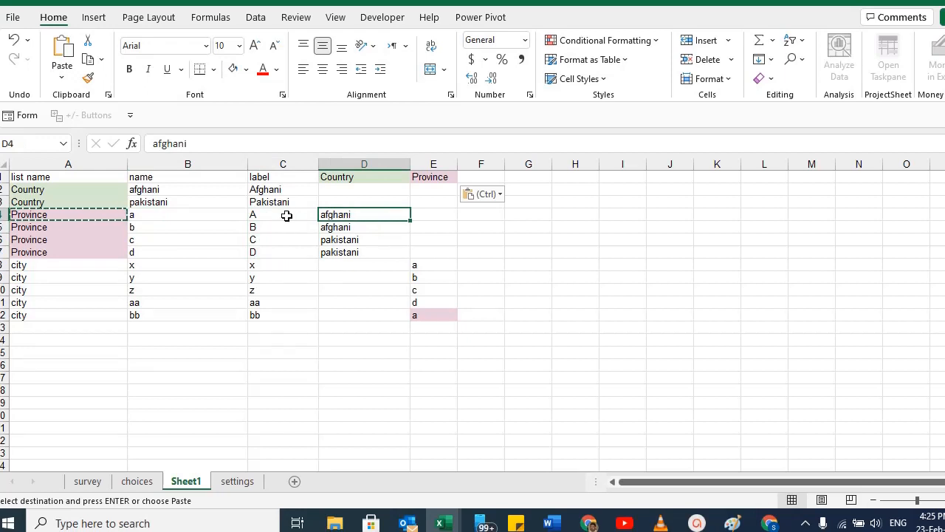
pyautogui.moveTo(264, 214); pyautogui.dragTo(323, 228)
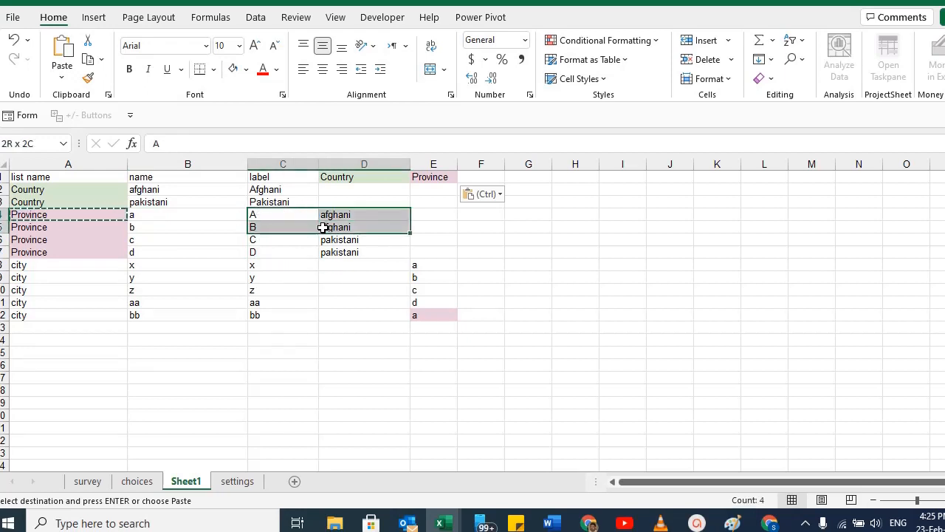
pyautogui.moveTo(270, 241); pyautogui.dragTo(329, 253)
pyautogui.moveTo(336, 214); pyautogui.dragTo(345, 249)
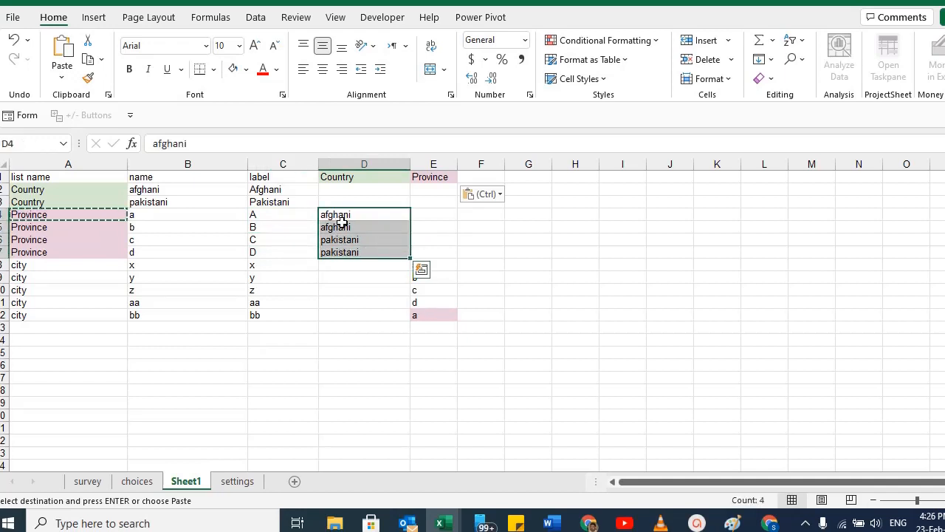
# Compare the Country rows' name and label entries with the Country filter values assigned to provinces A to D.
pyautogui.moveTo(166, 189)
pyautogui.mouseDown()
pyautogui.moveTo(163, 205)
pyautogui.moveTo(174, 204)
pyautogui.moveTo(158, 189)
pyautogui.moveTo(160, 201)
pyautogui.mouseUp()
pyautogui.moveTo(275, 187); pyautogui.dragTo(266, 195)
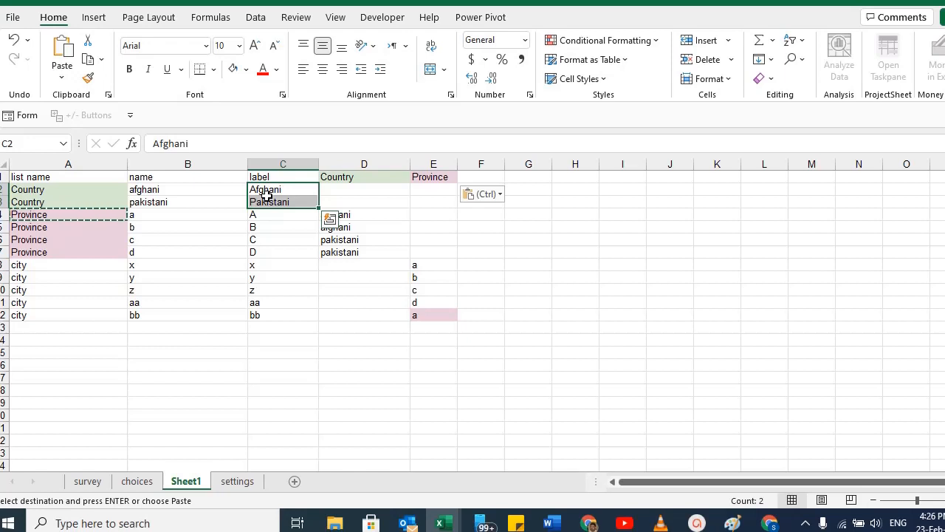
pyautogui.moveTo(147, 186); pyautogui.dragTo(179, 202)
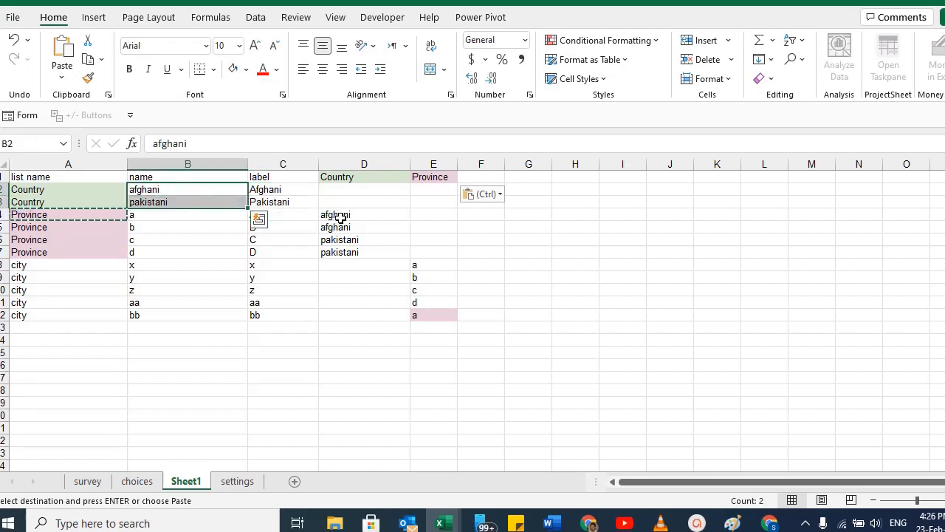
pyautogui.moveTo(340, 218); pyautogui.dragTo(338, 228)
pyautogui.click(277, 217)
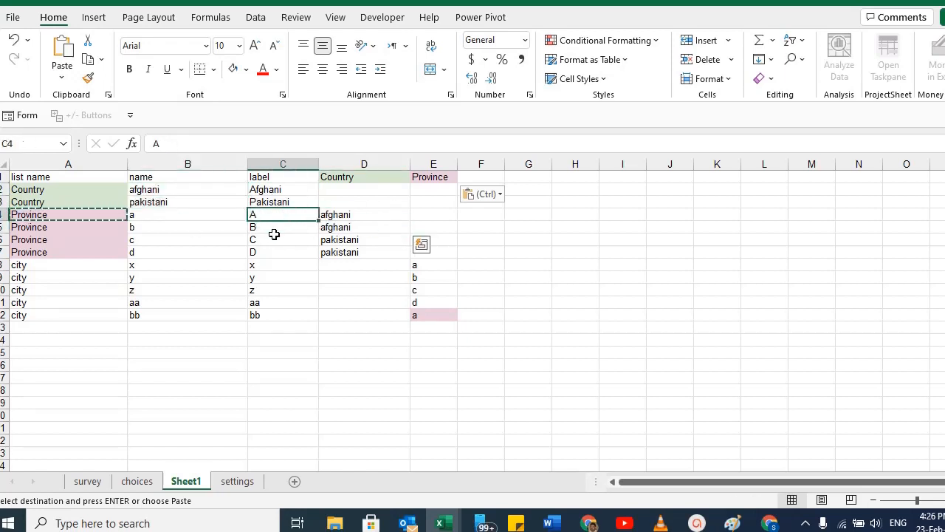
pyautogui.moveTo(274, 234); pyautogui.dragTo(274, 252)
pyautogui.moveTo(271, 214); pyautogui.dragTo(342, 223)
pyautogui.moveTo(270, 238); pyautogui.dragTo(344, 251)
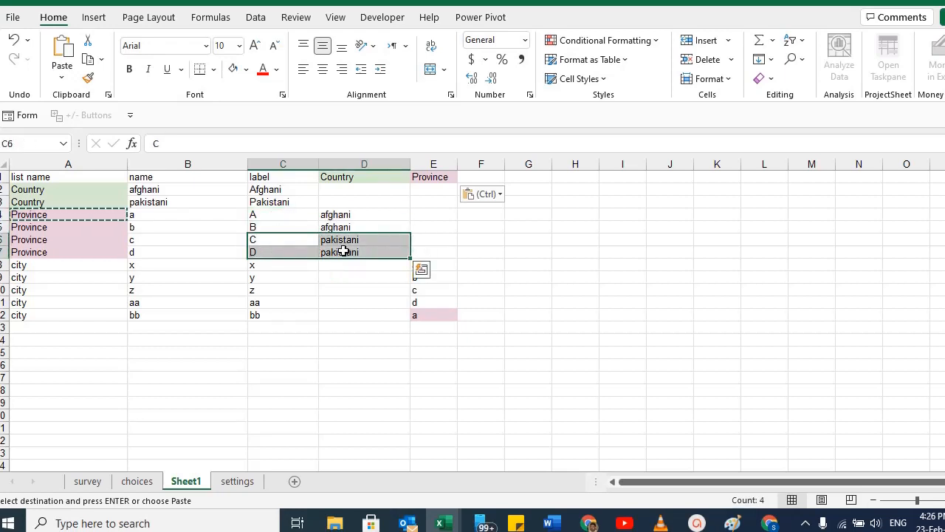
# Examine the city rows' list name, name, label and Country column cells in rows 8 to 12.
pyautogui.click(64, 228)
pyautogui.click(45, 264)
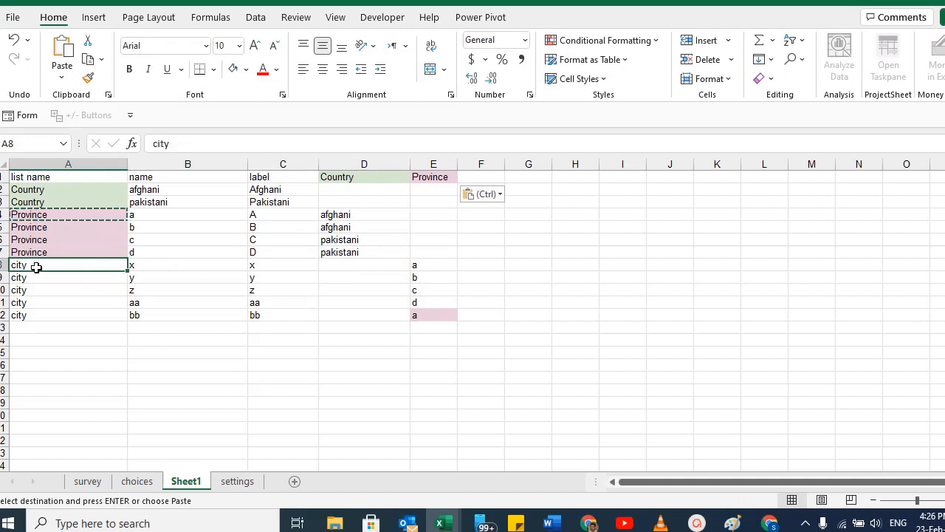
pyautogui.moveTo(35, 273); pyautogui.dragTo(34, 287)
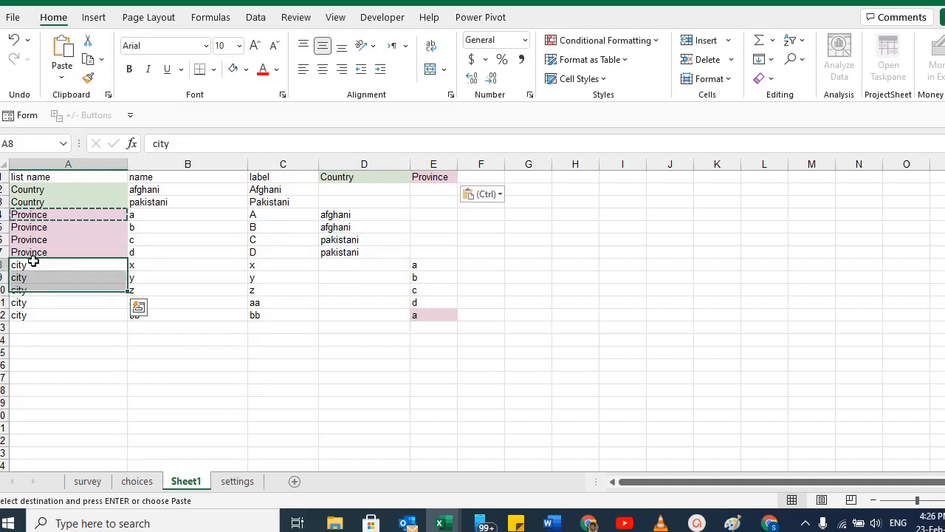
pyautogui.click(36, 261)
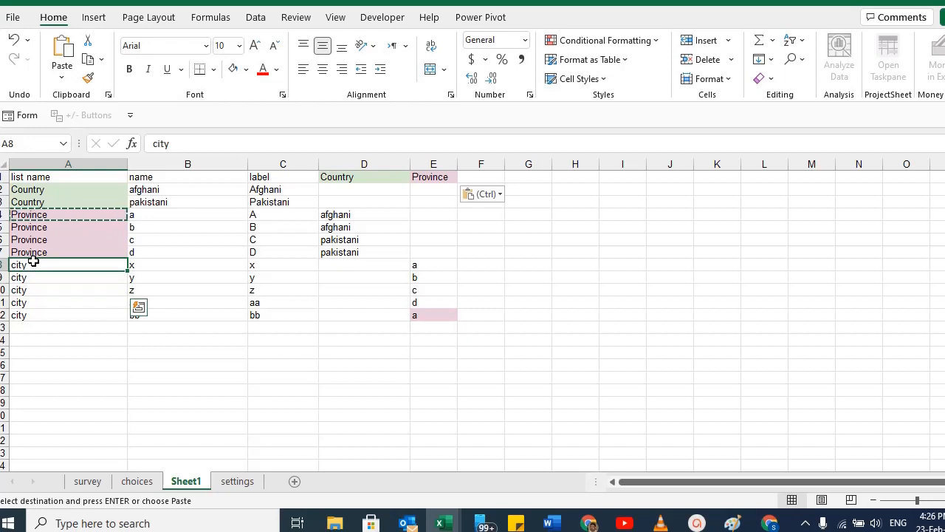
pyautogui.moveTo(34, 261); pyautogui.dragTo(37, 315)
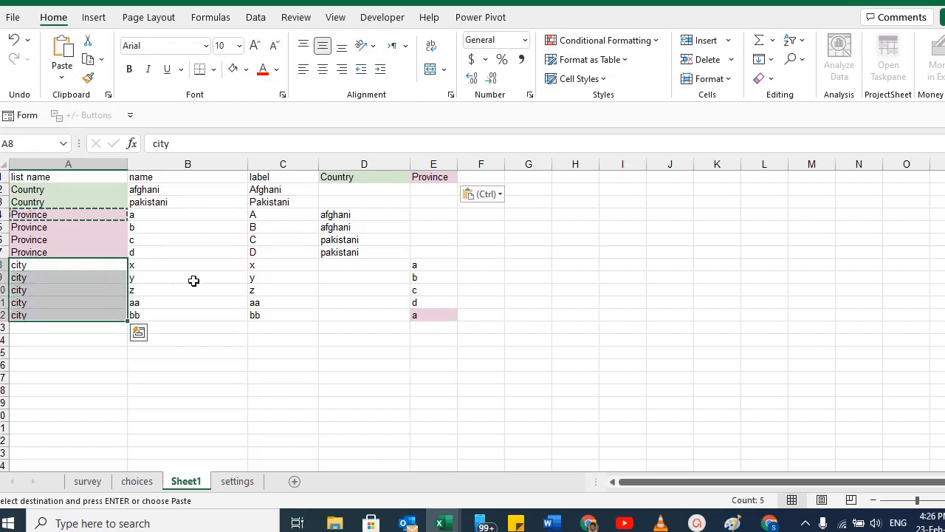
pyautogui.moveTo(162, 264); pyautogui.dragTo(171, 314)
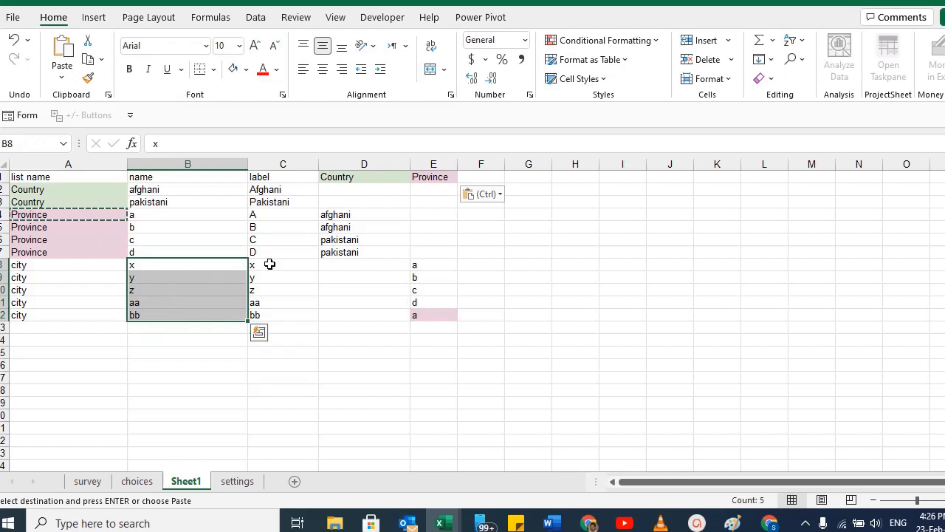
pyautogui.click(270, 264)
pyautogui.moveTo(178, 269); pyautogui.dragTo(180, 310)
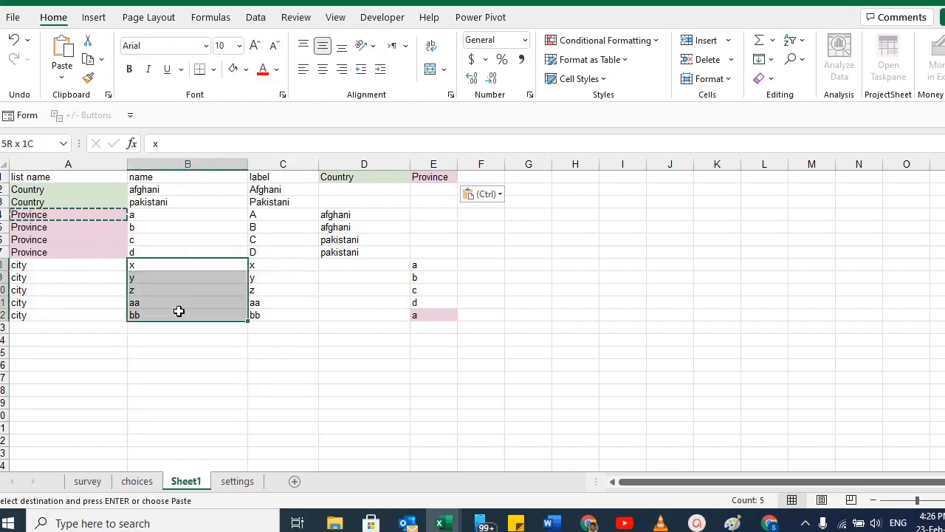
pyautogui.moveTo(277, 265); pyautogui.dragTo(281, 315)
pyautogui.click(348, 264)
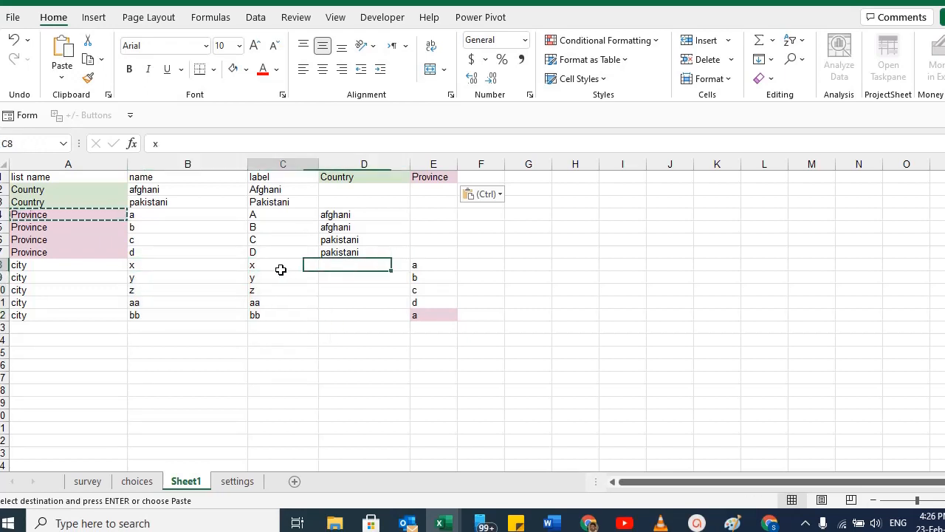
pyautogui.moveTo(281, 268); pyautogui.dragTo(343, 316)
pyautogui.click(347, 263)
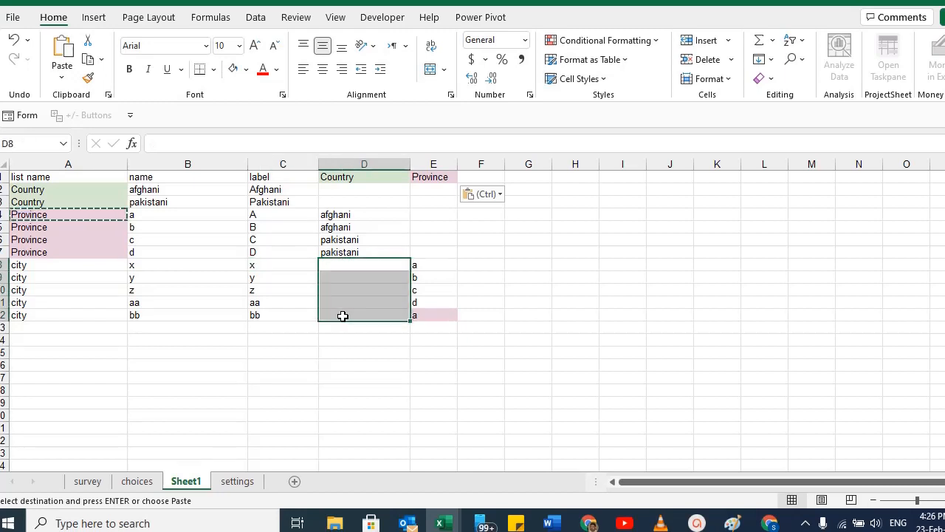
# Compare the city rows' filter values in the Province column with the name entries of the Province rows.
pyautogui.moveTo(22, 267); pyautogui.dragTo(30, 314)
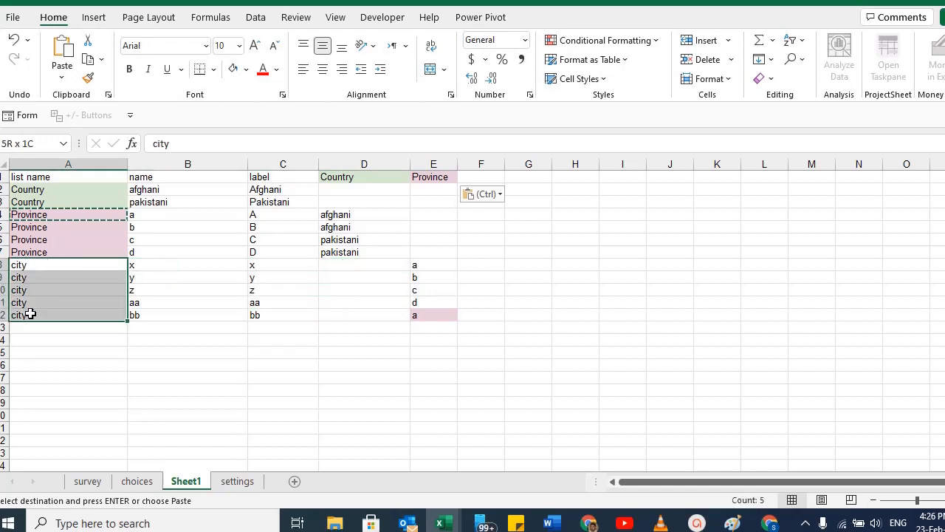
pyautogui.moveTo(38, 214); pyautogui.dragTo(39, 251)
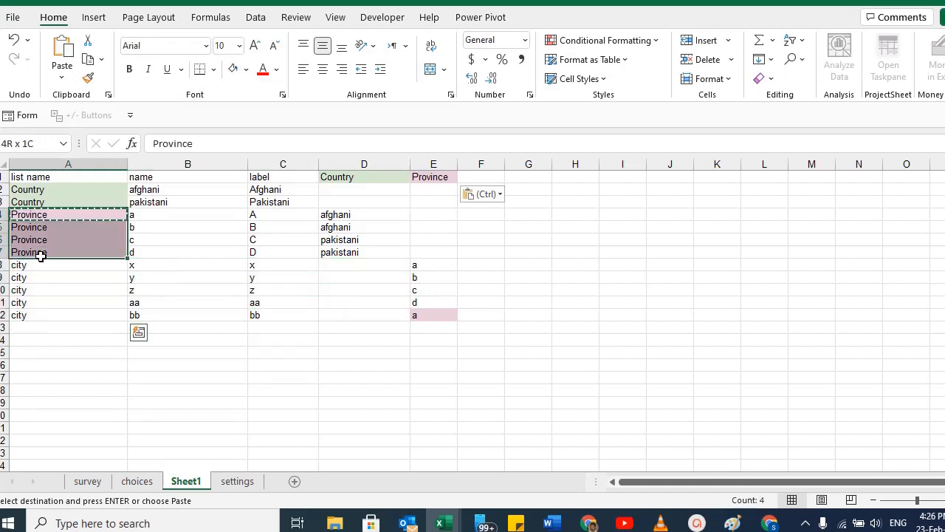
pyautogui.moveTo(431, 266); pyautogui.dragTo(428, 314)
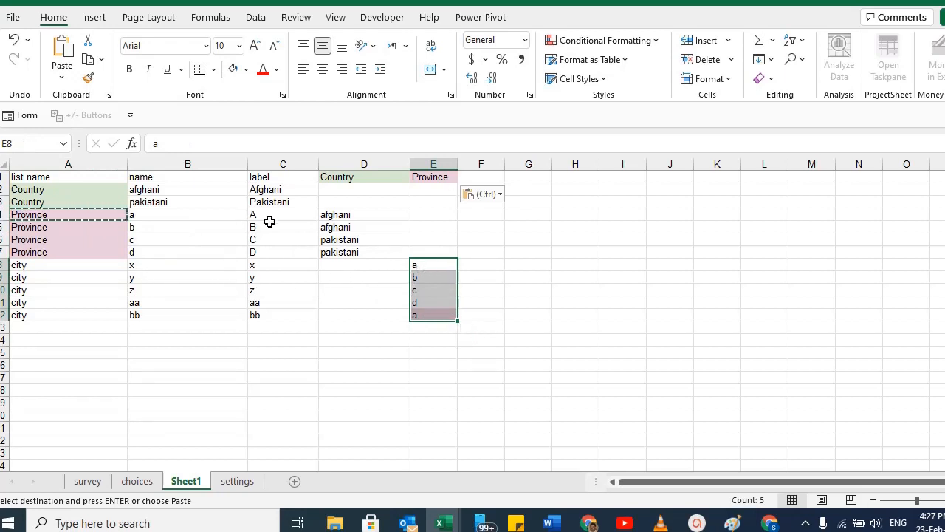
pyautogui.moveTo(154, 218); pyautogui.dragTo(152, 253)
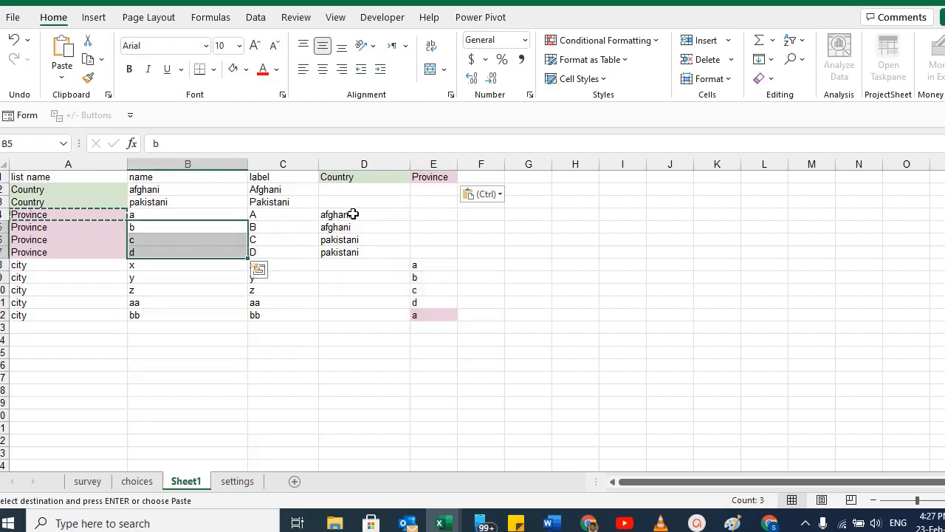
pyautogui.moveTo(352, 215); pyautogui.dragTo(348, 255)
pyautogui.click(139, 214)
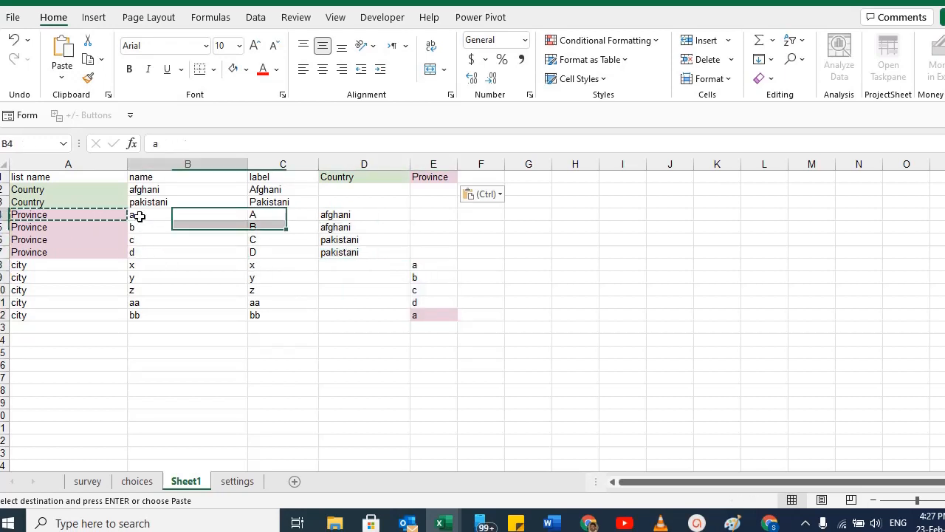
pyautogui.click(143, 266)
pyautogui.click(257, 264)
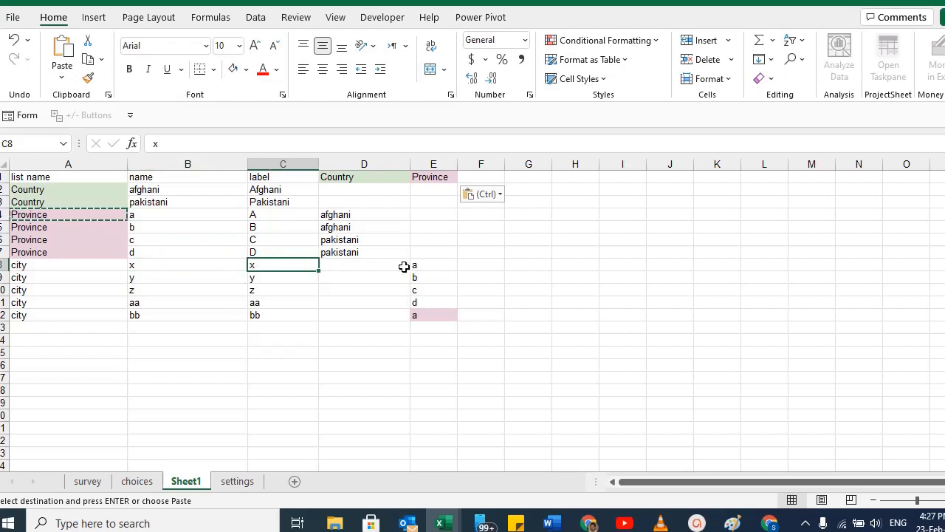
pyautogui.click(431, 266)
pyautogui.click(419, 277)
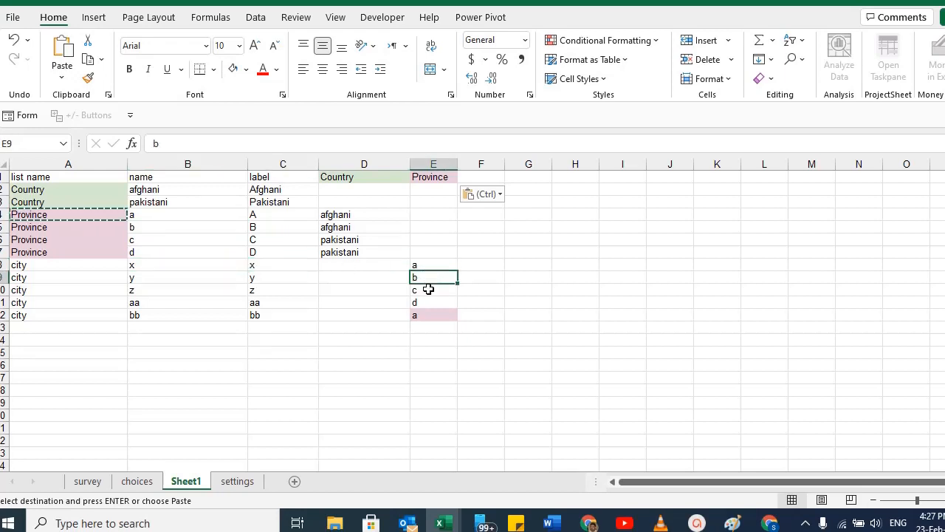
pyautogui.click(427, 289)
pyautogui.click(443, 304)
pyautogui.click(428, 323)
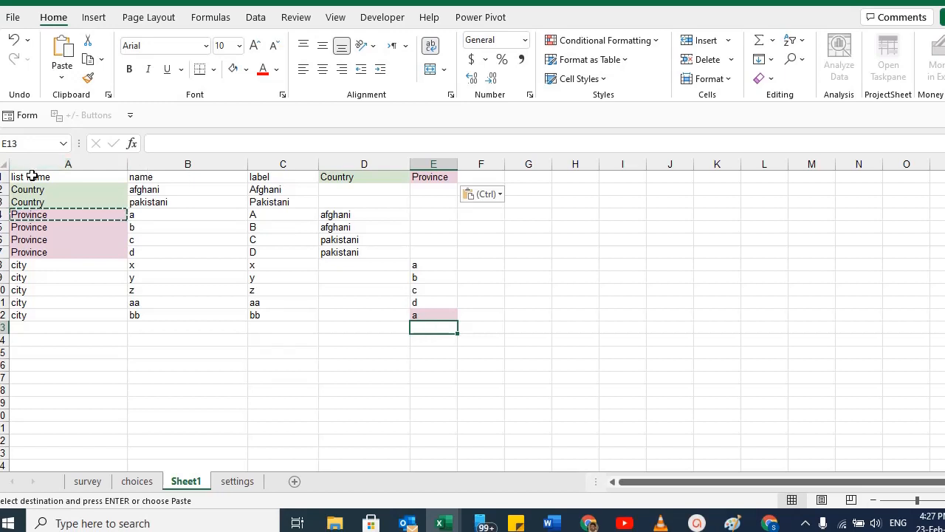
# Copy the whole choices table A1:E12 and open the cascading select import in the Needs Assessment Study form in KoBoToolbox.
pyautogui.moveTo(35, 176); pyautogui.dragTo(436, 314)
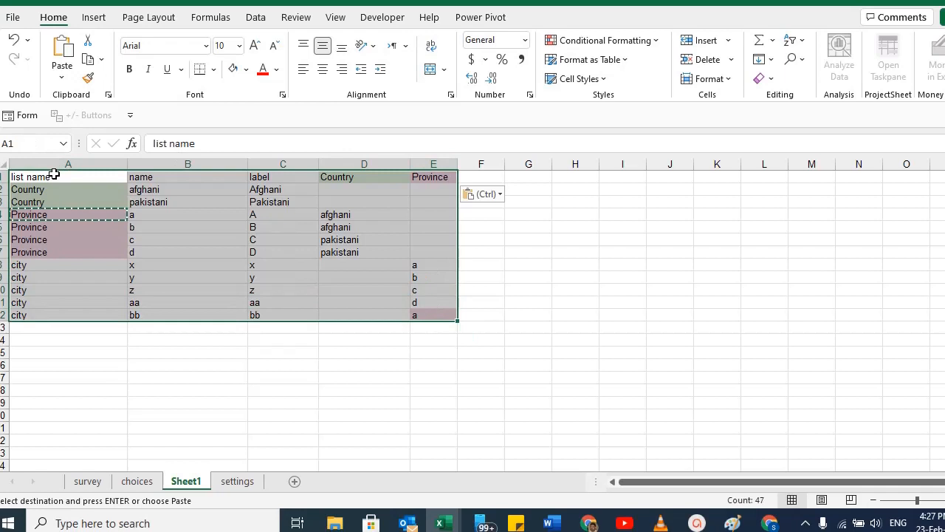
pyautogui.click(591, 525)
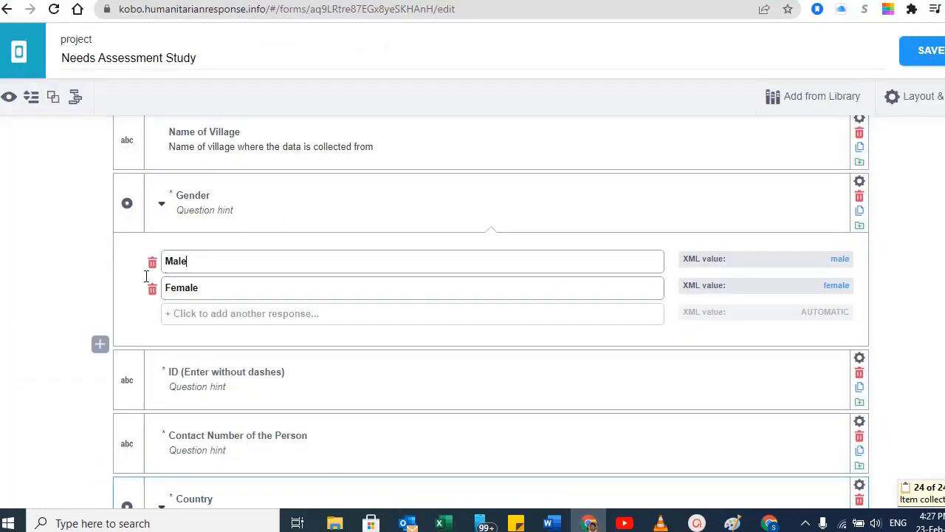
pyautogui.scroll(-3, 141, 356)
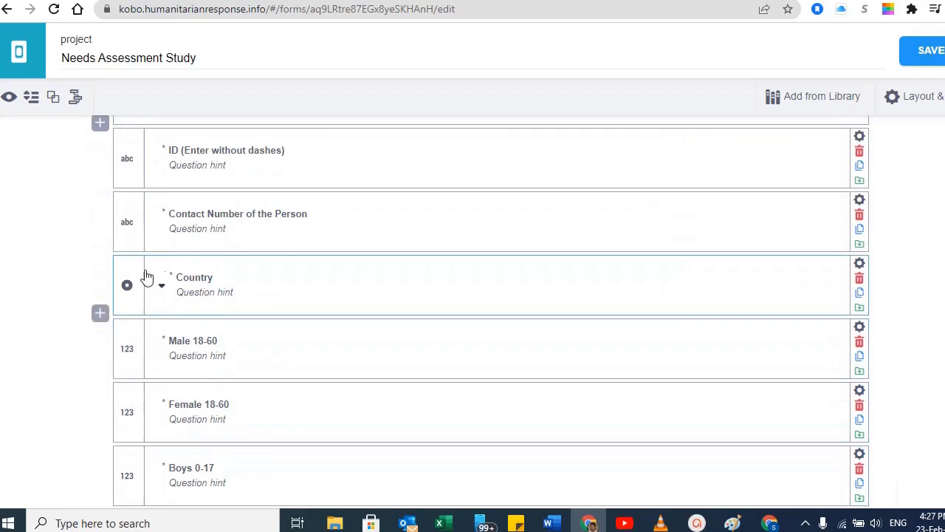
pyautogui.scroll(-1, 152, 214)
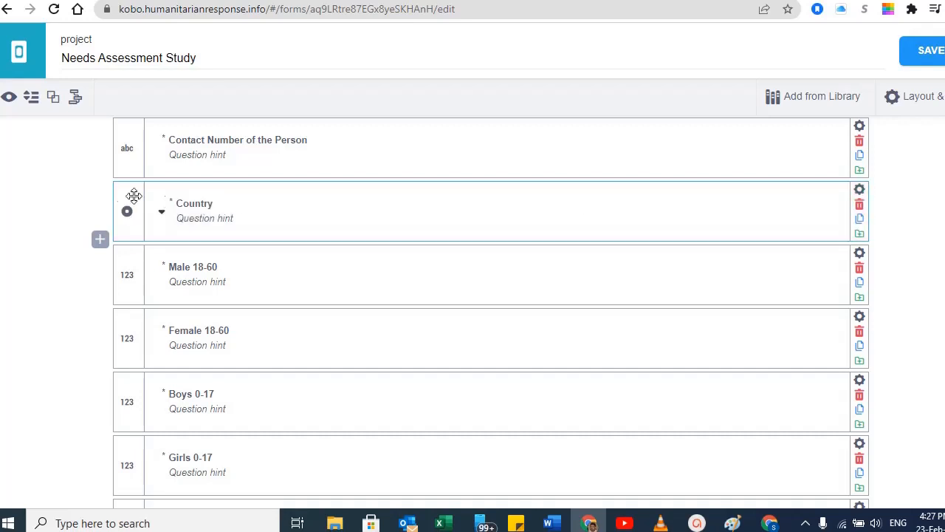
pyautogui.click(76, 98)
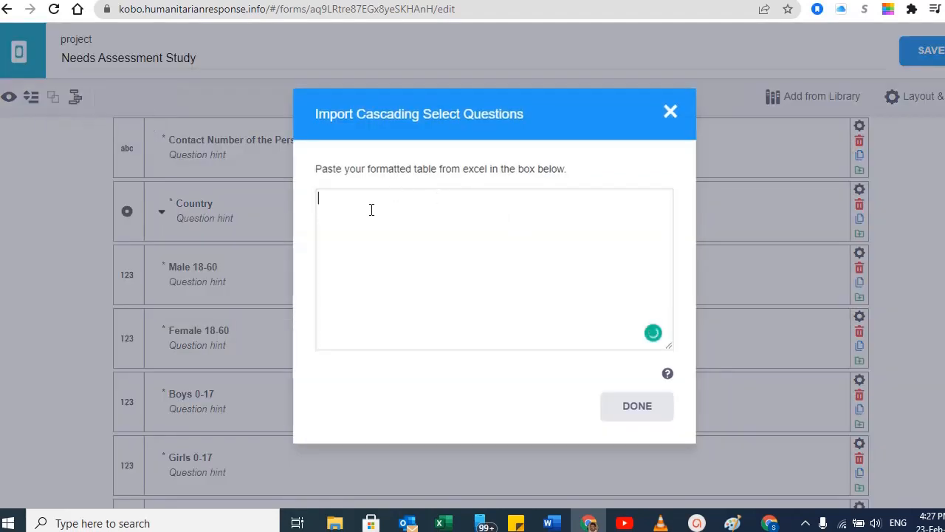
# Paste the copied choices table into the cascading select import, complete it and review the imported Country, Province and city questions.
pyautogui.hotkey('ctrl', 'v')
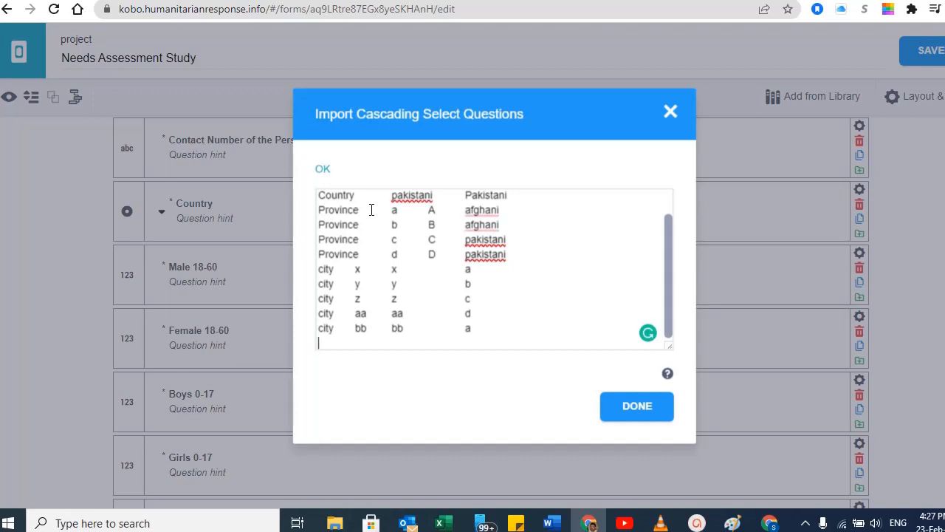
pyautogui.click(637, 406)
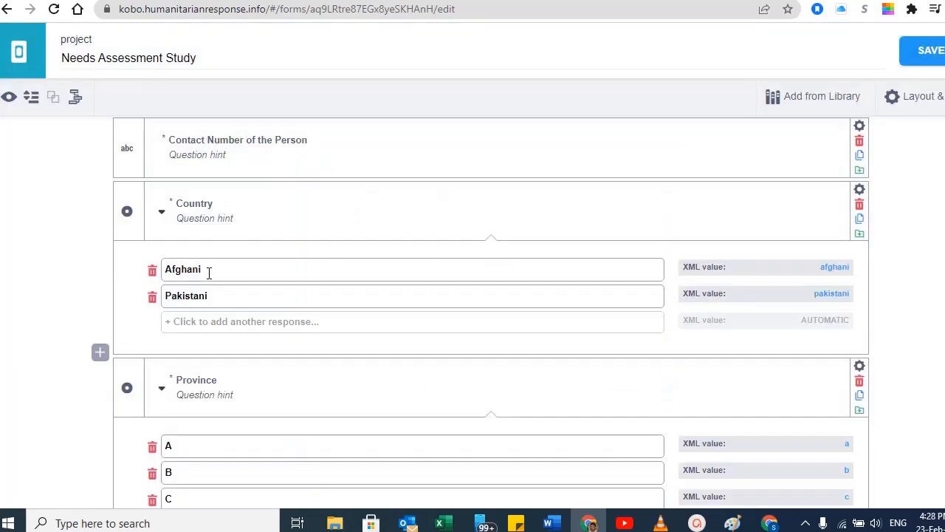
pyautogui.scroll(-2, 221, 291)
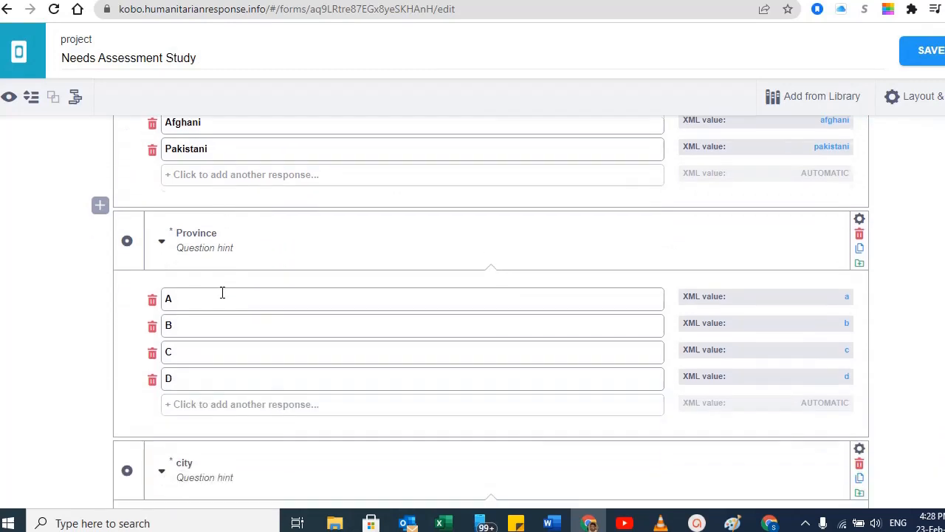
pyautogui.scroll(-3, 205, 342)
pyautogui.scroll(-1, 205, 342)
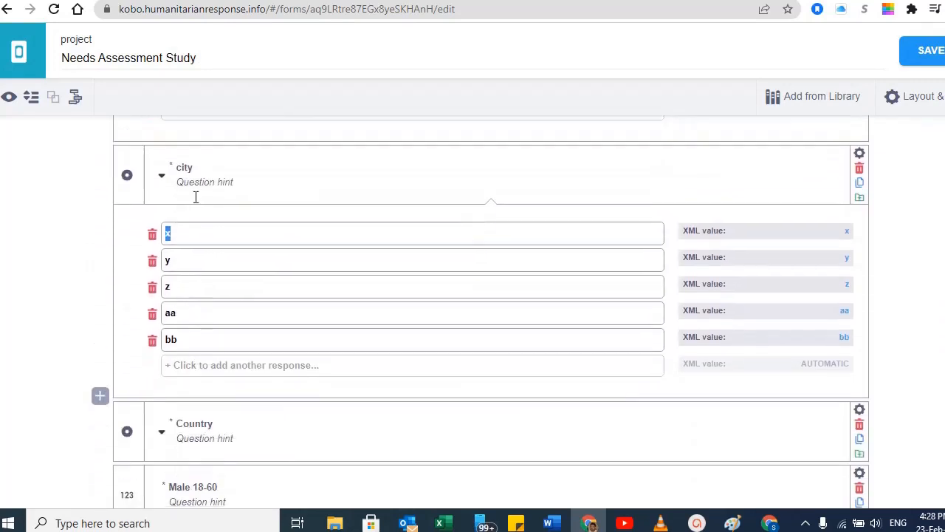
# Delete the old duplicate Country question located between the city and Male 18-60 questions.
pyautogui.scroll(-2, 205, 342)
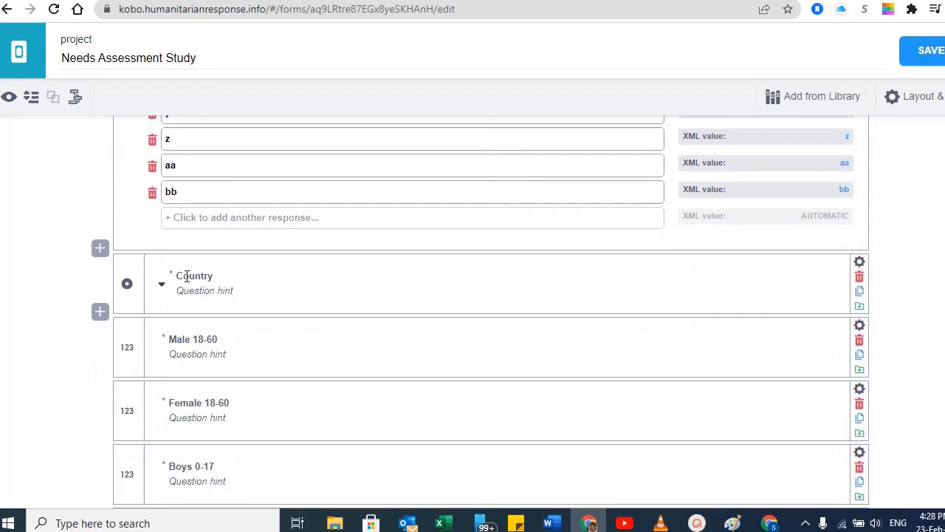
pyautogui.click(194, 276)
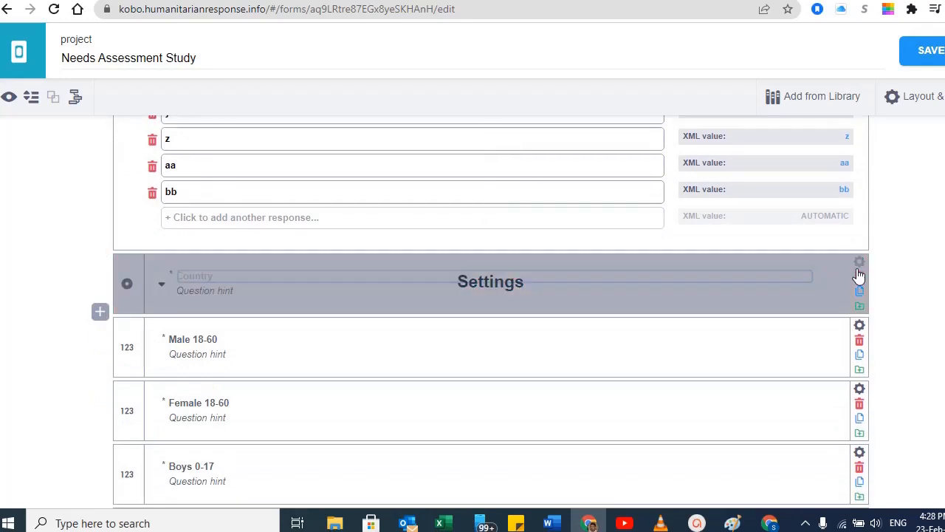
pyautogui.click(859, 277)
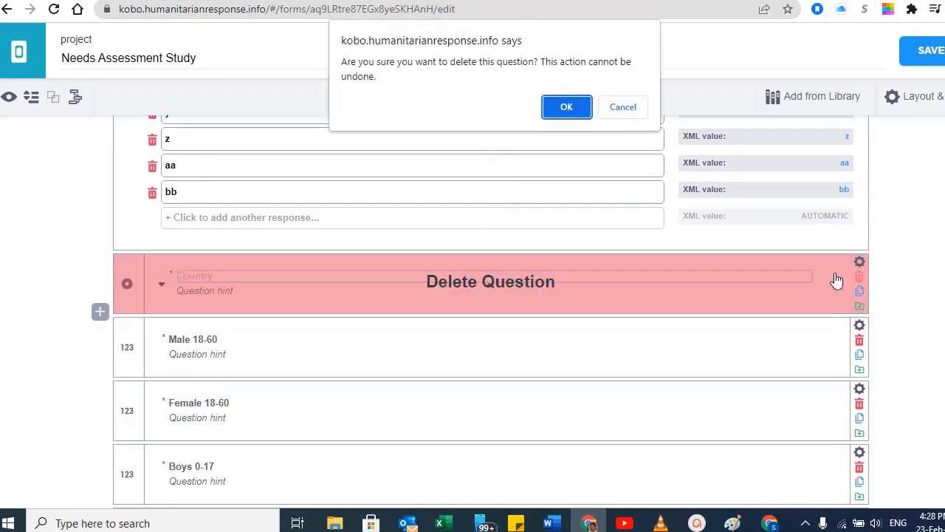
pyautogui.click(567, 107)
# Preview the form and test the Country question with Afghani and Pakistani to check which Province choices are offered.
pyautogui.scroll(14, 315, 254)
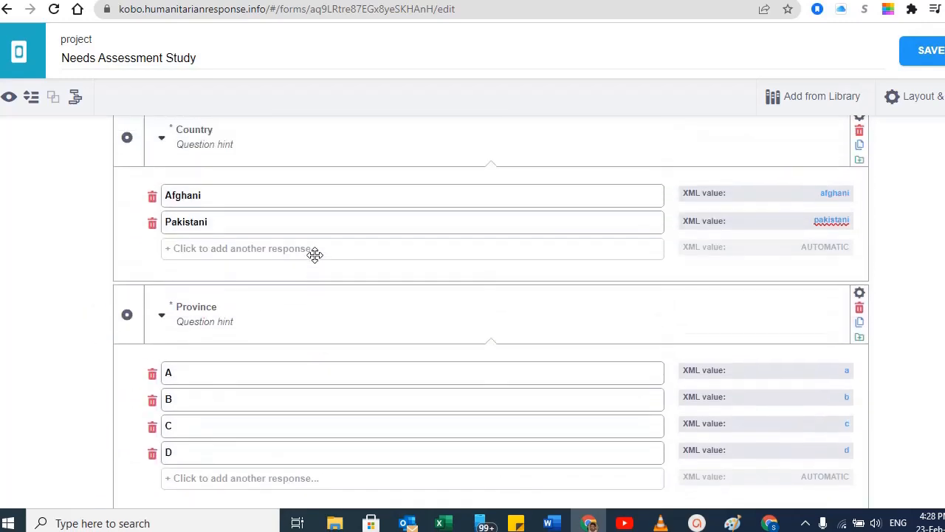
pyautogui.scroll(-4, 229, 288)
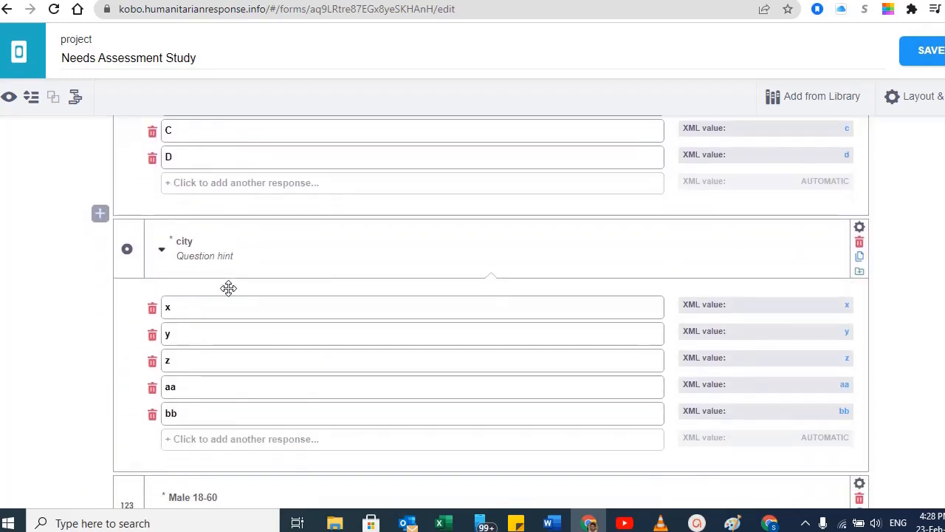
pyautogui.scroll(4, 226, 347)
pyautogui.scroll(1, 235, 258)
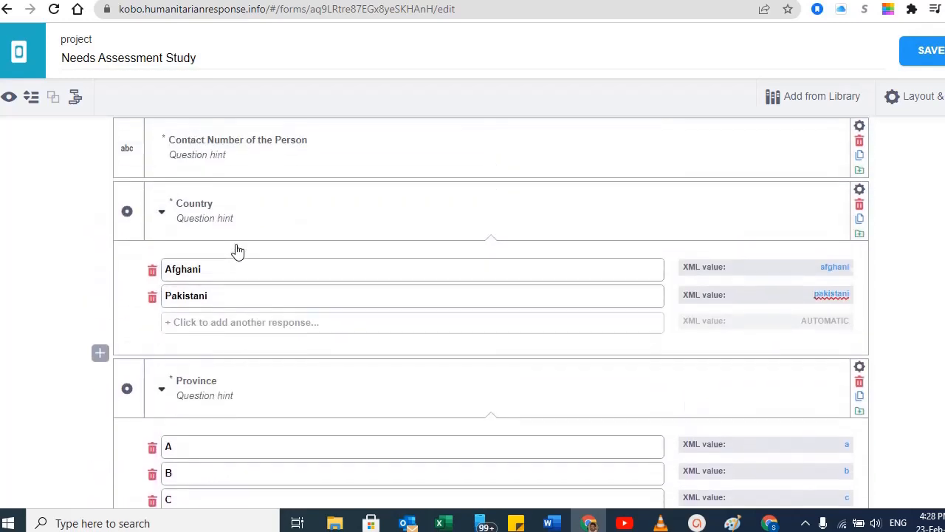
pyautogui.click(12, 104)
pyautogui.scroll(-2, 359, 274)
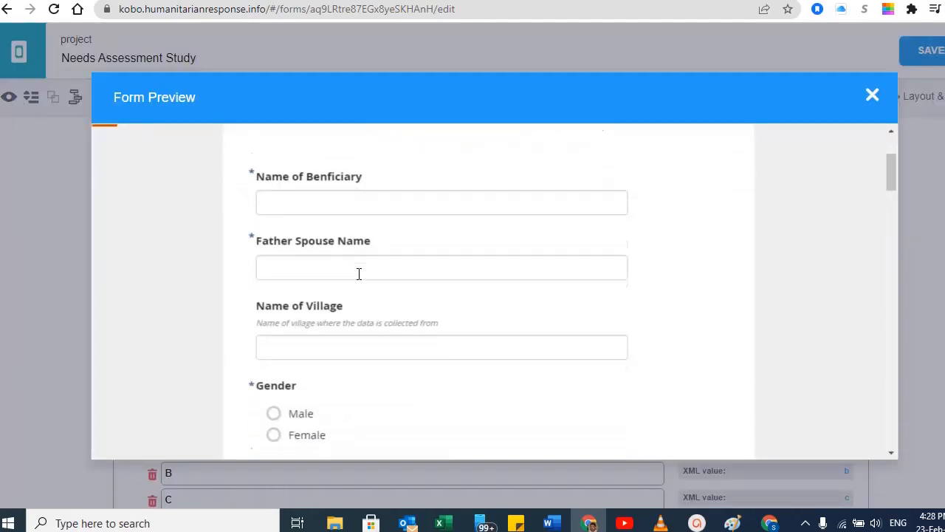
pyautogui.scroll(-6, 359, 274)
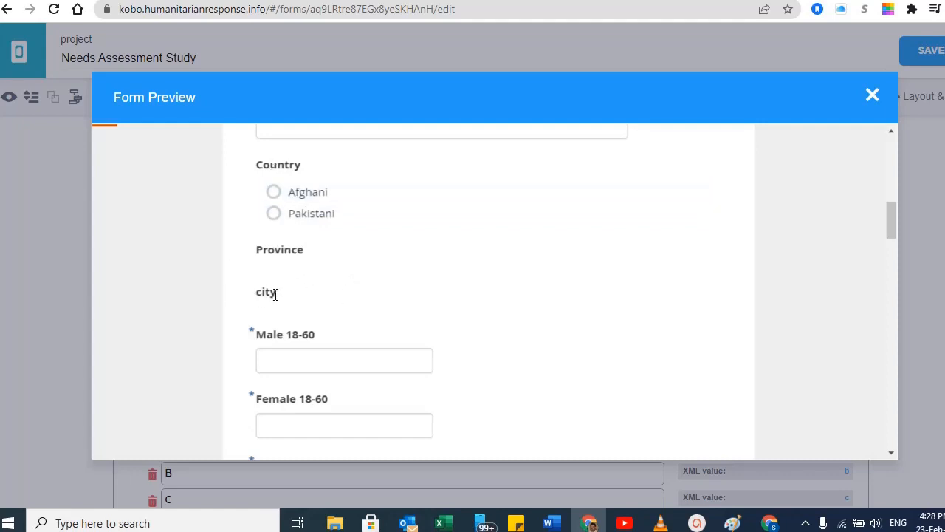
pyautogui.click(274, 193)
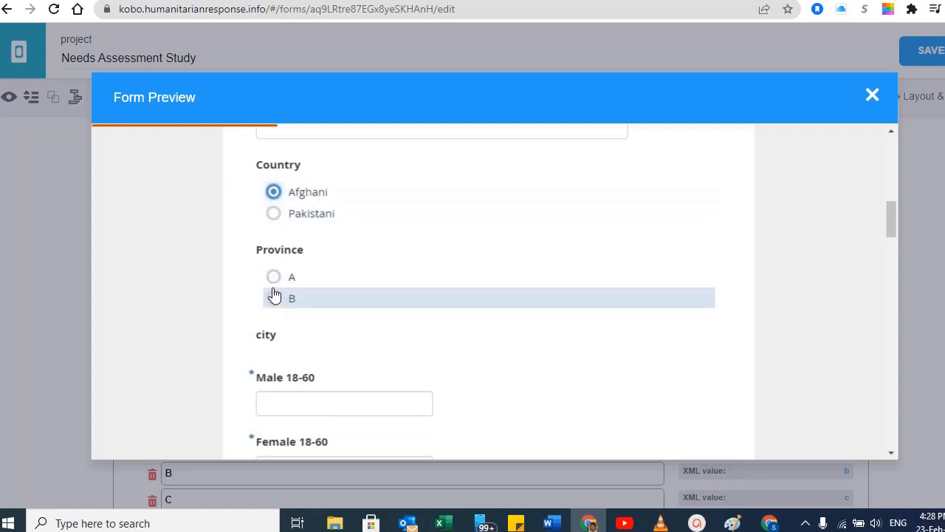
pyautogui.click(274, 213)
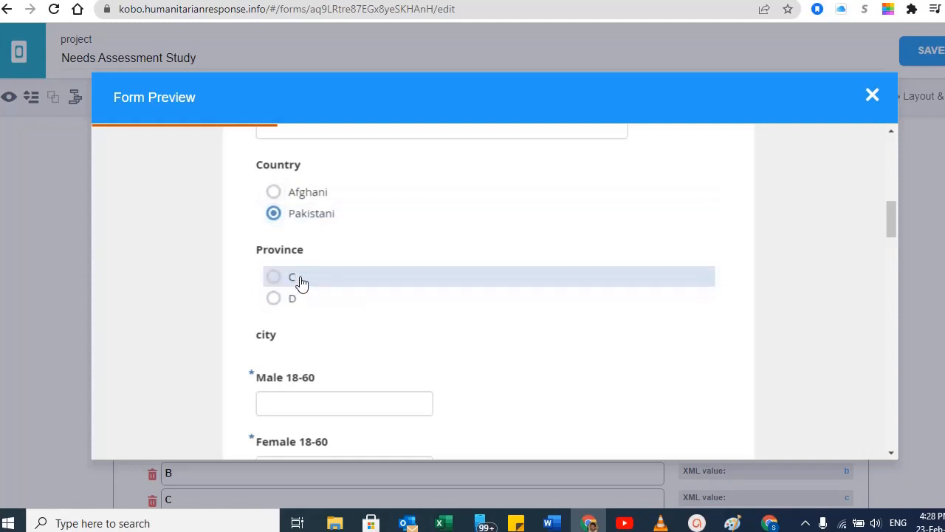
# Switch to Excel and compare the Province labels in rows 4 to 7 with their Country filter values.
pyautogui.hotkey('alt', 'Tab')
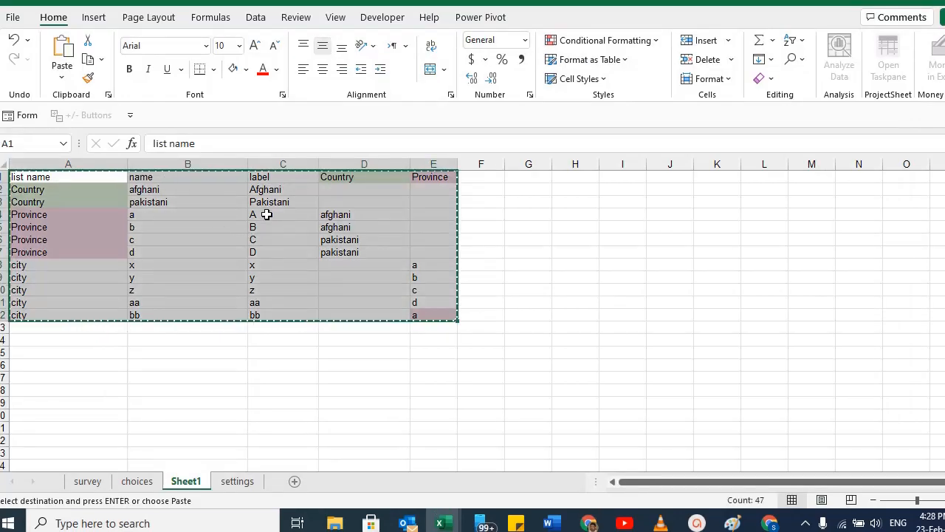
pyautogui.moveTo(268, 214); pyautogui.dragTo(333, 223)
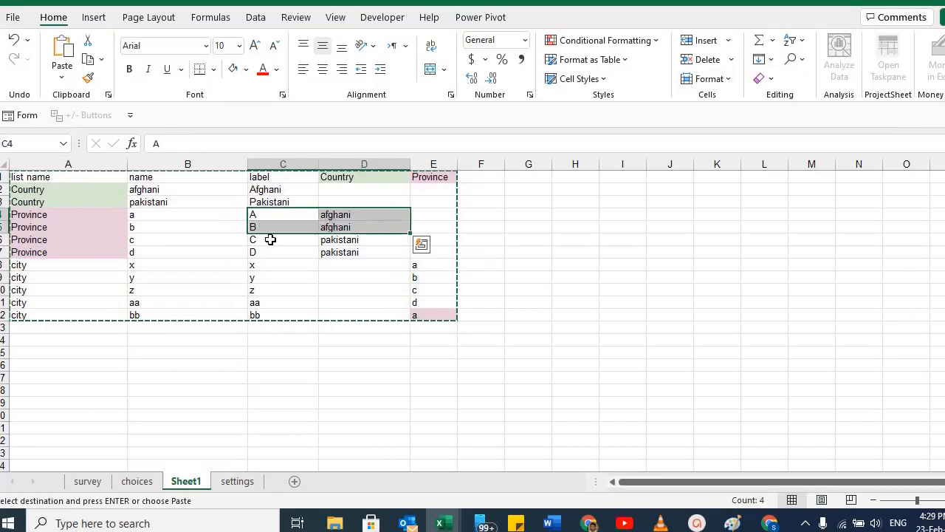
pyautogui.moveTo(268, 238); pyautogui.dragTo(340, 249)
# Return to the form preview in KoBoToolbox and choose country Afghani and province A to check the city choices.
pyautogui.hotkey('alt', 'Tab')
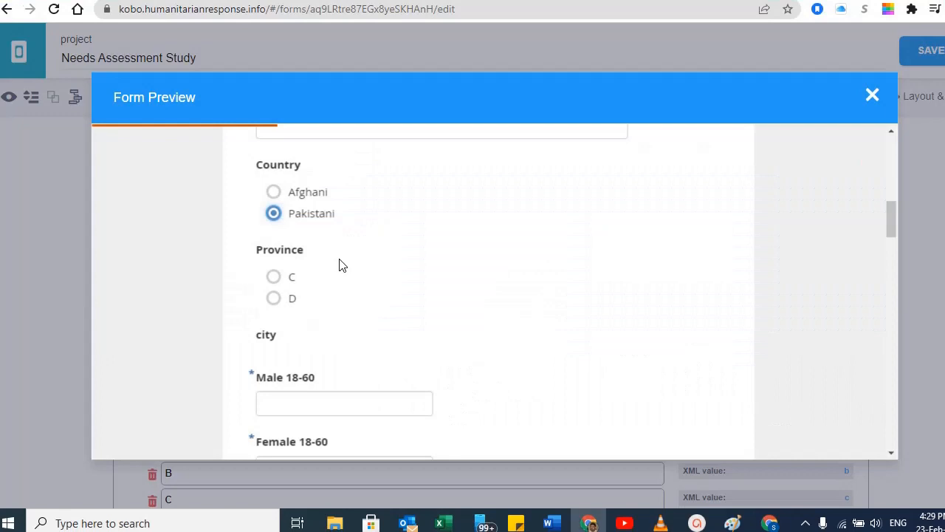
pyautogui.click(275, 191)
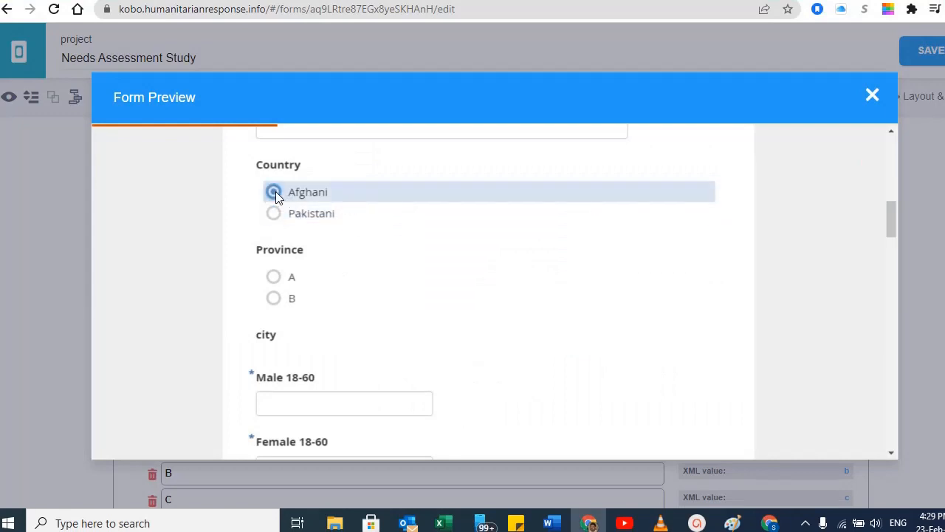
pyautogui.scroll(-1, 296, 289)
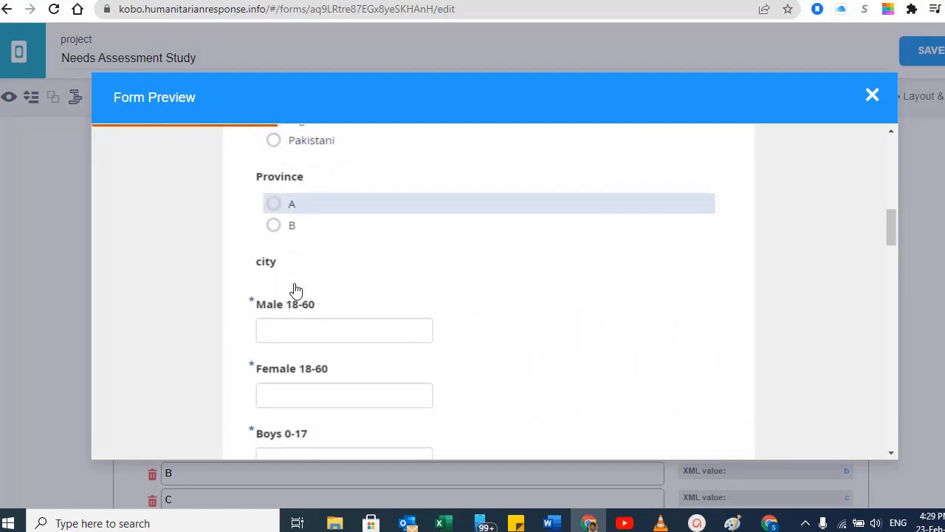
pyautogui.click(274, 204)
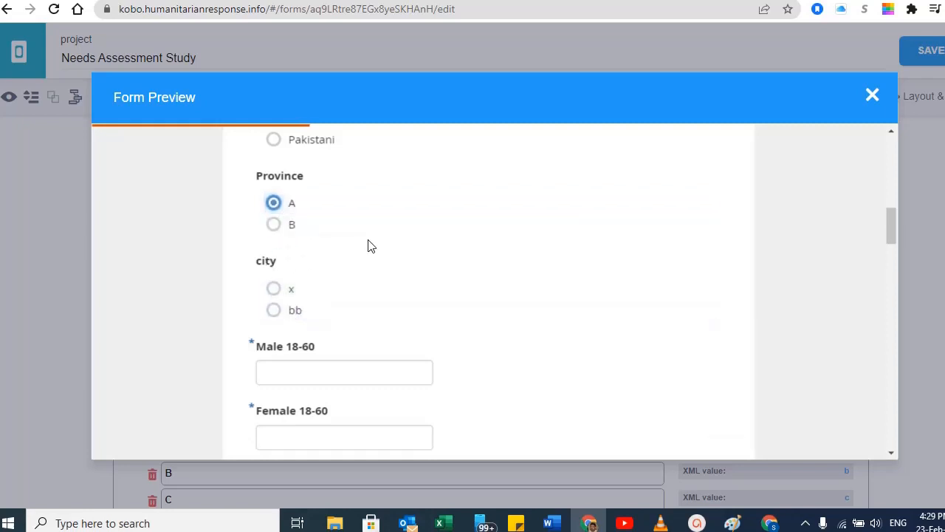
# Switch to Excel and match the cities filtered by province a with their labels in rows 8 and 12.
pyautogui.hotkey('alt', 'Tab')
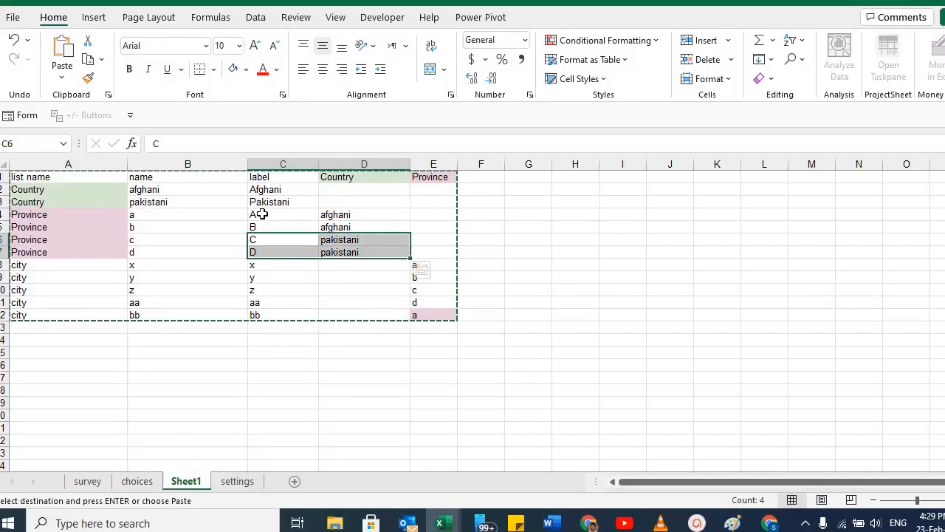
pyautogui.click(260, 215)
pyautogui.click(416, 270)
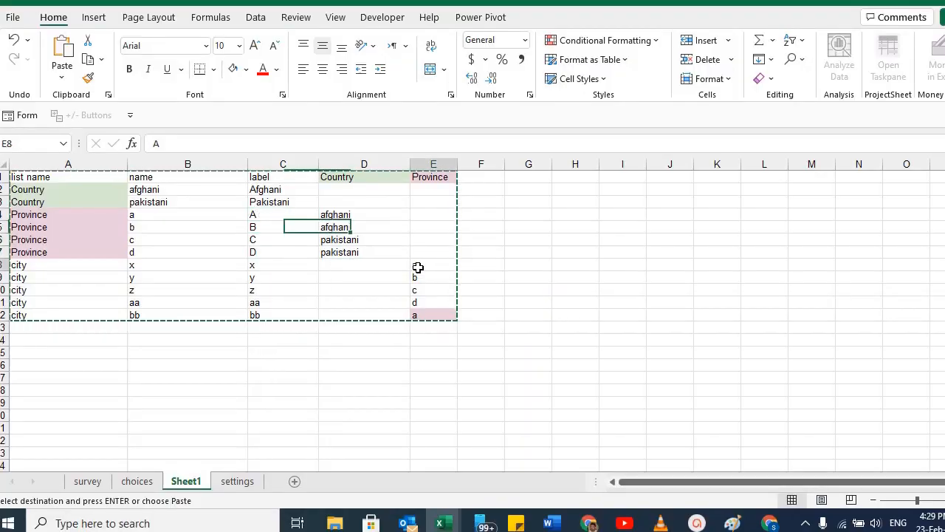
pyautogui.keyDown('ctrl'); pyautogui.click(422, 315); pyautogui.keyUp('ctrl')
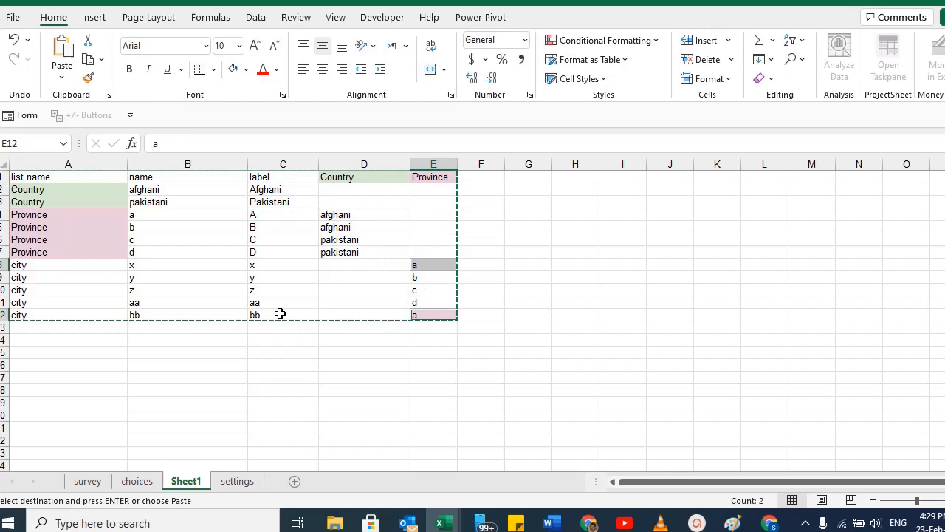
pyautogui.keyDown('ctrl'); pyautogui.click(260, 266); pyautogui.keyUp('ctrl')
pyautogui.keyDown('ctrl'); pyautogui.click(268, 316); pyautogui.keyUp('ctrl')
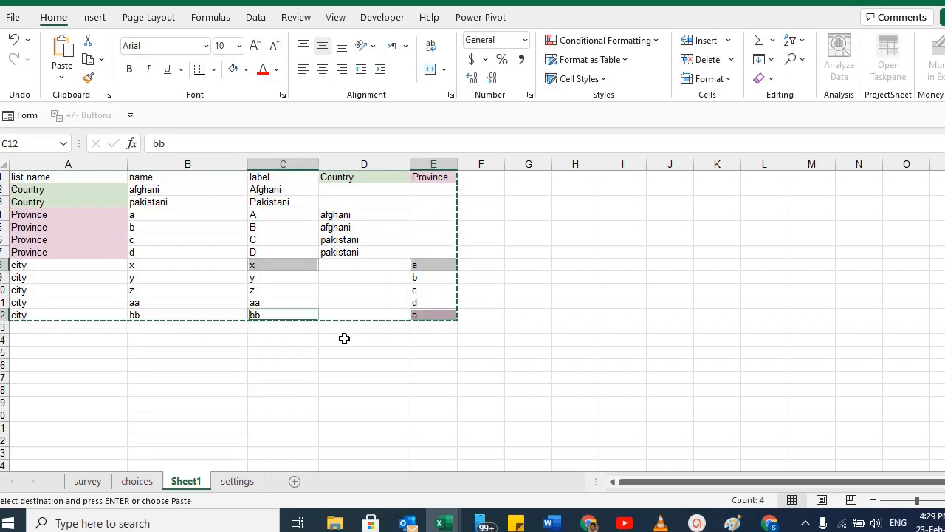
# Switch back to the form preview in KoBoToolbox and review the Country, Province and city selections.
pyautogui.hotkey('alt', 'Tab')
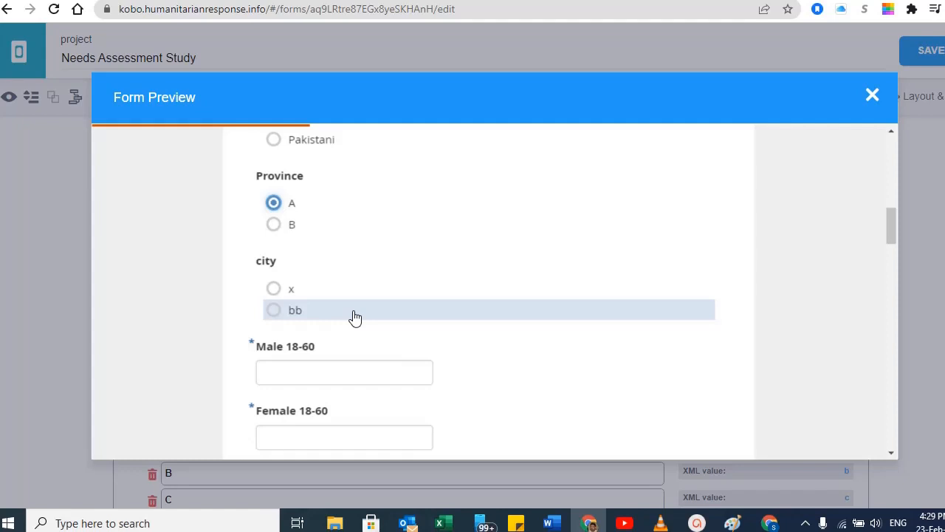
pyautogui.scroll(1, 338, 277)
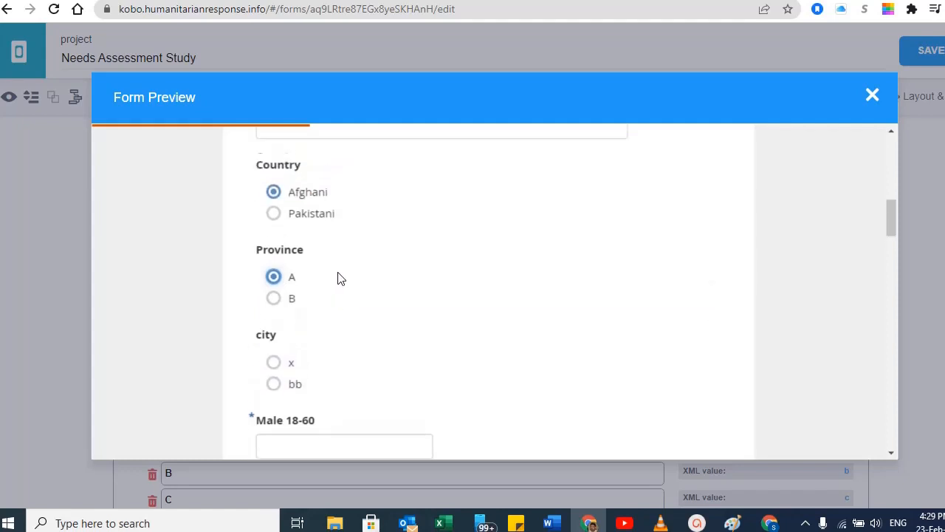
pyautogui.scroll(1, 338, 277)
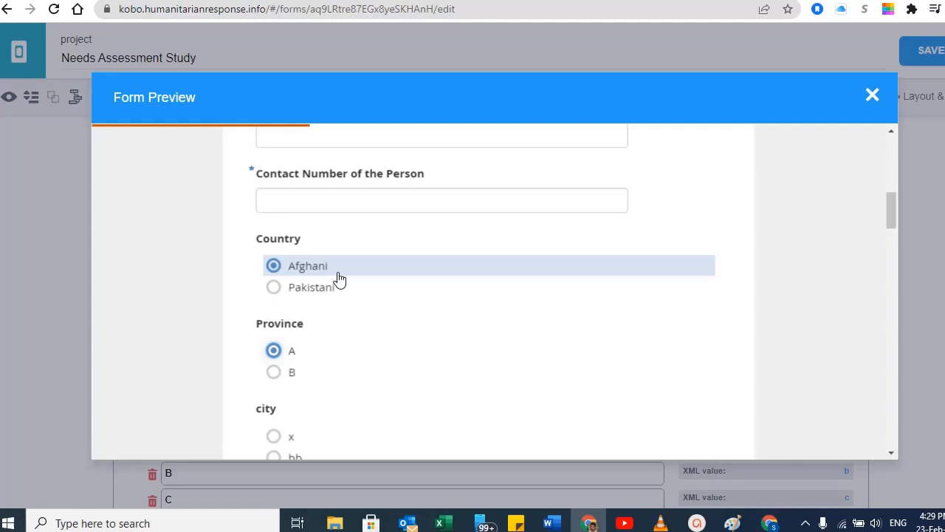
# Switch to Excel and look over the whole choices table and its city entries in the list name column.
pyautogui.hotkey('alt', 'Tab')
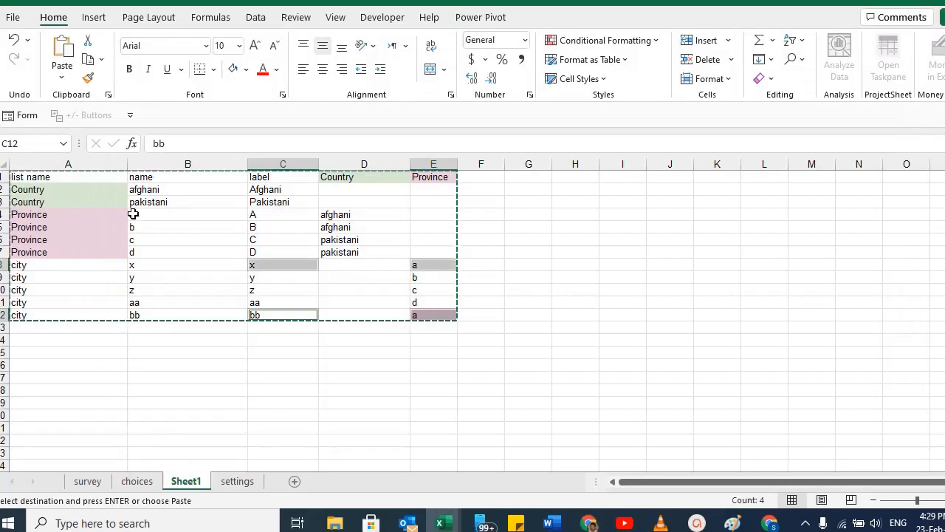
pyautogui.moveTo(42, 177); pyautogui.dragTo(409, 323)
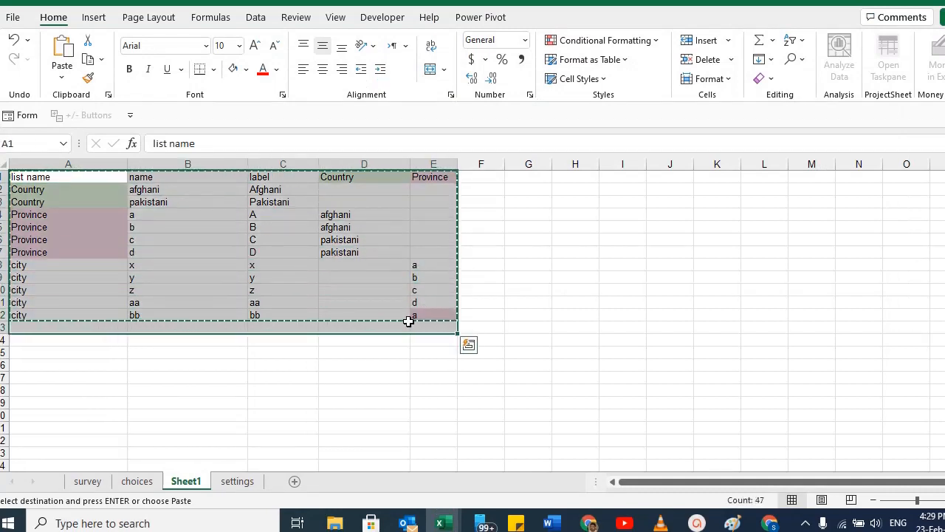
pyautogui.click(35, 265)
pyautogui.moveTo(34, 265); pyautogui.dragTo(51, 311)
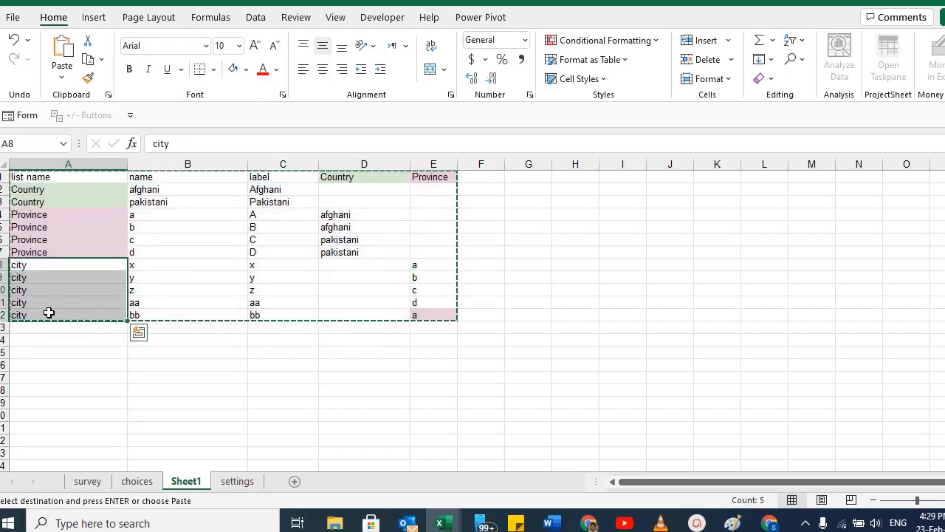
pyautogui.click(46, 314)
# Enter village as the list name in cell A13, directly below the last city row, and select A13:A21.
pyautogui.scroll(-1, 46, 314)
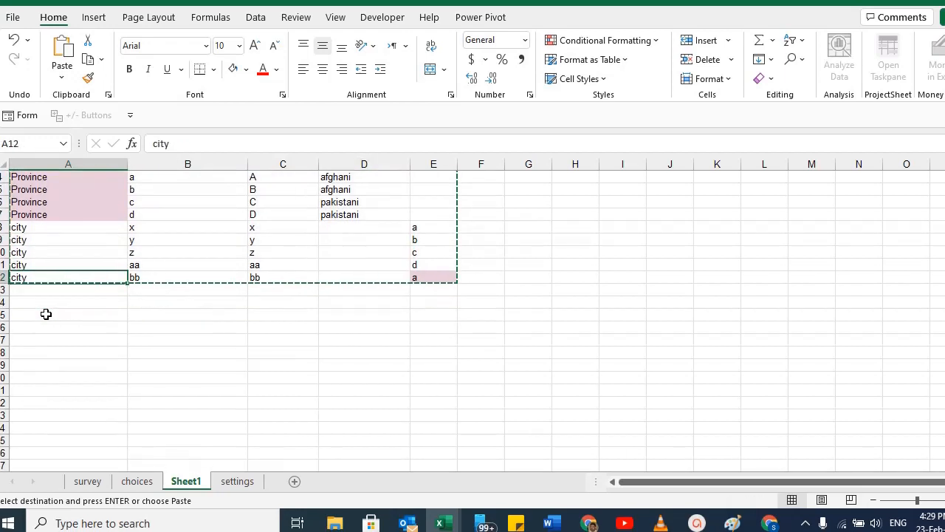
pyautogui.scroll(1, 46, 314)
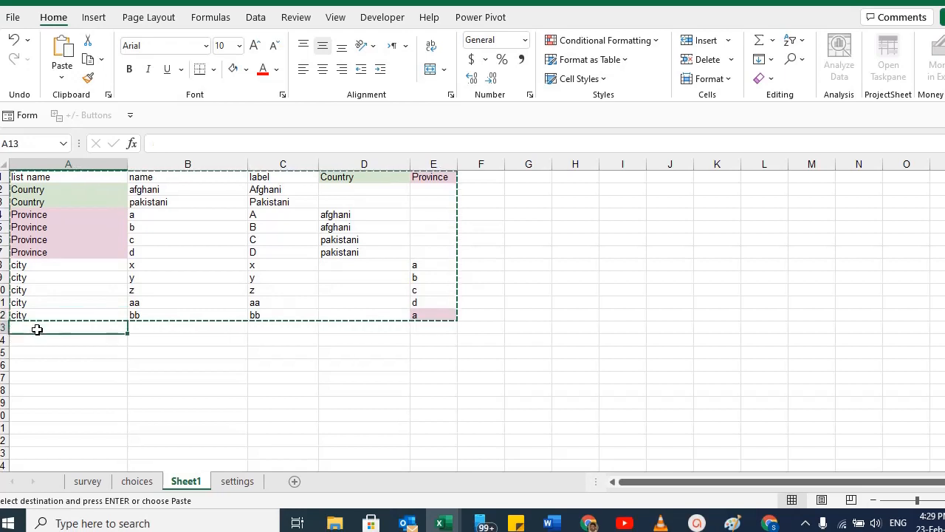
pyautogui.doubleClick(37, 330)
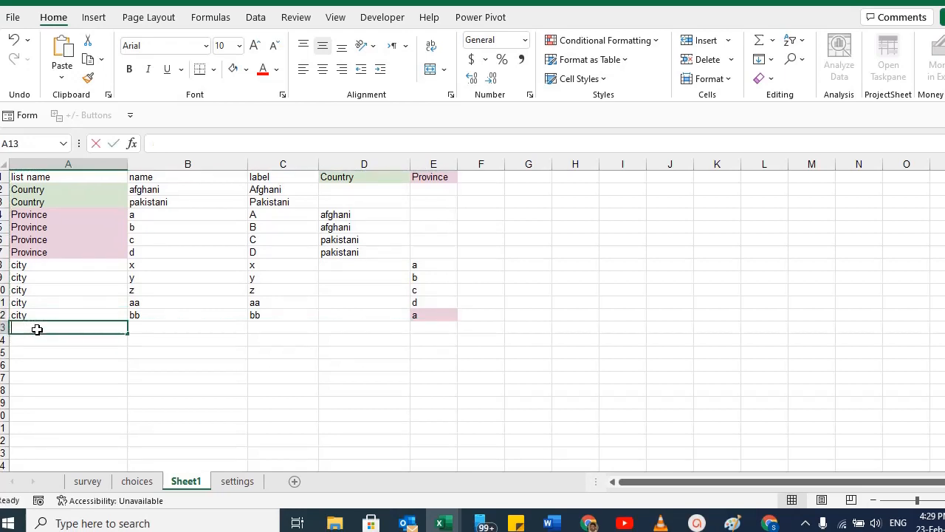
pyautogui.write('village')
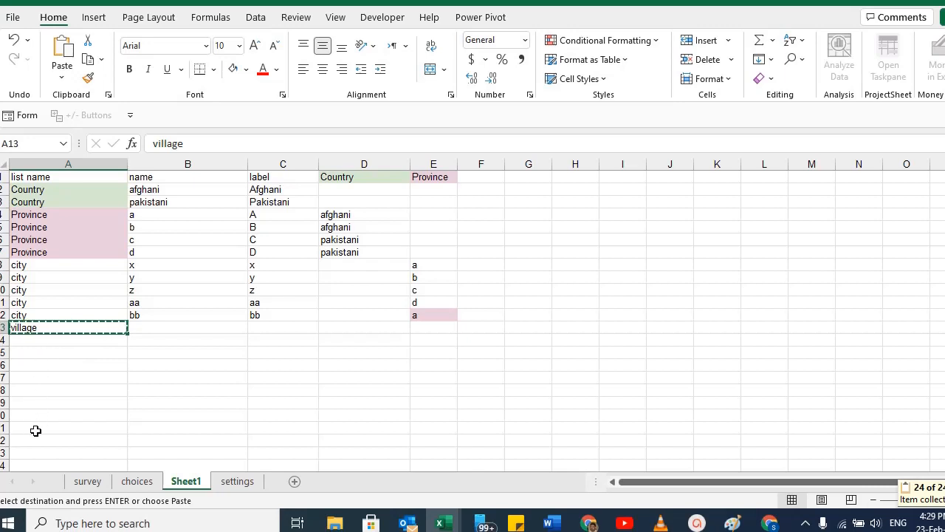
pyautogui.moveTo(36, 431); pyautogui.dragTo(52, 323)
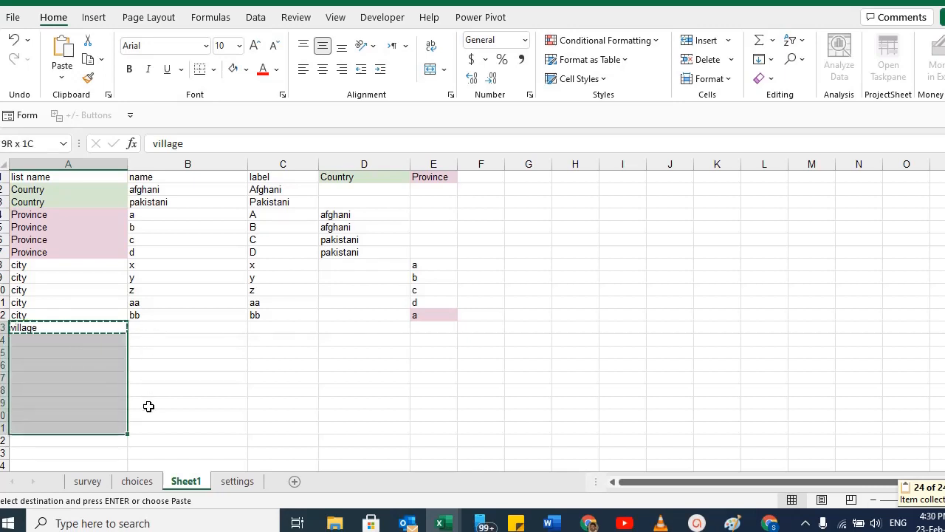
# Copy the city list name from A8 into F1 as the header of the column after Province.
pyautogui.click(480, 178)
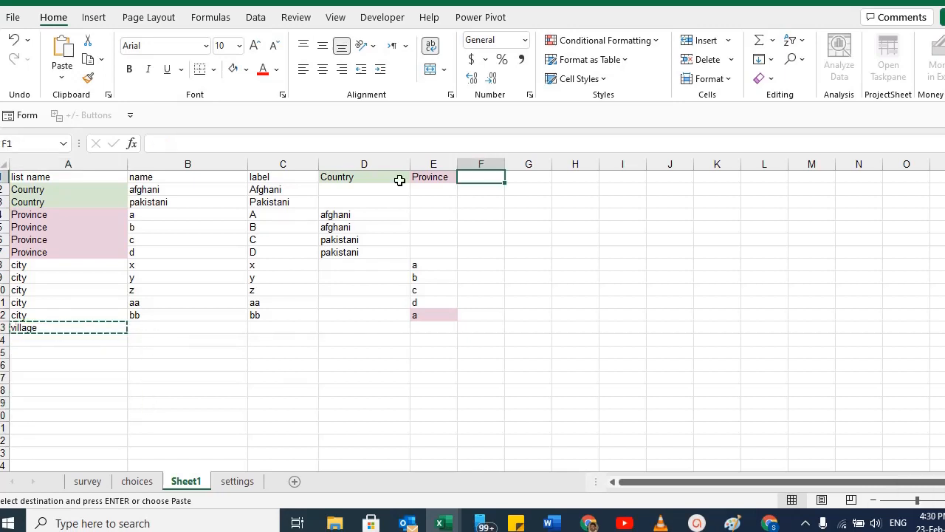
pyautogui.click(441, 177)
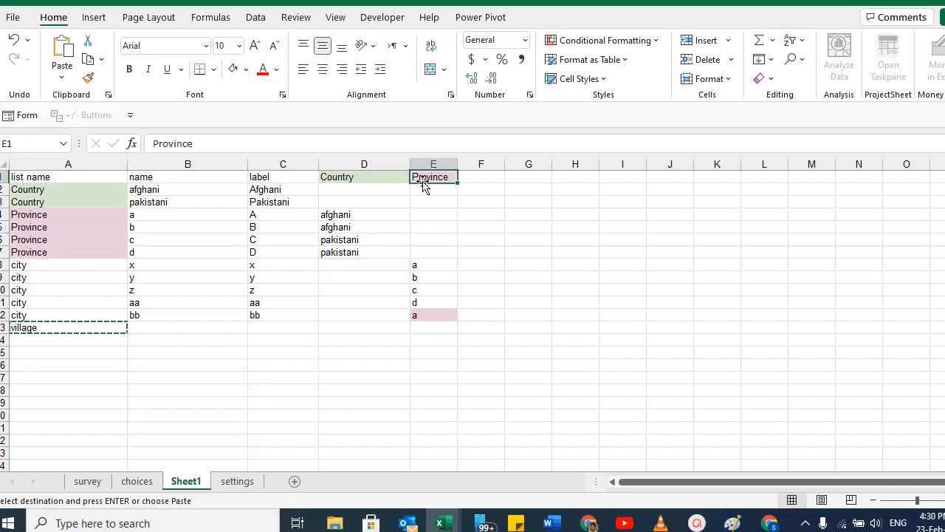
pyautogui.click(23, 269)
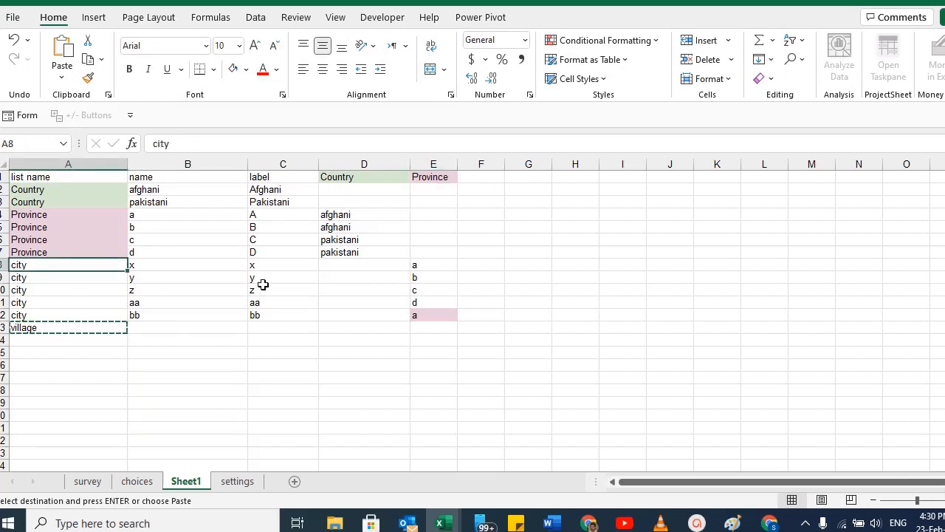
pyautogui.hotkey('ctrl', 'c')
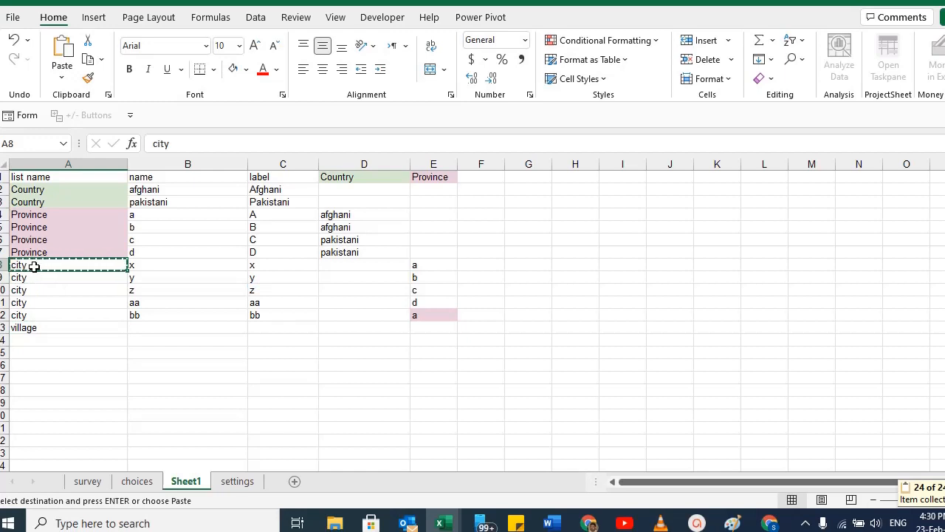
pyautogui.click(487, 177)
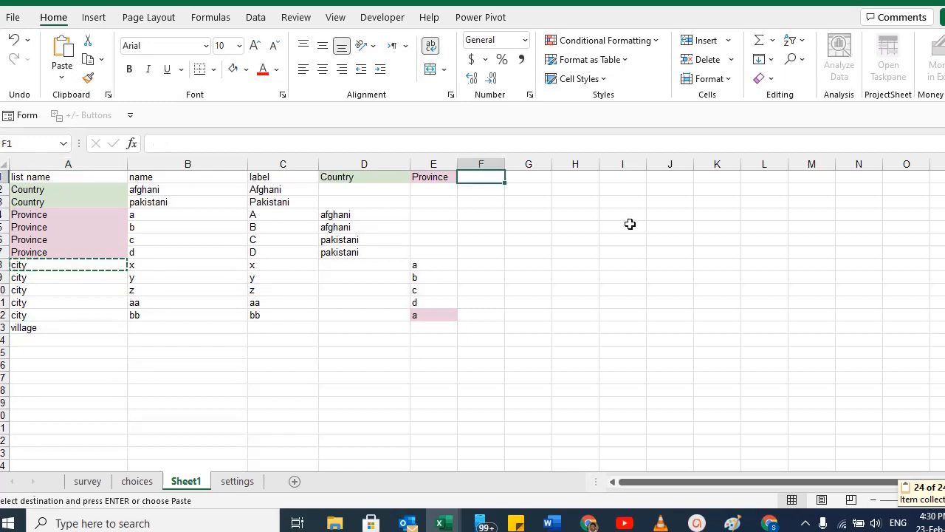
pyautogui.hotkey('ctrl', 'v')
# Examine how the village rows from row 13 relate to the city column F and the city names in B8:B12.
pyautogui.moveTo(26, 333); pyautogui.dragTo(423, 464)
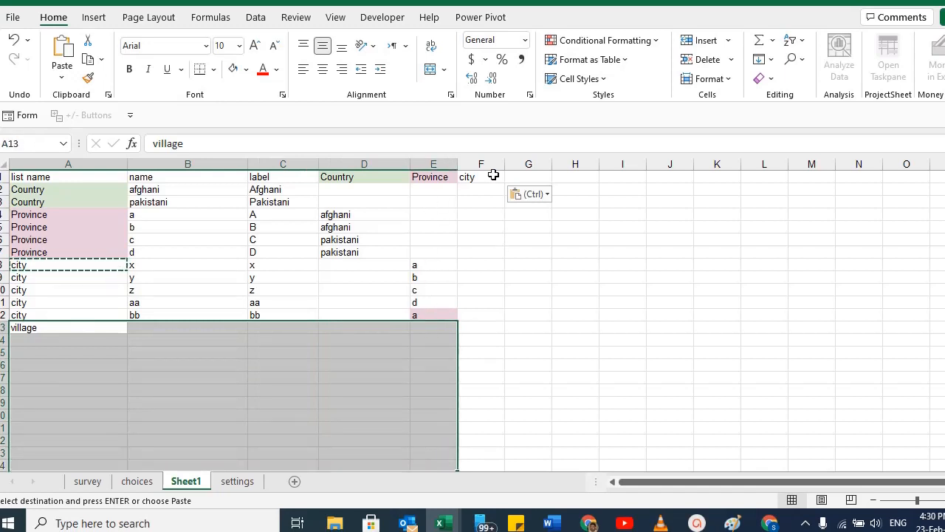
pyautogui.moveTo(469, 327); pyautogui.dragTo(469, 445)
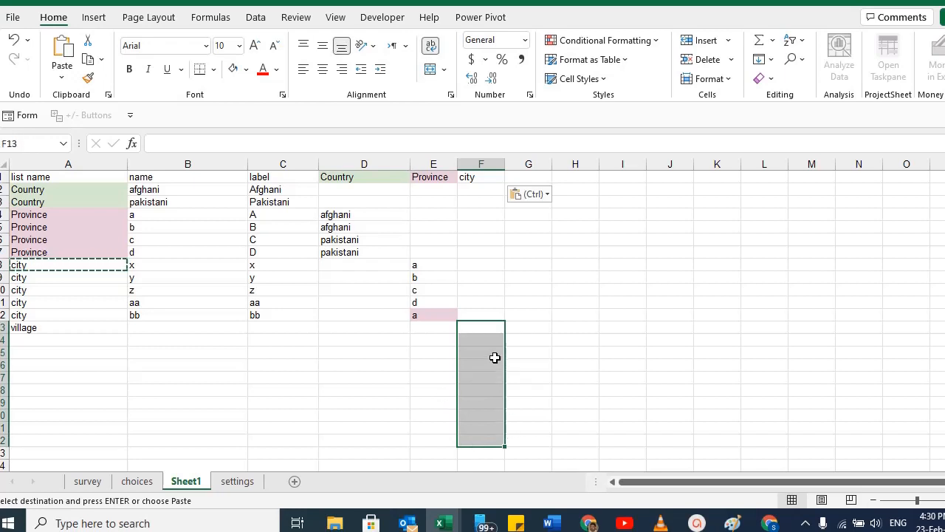
pyautogui.scroll(-1, 483, 335)
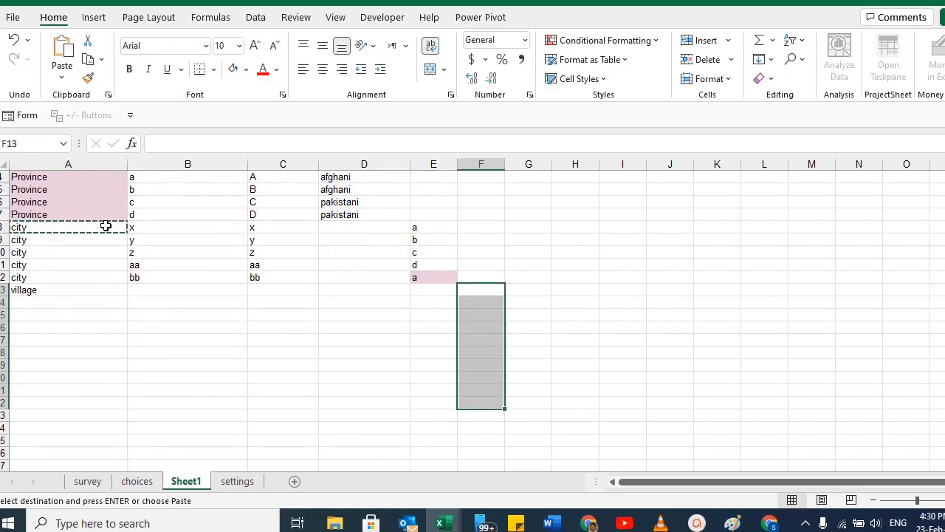
pyautogui.moveTo(479, 293); pyautogui.dragTo(480, 364)
pyautogui.click(41, 291)
pyautogui.click(21, 239)
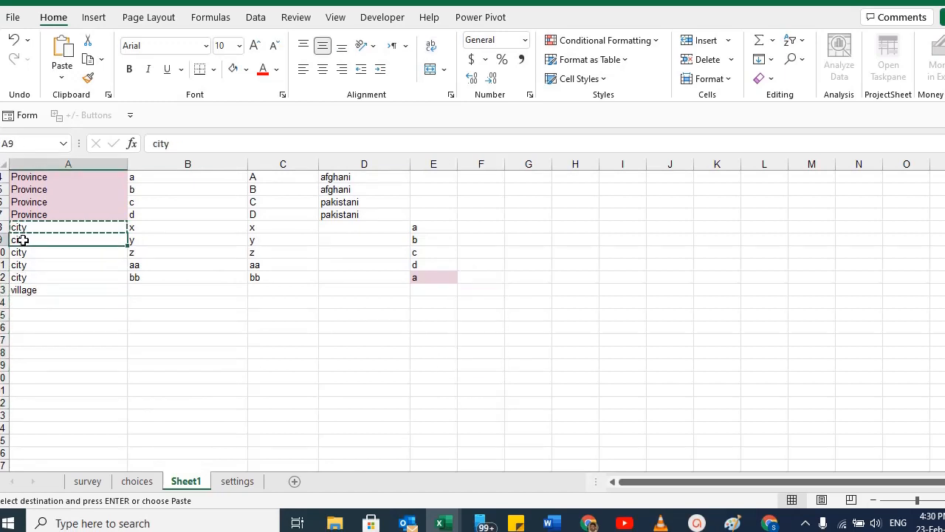
pyautogui.scroll(1, 76, 264)
pyautogui.click(489, 177)
pyautogui.press('ctrl')
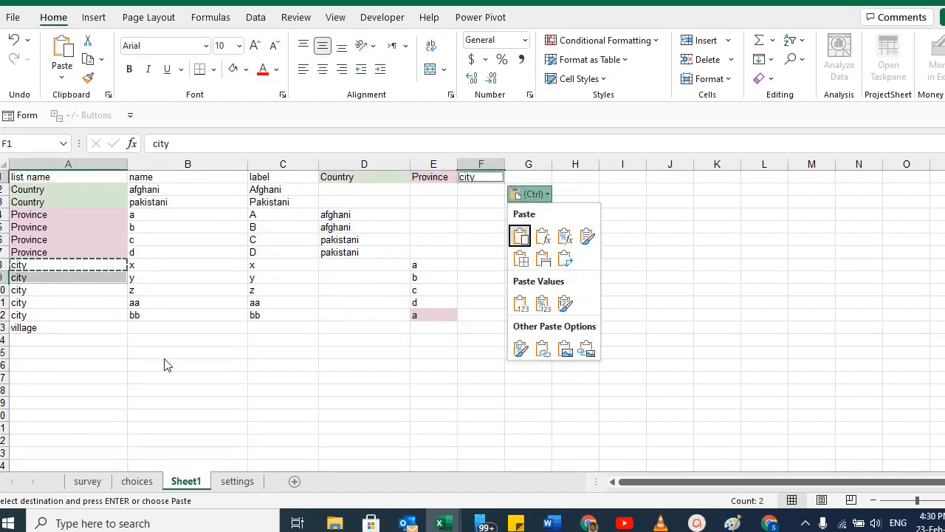
pyautogui.press('Escape')
pyautogui.click(156, 275)
pyautogui.click(271, 258)
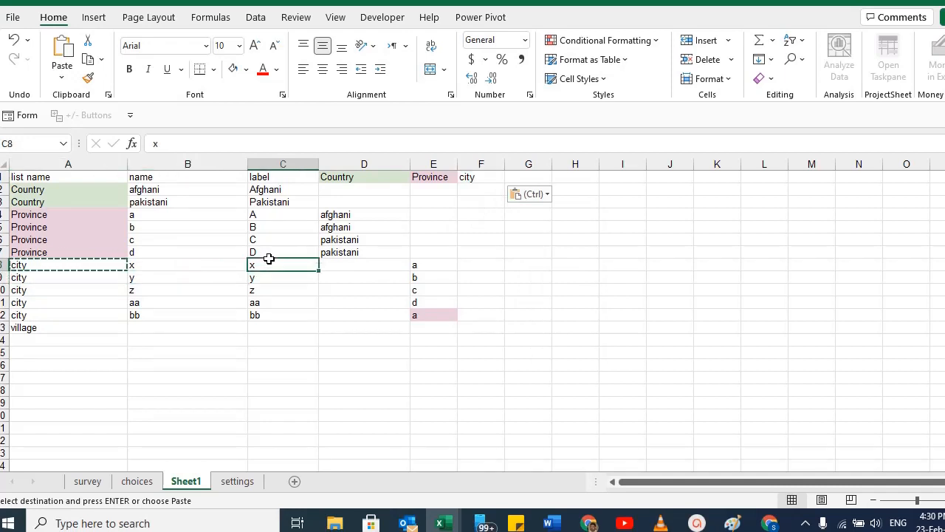
pyautogui.moveTo(158, 263); pyautogui.dragTo(161, 314)
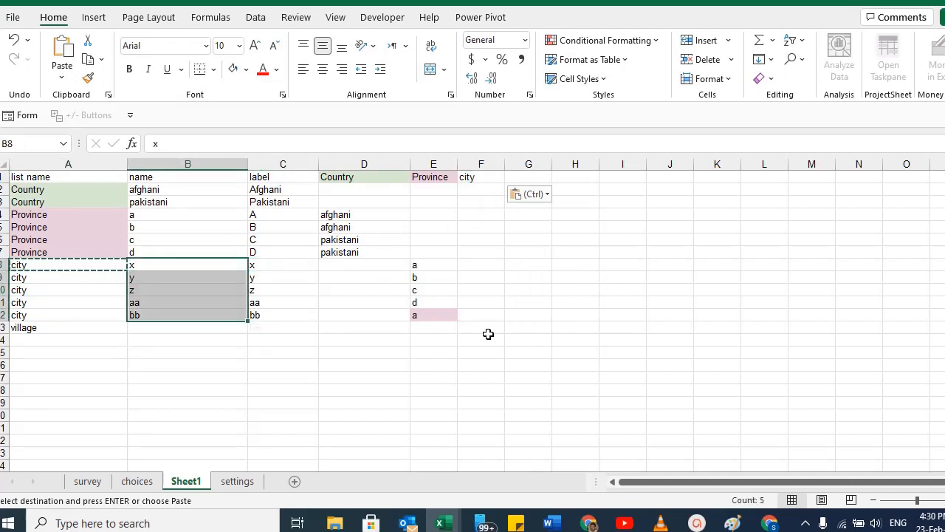
pyautogui.moveTo(491, 328); pyautogui.dragTo(487, 422)
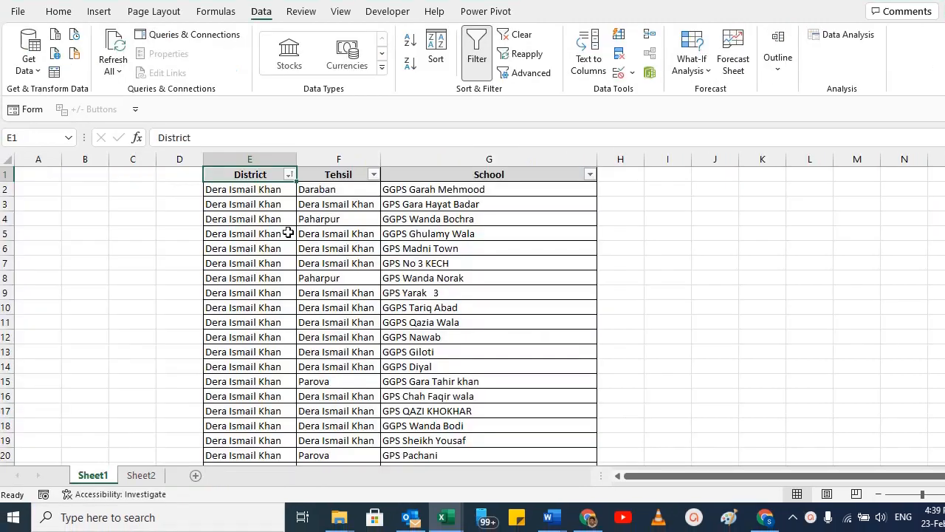
# Look over the District, Tehsil and School columns of the schools table and the empty columns C and D beside it.
pyautogui.click(288, 233)
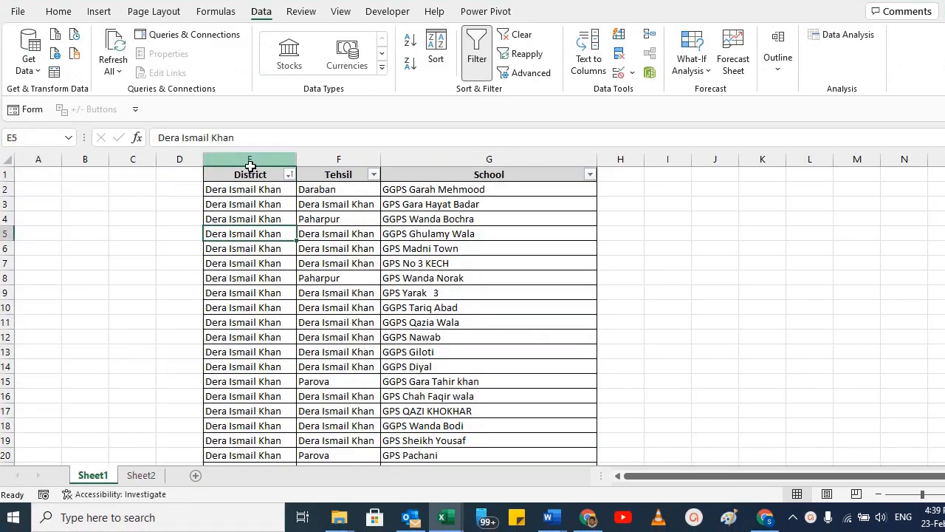
pyautogui.click(258, 172)
pyautogui.hotkey('ctrl', 'shift', 'Down')
pyautogui.hotkey('ctrl', 'shift', 'Right')
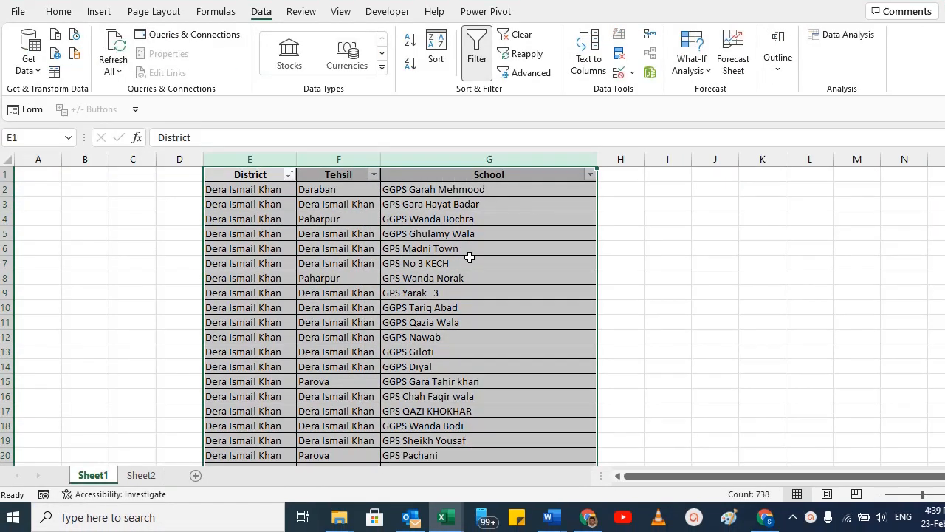
pyautogui.click(327, 234)
pyautogui.click(253, 174)
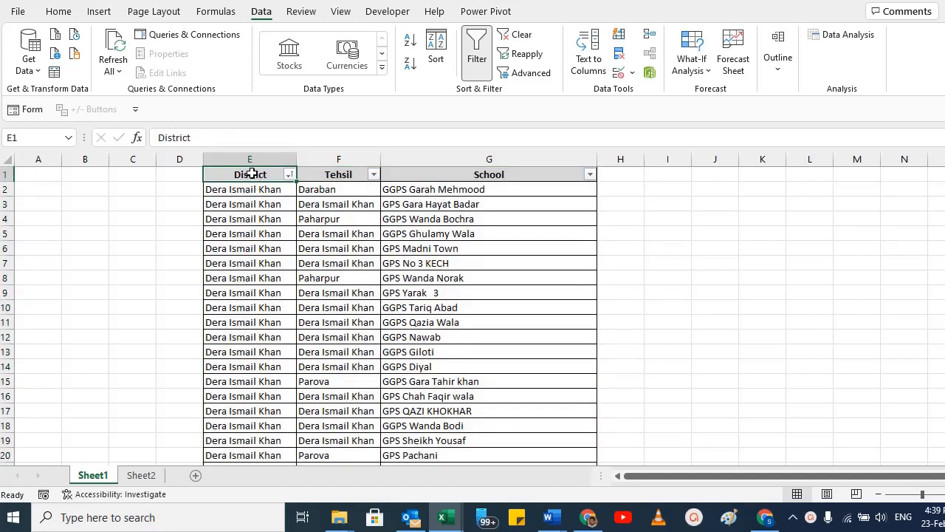
pyautogui.click(378, 170)
pyautogui.hotkey('ctrl', 'shift', 'Down')
pyautogui.click(505, 168)
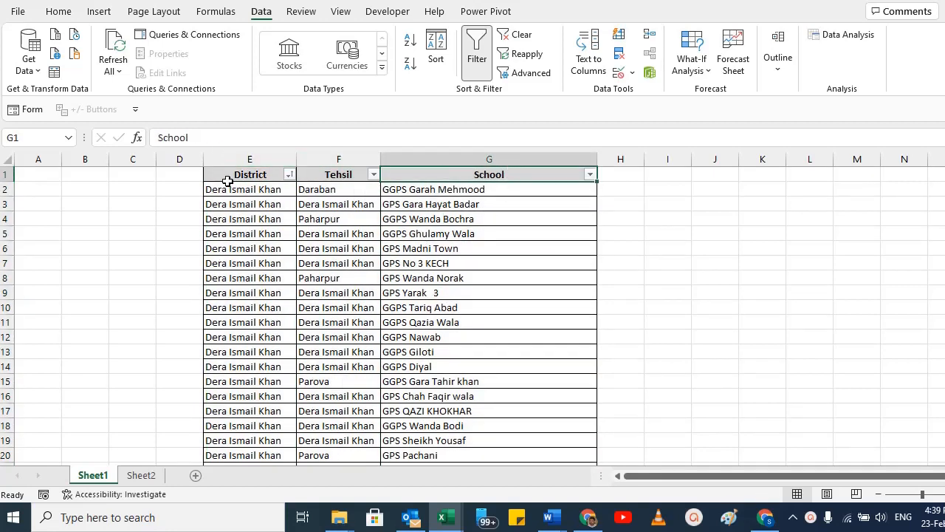
pyautogui.click(176, 174)
pyautogui.click(136, 175)
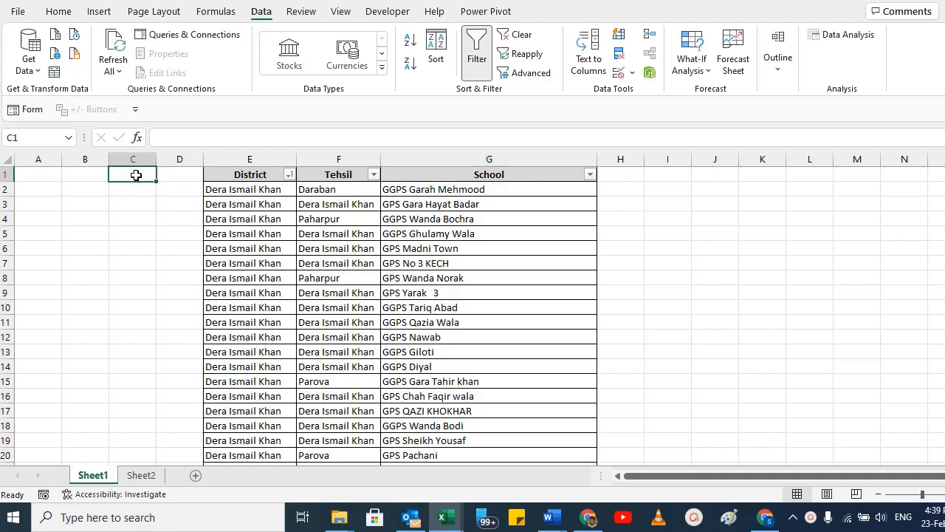
pyautogui.moveTo(129, 173); pyautogui.dragTo(182, 266)
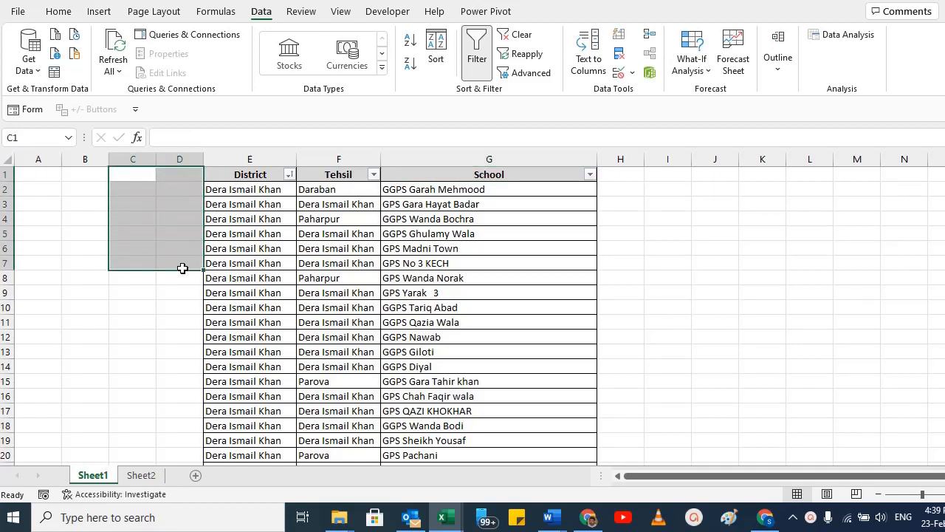
pyautogui.moveTo(247, 174); pyautogui.dragTo(531, 286)
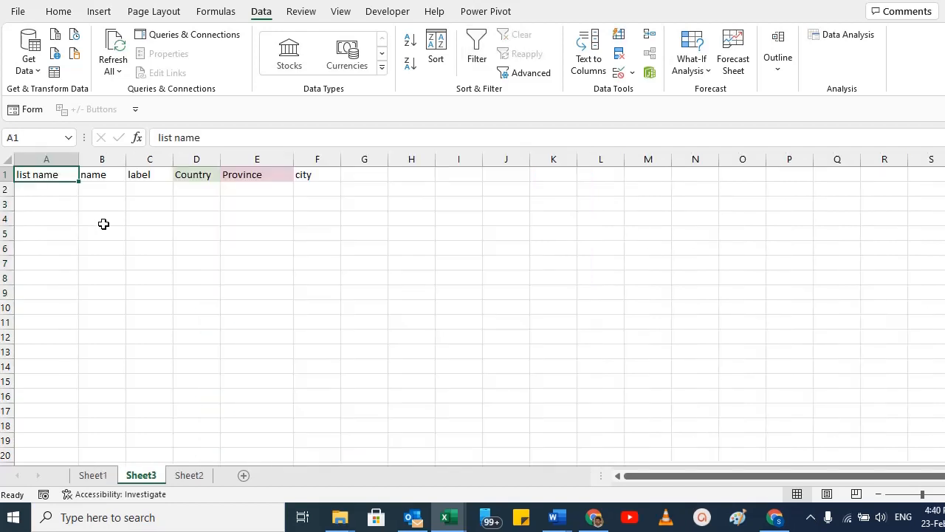
# Change the header in cell A1 of Sheet3 to list_name.
pyautogui.click(67, 199)
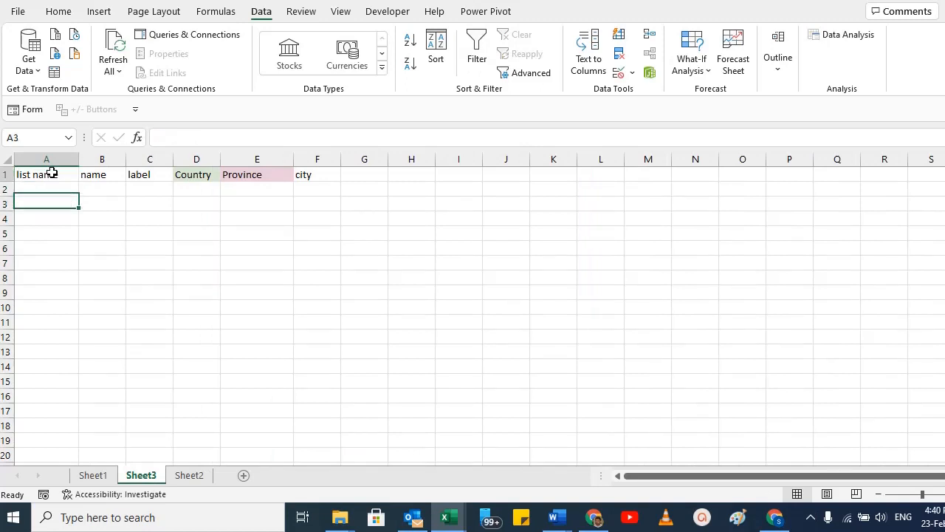
pyautogui.doubleClick(42, 175)
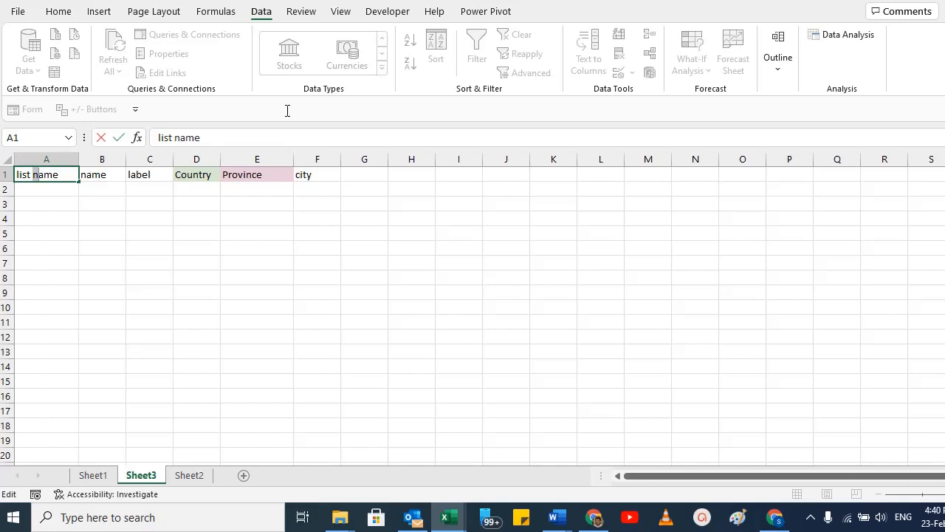
pyautogui.write('_')
pyautogui.hotkey('ctrl', 'Return')
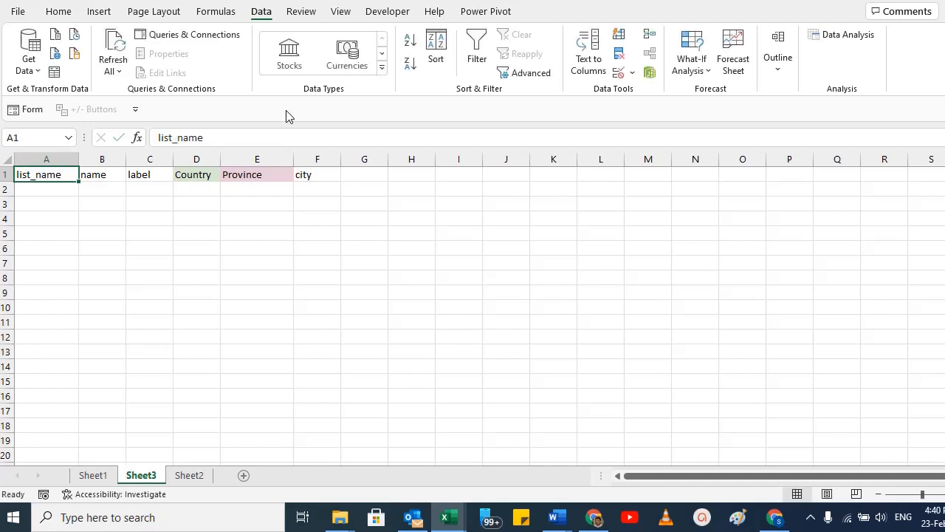
# Check the spelling of the name and label headers and review the list_name, name and label header cells together.
pyautogui.press('Tab')
pyautogui.press('F2')
pyautogui.press('Tab')
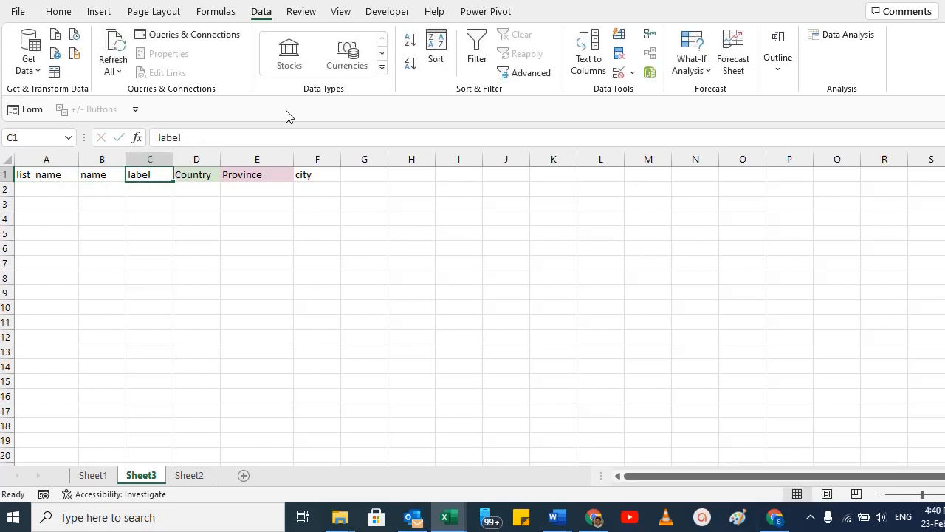
pyautogui.press('F2')
pyautogui.press('Escape')
pyautogui.press('Home')
pyautogui.hotkey('shift', 'Right')
pyautogui.hotkey('shift', 'Right')
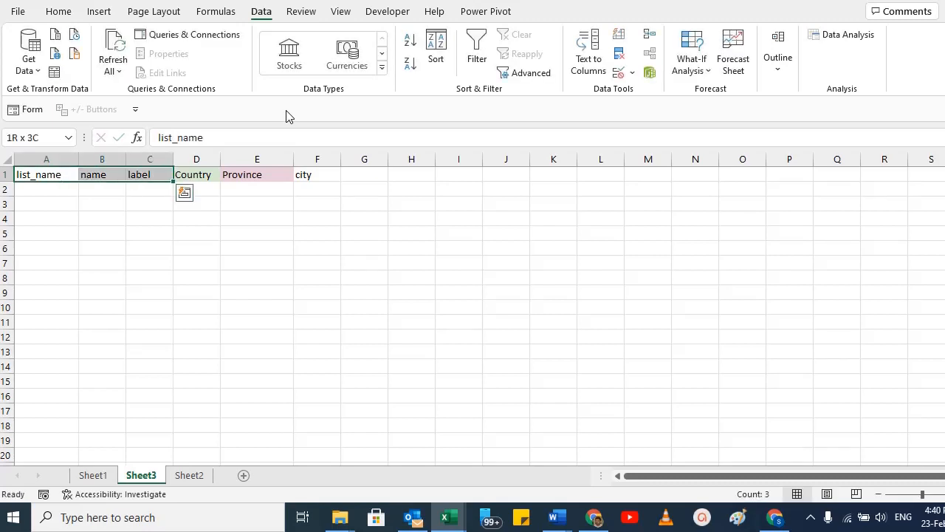
pyautogui.press('Down')
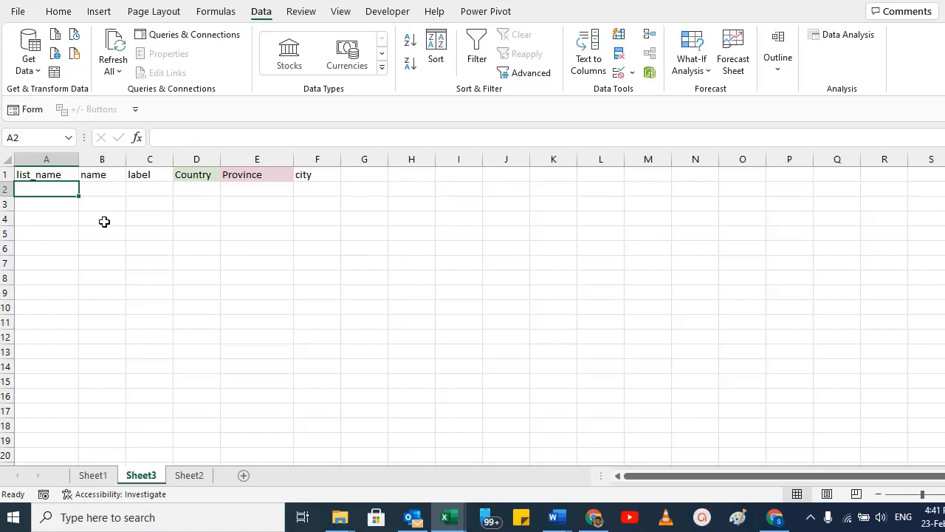
pyautogui.press('Up')
pyautogui.press('Down')
# Switch to the workbook with the plain District, Tehsil and School table and widen its District and Tehsil columns.
pyautogui.hotkey('alt', 'Tab')
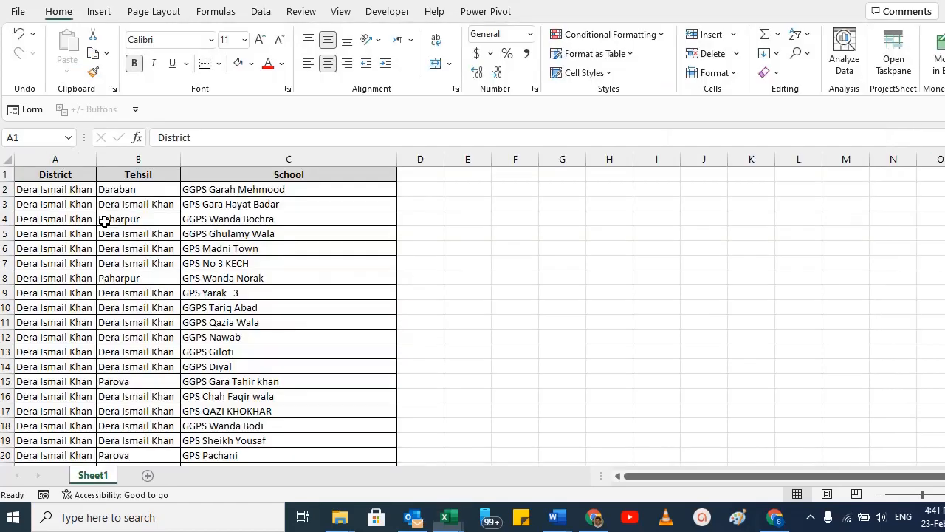
pyautogui.hotkey('ctrl', 'a')
pyautogui.moveTo(67, 177); pyautogui.dragTo(247, 177)
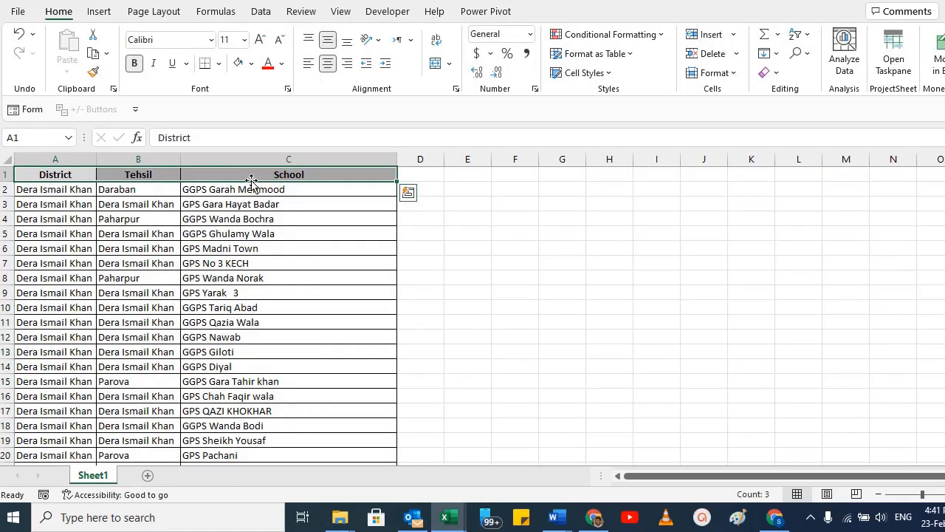
pyautogui.moveTo(96, 157); pyautogui.dragTo(166, 157)
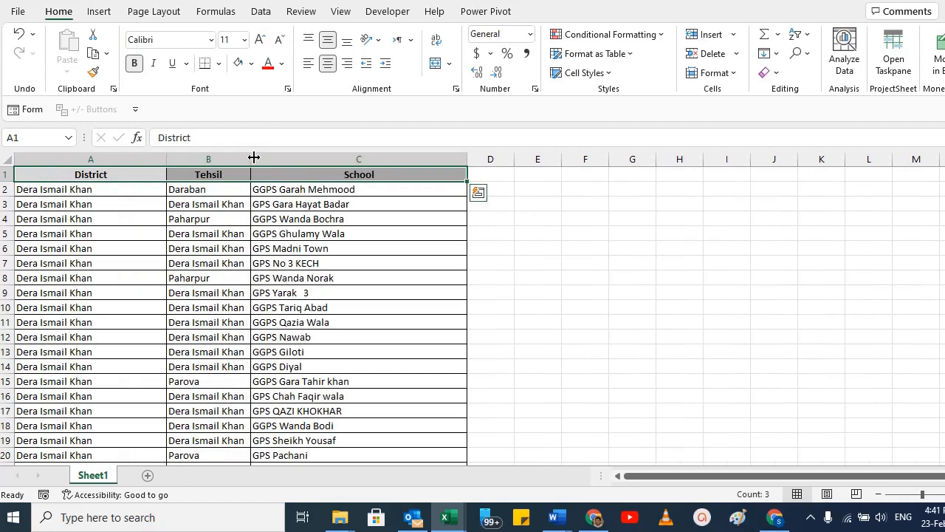
pyautogui.moveTo(251, 156); pyautogui.dragTo(274, 156)
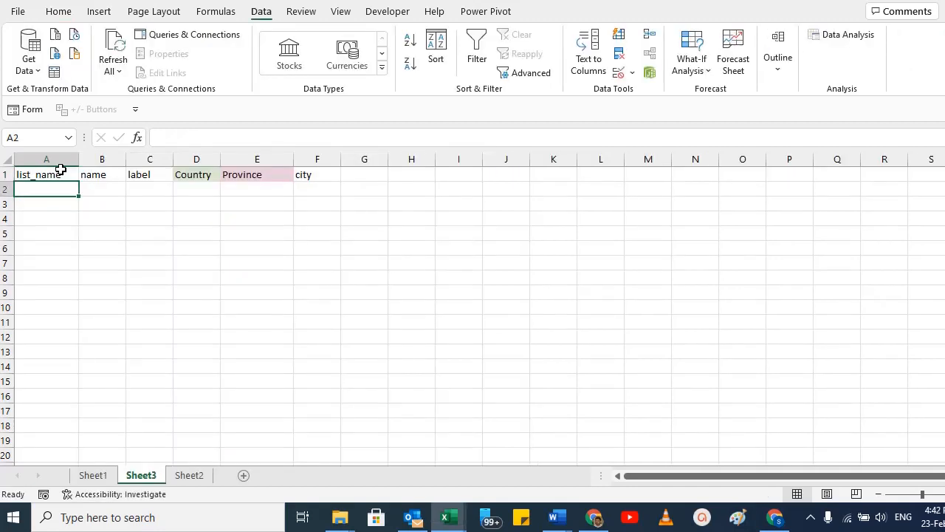
# Enter District as the first list_name value in cell A2 of Sheet3.
pyautogui.write('District')
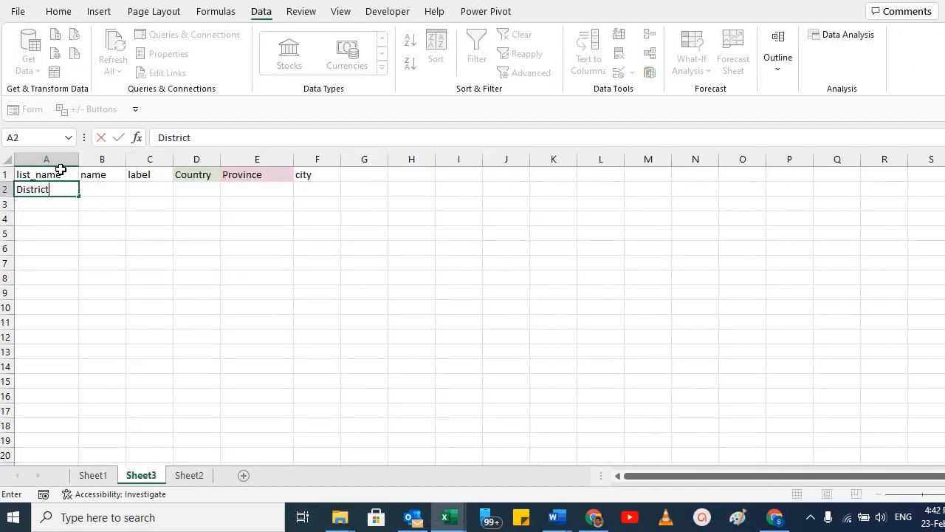
pyautogui.press('Return')
pyautogui.press('Up')
# Switch to the schools workbook, add filters to the table's header row and view the list of unique District values.
pyautogui.hotkey('alt', 'Tab')
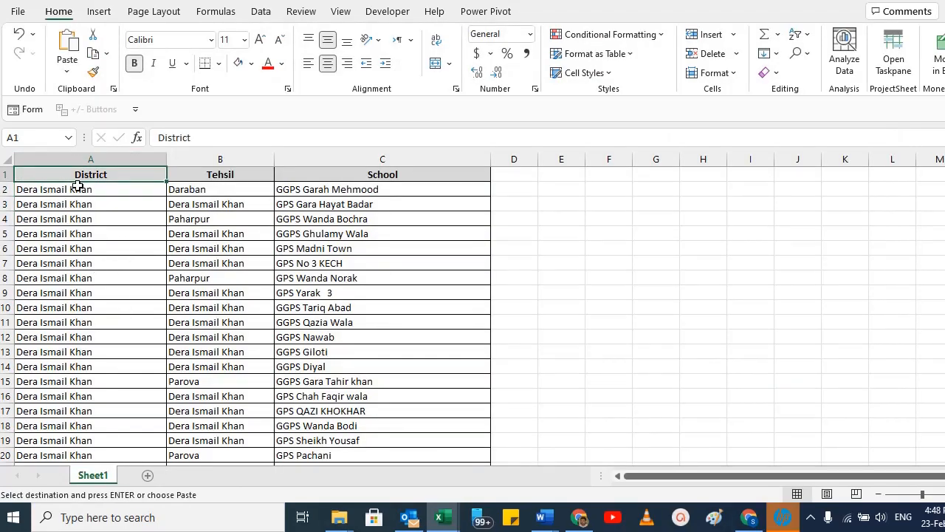
pyautogui.click(81, 190)
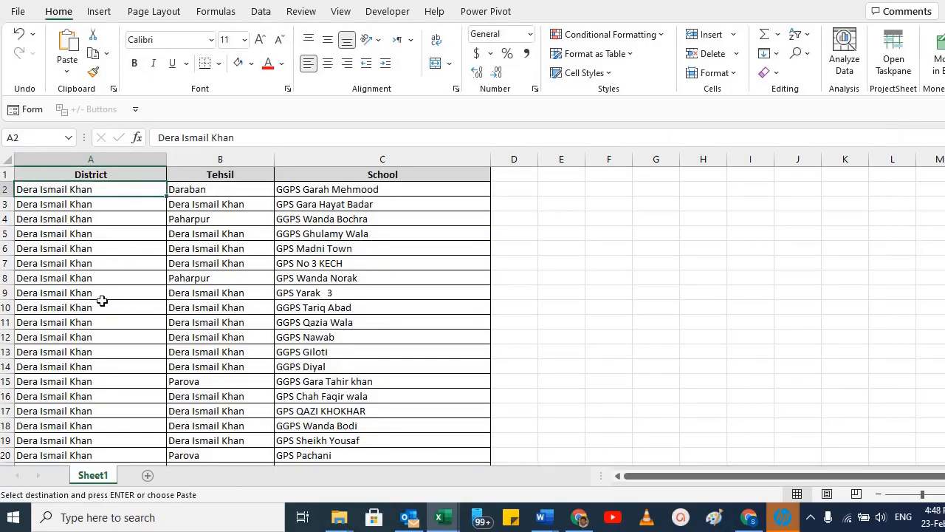
pyautogui.click(105, 173)
pyautogui.click(261, 11)
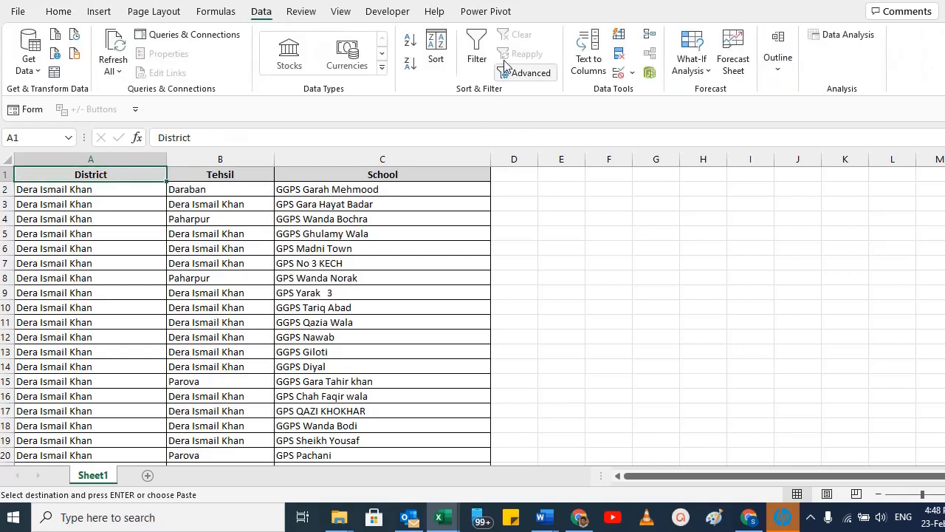
pyautogui.click(159, 175)
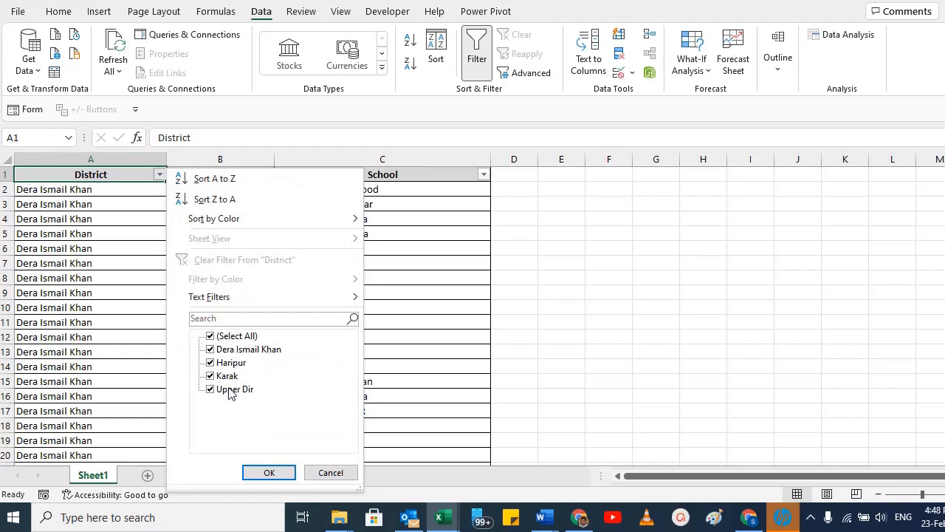
pyautogui.press('Escape')
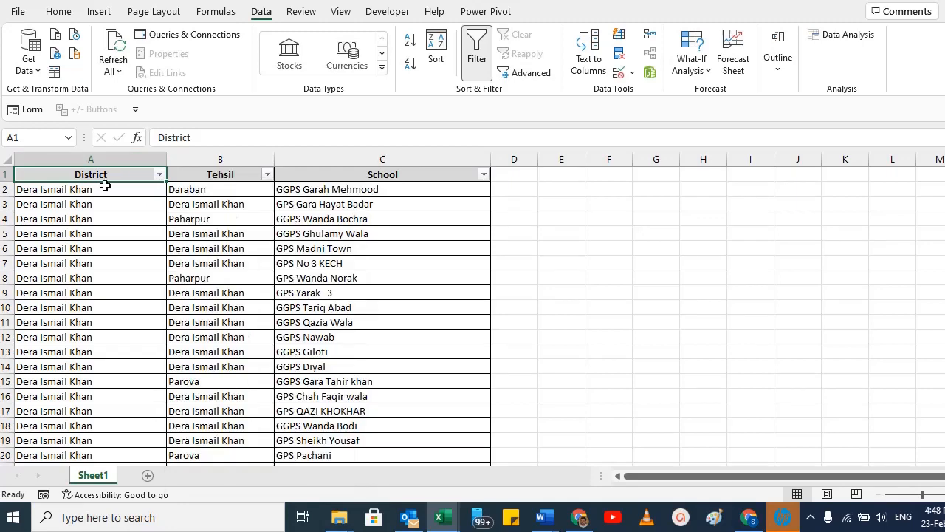
# Examine the District rows and the Tehsil and School columns of the filtered schools table.
pyautogui.click(94, 190)
pyautogui.scroll(-6, 152, 294)
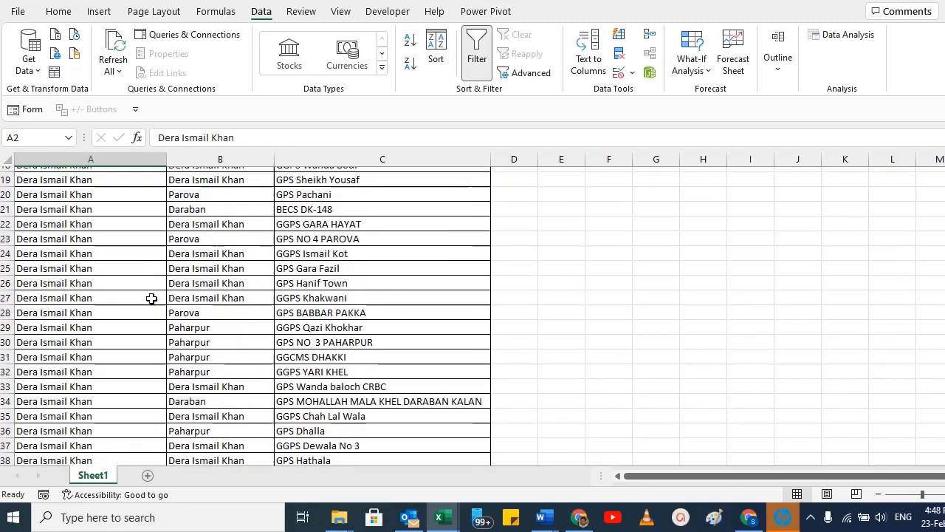
pyautogui.scroll(6, 147, 294)
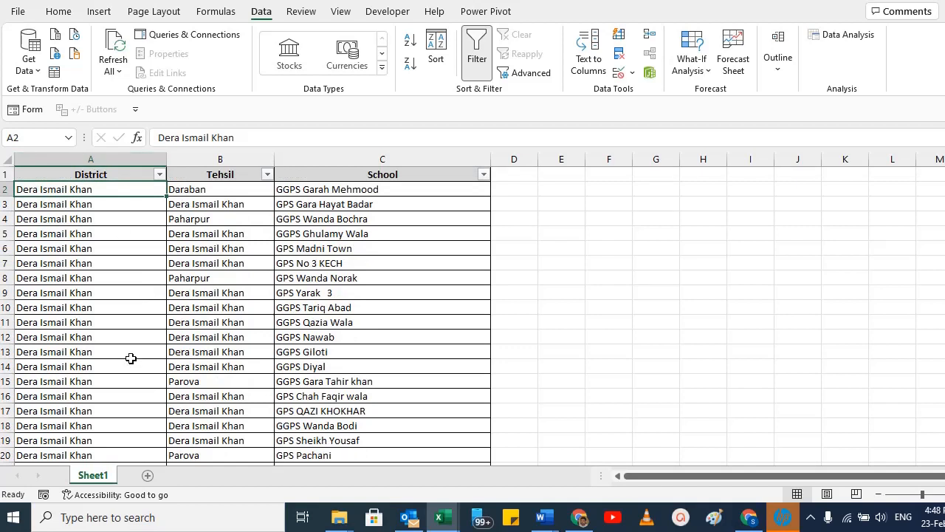
pyautogui.press('Up')
pyautogui.press('Down')
pyautogui.press('Up')
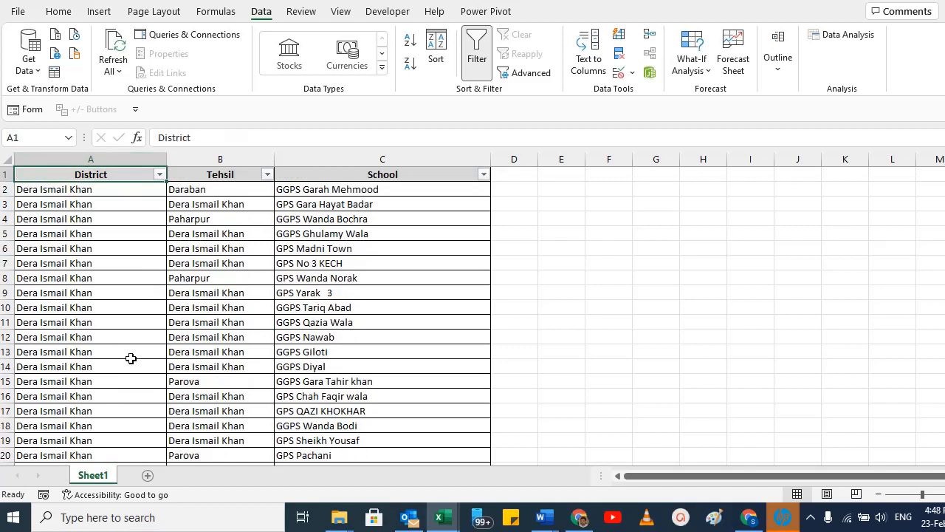
pyautogui.press('Down')
pyautogui.press('Up')
pyautogui.press('Right')
pyautogui.press('Right')
pyautogui.press('Down')
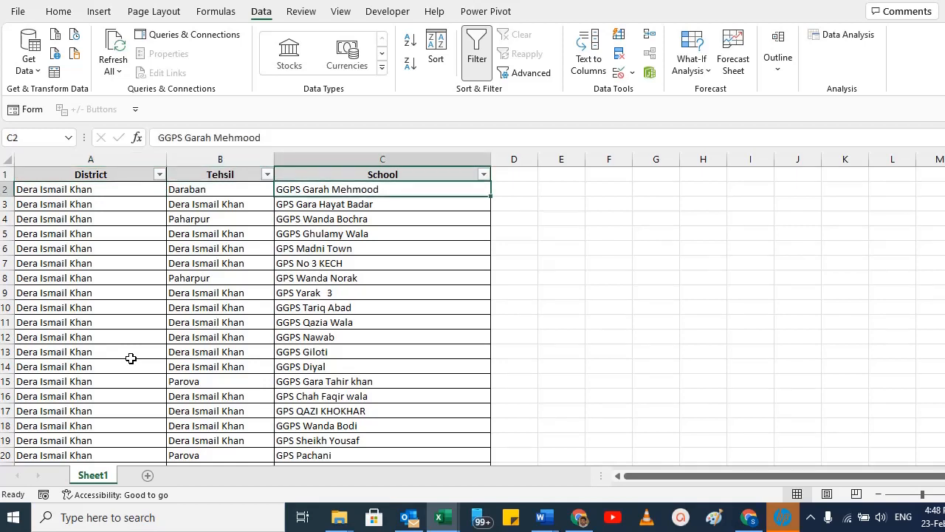
pyautogui.click(392, 158)
pyautogui.moveTo(265, 196); pyautogui.dragTo(95, 182)
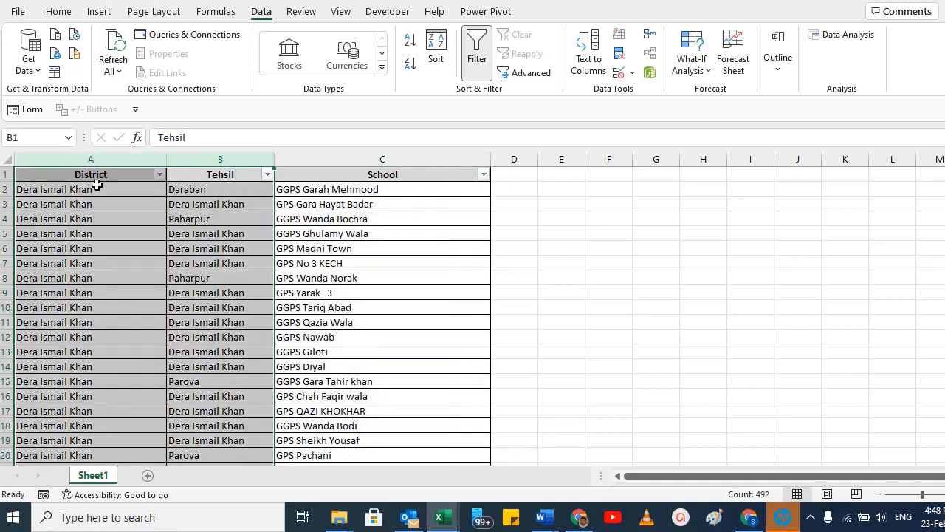
# Copy the whole District column, header included, into the empty column G starting at G1.
pyautogui.click(116, 182)
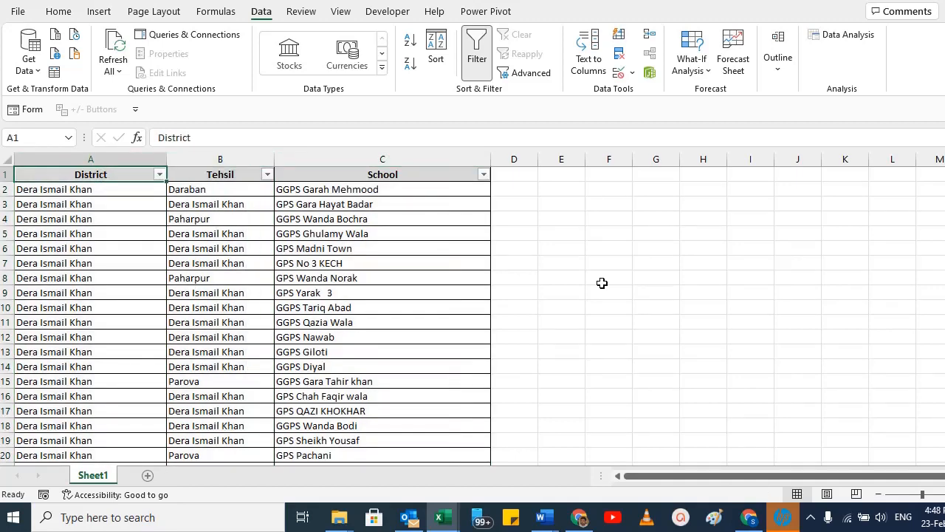
pyautogui.hotkey('ctrl', 'shift', 'Down')
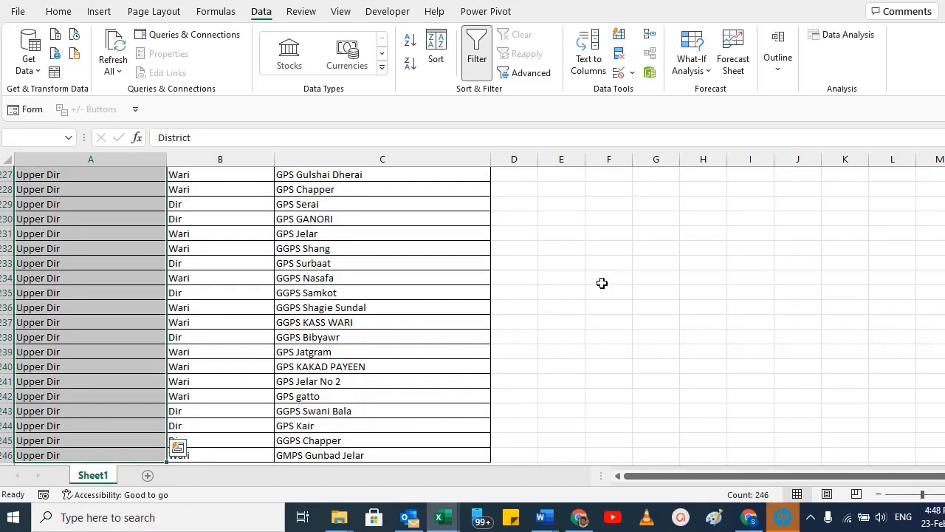
pyautogui.hotkey('ctrl', 'c')
pyautogui.hotkey('ctrl', 'Home')
pyautogui.press('Right')
pyautogui.press('Right')
pyautogui.press('Right')
pyautogui.press('Right')
pyautogui.press('Right')
pyautogui.press('Right')
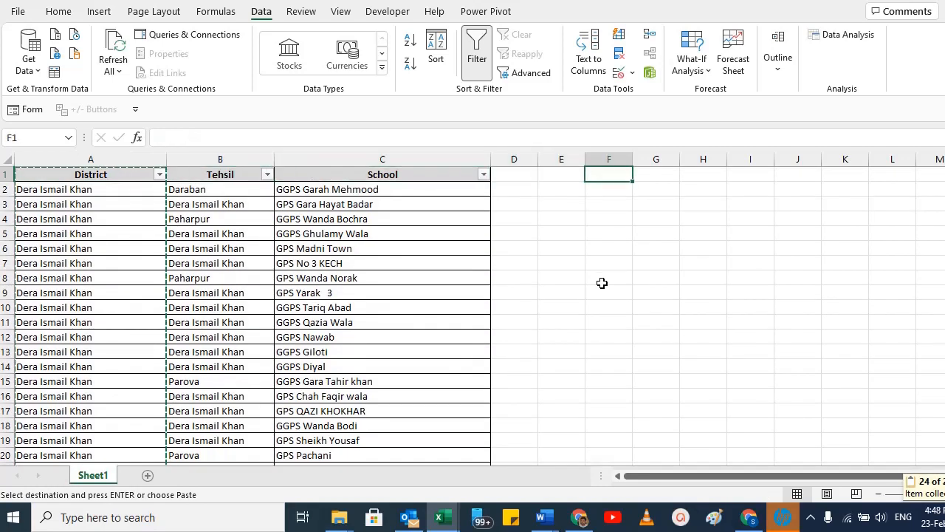
pyautogui.hotkey('ctrl', 'v')
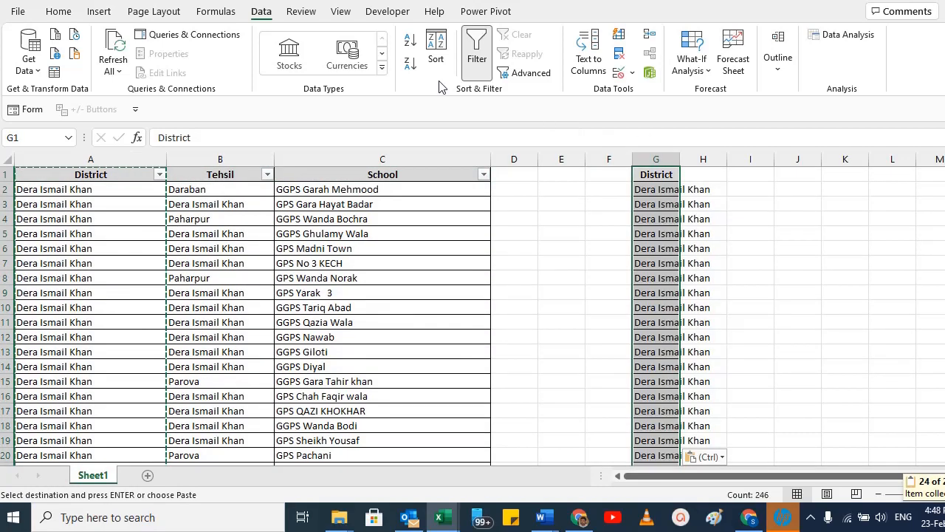
# Remove the duplicates from the copied District column in G, treating the first row as a header.
pyautogui.click(620, 75)
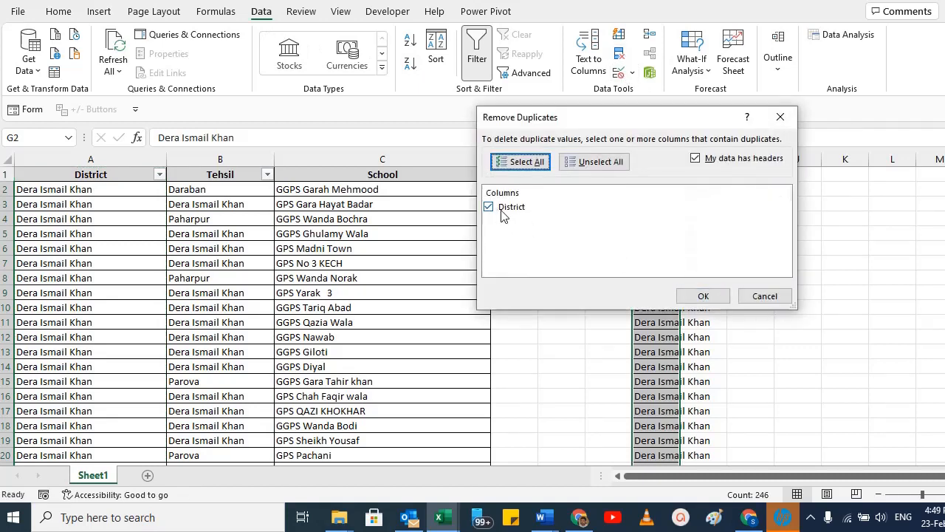
pyautogui.click(704, 297)
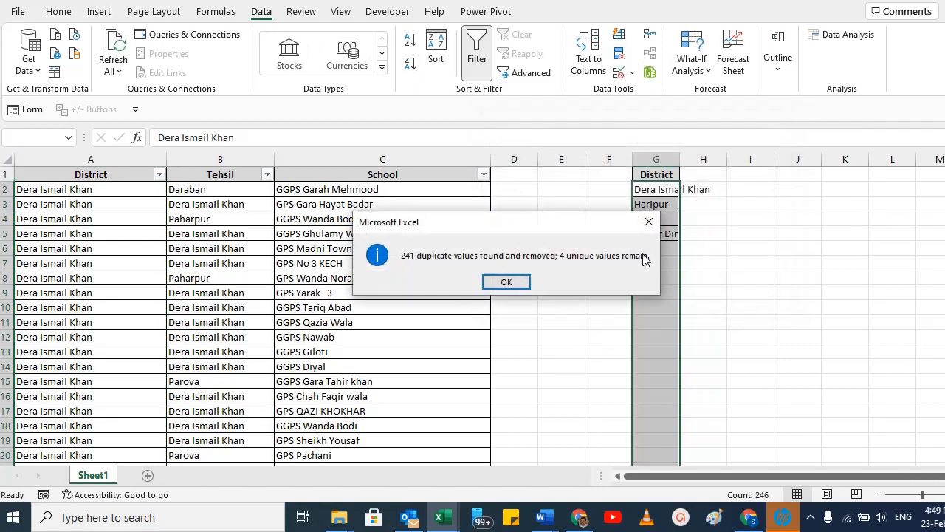
pyautogui.click(506, 281)
# Enter District in A2 of the choices sheet and copy the unique districts from G2:G5 into the name column from B2.
pyautogui.moveTo(665, 190); pyautogui.dragTo(650, 233)
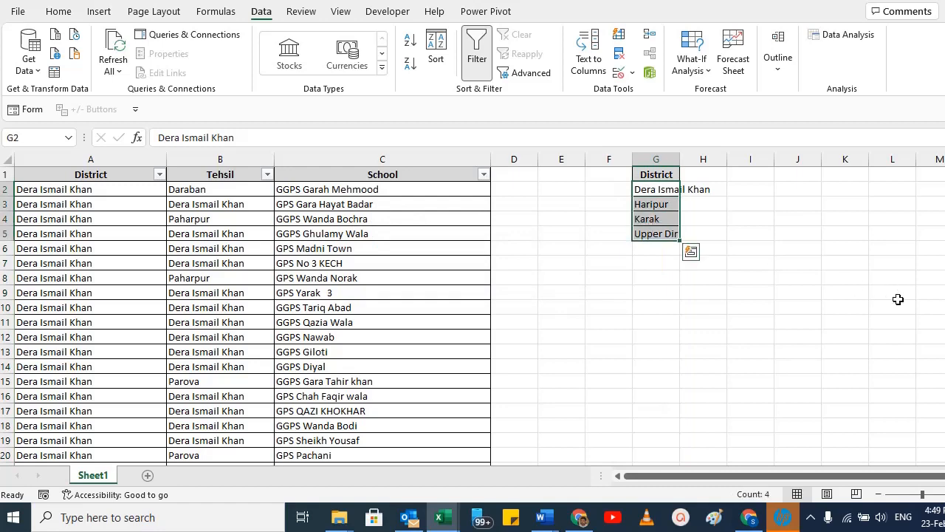
pyautogui.hotkey('ctrl', 'c')
pyautogui.hotkey('alt', 'Tab')
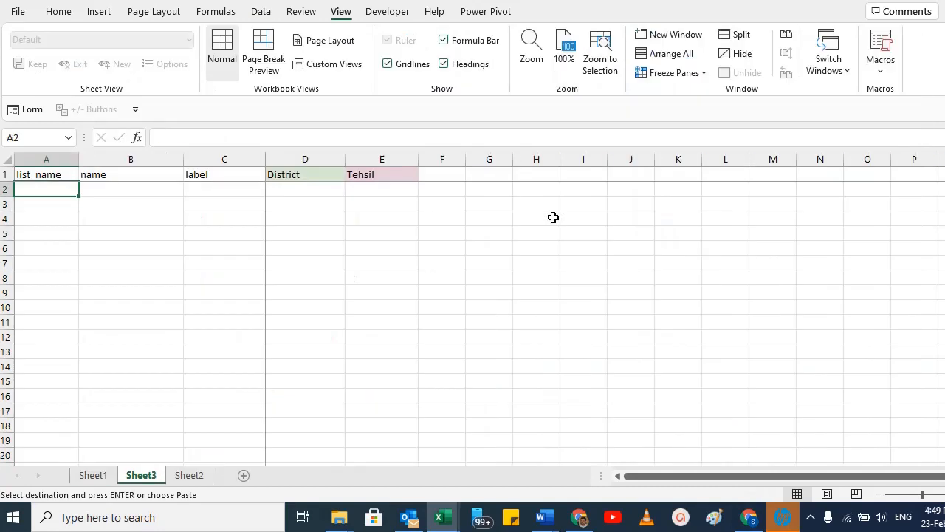
pyautogui.write('District')
pyautogui.press('Tab')
pyautogui.hotkey('ctrl', 'v')
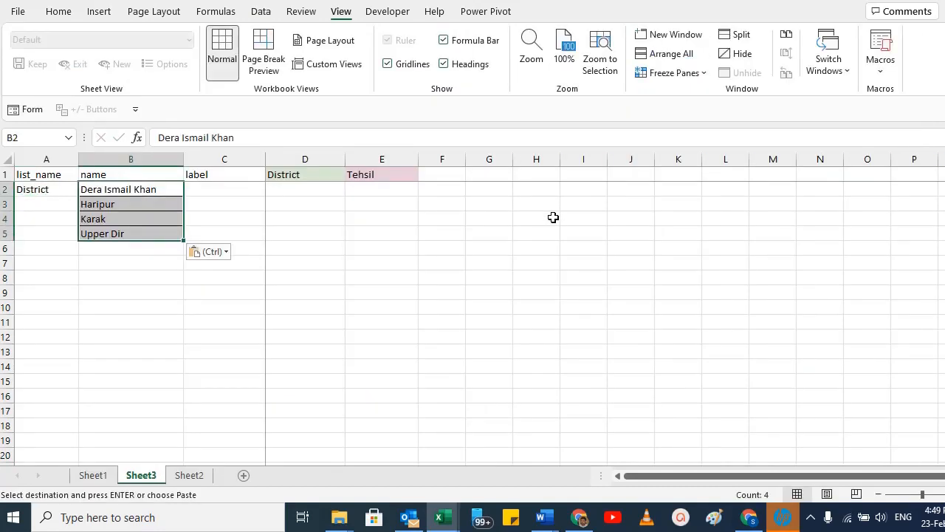
# Copy the District entry from A2 down the list_name column through A5.
pyautogui.press('Left')
pyautogui.hotkey('ctrl', 'c')
pyautogui.hotkey('shift', 'Down')
pyautogui.hotkey('shift', 'Down')
pyautogui.hotkey('shift', 'Down')
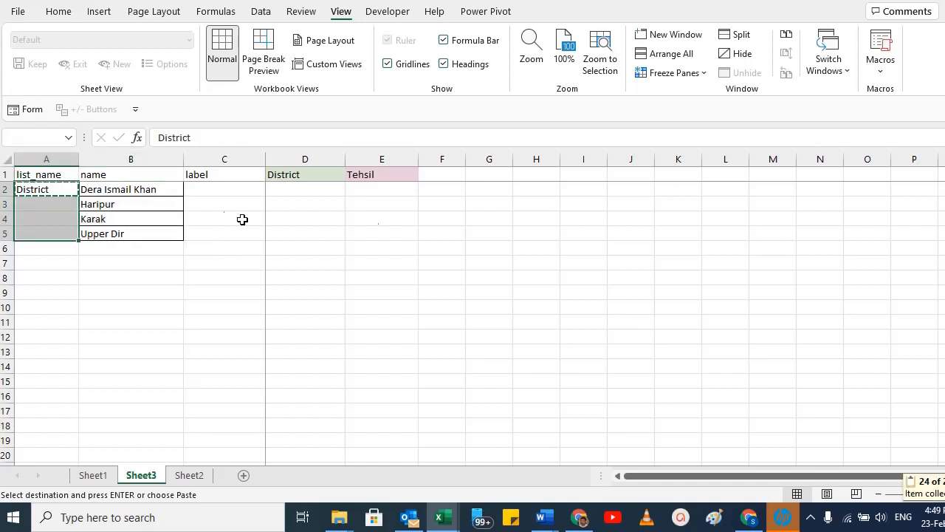
pyautogui.hotkey('ctrl', 'v')
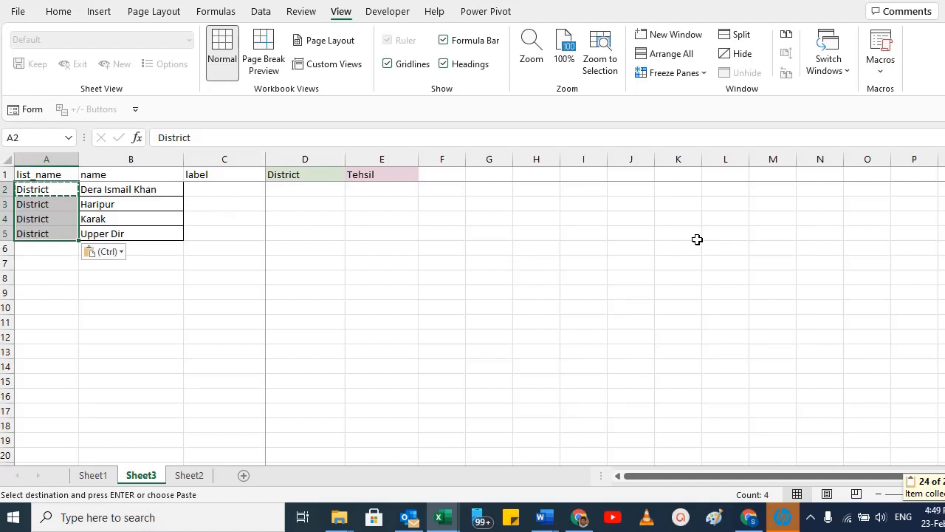
# Copy the four district names from B2:B5 into the label column starting at C2.
pyautogui.moveTo(202, 192); pyautogui.dragTo(202, 205)
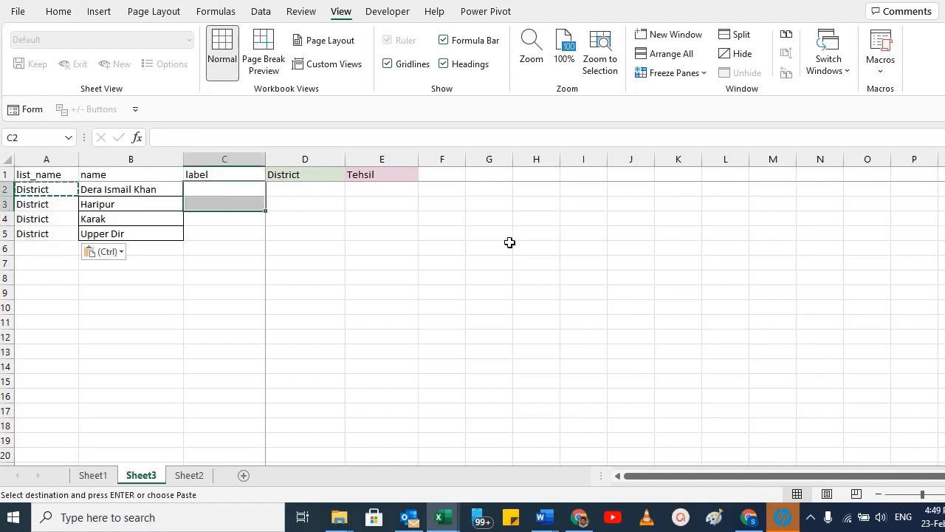
pyautogui.press('Up')
pyautogui.press('Left')
pyautogui.press('Down')
pyautogui.hotkey('shift', 'Down')
pyautogui.hotkey('shift', 'Down')
pyautogui.hotkey('shift', 'Down')
pyautogui.hotkey('ctrl', 'c')
pyautogui.press('Right')
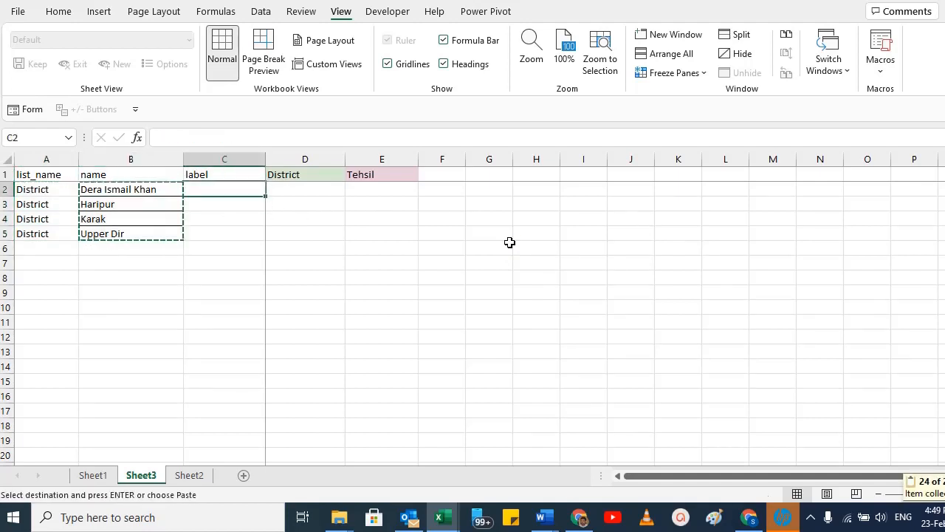
pyautogui.hotkey('ctrl', 'v')
pyautogui.press('ctrl')
pyautogui.press('Right')
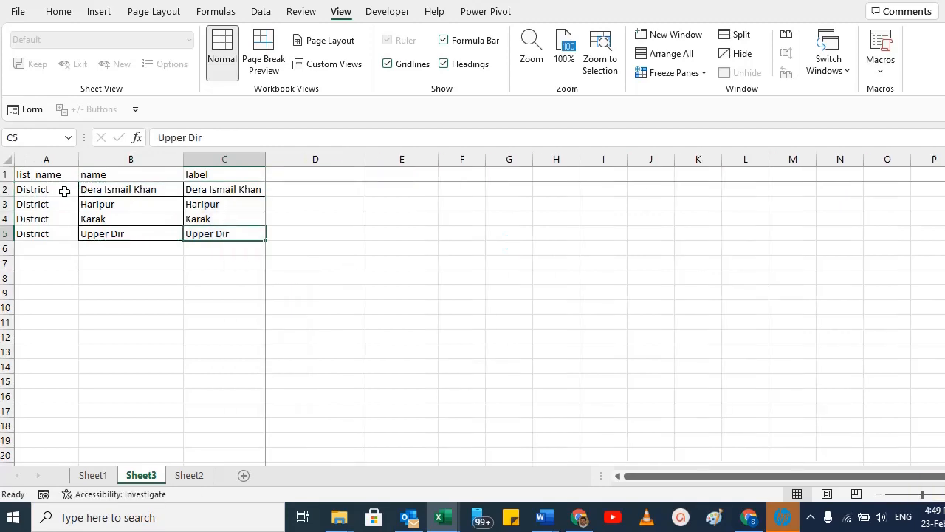
# Review the list_name header with its first entry, and locate the Tehsil column header in the schools workbook.
pyautogui.click(64, 192)
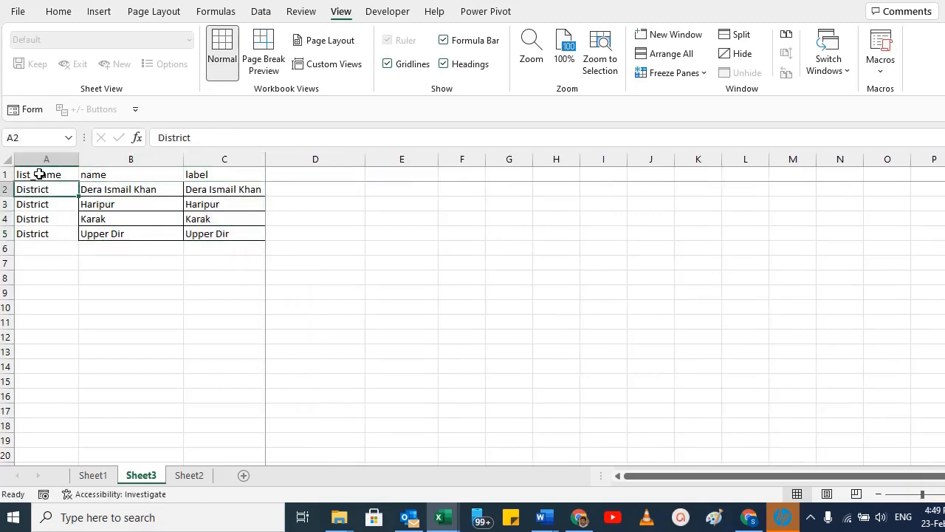
pyautogui.click(38, 175)
pyautogui.click(34, 190)
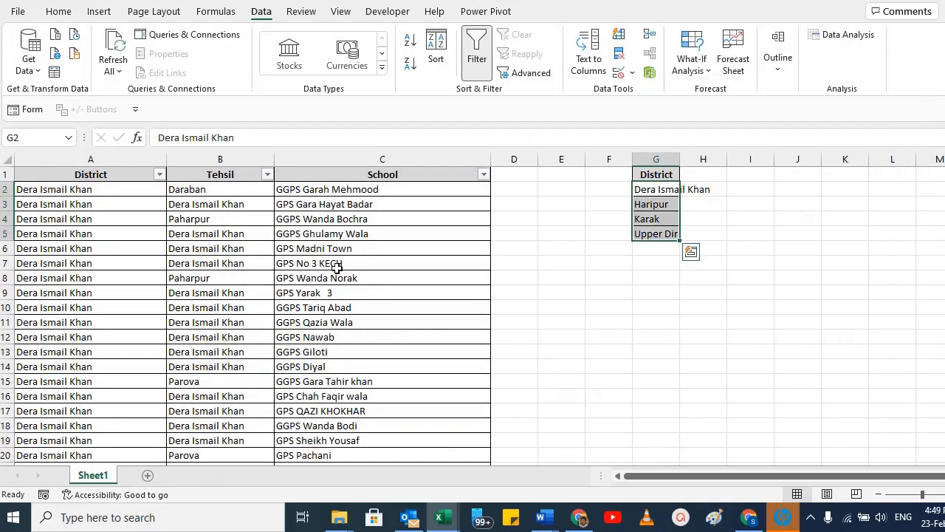
pyautogui.click(225, 174)
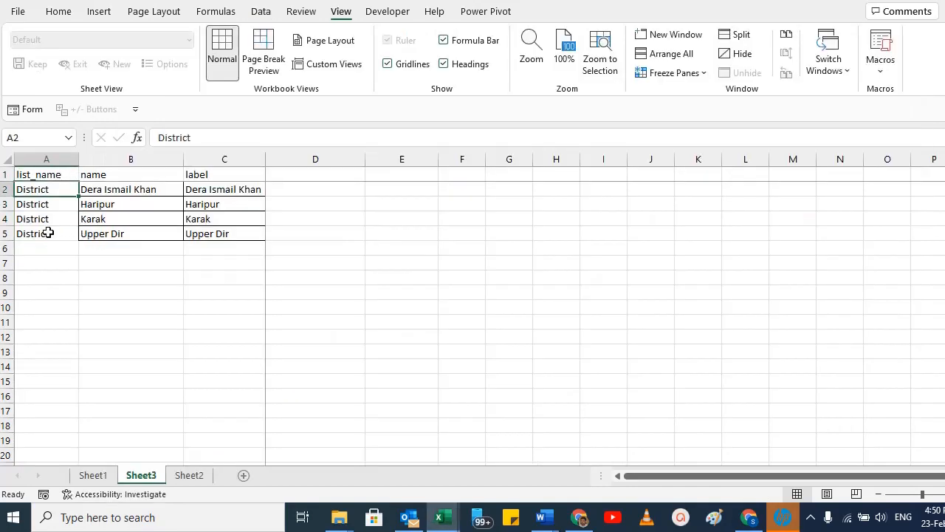
# Copy the District entry from A5 into D1 as the header of the column beside label.
pyautogui.click(47, 232)
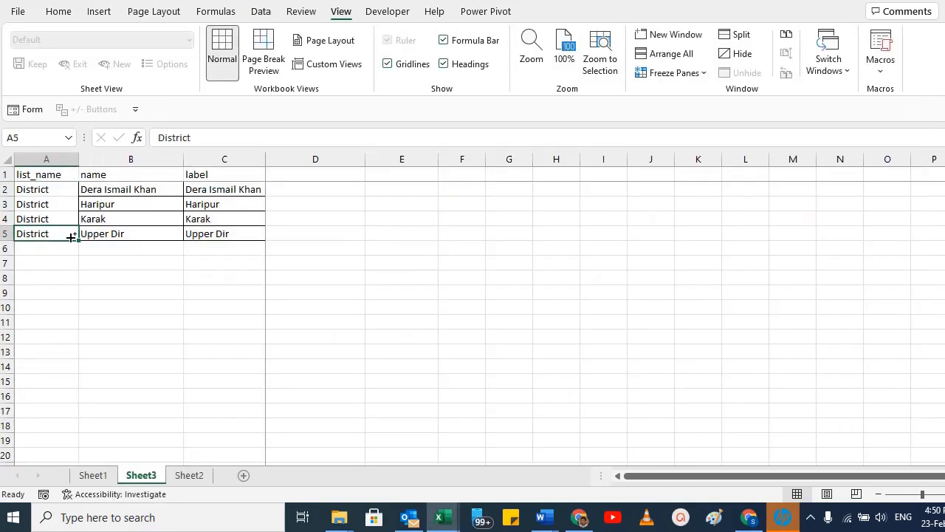
pyautogui.hotkey('ctrl', 'c')
pyautogui.click(283, 175)
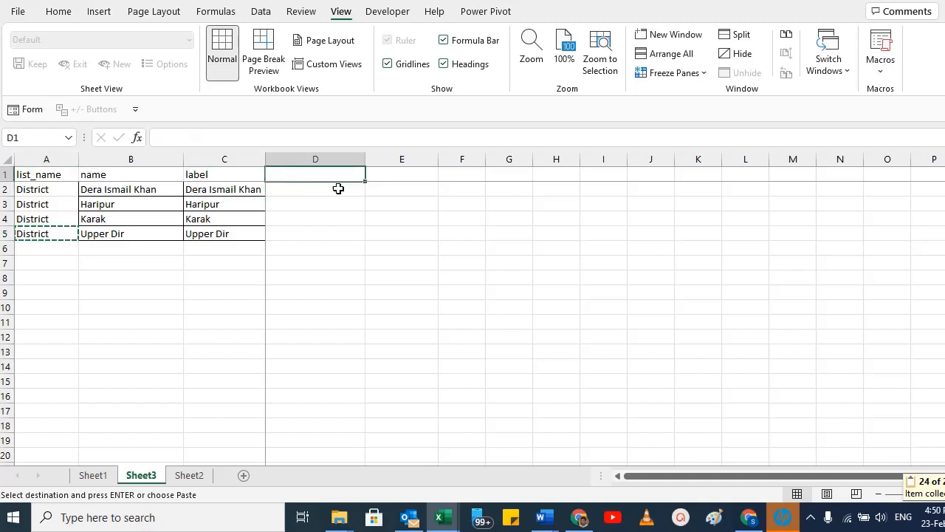
pyautogui.hotkey('ctrl', 'v')
# Enter Tehsil in cell A6 of the list_name column, below the District rows.
pyautogui.click(36, 250)
pyautogui.write('T')
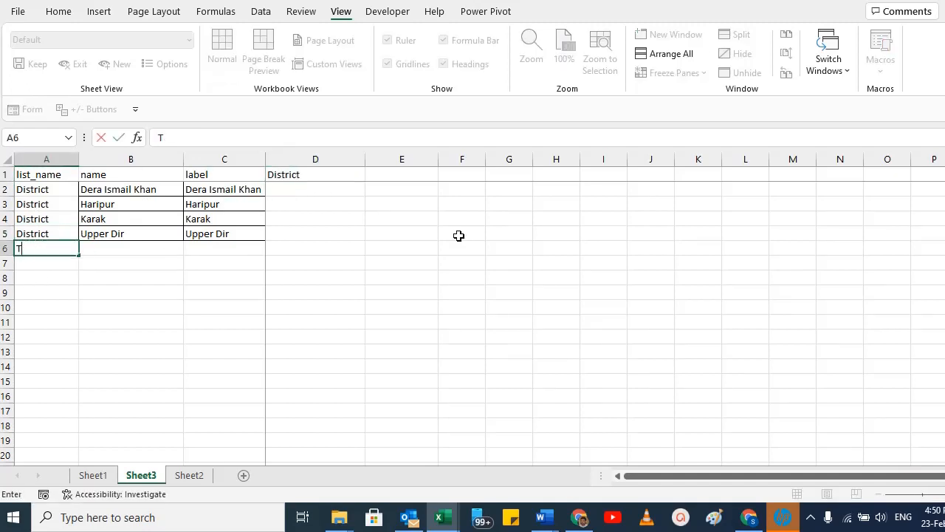
pyautogui.write('ehsil')
pyautogui.press('Return')
# Switch to the schools workbook and look through the first Tehsil values and the schools beside them.
pyautogui.hotkey('alt', 'Tab')
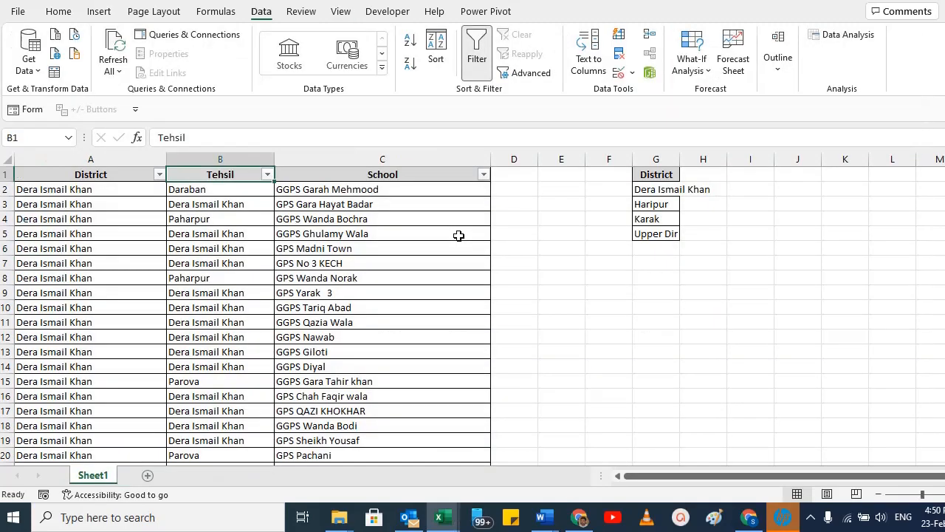
pyautogui.press('Down')
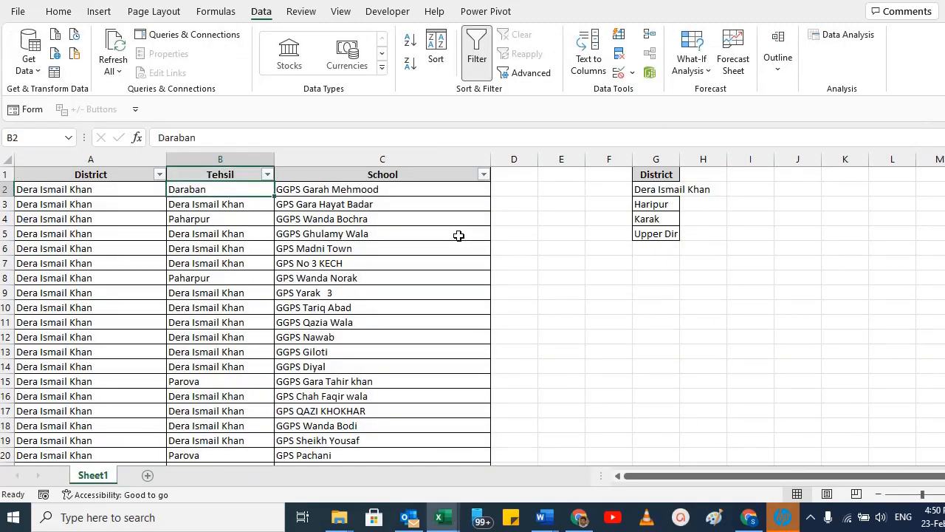
pyautogui.press('Down')
pyautogui.press('Down')
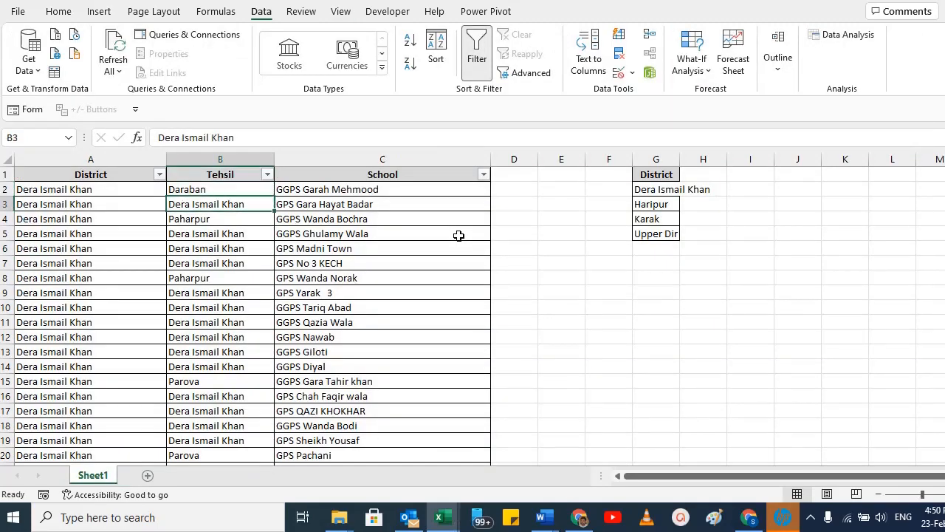
pyautogui.press('Right')
pyautogui.press('Down')
pyautogui.press('Down')
pyautogui.press('Down')
pyautogui.press('Left')
pyautogui.press('Up')
pyautogui.press('Up')
pyautogui.press('Up')
pyautogui.press('Up')
pyautogui.press('Up')
pyautogui.press('Up')
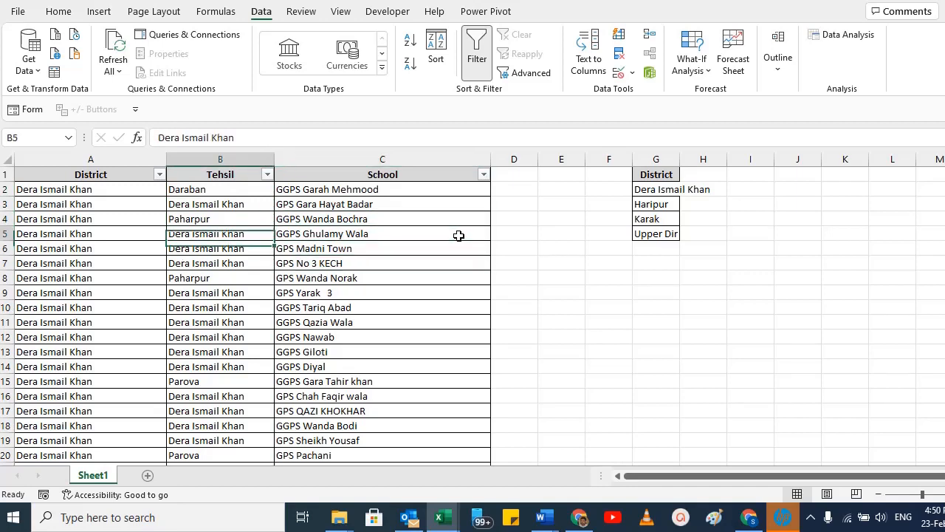
# Copy all Tehsil values from B2 downward into column G starting at G2, replacing the district names there.
pyautogui.press('Down')
pyautogui.hotkey('ctrl', 'shift', 'Down')
pyautogui.hotkey('ctrl', 'c')
pyautogui.press('Right')
pyautogui.press('Right')
pyautogui.press('Right')
pyautogui.press('Right')
pyautogui.press('Right')
pyautogui.hotkey('ctrl', 'v')
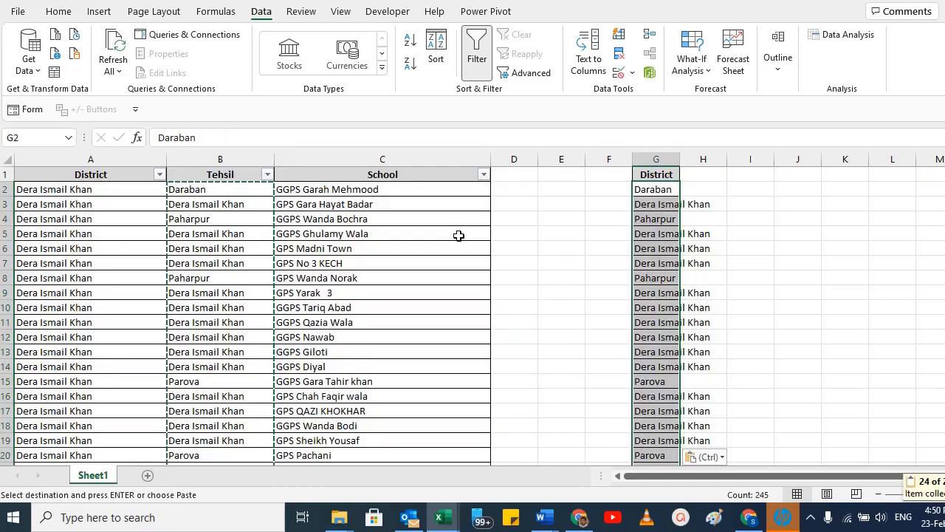
# Remove the duplicates from the Tehsil values in column G.
pyautogui.click(619, 53)
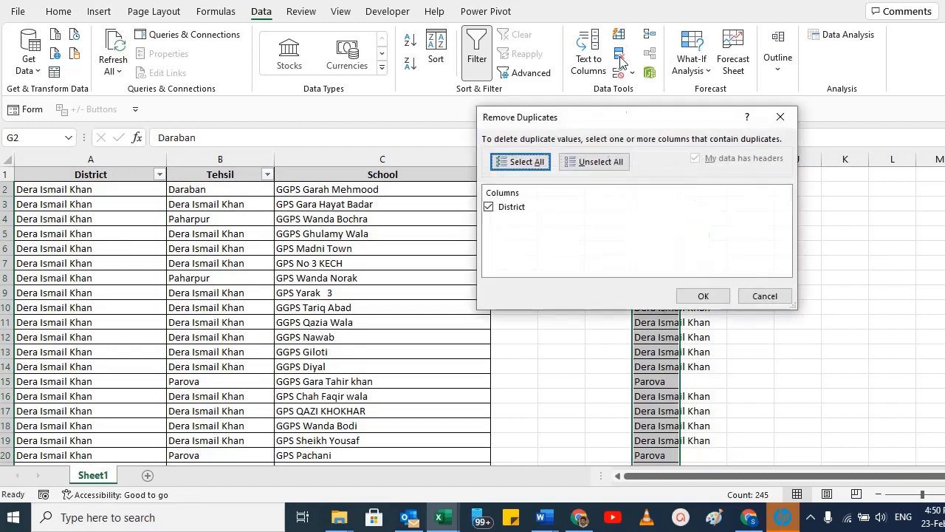
pyautogui.click(705, 295)
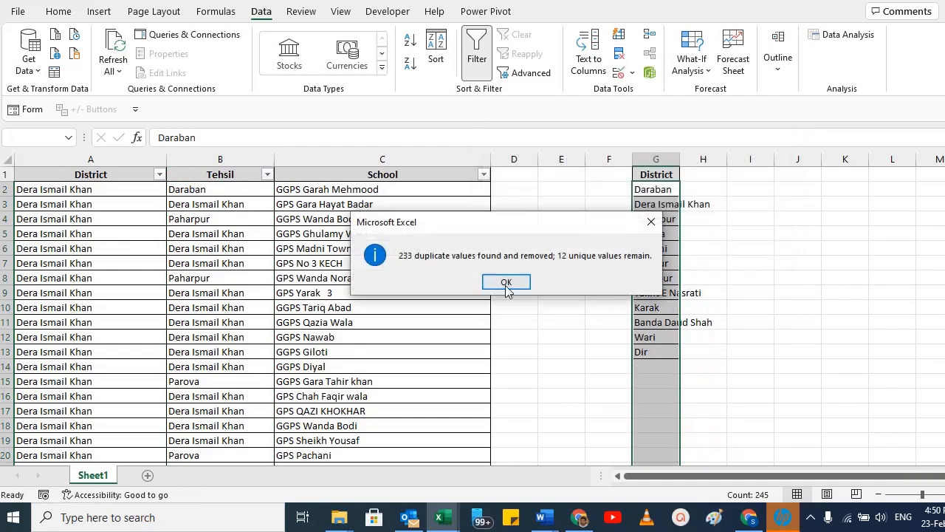
pyautogui.press('Return')
# Copy the unique tehsils from G2:G13 into the name column of the choices sheet starting at B6.
pyautogui.moveTo(660, 189); pyautogui.dragTo(653, 353)
pyautogui.hotkey('ctrl', 'c')
pyautogui.hotkey('ctrl', 'pagedown')
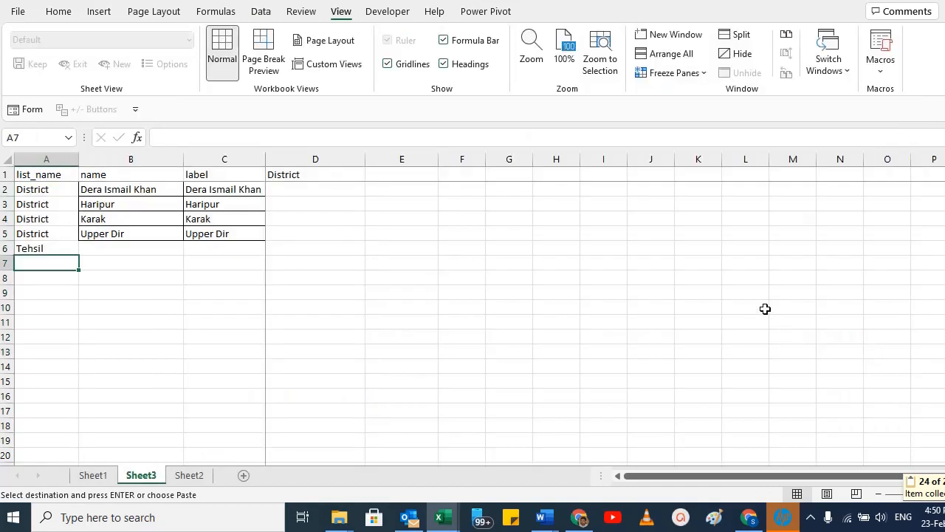
pyautogui.click(140, 250)
pyautogui.hotkey('ctrl', 'v')
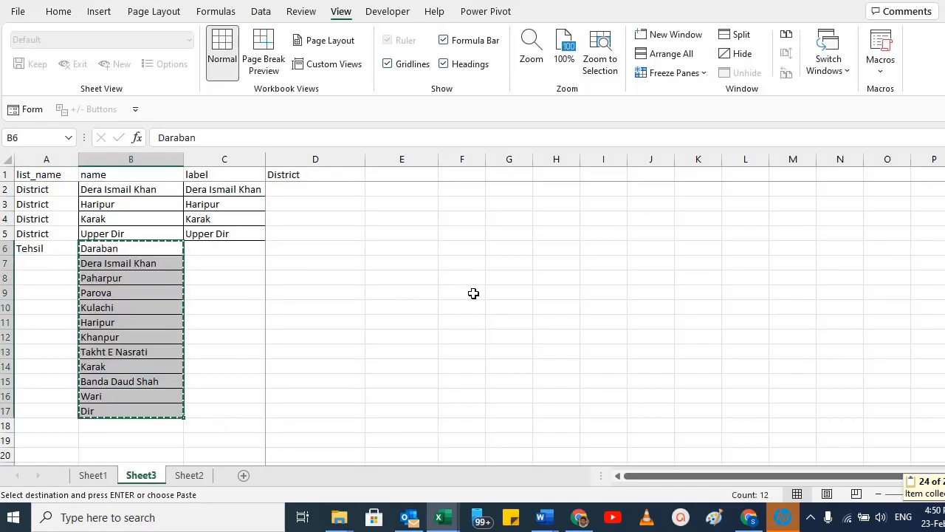
# Copy the tehsil names into the label column and fill Tehsil down the list_name column for rows 6 to 17.
pyautogui.press('Right')
pyautogui.hotkey('ctrl', 'v')
pyautogui.press('Left')
pyautogui.press('Left')
pyautogui.hotkey('ctrl', 'c')
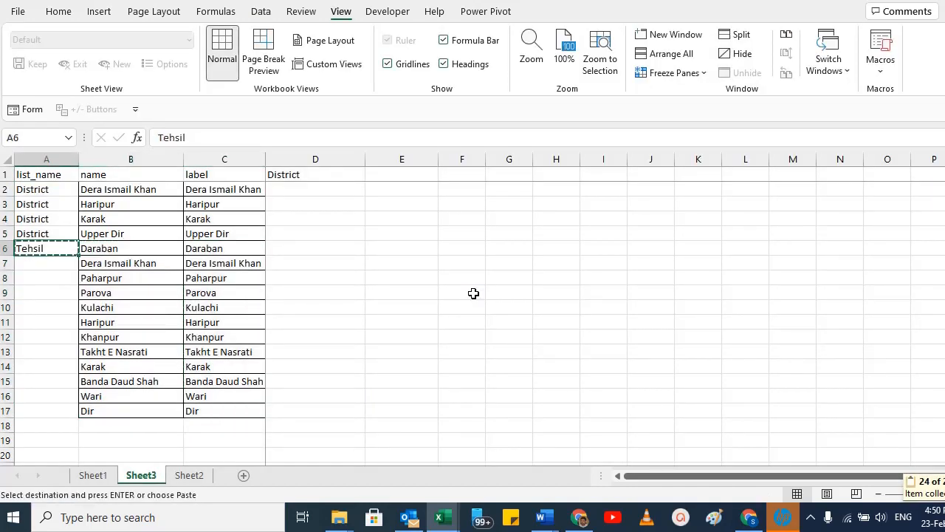
pyautogui.keyDown('shift'); pyautogui.click(61, 410); pyautogui.keyUp('shift')
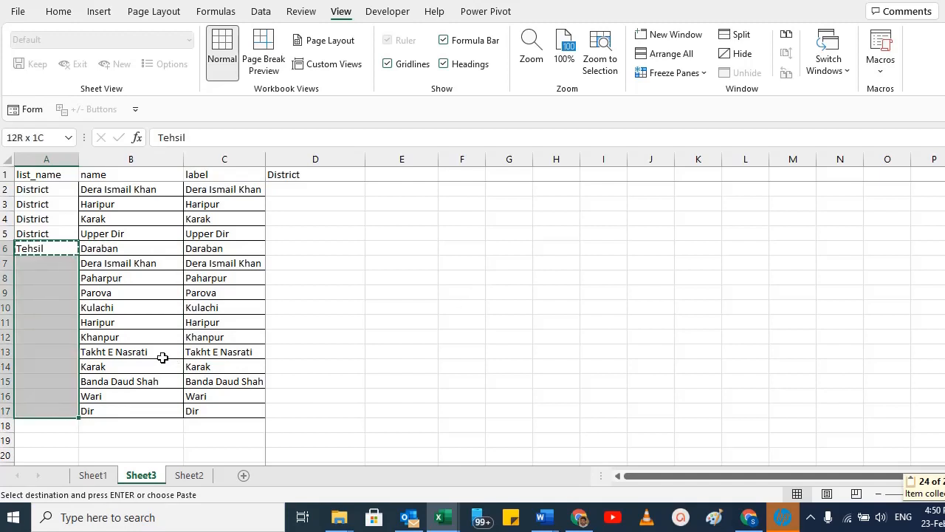
pyautogui.hotkey('ctrl', 'v')
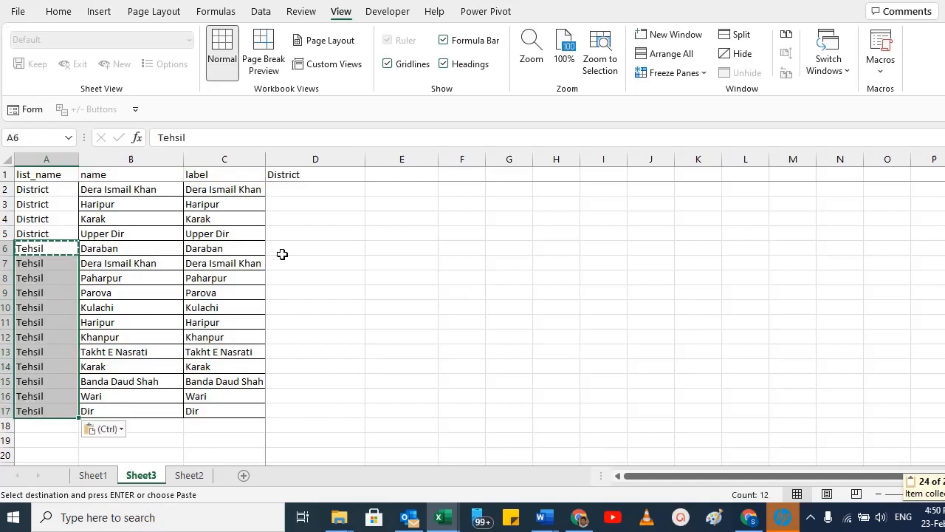
# Clear the leftover District header in G1 of the school source workbook and select its District and Tehsil headers.
pyautogui.moveTo(281, 251); pyautogui.dragTo(283, 398)
pyautogui.moveTo(283, 408); pyautogui.dragTo(283, 409)
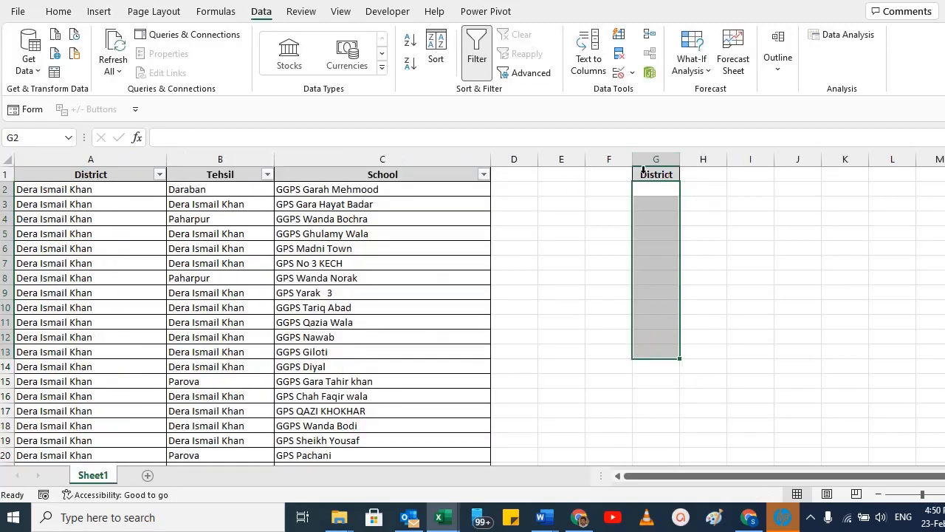
pyautogui.click(656, 177)
pyautogui.press('Delete')
pyautogui.click(220, 176)
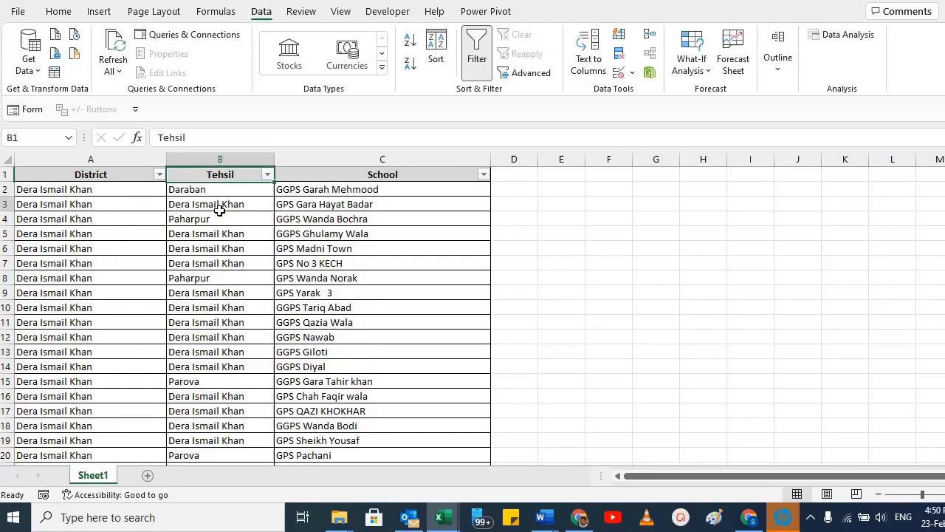
pyautogui.moveTo(65, 174); pyautogui.dragTo(185, 170)
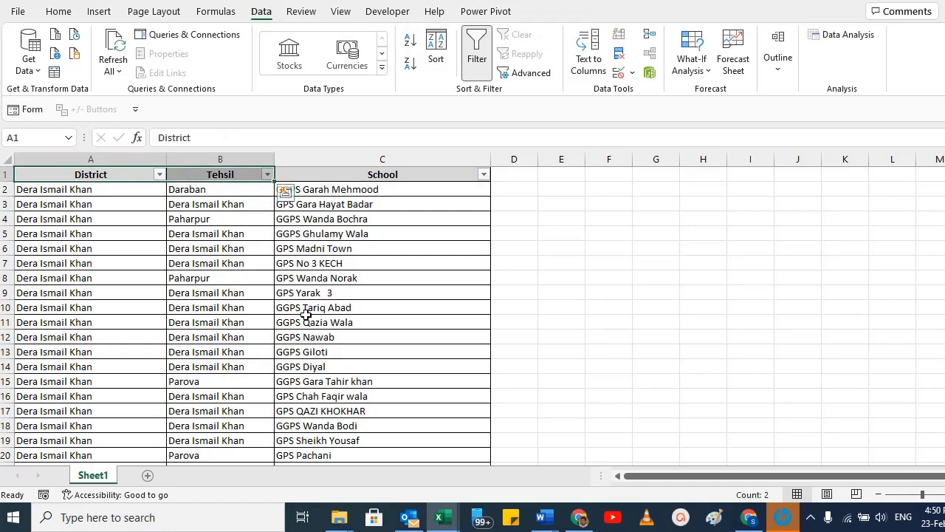
# Clear the tehsil names and labels in B6:C17 of Sheet3, and undo the clearing.
pyautogui.hotkey('alt', 'Tab')
pyautogui.press('Right')
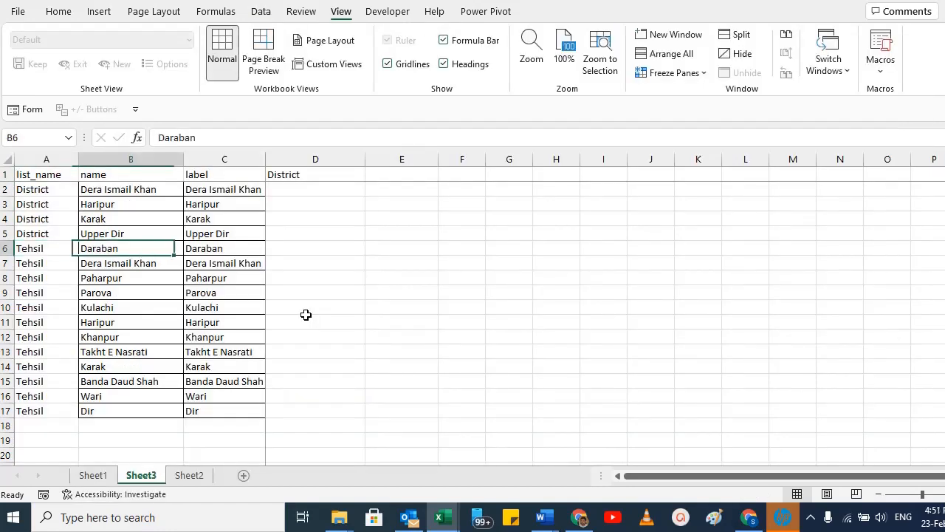
pyautogui.hotkey('ctrl', 'shift', 'Down')
pyautogui.hotkey('shift', 'Right')
pyautogui.press('Delete')
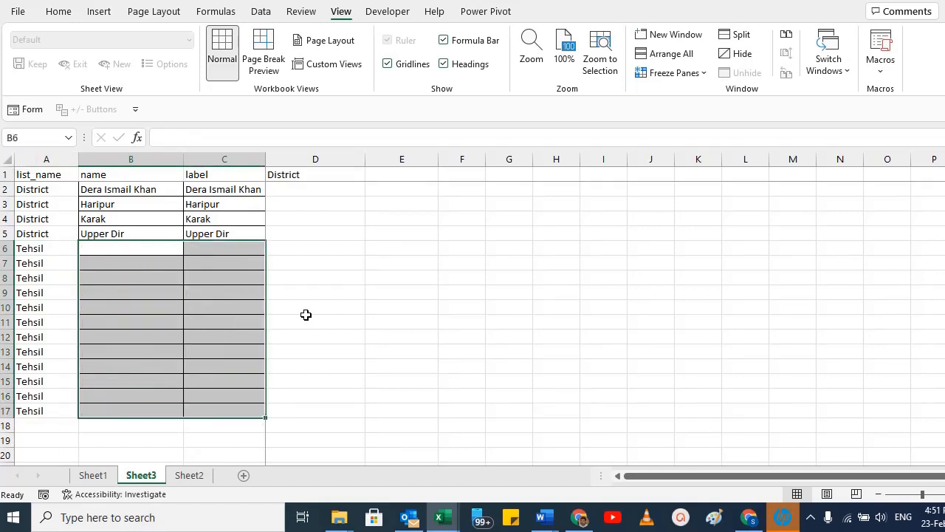
pyautogui.hotkey('ctrl', 'v')
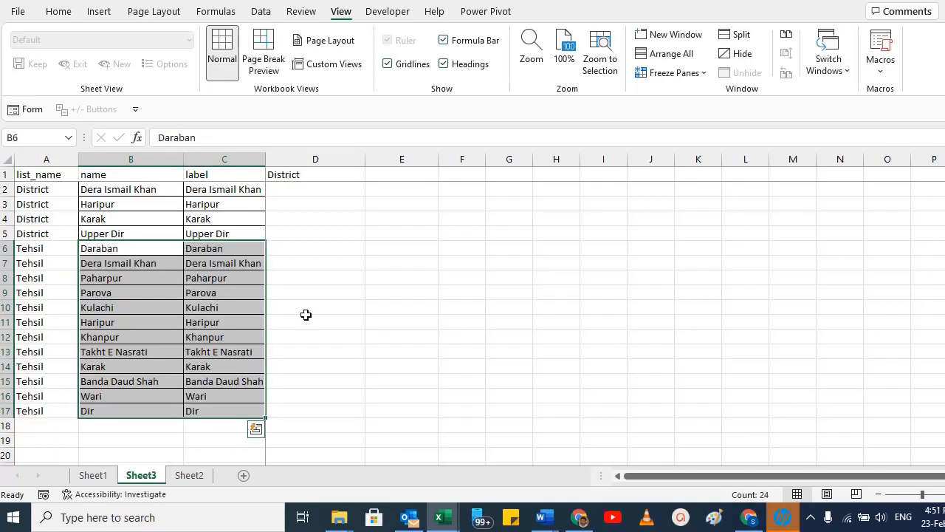
# Review the tehsil names from row 6 down in Sheet3 and the empty District cells beside them.
pyautogui.press('Left')
pyautogui.press('Right')
pyautogui.press('Right')
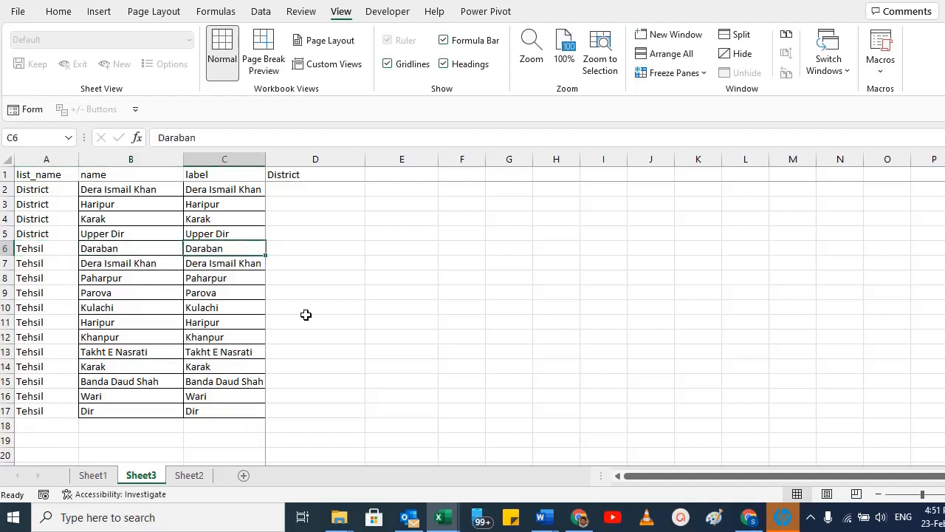
pyautogui.press('Right')
pyautogui.hotkey('shift', 'Down')
pyautogui.hotkey('shift', 'Down')
pyautogui.hotkey('shift', 'Down')
pyautogui.hotkey('shift', 'Down')
pyautogui.hotkey('shift', 'Down')
pyautogui.hotkey('shift', 'Down')
pyautogui.hotkey('shift', 'Down')
pyautogui.hotkey('shift', 'Down')
pyautogui.hotkey('shift', 'Down')
pyautogui.hotkey('shift', 'Down')
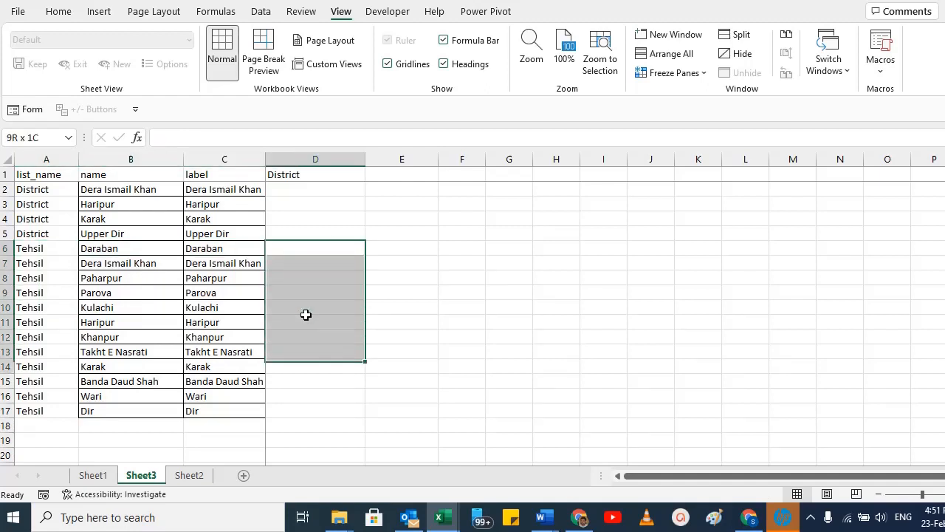
pyautogui.press('Left')
pyautogui.press('Left')
pyautogui.press('Left')
pyautogui.press('Right')
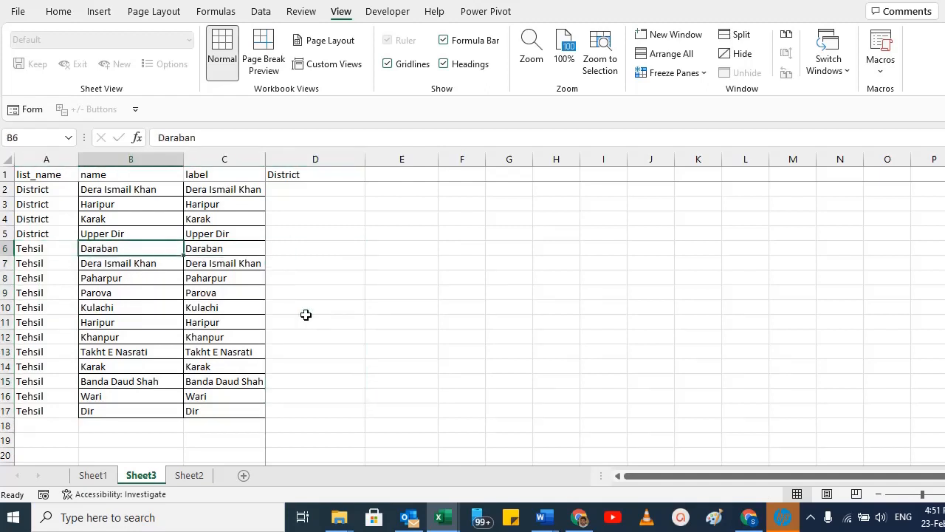
pyautogui.press('Down')
pyautogui.press('F2')
pyautogui.press('Return')
pyautogui.press('F2')
pyautogui.press('Return')
pyautogui.press('F2')
pyautogui.press('Return')
pyautogui.press('F2')
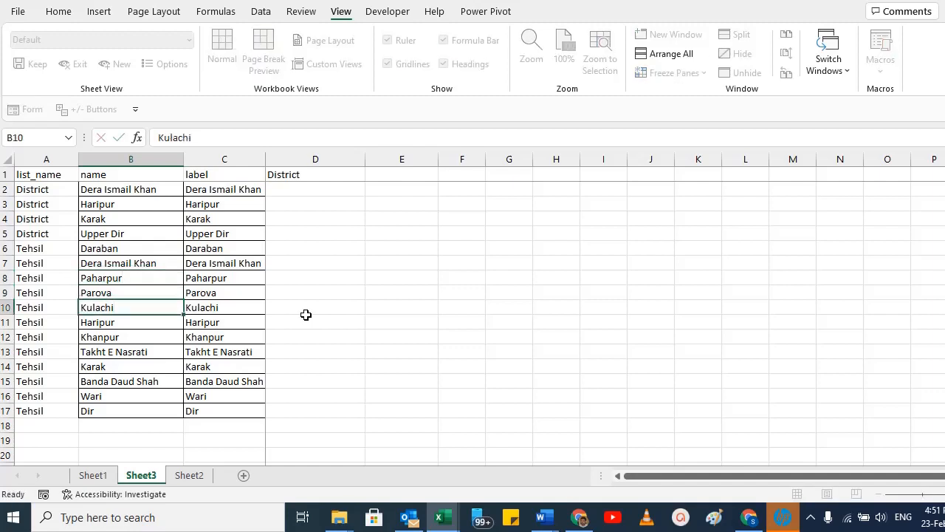
pyautogui.press('Return')
pyautogui.press('Up')
pyautogui.press('Up')
pyautogui.press('Up')
pyautogui.press('Up')
pyautogui.press('Up')
pyautogui.press('Down')
pyautogui.press('Down')
pyautogui.press('Down')
pyautogui.press('Down')
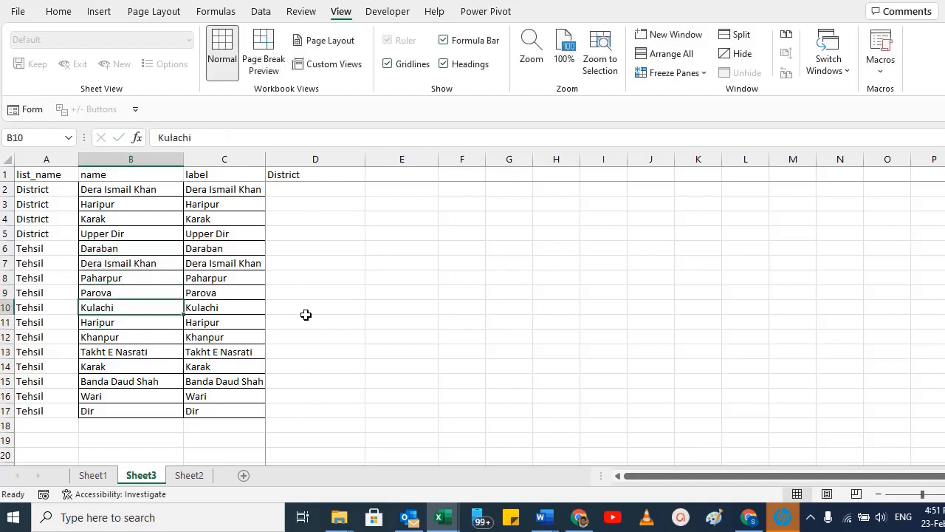
pyautogui.press('Down')
pyautogui.press('Down')
pyautogui.press('Down')
pyautogui.press('Up')
pyautogui.press('Up')
pyautogui.press('Up')
pyautogui.press('Up')
pyautogui.press('Up')
pyautogui.press('Up')
pyautogui.press('Up')
pyautogui.press('Right')
pyautogui.press('Right')
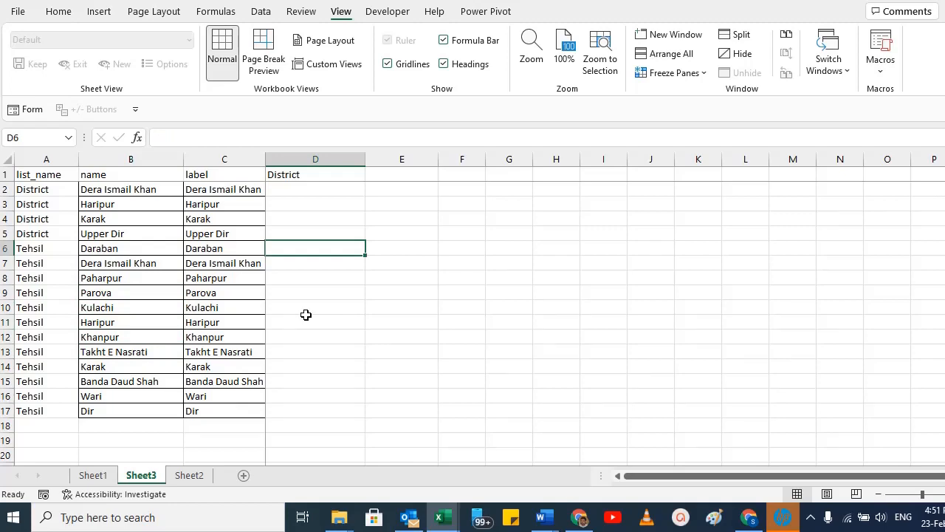
# Copy the source workbook's full District and Tehsil columns with headers to F1, and widen column F to fit the district names.
pyautogui.hotkey('alt', 'Tab')
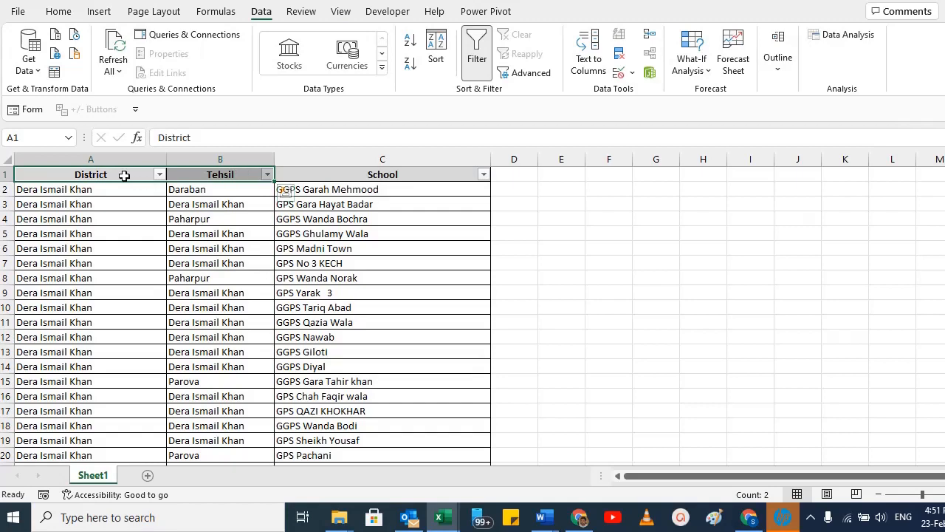
pyautogui.moveTo(118, 172); pyautogui.dragTo(204, 163)
pyautogui.hotkey('ctrl', 'shift', 'Down')
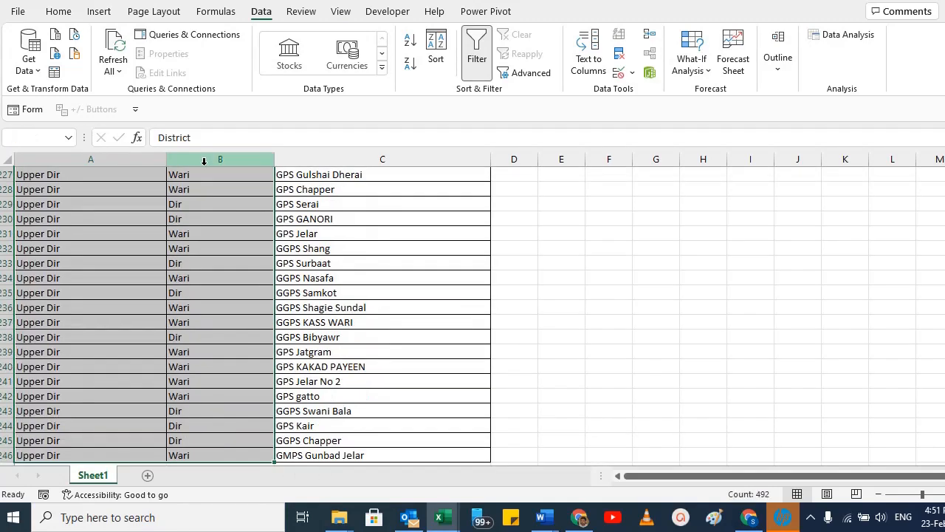
pyautogui.hotkey('ctrl', 'c')
pyautogui.hotkey('ctrl', 'Home')
pyautogui.click(204, 161)
pyautogui.press('Right')
pyautogui.press('Right')
pyautogui.press('Right')
pyautogui.press('Right')
pyautogui.hotkey('ctrl', 'v')
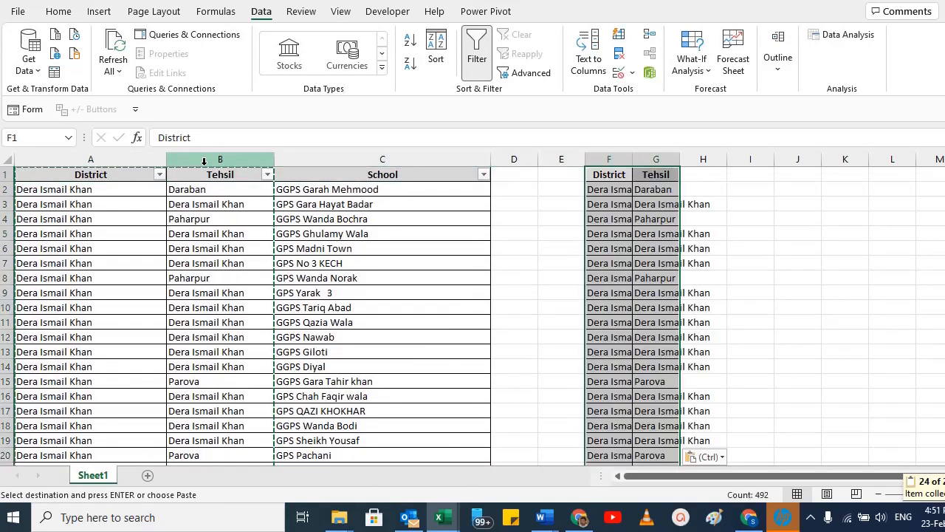
pyautogui.moveTo(633, 159); pyautogui.dragTo(663, 159)
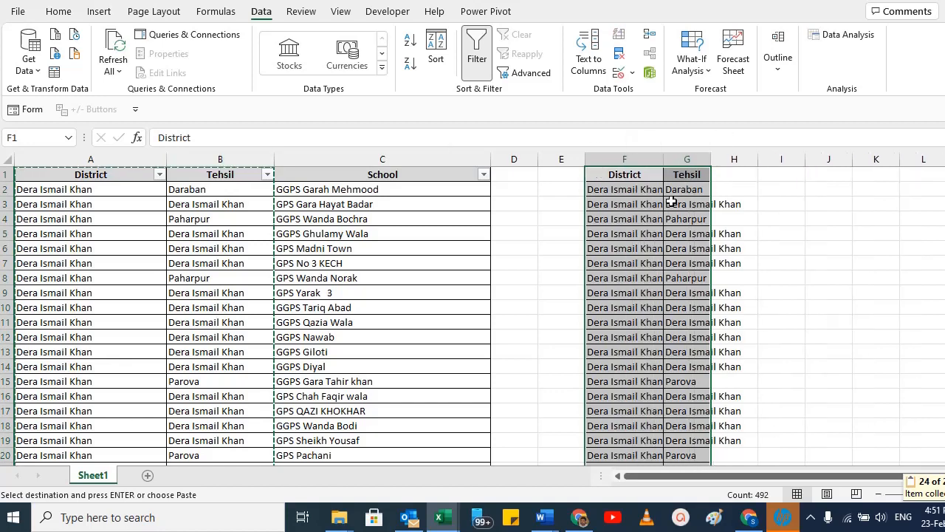
pyautogui.press('Return')
# Remove duplicates from the copied District and Tehsil list, comparing only the Tehsil column.
pyautogui.click(621, 57)
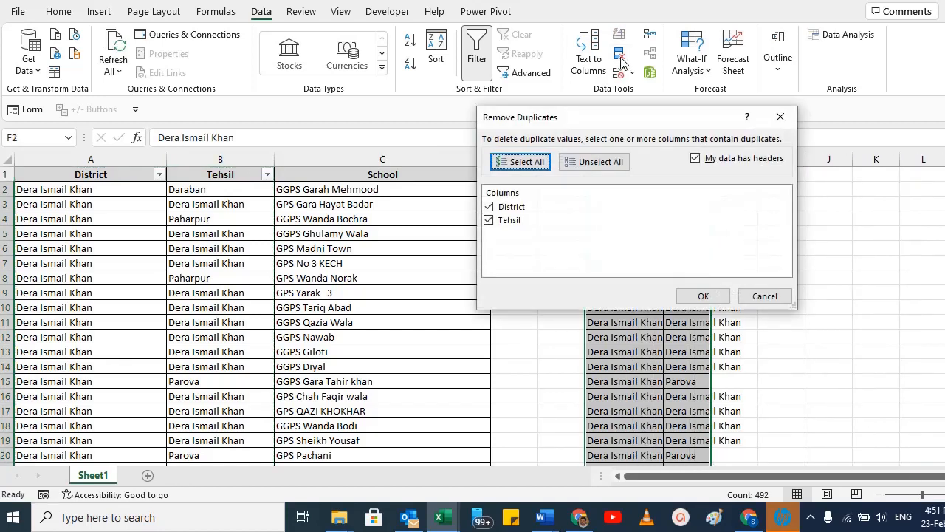
pyautogui.click(489, 207)
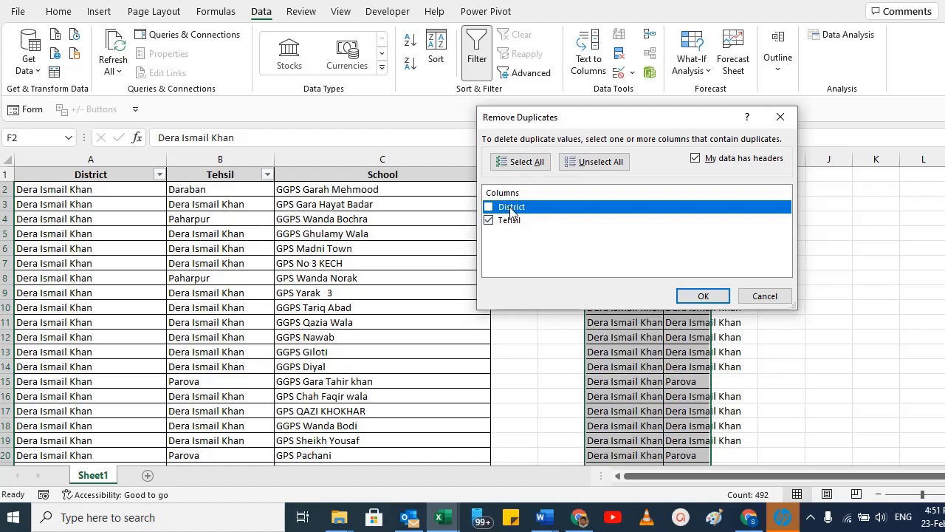
pyautogui.click(698, 298)
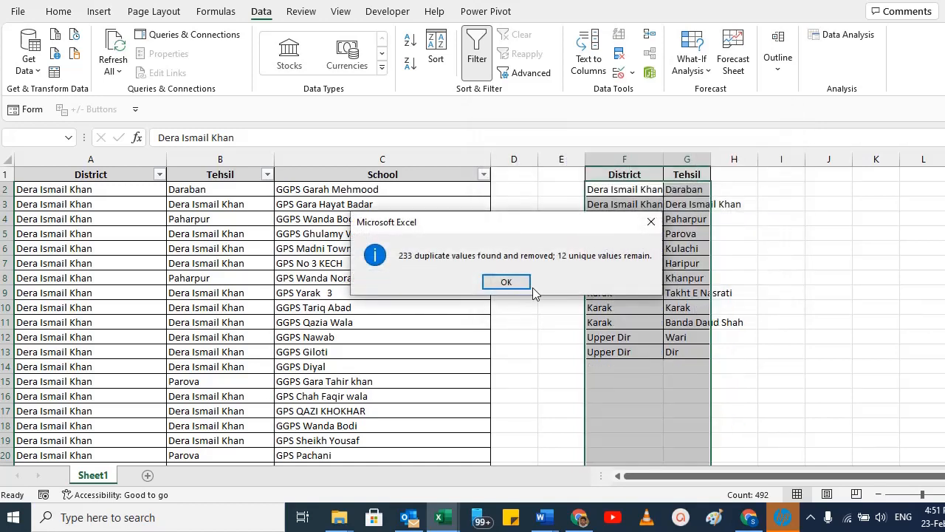
pyautogui.click(505, 281)
# Copy the unique tehsils in G2:G13 into the name and label columns of Sheet3, starting at row 6.
pyautogui.moveTo(681, 189); pyautogui.dragTo(687, 351)
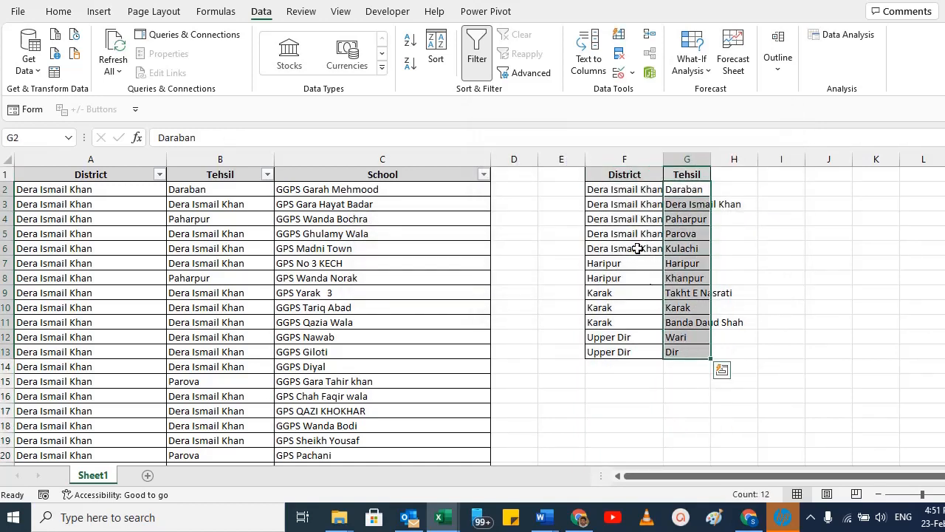
pyautogui.click(621, 194)
pyautogui.click(690, 190)
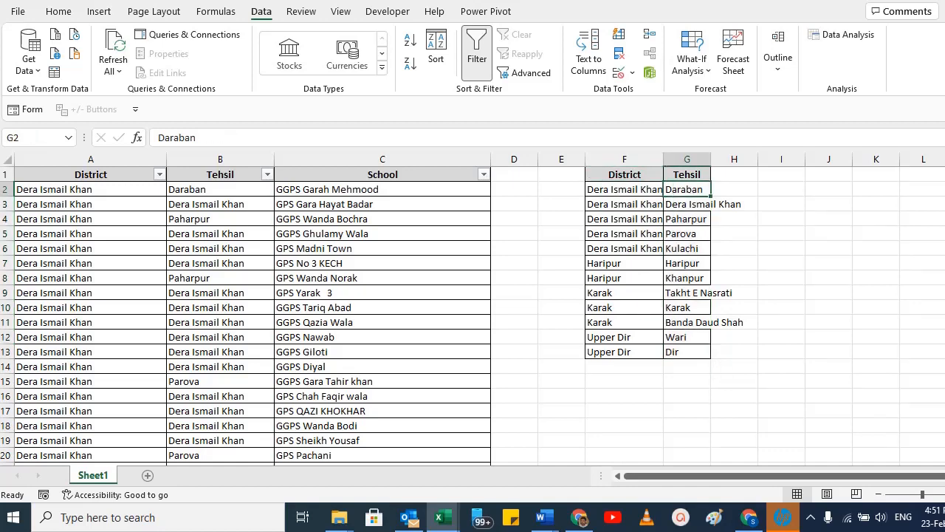
pyautogui.hotkey('ctrl', 'shift', 'Down')
pyautogui.hotkey('ctrl', 'c')
pyautogui.hotkey('alt', 'Tab')
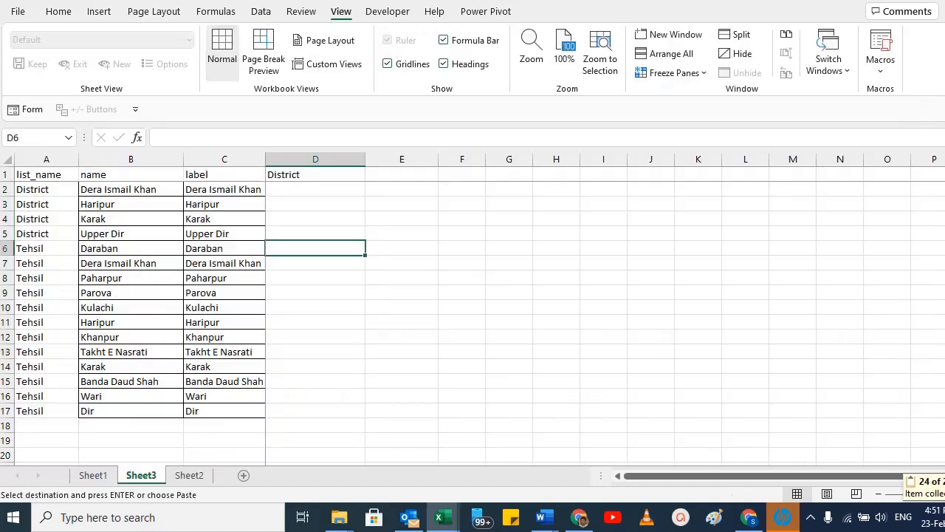
pyautogui.press('Left')
pyautogui.press('Left')
pyautogui.hotkey('ctrl', 'v')
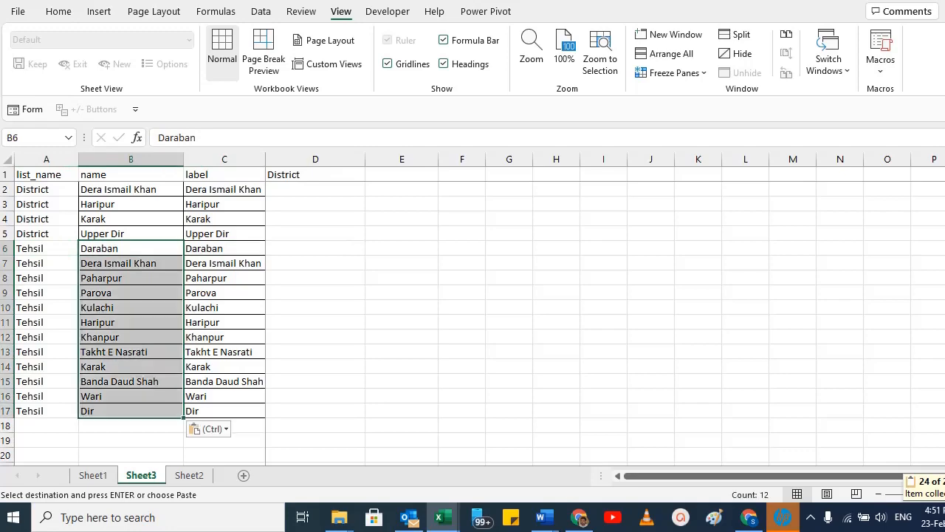
pyautogui.press('Right')
pyautogui.hotkey('ctrl', 'v')
pyautogui.press('Right')
# Copy the matching districts from F2:F13 of the source workbook into Sheet3's District column, starting at D6.
pyautogui.hotkey('alt', 'Tab')
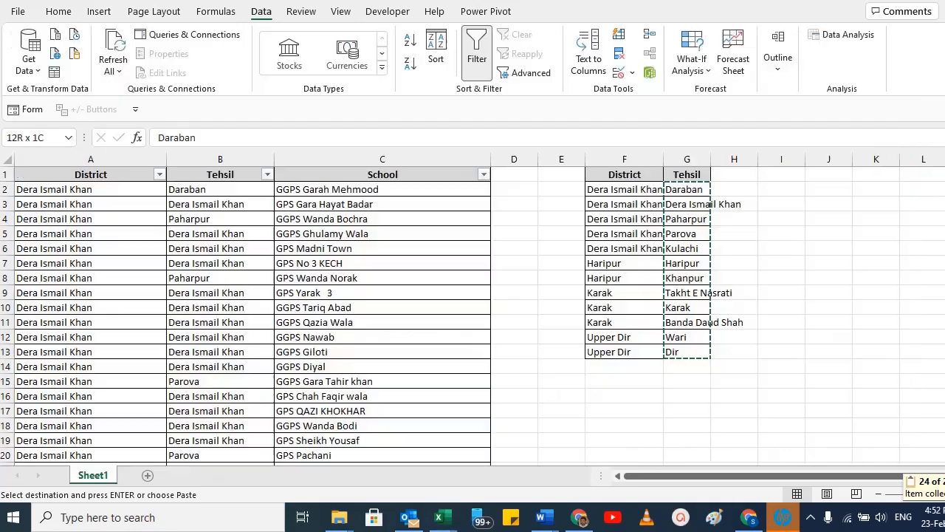
pyautogui.press('Left')
pyautogui.hotkey('ctrl', 'shift', 'Down')
pyautogui.hotkey('ctrl', 'c')
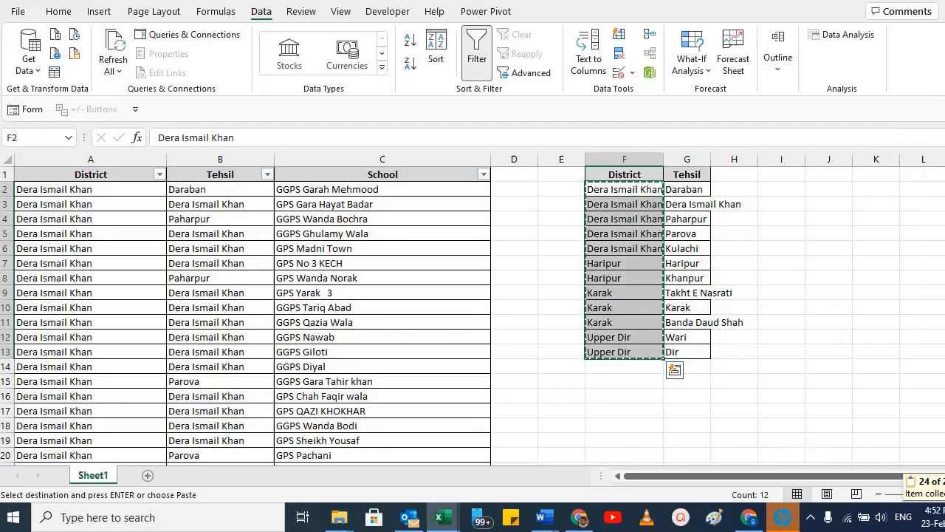
pyautogui.hotkey('alt', 'Tab')
pyautogui.hotkey('ctrl', 'v')
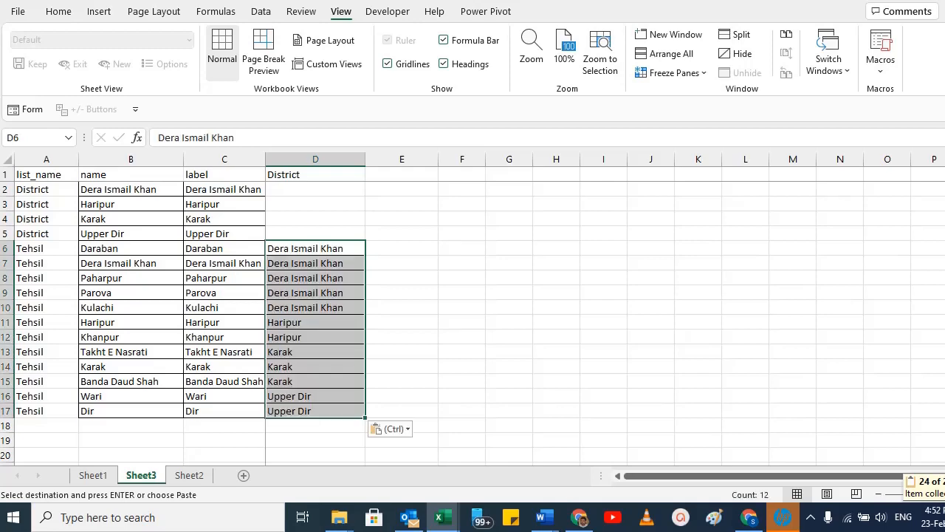
# Check the School column in the source workbook and add a Tehsil header in E1 of Sheet3.
pyautogui.hotkey('alt', 'Tab')
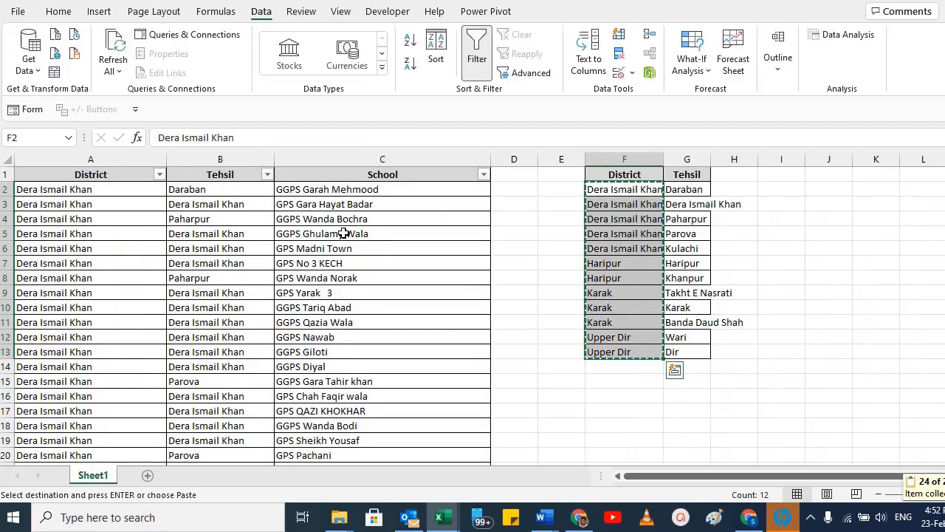
pyautogui.click(344, 174)
pyautogui.hotkey('alt', 'Tab')
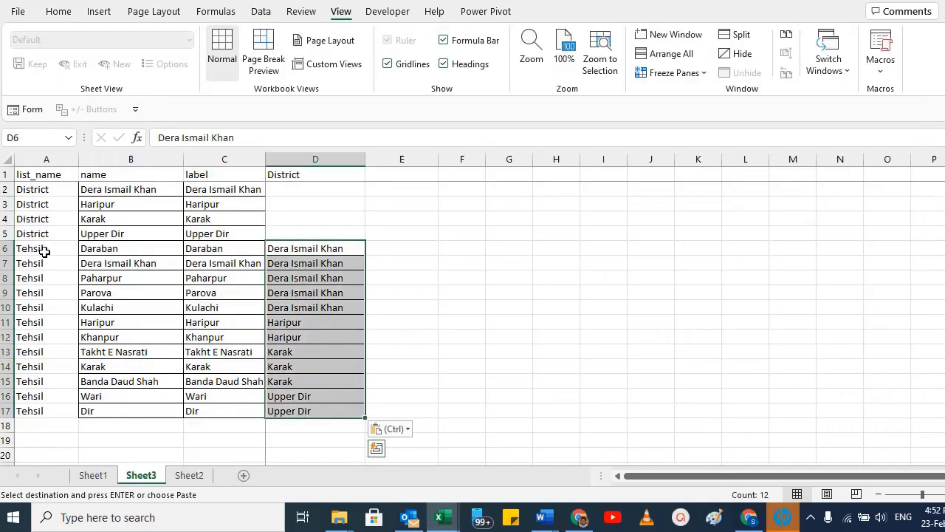
pyautogui.click(45, 251)
pyautogui.hotkey('ctrl', 'c')
pyautogui.click(401, 176)
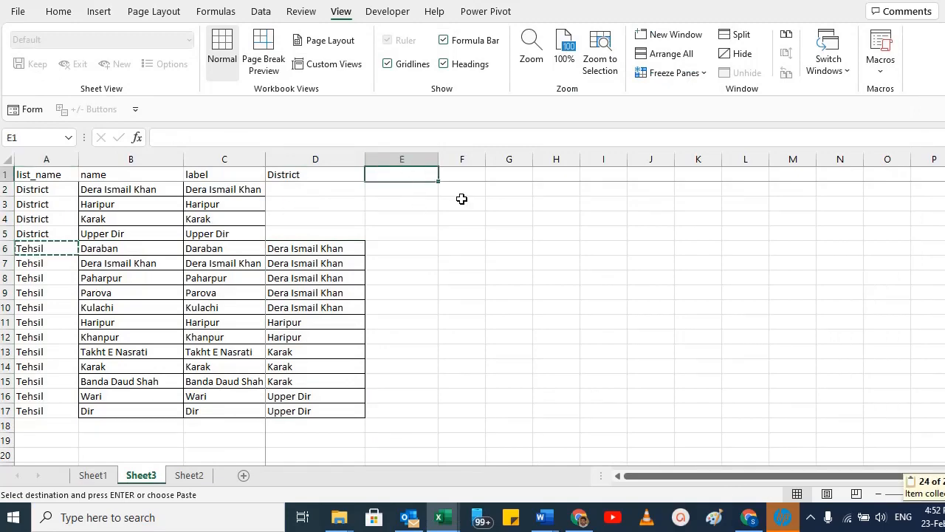
pyautogui.hotkey('ctrl', 'v')
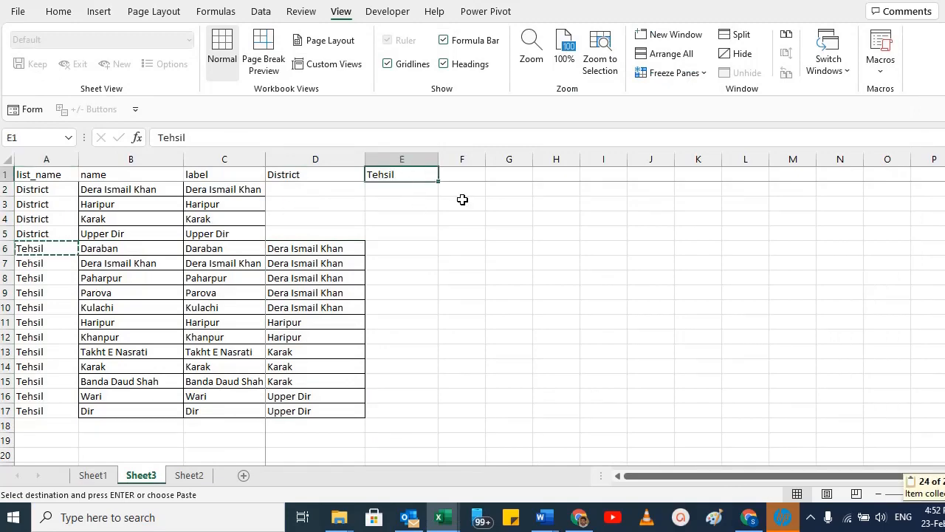
# Copy the full District, Tehsil and School list from columns A:C of the source workbook and paste it at F1.
pyautogui.click(74, 412)
pyautogui.hotkey('alt', 'Tab')
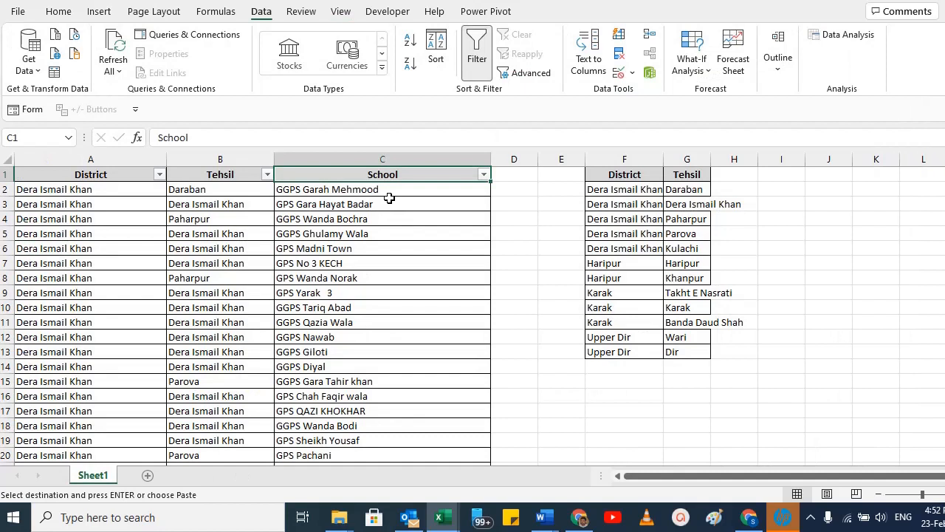
pyautogui.click(384, 189)
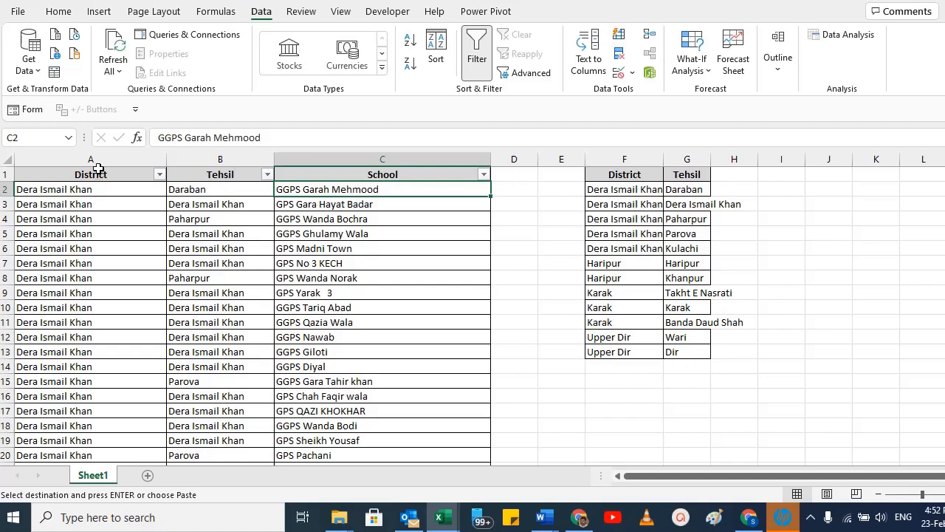
pyautogui.moveTo(98, 168); pyautogui.dragTo(418, 217)
pyautogui.hotkey('ctrl', 'shift', 'Down')
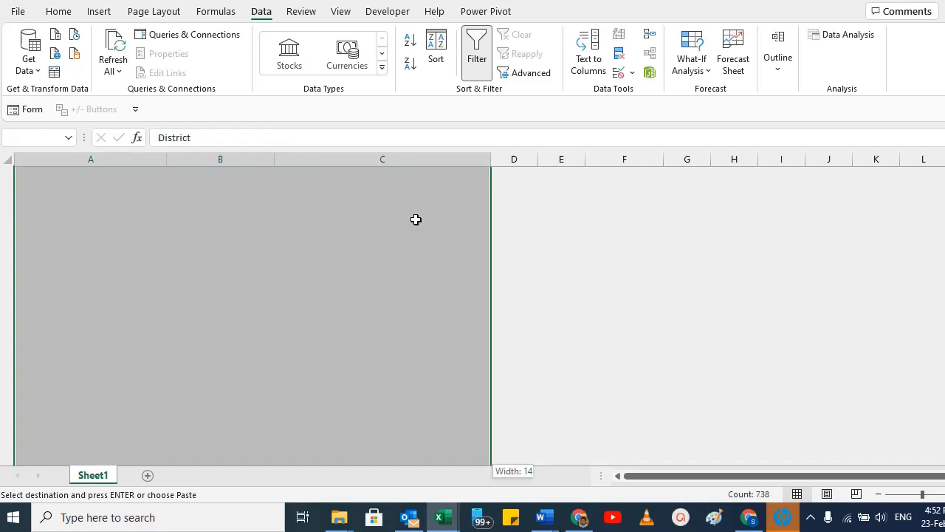
pyautogui.hotkey('ctrl', 'Home')
pyautogui.press('Right')
pyautogui.press('Right')
pyautogui.press('Right')
pyautogui.press('Right')
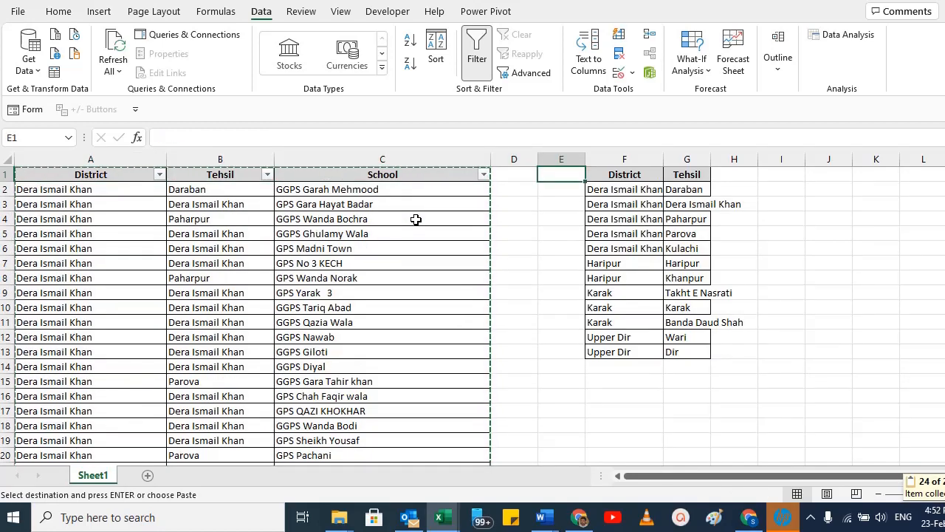
pyautogui.press('Right')
pyautogui.hotkey('ctrl', 'v')
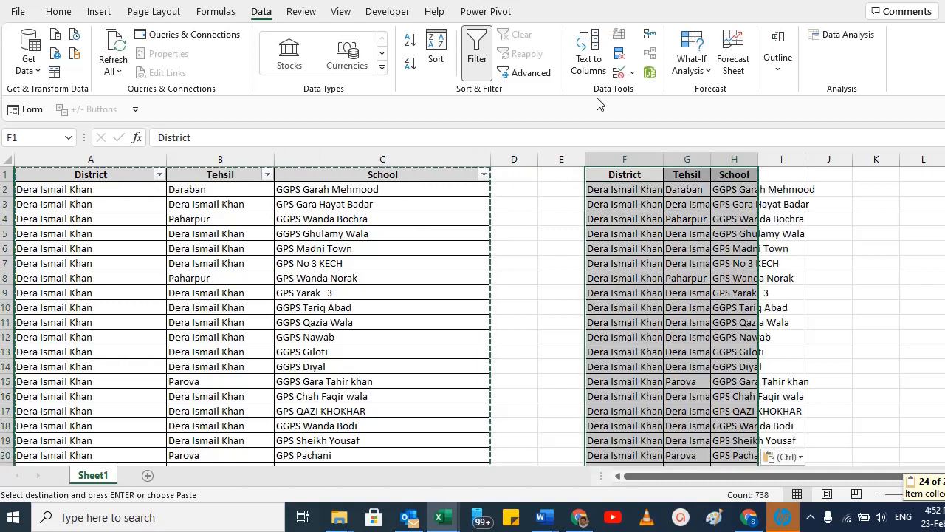
# Remove duplicates from the pasted District, Tehsil and School list, comparing only the School column.
pyautogui.click(619, 54)
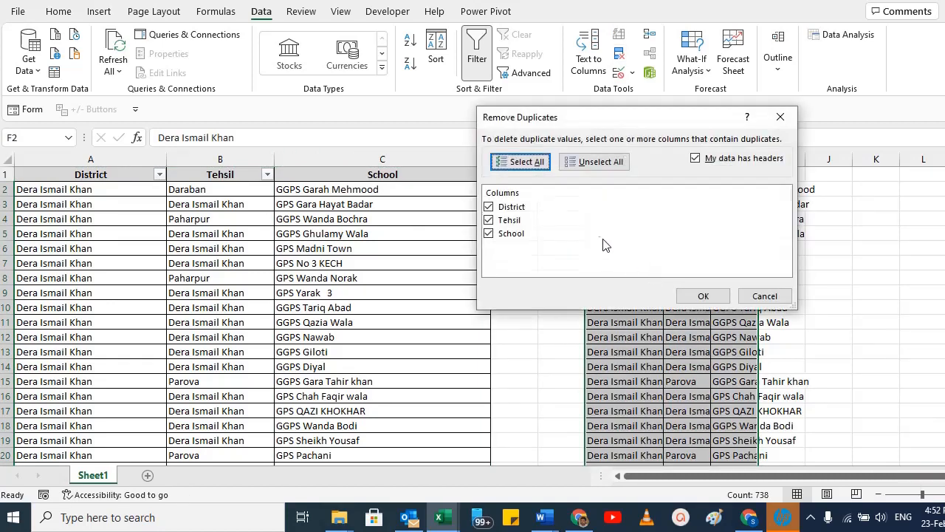
pyautogui.click(595, 162)
pyautogui.click(489, 234)
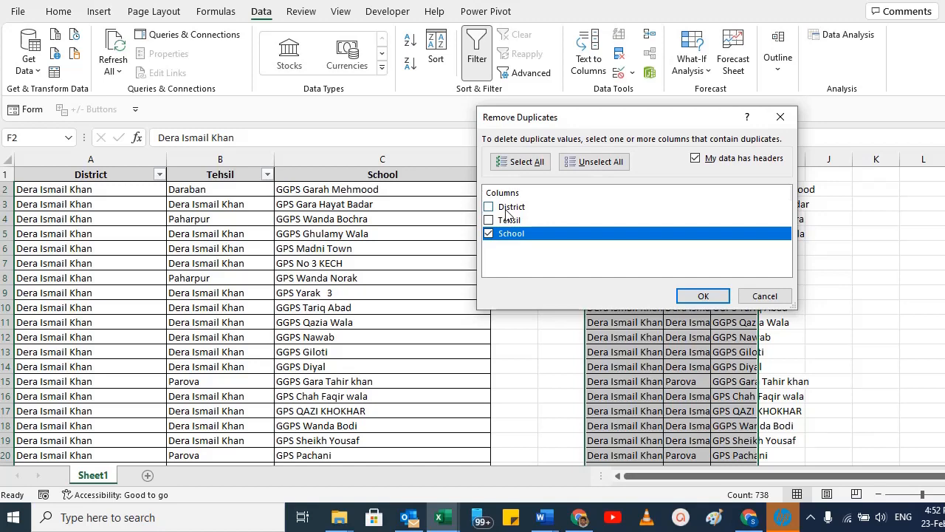
pyautogui.click(703, 296)
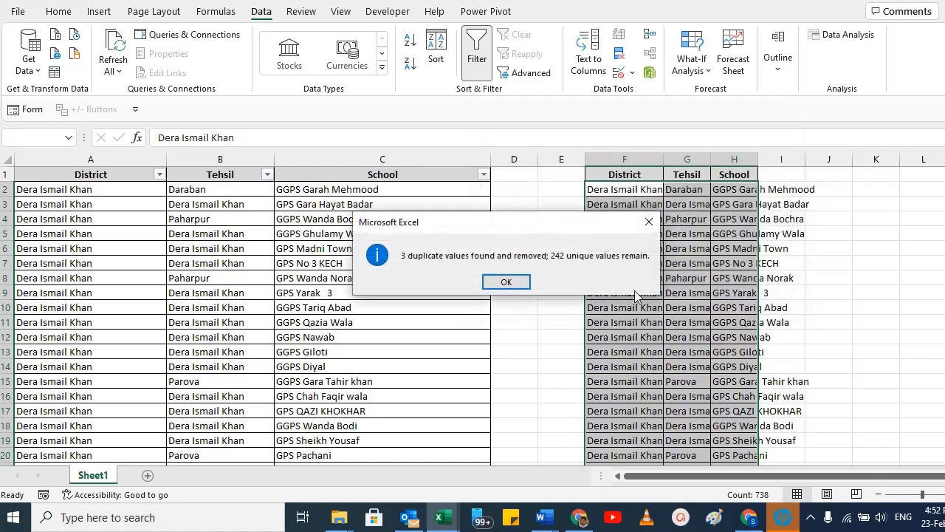
pyautogui.click(506, 282)
# Copy the unique schools in H2:H243 of the source workbook into Sheet3's name column, starting at B18.
pyautogui.press('Right')
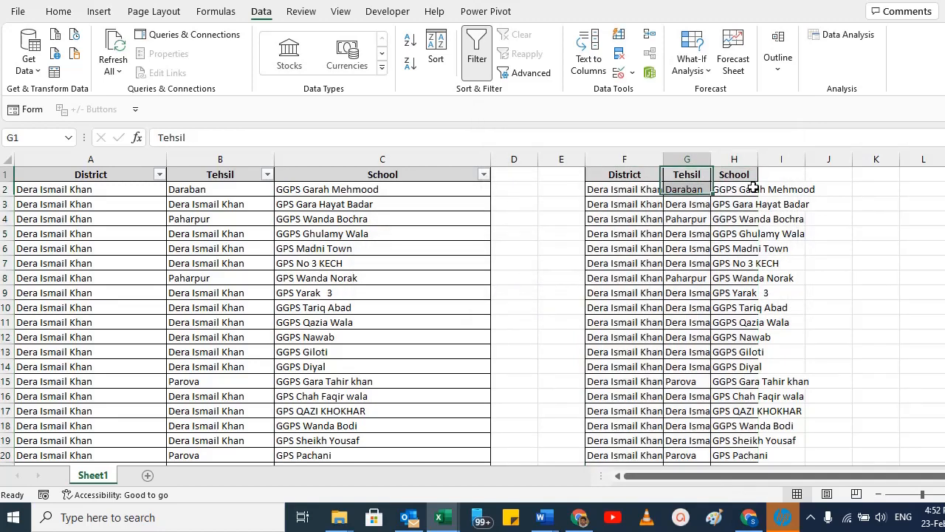
pyautogui.press('Right')
pyautogui.press('Down')
pyautogui.hotkey('ctrl', 'shift', 'Down')
pyautogui.hotkey('ctrl', 'c')
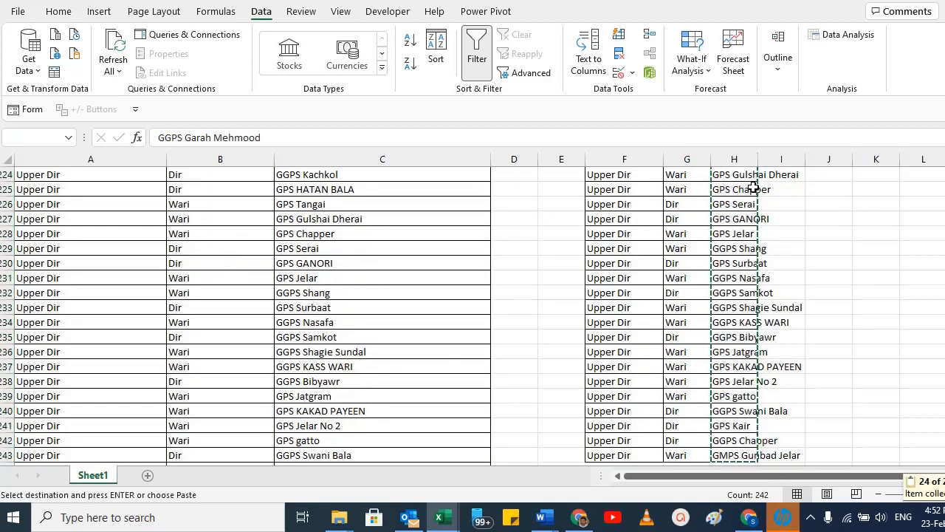
pyautogui.hotkey('alt', 'Tab')
pyautogui.press('Down')
pyautogui.press('Right')
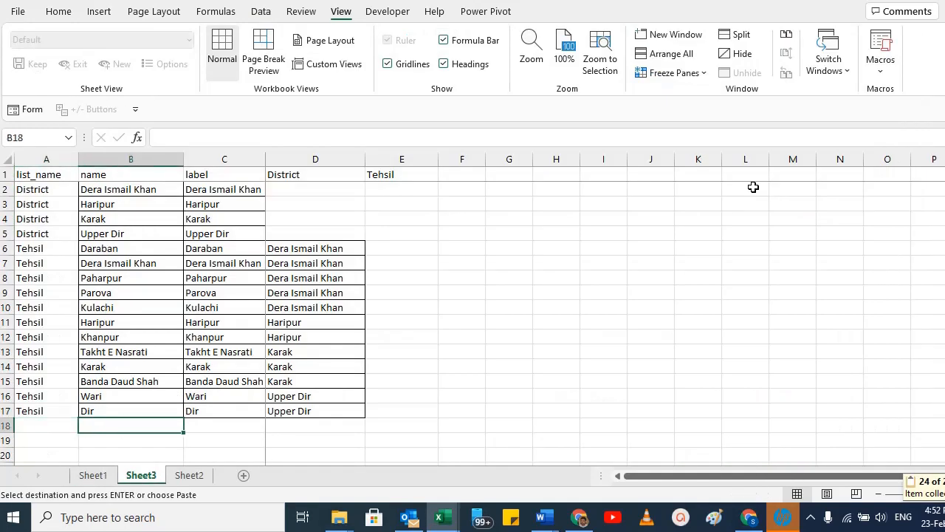
pyautogui.hotkey('ctrl', 'v')
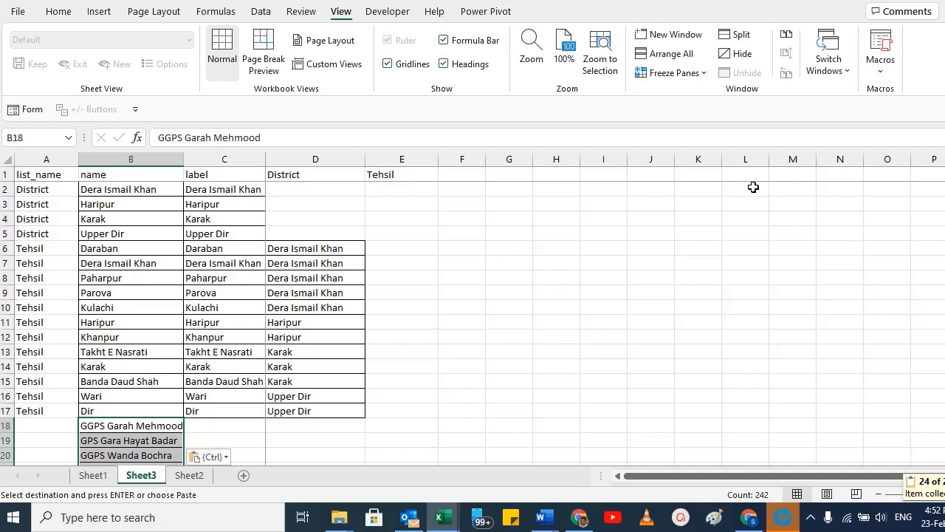
# Enter School as the list_name in A18 and copy it down to A259 beside all the school names.
pyautogui.press('Left')
pyautogui.write('Sch')
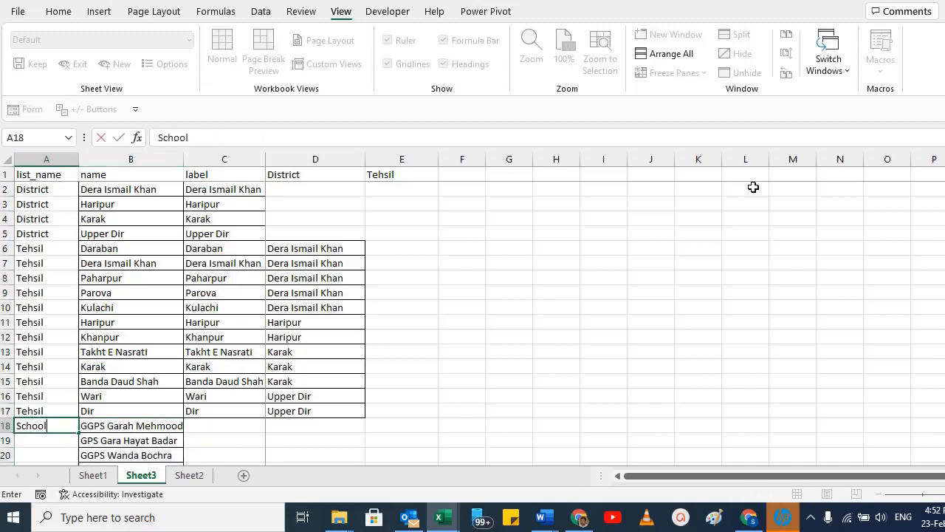
pyautogui.write('ool')
pyautogui.press('Return')
pyautogui.press('Up')
pyautogui.hotkey('ctrl', 'c')
pyautogui.press('Right')
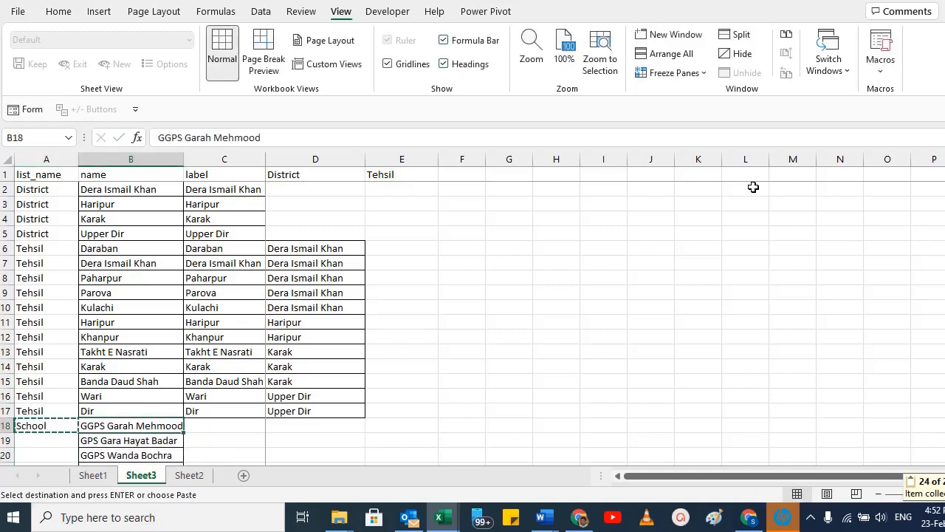
pyautogui.hotkey('ctrl', 'Down')
pyautogui.press('Left')
pyautogui.hotkey('ctrl', 'shift', 'Up')
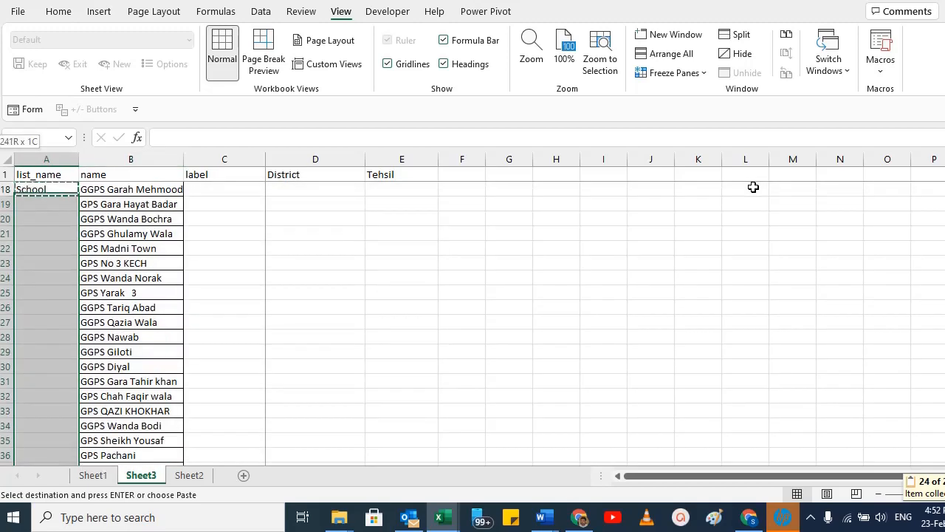
pyautogui.hotkey('ctrl', 'v')
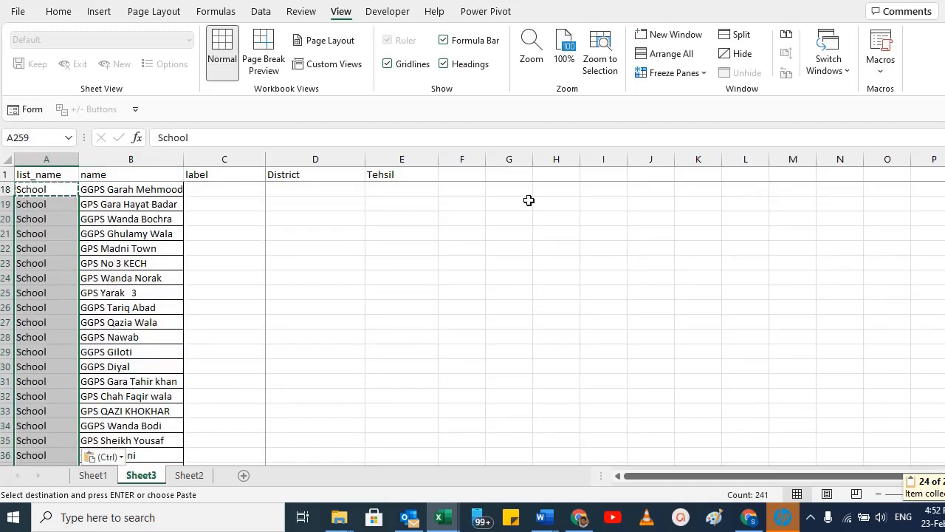
# Copy the school names from B18 downward into the label column, starting at C18.
pyautogui.click(205, 455)
pyautogui.hotkey('ctrl', 'Up')
pyautogui.press('Up')
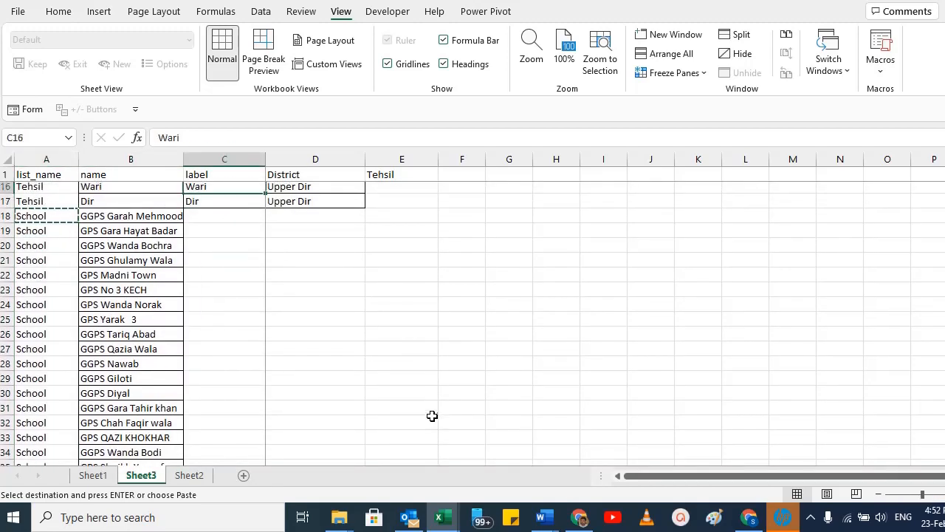
pyautogui.press('Up')
pyautogui.press('Up')
pyautogui.press('Up')
pyautogui.press('Down')
pyautogui.press('Down')
pyautogui.press('Down')
pyautogui.press('Down')
pyautogui.press('Down')
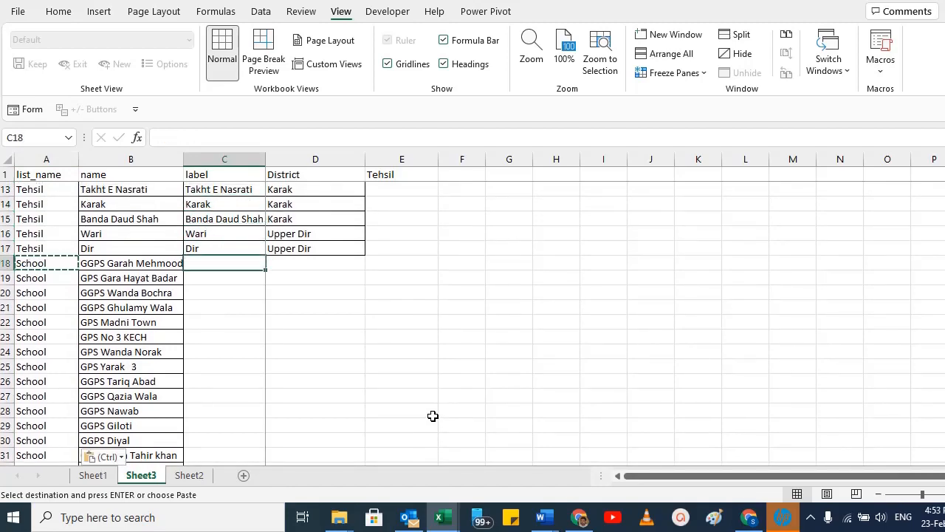
pyautogui.press('Left')
pyautogui.hotkey('ctrl', 'shift', 'Down')
pyautogui.hotkey('ctrl', 'c')
pyautogui.press('Right')
pyautogui.hotkey('ctrl', 'v')
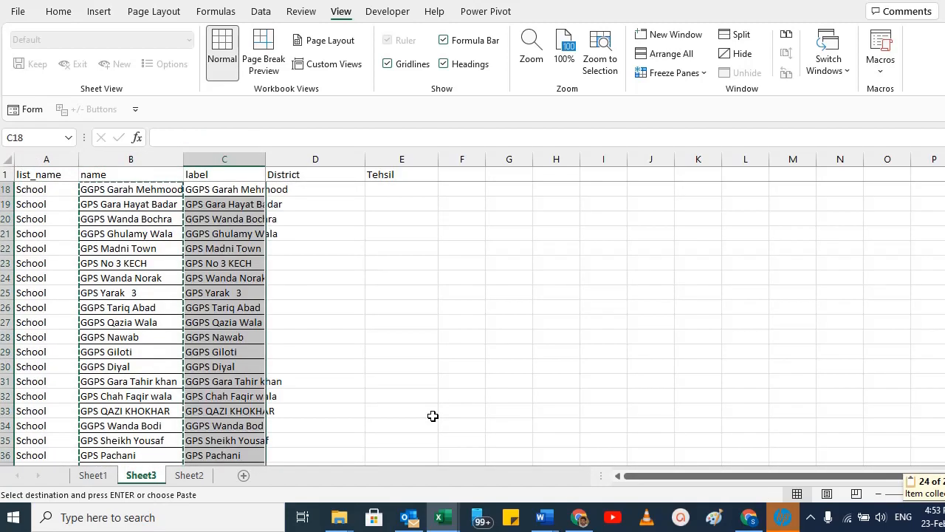
pyautogui.press('Right')
pyautogui.press('Up')
pyautogui.press('Up')
pyautogui.press('Up')
pyautogui.press('Down')
pyautogui.press('Down')
pyautogui.press('Down')
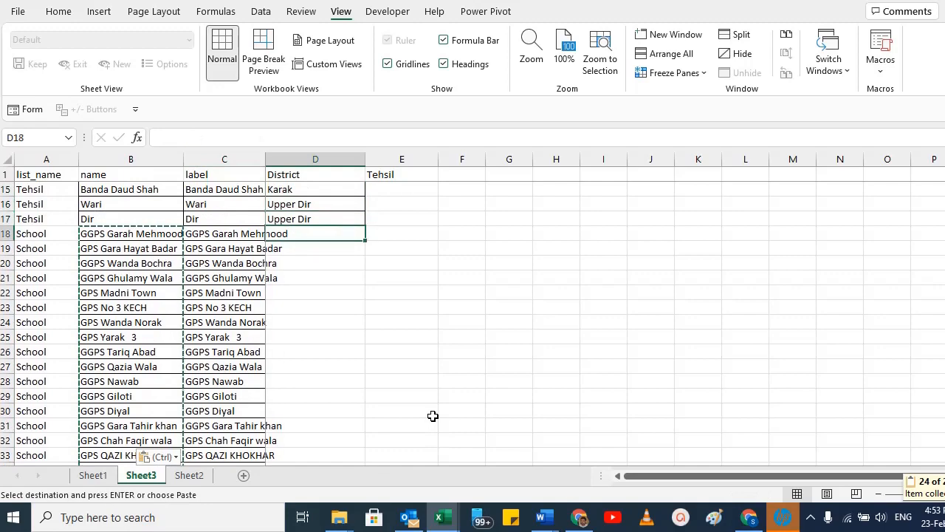
pyautogui.press('Right')
pyautogui.hotkey('alt', 'Tab')
pyautogui.hotkey('ctrl', 'Up')
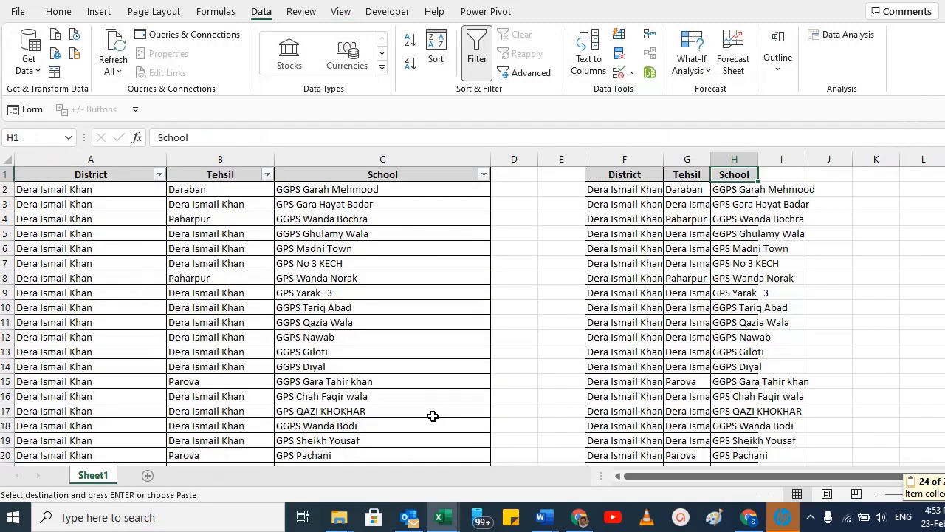
pyautogui.press('Down')
pyautogui.press('Left')
pyautogui.press('Left')
pyautogui.hotkey('shift', 'Right')
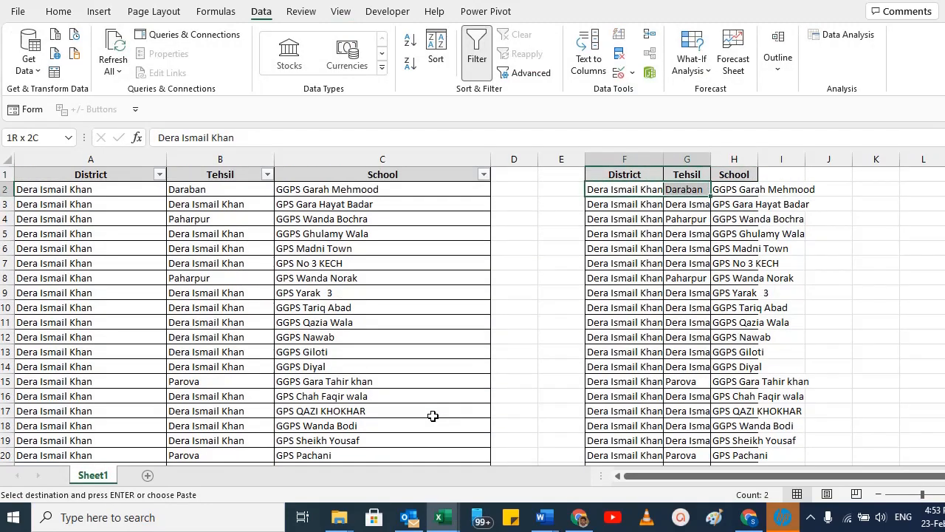
pyautogui.hotkey('ctrl', 'v')
pyautogui.hotkey('ctrl', 'shift', 'Down')
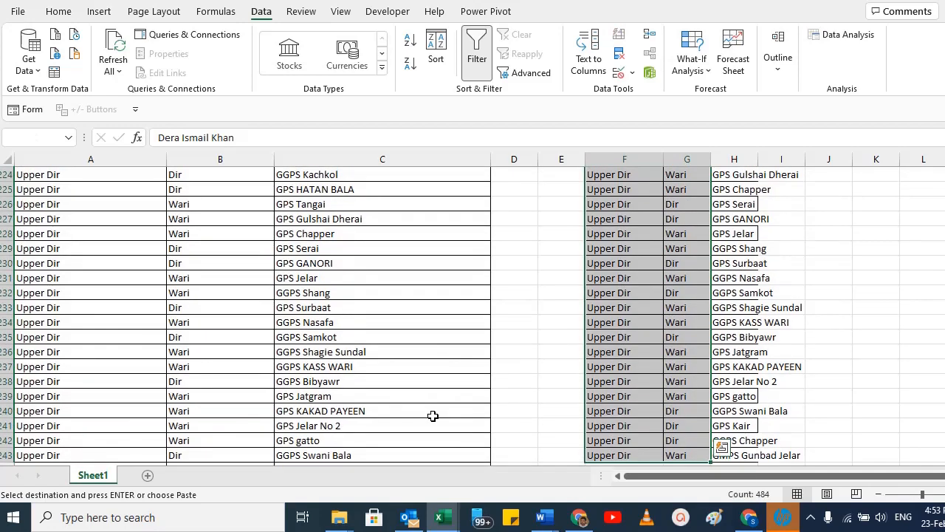
pyautogui.hotkey('alt', 'Tab')
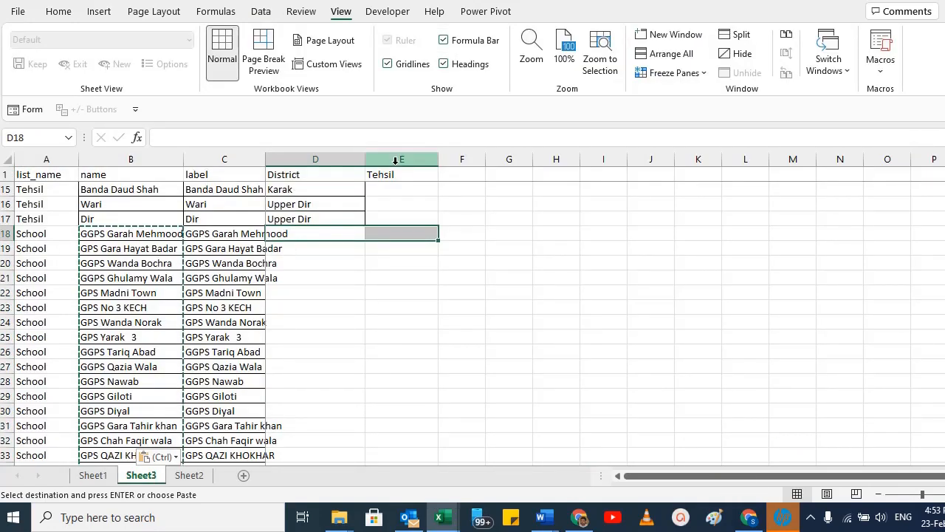
# Examine how the Tehsil rows in Sheet3 pair with their District values and where the School rows begin.
pyautogui.scroll(2, 332, 305)
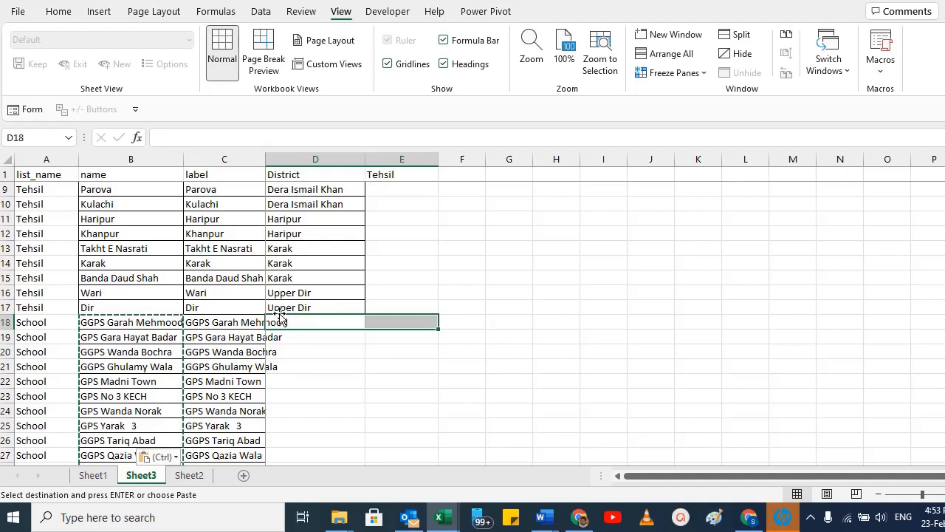
pyautogui.scroll(3, 281, 312)
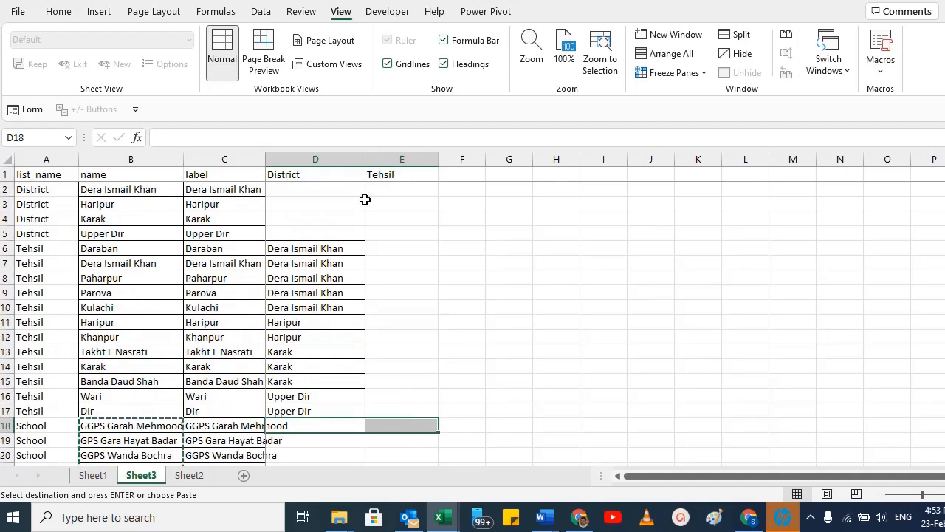
pyautogui.moveTo(37, 248); pyautogui.dragTo(38, 352)
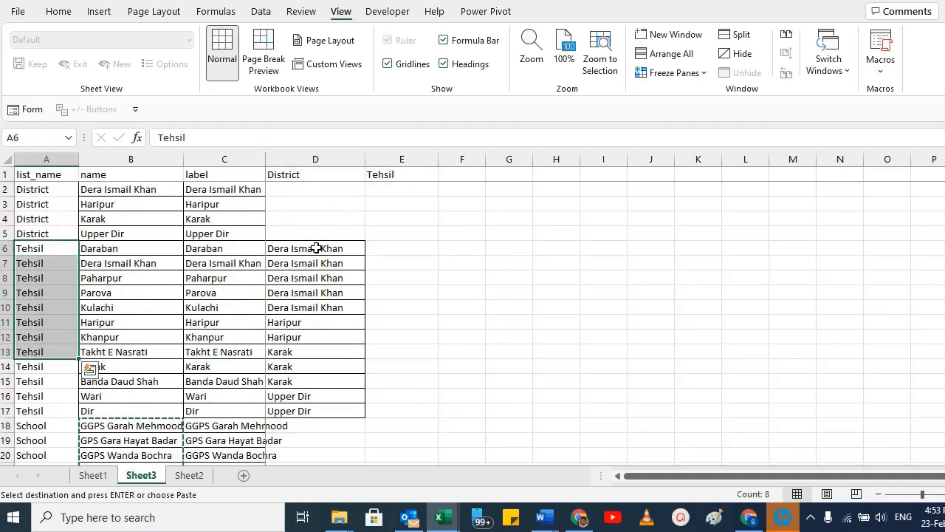
pyautogui.moveTo(316, 248); pyautogui.dragTo(315, 351)
pyautogui.scroll(-2, 359, 355)
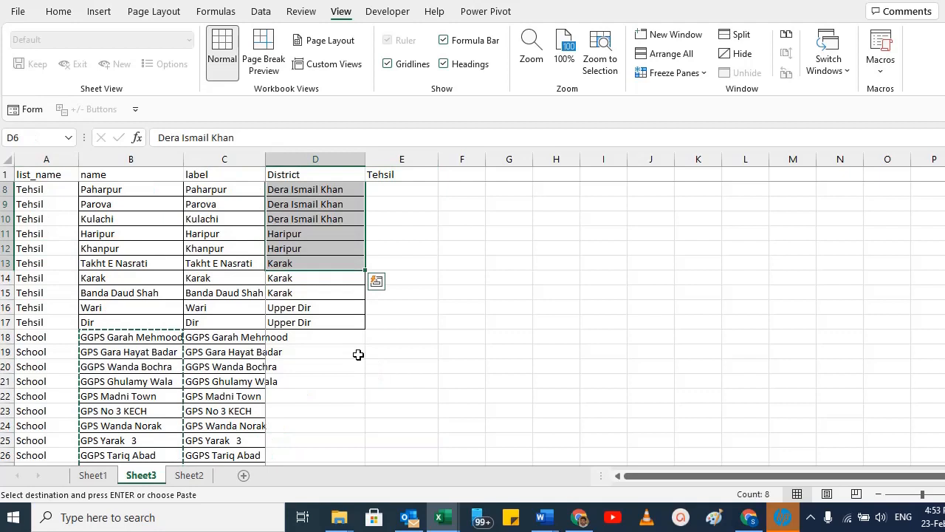
pyautogui.click(230, 336)
pyautogui.scroll(1, 355, 311)
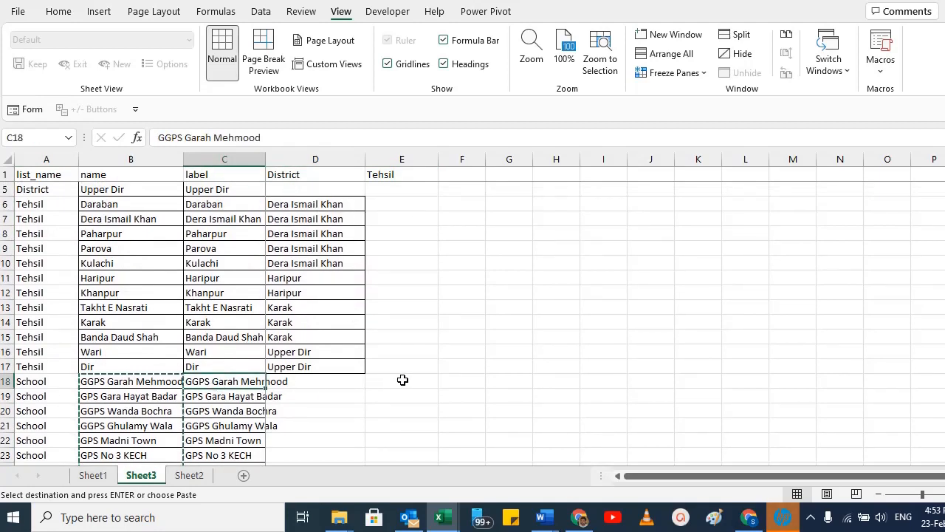
# Copy the schools' matching tehsils from G2:G243 of the source workbook into Sheet3's Tehsil column, starting at E18.
pyautogui.click(403, 380)
pyautogui.hotkey('ctrl', 'Tab')
pyautogui.hotkey('ctrl', 'Tab')
pyautogui.hotkey('ctrl', 'Tab')
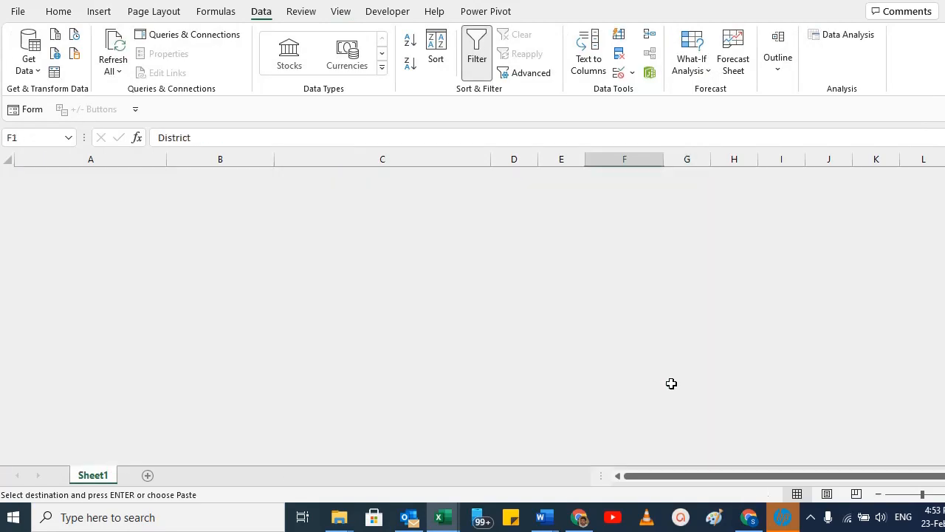
pyautogui.press('Down')
pyautogui.hotkey('ctrl', 'shift', 'Down')
pyautogui.hotkey('ctrl', 'c')
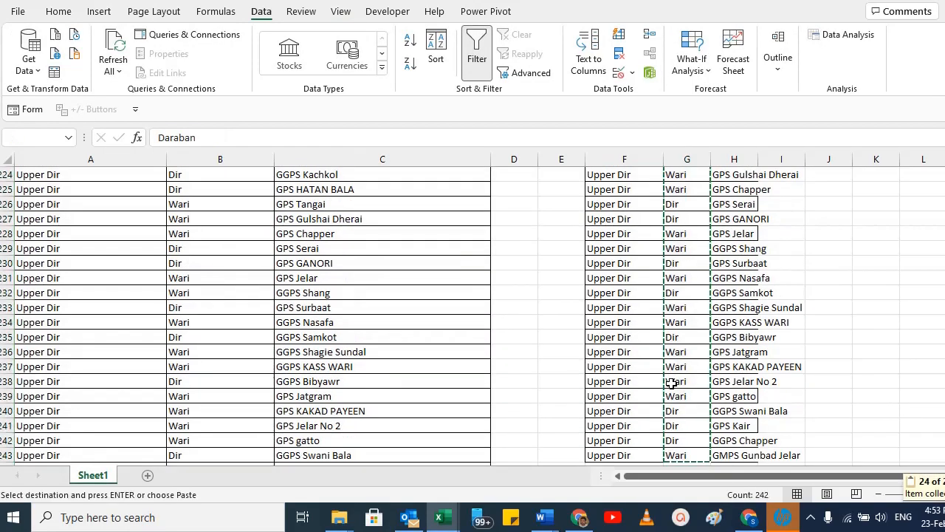
pyautogui.hotkey('ctrl', 'Tab')
pyautogui.hotkey('ctrl', 'v')
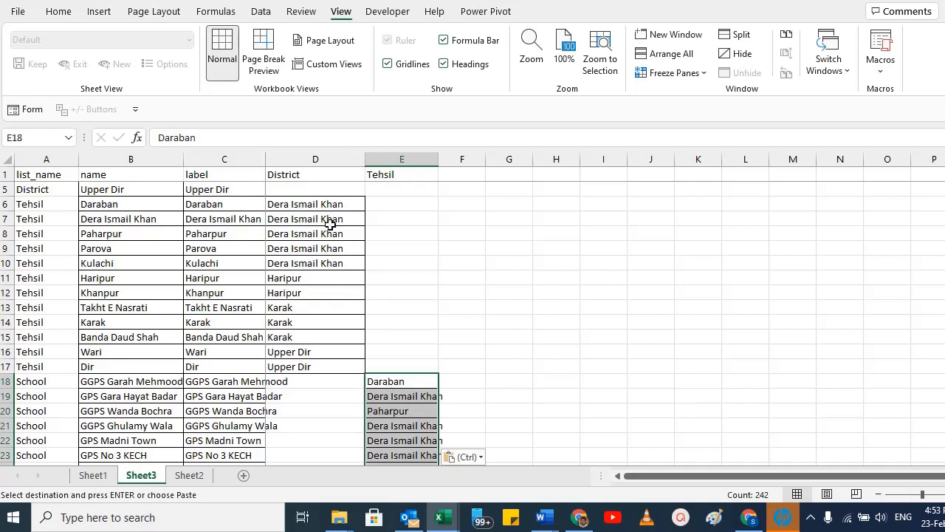
# Copy the Sheet3 choices table from the list_name header through the Tehsil column, and switch to KoBoToolbox in the browser.
pyautogui.scroll(1, 129, 248)
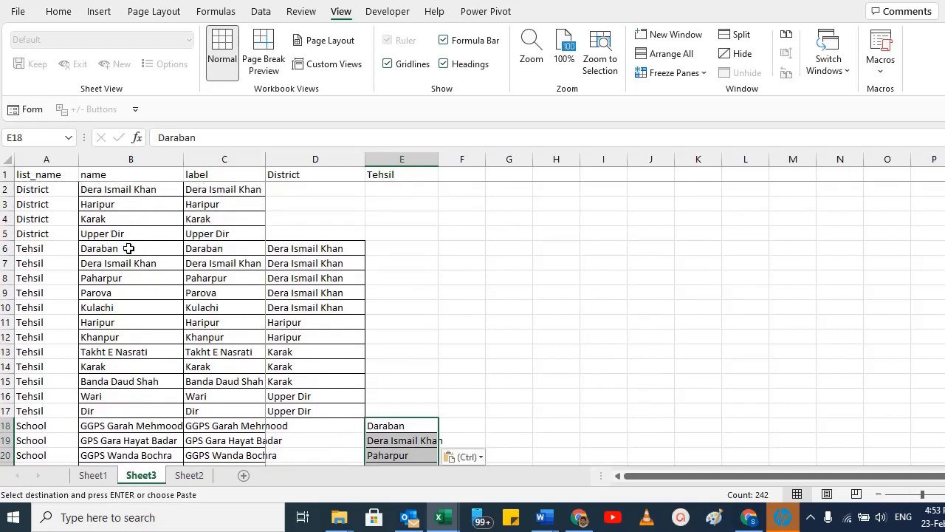
pyautogui.click(46, 181)
pyautogui.hotkey('ctrl', 'shift', 'Right')
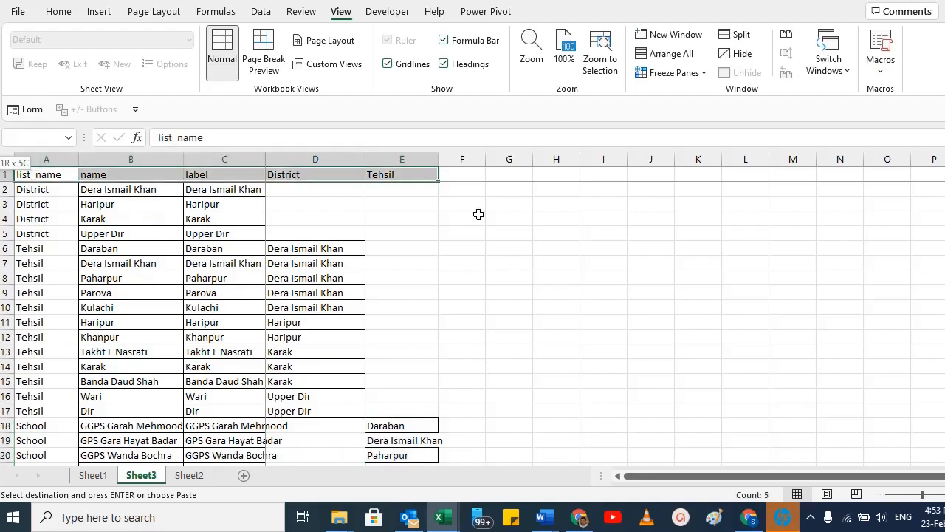
pyautogui.hotkey('ctrl', 'shift', 'Down')
pyautogui.hotkey('ctrl', 'c')
pyautogui.click(582, 517)
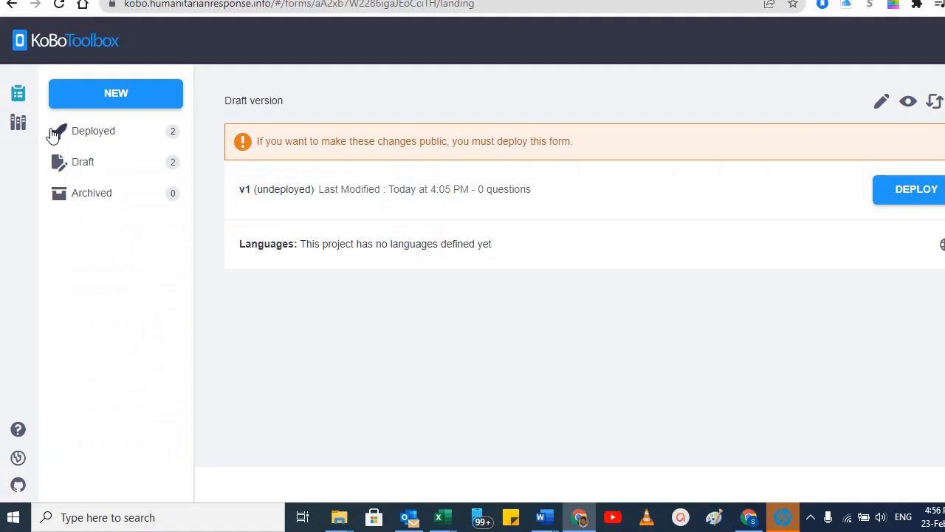
# Create a new project from scratch with the project name XYZ.
pyautogui.click(104, 96)
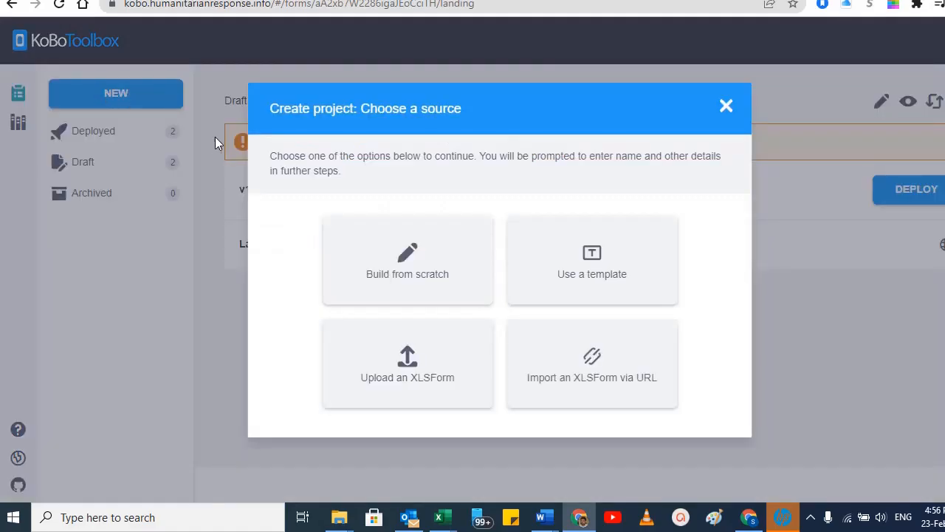
pyautogui.click(460, 281)
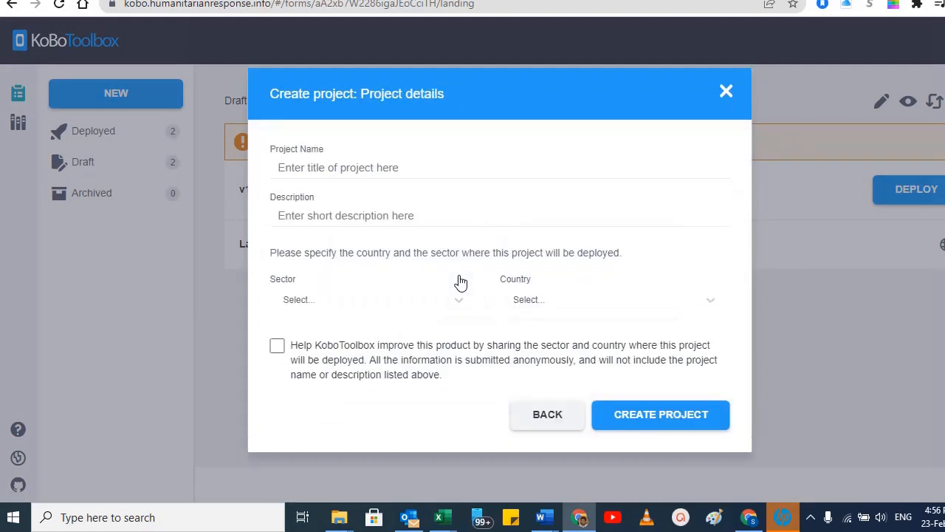
pyautogui.click(359, 170)
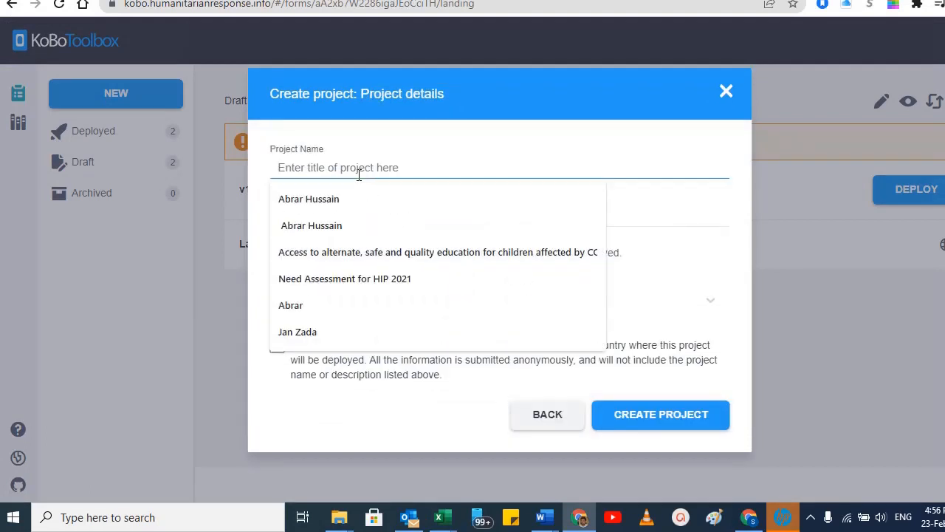
pyautogui.write('XYZ')
pyautogui.click(660, 416)
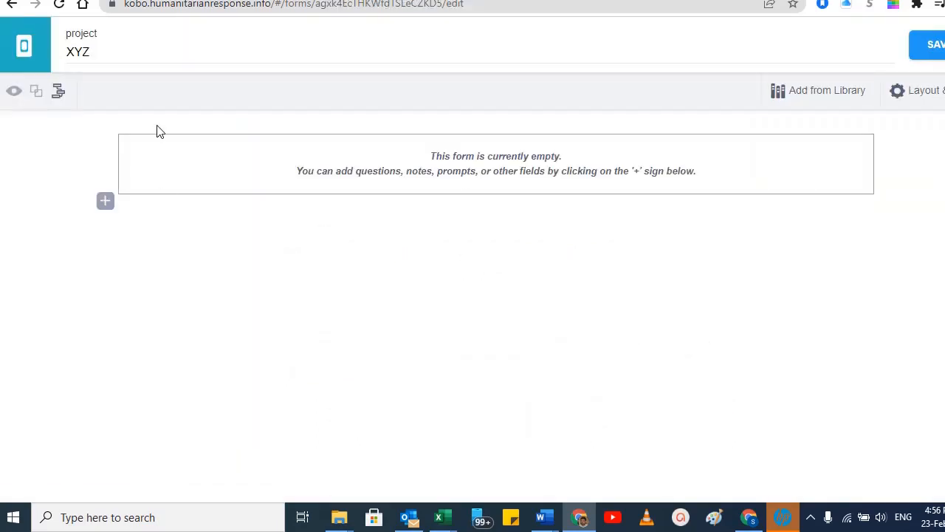
# Import the copied District, Tehsil and School table into the form as cascading select questions.
pyautogui.click(57, 92)
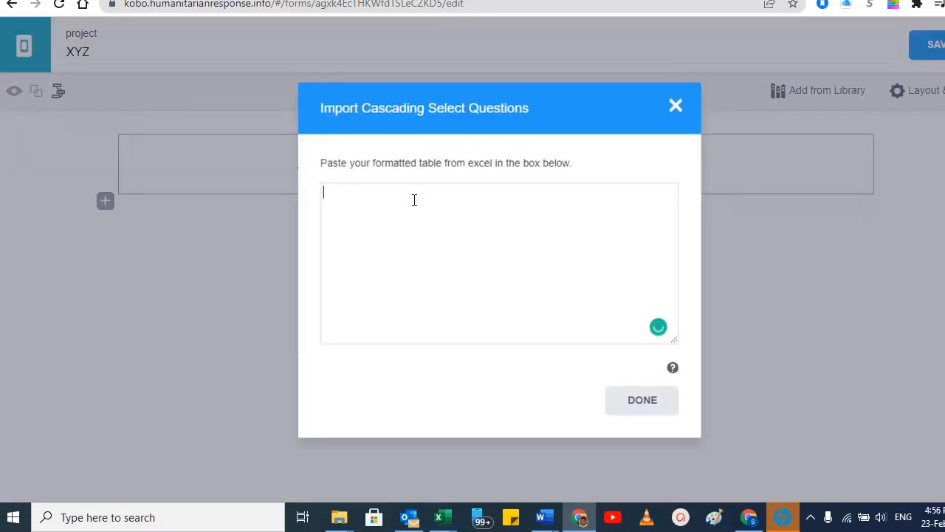
pyautogui.hotkey('ctrl', 'v')
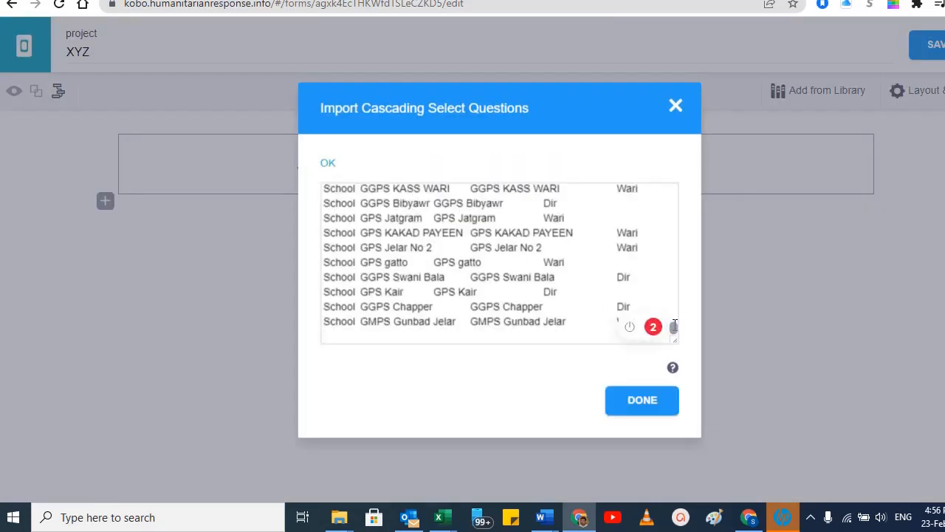
pyautogui.moveTo(674, 327); pyautogui.dragTo(679, 174)
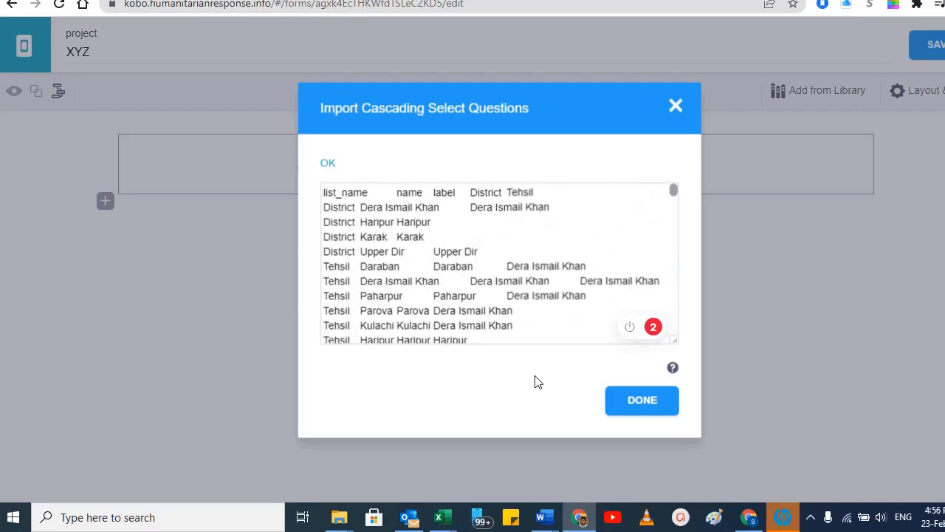
pyautogui.click(661, 407)
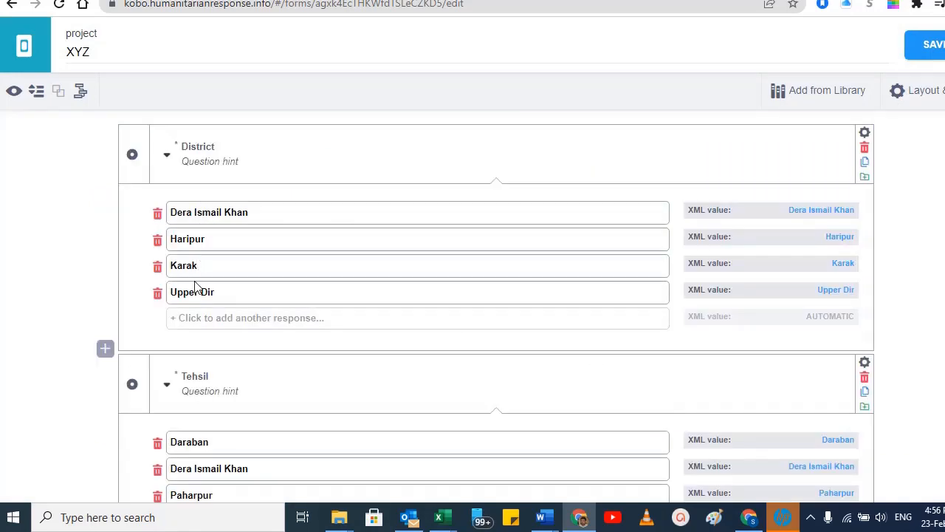
# Look through the imported District, Tehsil and School questions and their response options in the XYZ form.
pyautogui.scroll(-6, 196, 286)
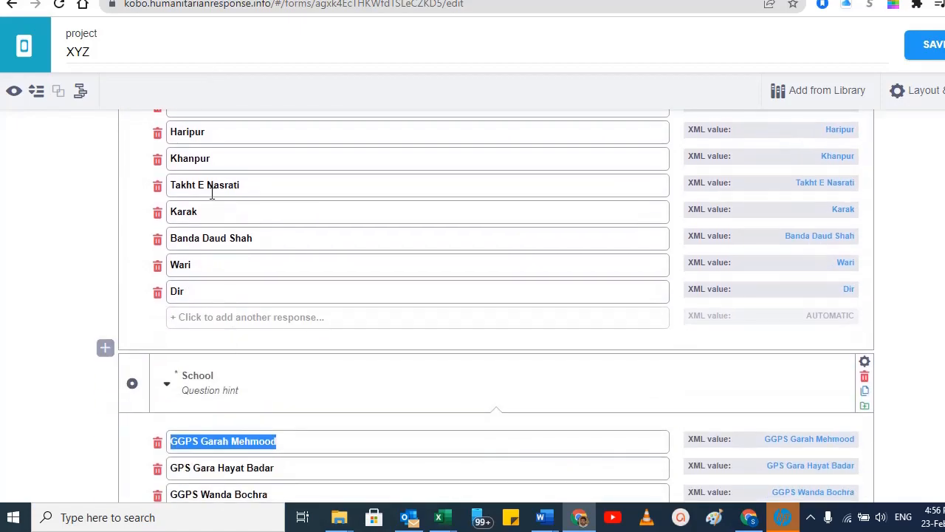
pyautogui.scroll(-2, 313, 313)
pyautogui.scroll(-15, 302, 333)
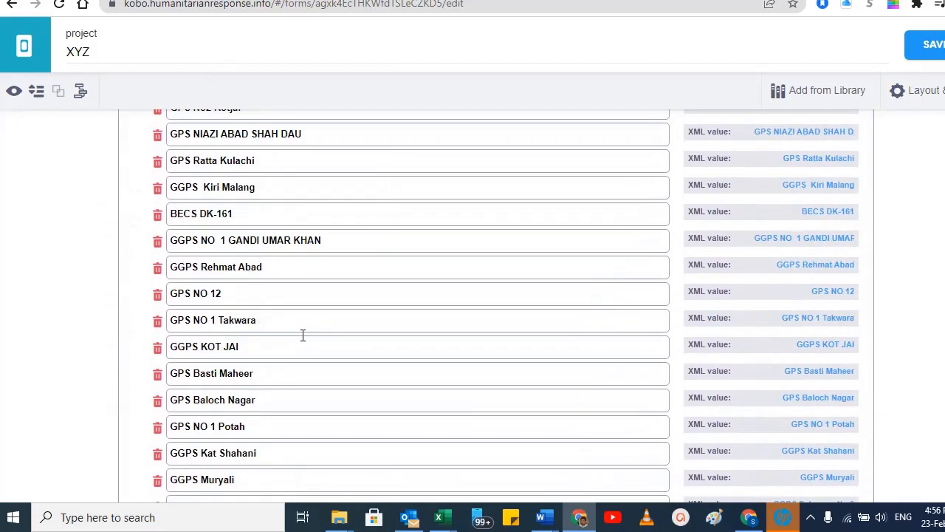
pyautogui.scroll(14, 302, 338)
pyautogui.scroll(5, 291, 264)
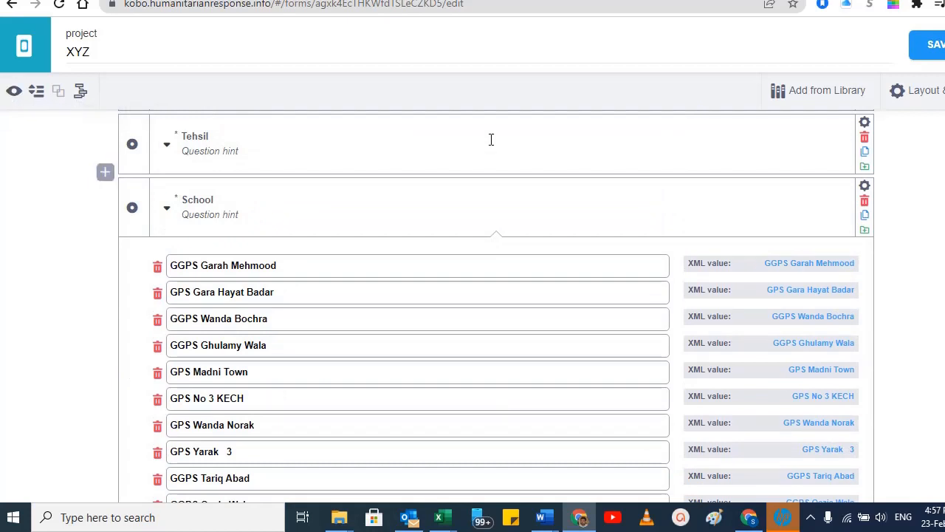
pyautogui.scroll(1, 285, 195)
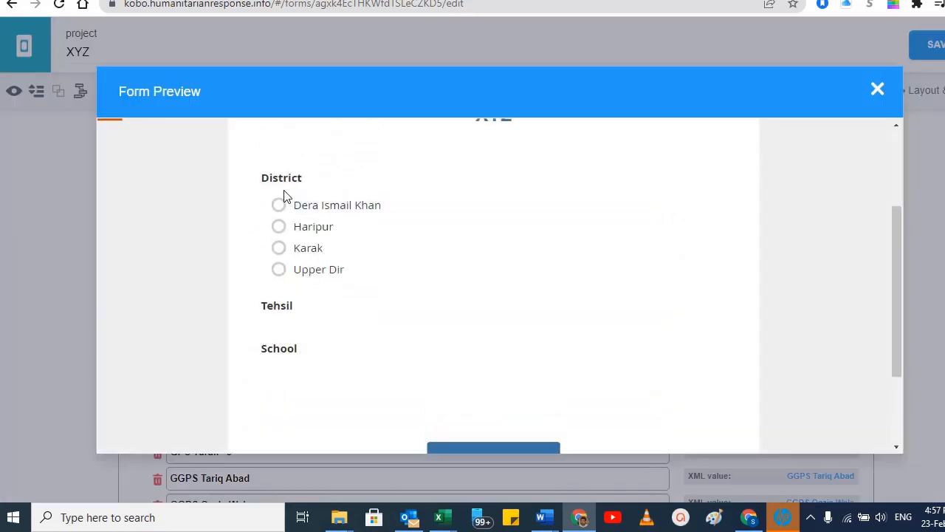
# Test the tehsil filtering in the form preview by choosing the districts Karak, Dera Ismail Khan and Upper Dir in turn.
pyautogui.scroll(-2, 272, 287)
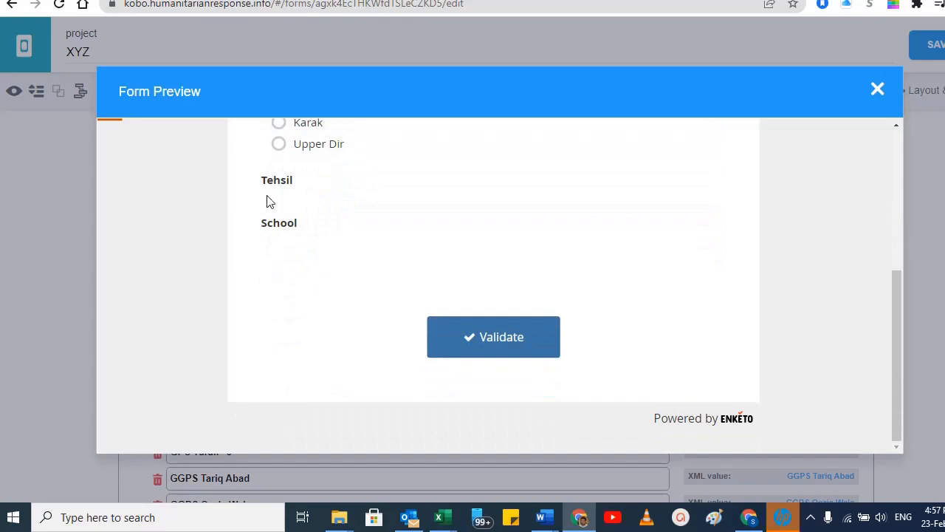
pyautogui.scroll(2, 297, 214)
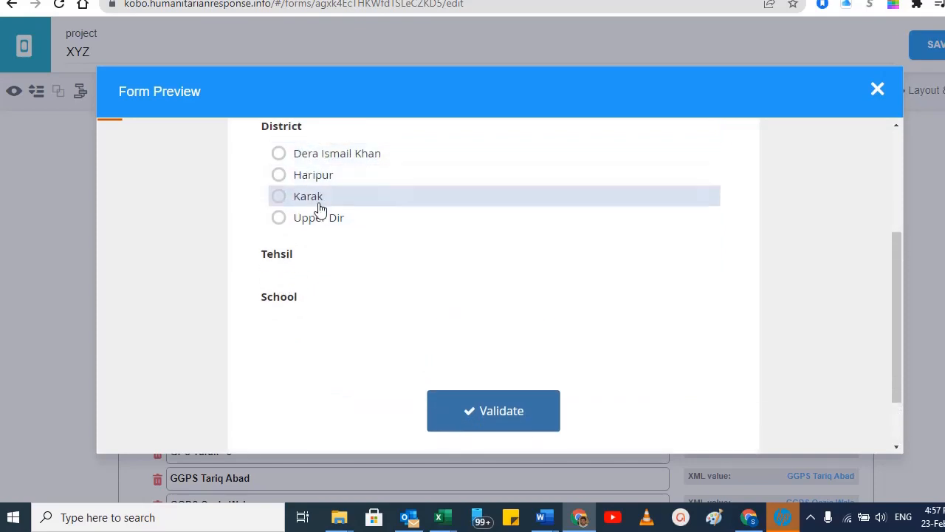
pyautogui.scroll(1, 317, 211)
pyautogui.scroll(-1, 361, 268)
pyautogui.click(279, 196)
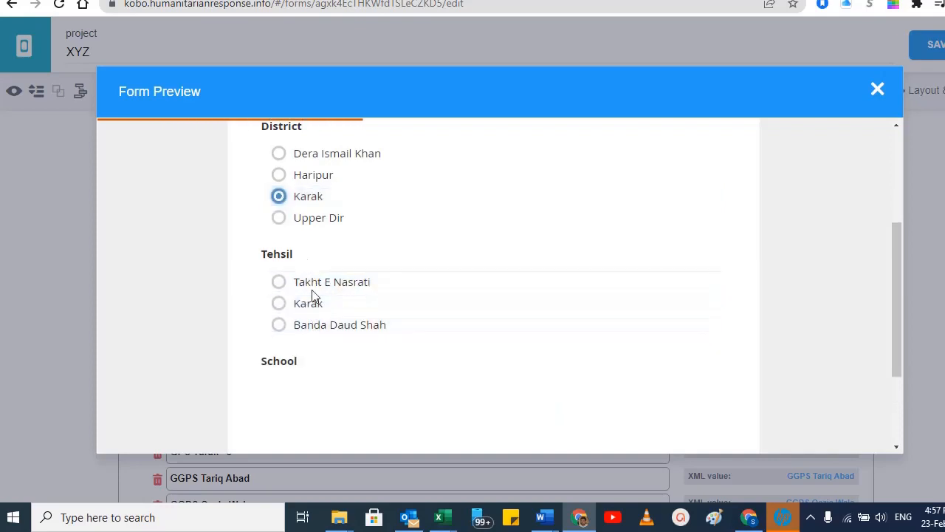
pyautogui.click(278, 153)
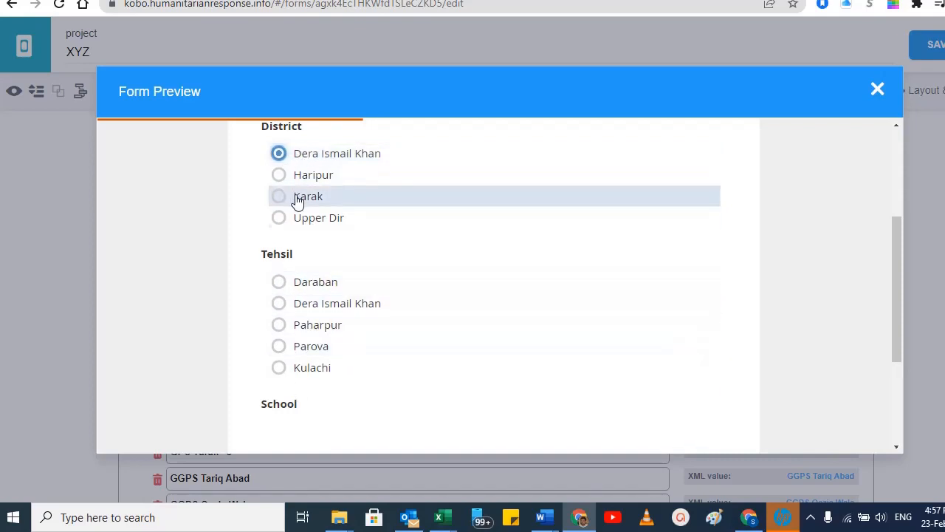
pyautogui.click(280, 217)
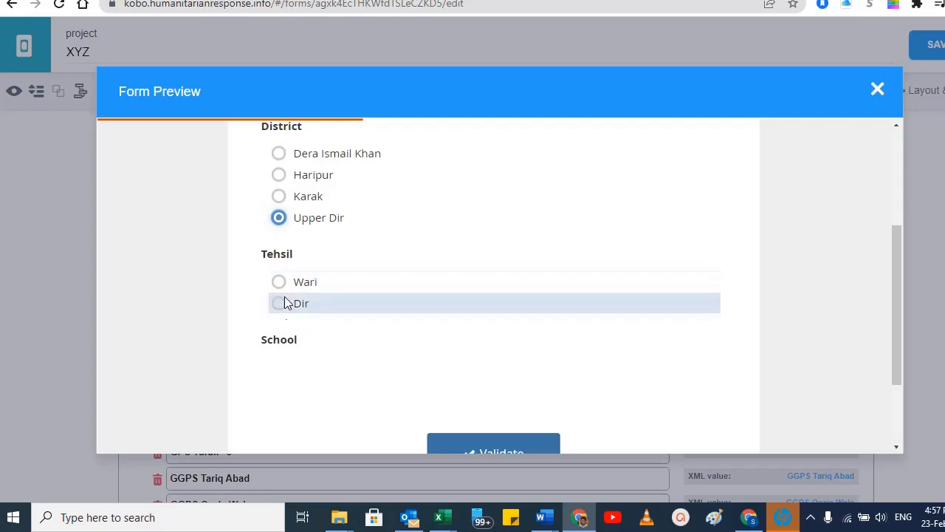
# Choose the tehsil Dir under Upper Dir in the preview and review its schools.
pyautogui.click(280, 308)
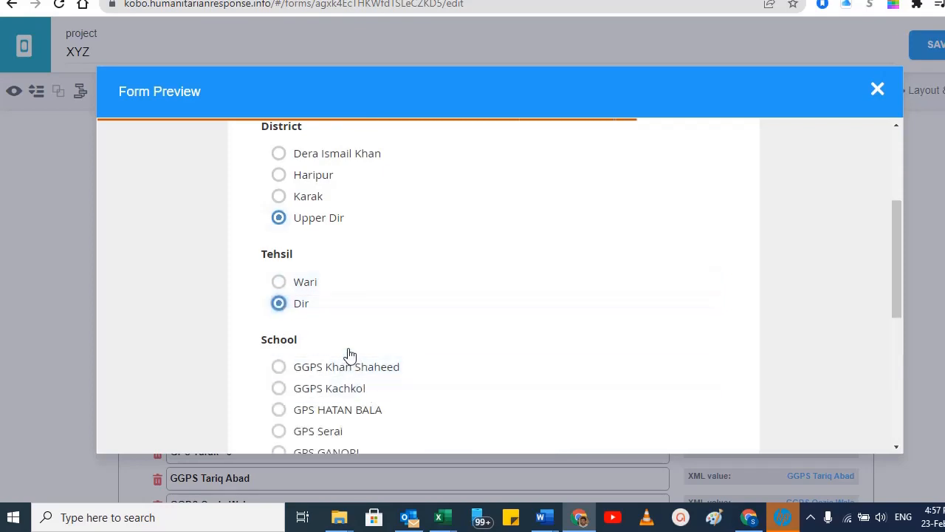
pyautogui.scroll(-5, 347, 353)
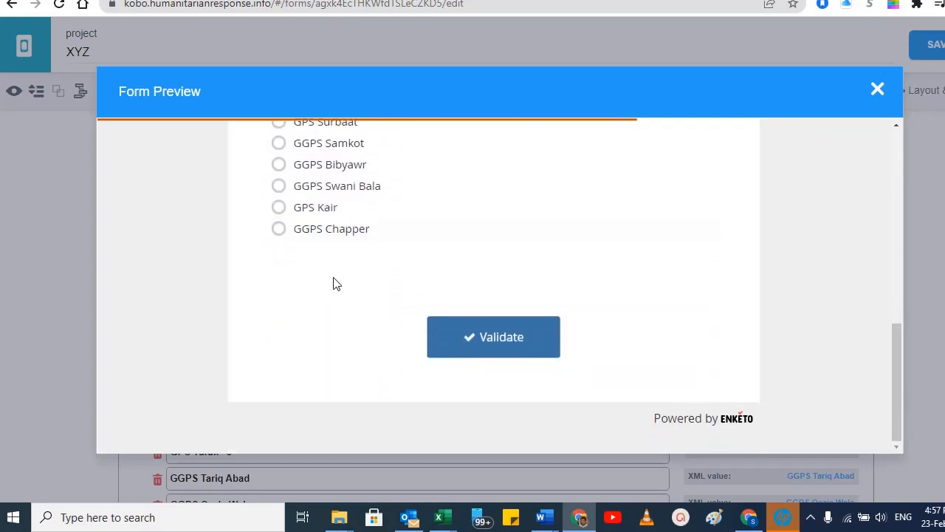
pyautogui.scroll(3, 333, 280)
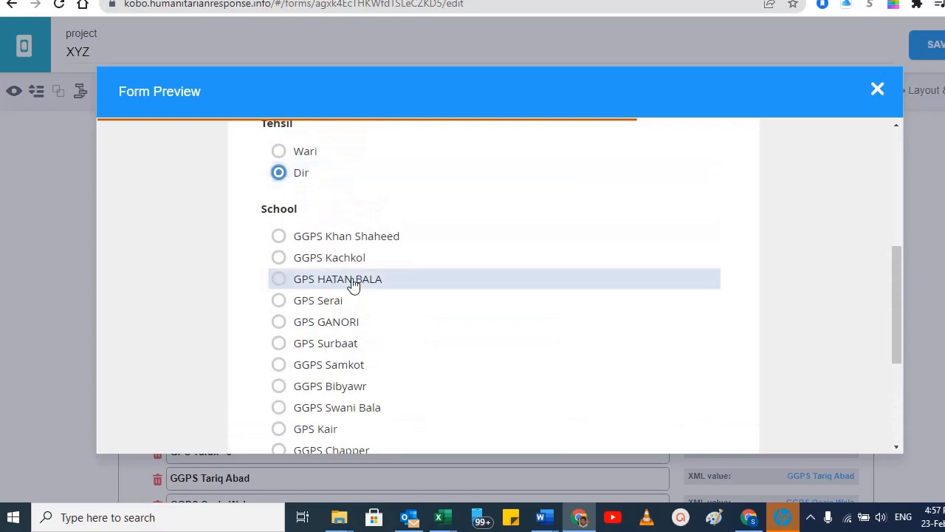
pyautogui.scroll(-3, 352, 295)
pyautogui.scroll(4, 352, 296)
pyautogui.scroll(1, 340, 288)
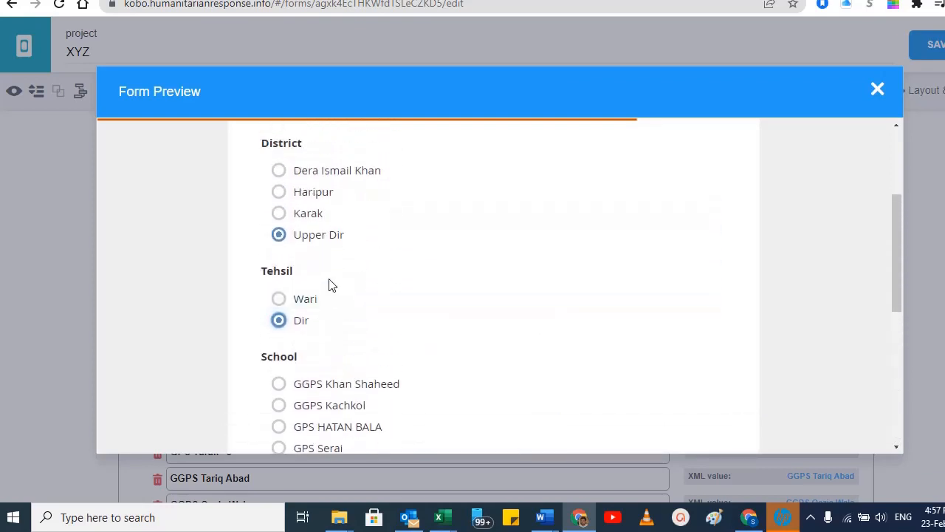
# Switch the previewed tehsil to Wari and check its list of schools through to the end.
pyautogui.click(289, 301)
pyautogui.scroll(-2, 359, 264)
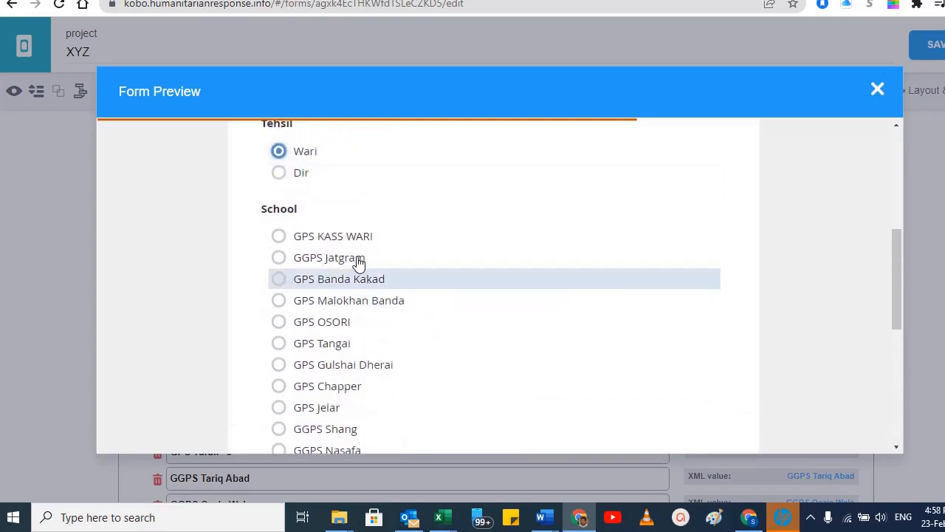
pyautogui.scroll(-4, 350, 279)
pyautogui.scroll(-1, 358, 329)
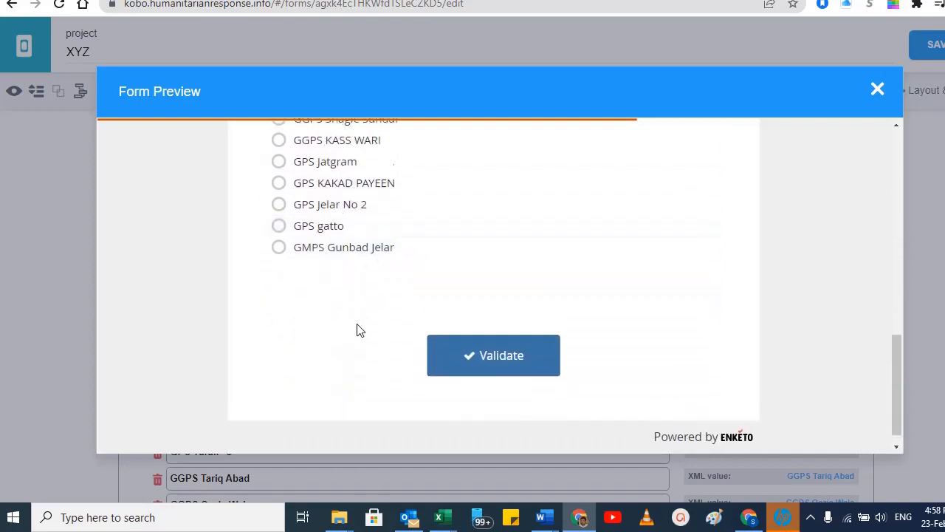
# Choose the district Dera Ismail Khan and the tehsil Daraban in the preview and check the schools offered.
pyautogui.scroll(10, 359, 329)
pyautogui.click(281, 170)
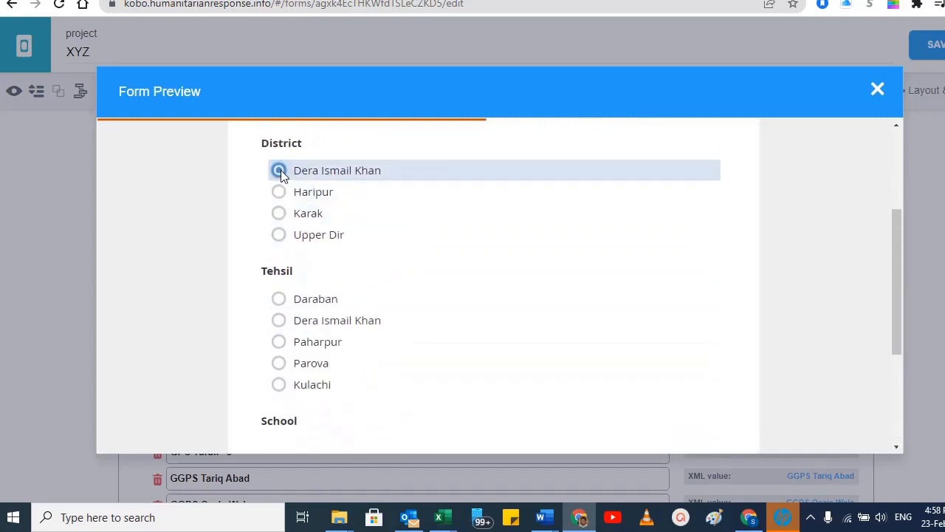
pyautogui.click(279, 303)
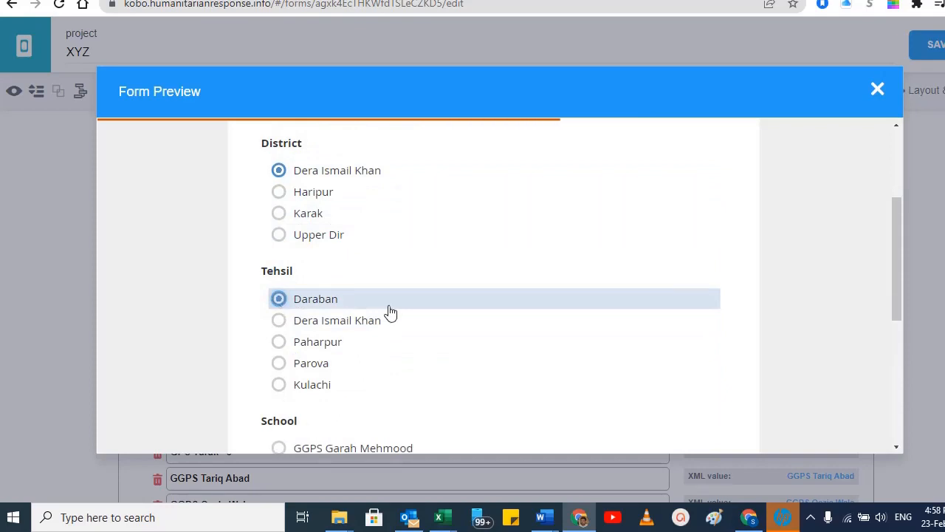
pyautogui.scroll(-4, 390, 312)
pyautogui.scroll(2, 352, 325)
pyautogui.scroll(-3, 352, 294)
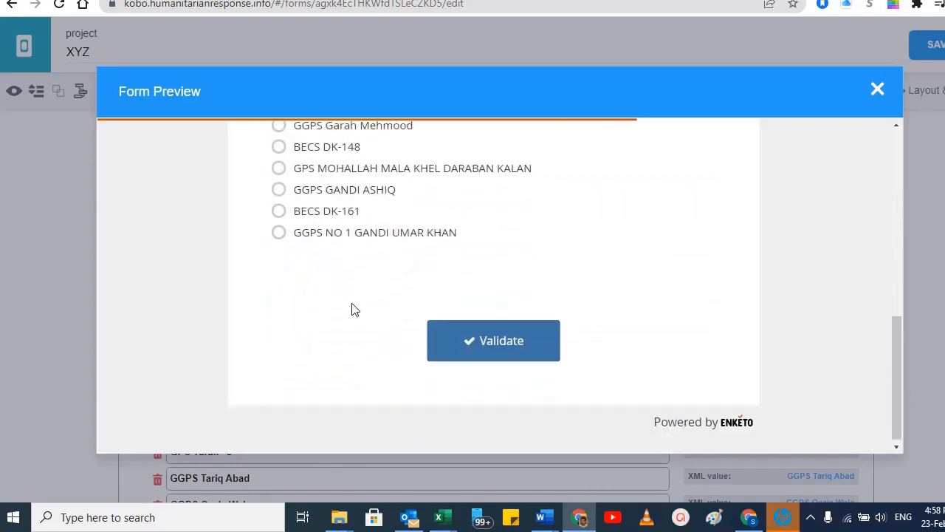
pyautogui.scroll(2, 327, 339)
pyautogui.scroll(5, 330, 342)
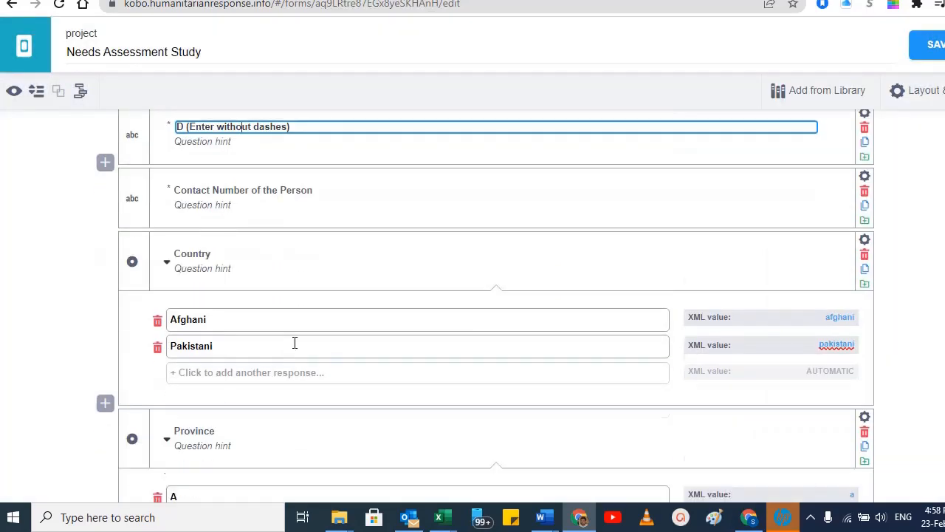
# Examine the Needs Assessment Study form, focusing on "Beneficiary of Any other program (Y/N)" and its follow-up question "If Yes, What Support".
pyautogui.scroll(-1, 294, 342)
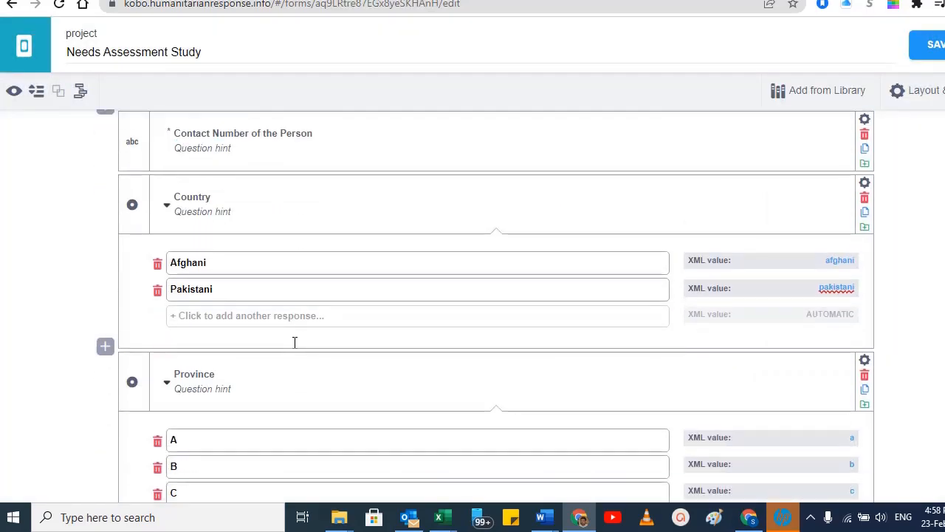
pyautogui.scroll(-5, 293, 339)
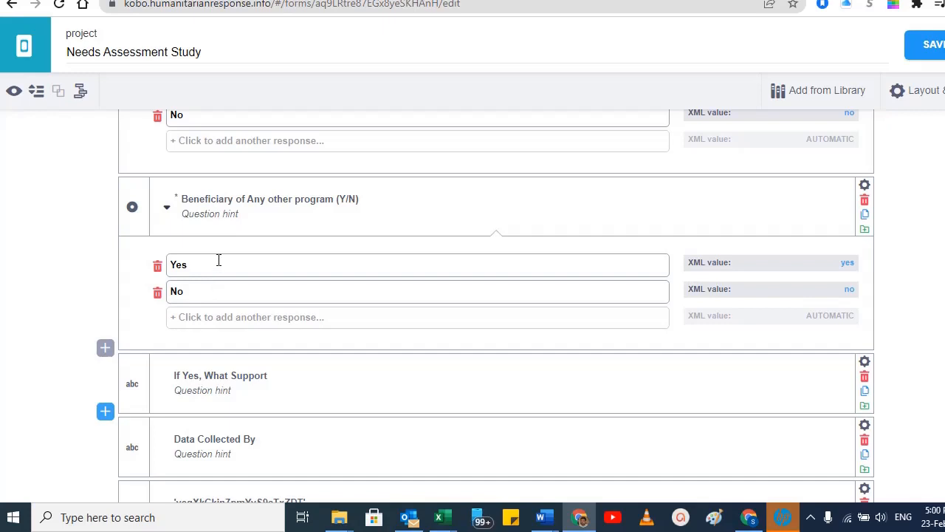
pyautogui.scroll(-1, 219, 260)
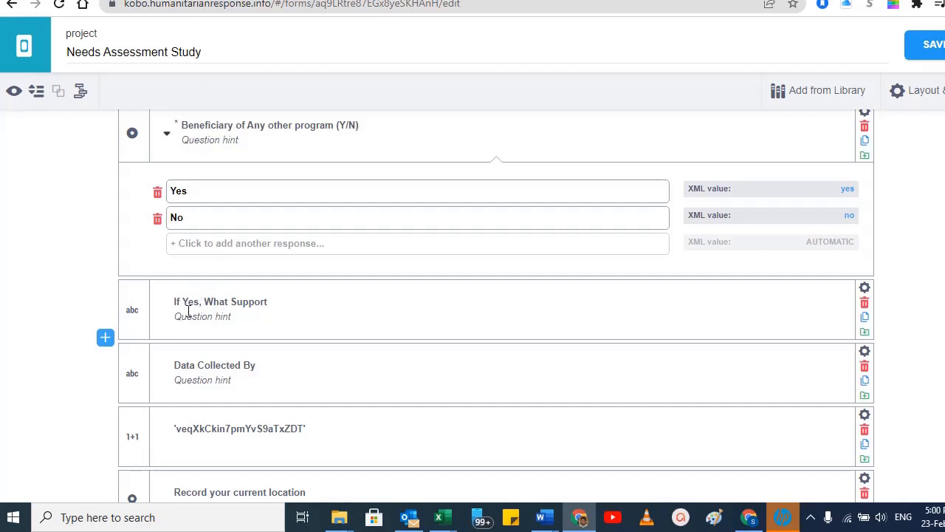
pyautogui.scroll(-1, 184, 310)
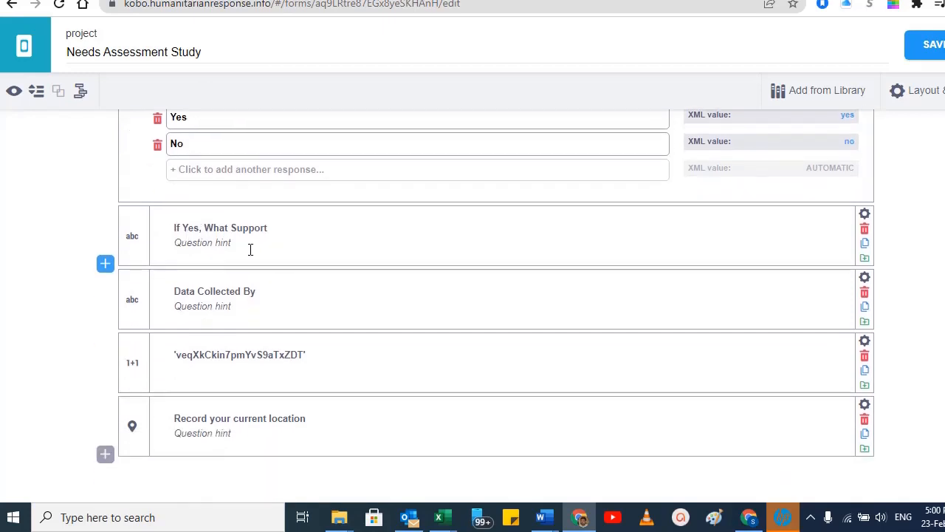
pyautogui.scroll(1, 250, 249)
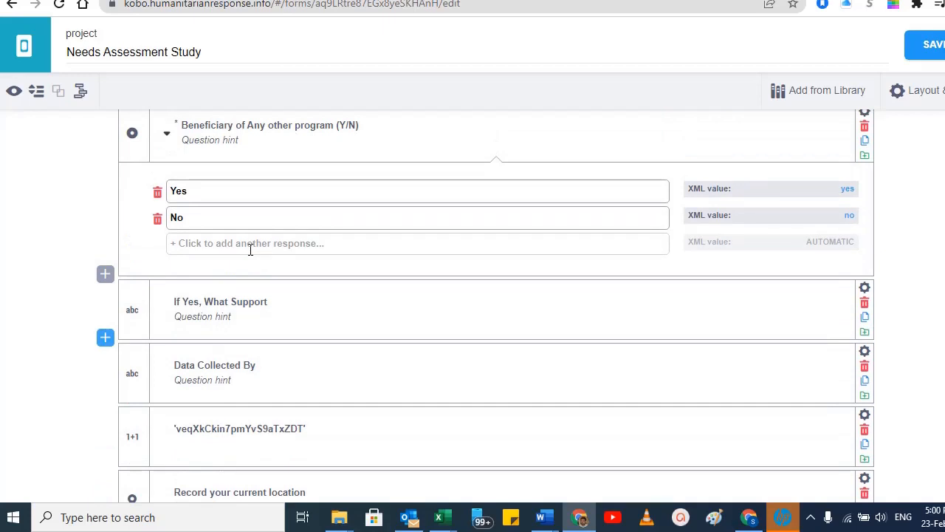
pyautogui.scroll(1, 250, 250)
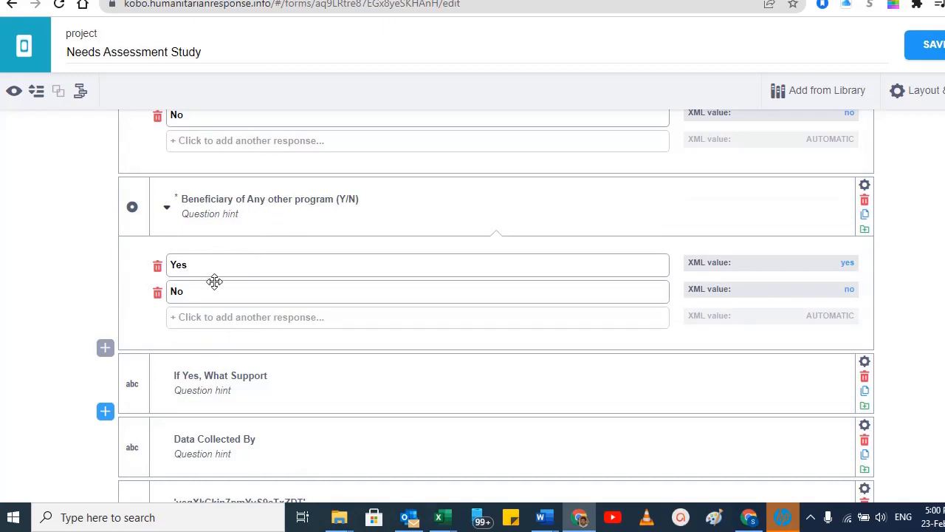
pyautogui.scroll(-1, 215, 288)
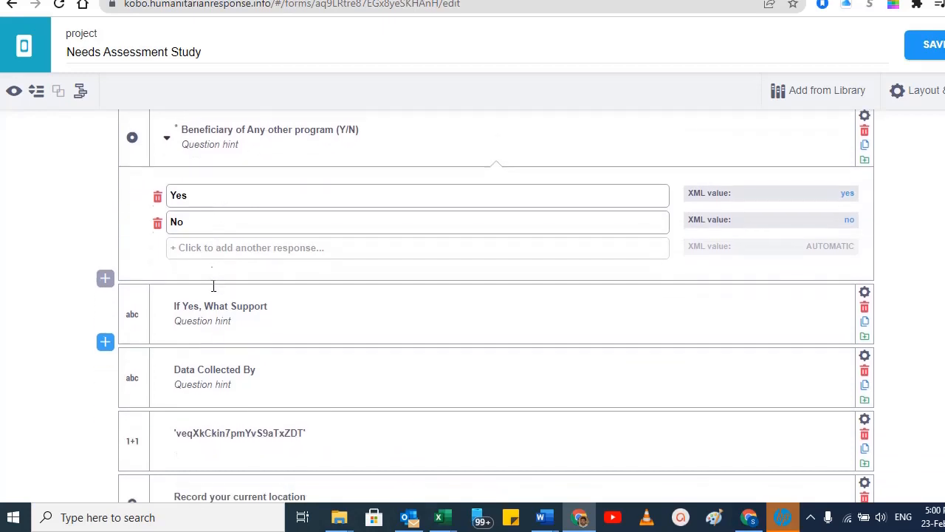
pyautogui.click(177, 302)
pyautogui.moveTo(177, 302); pyautogui.dragTo(307, 302)
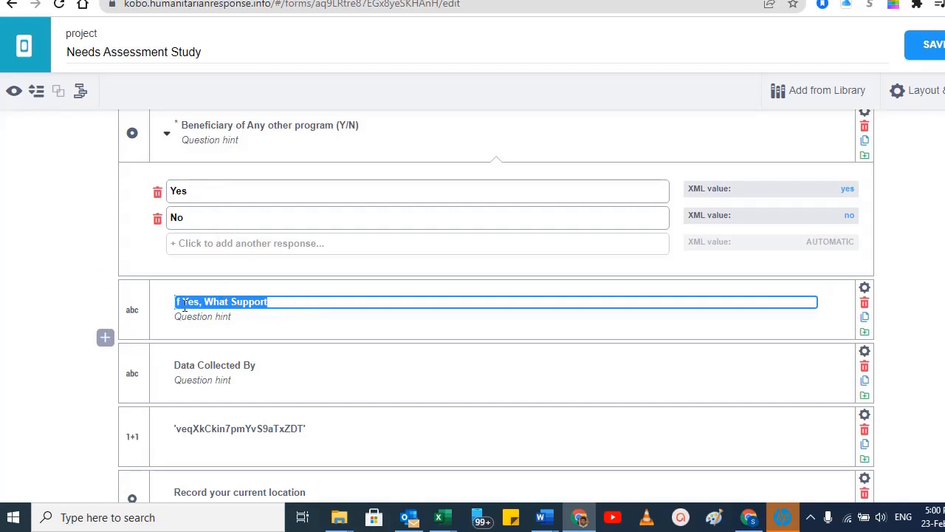
# Make a response to the "If Yes, What Support" question mandatory in its question options.
pyautogui.click(865, 287)
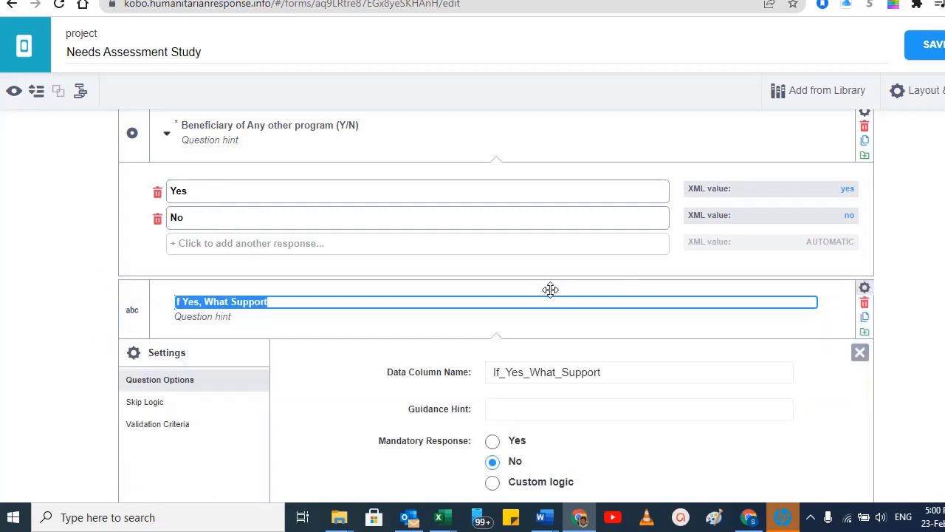
pyautogui.scroll(-2, 550, 295)
pyautogui.scroll(-1, 554, 307)
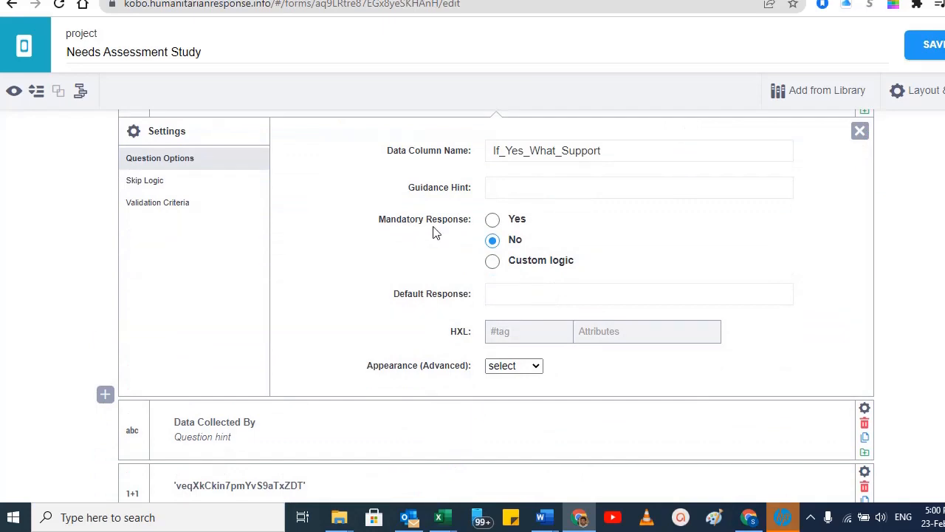
pyautogui.click(493, 220)
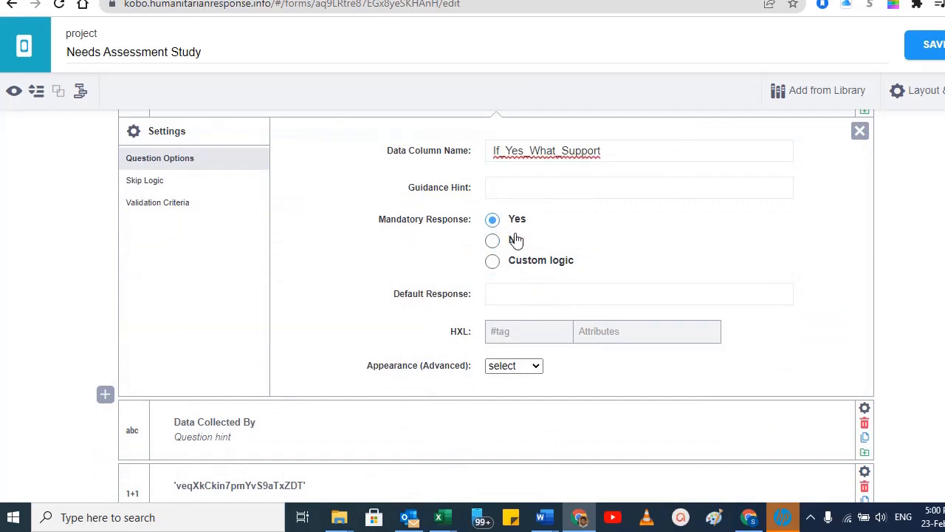
pyautogui.click(517, 367)
pyautogui.click(518, 369)
# Add skip logic showing "If Yes, What Support" only when "Beneficiary of Any other program (Y/N)" = Yes, and save the form.
pyautogui.click(161, 182)
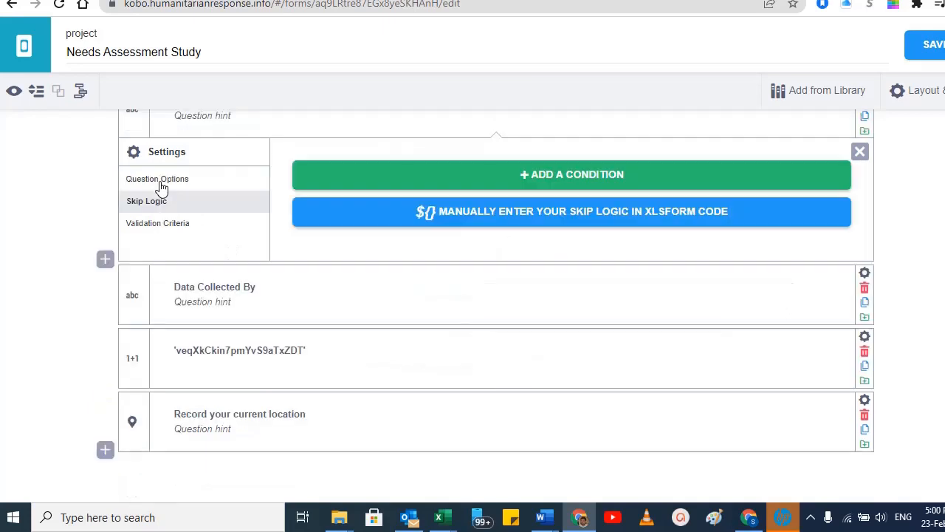
pyautogui.scroll(2, 589, 329)
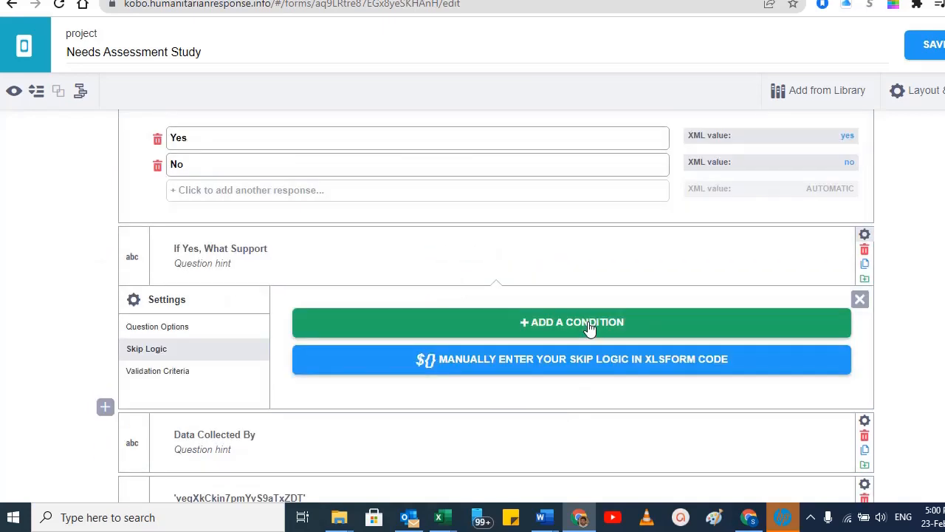
pyautogui.click(589, 328)
pyautogui.scroll(-2, 566, 344)
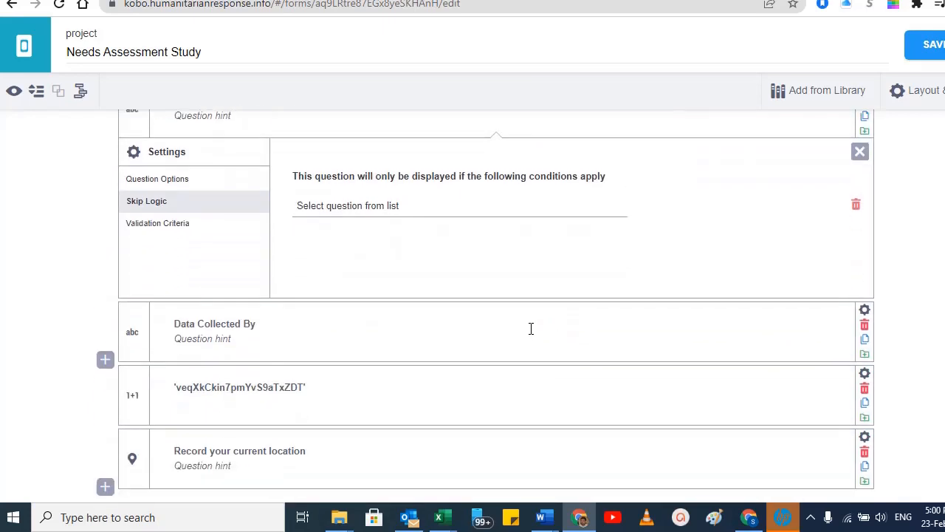
pyautogui.click(396, 210)
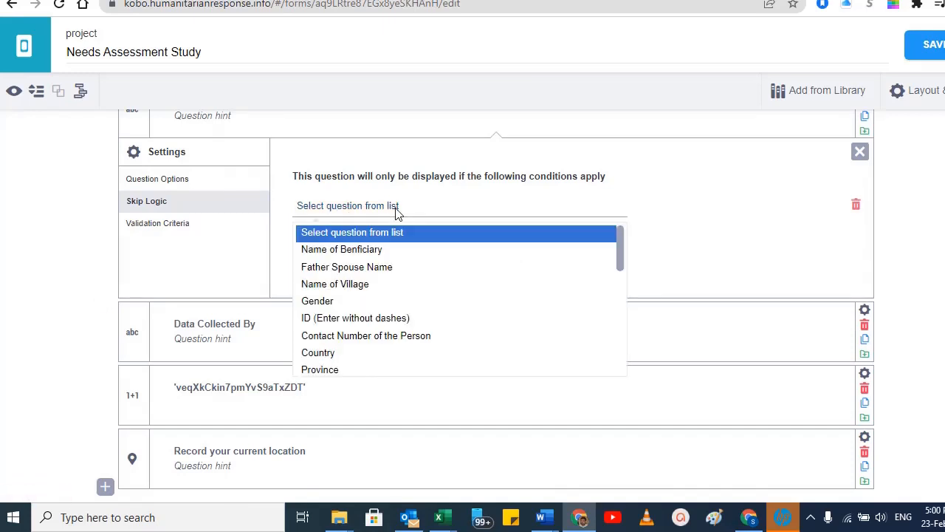
pyautogui.scroll(-5, 396, 318)
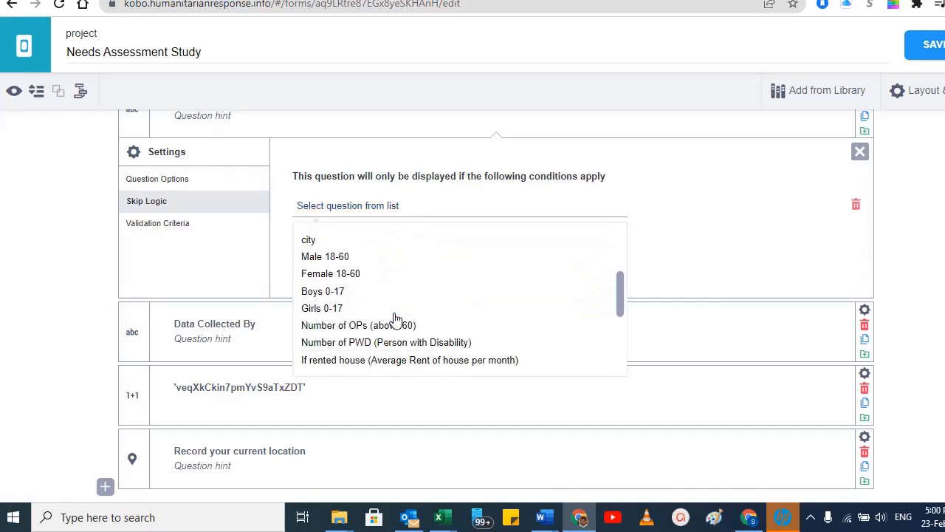
pyautogui.scroll(-5, 396, 318)
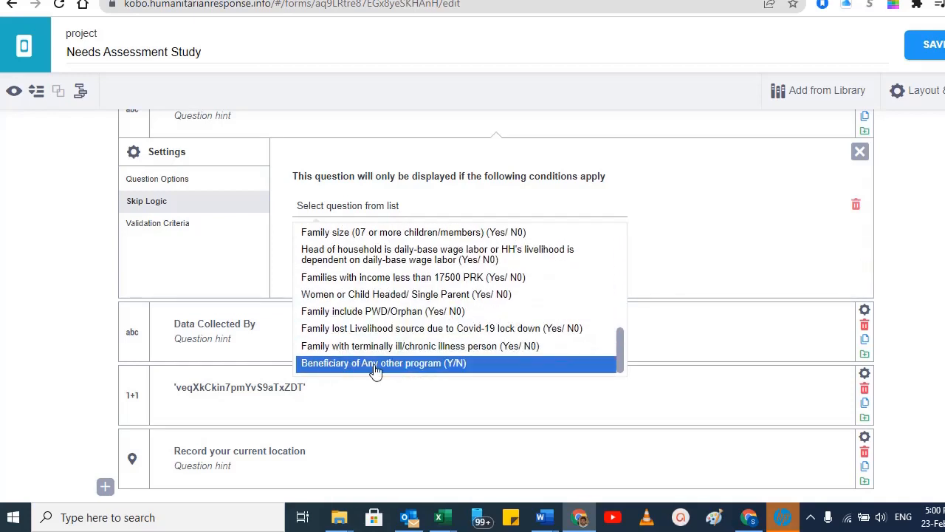
pyautogui.click(454, 366)
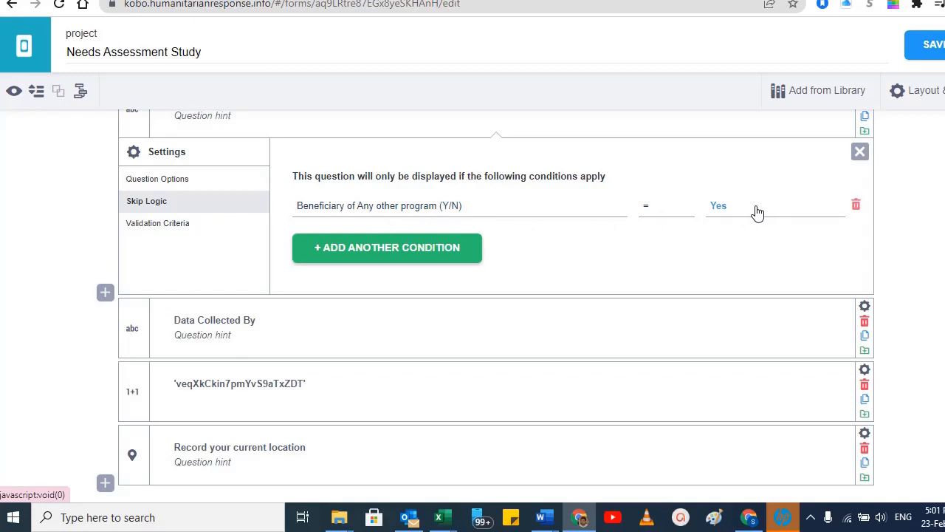
pyautogui.click(930, 47)
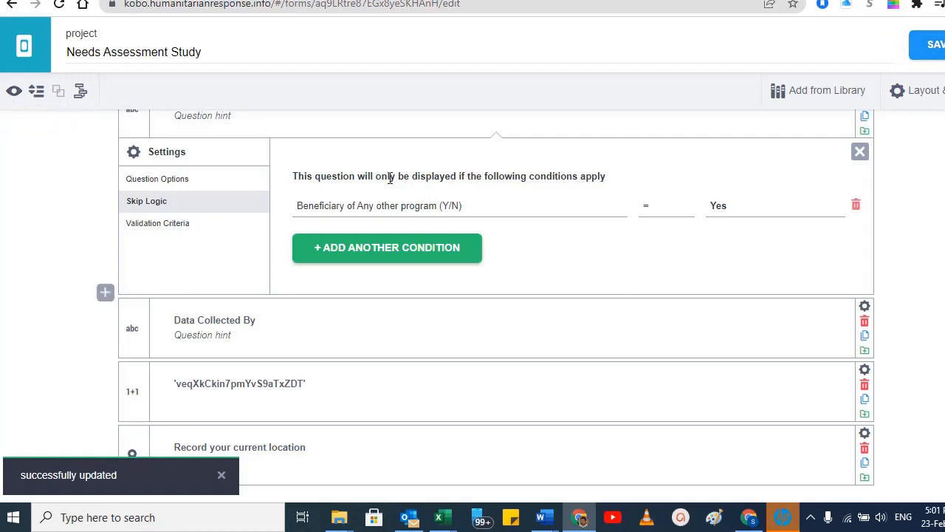
# Preview the form and test the skip logic by answering "Beneficiary of Any other program (Y/N)" with No, Yes and No again.
pyautogui.click(15, 90)
pyautogui.scroll(-15, 535, 271)
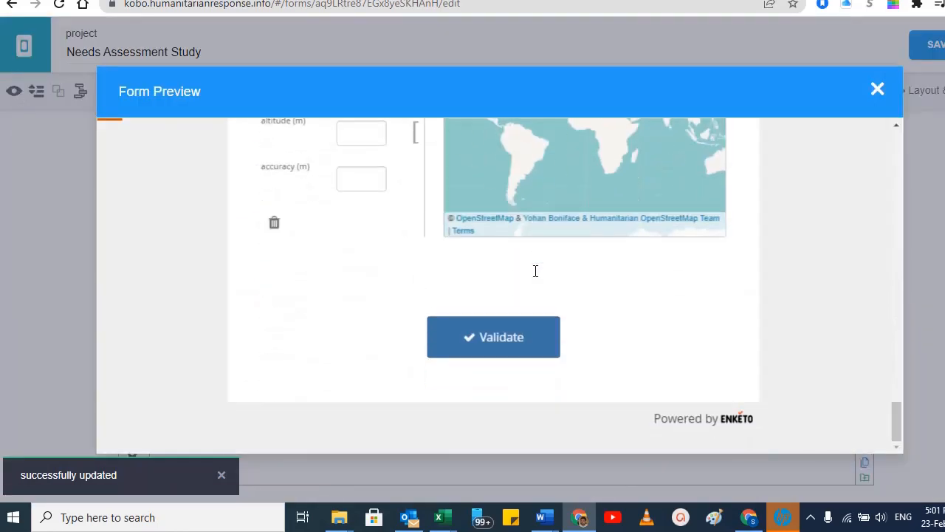
pyautogui.scroll(10, 535, 271)
pyautogui.scroll(-2, 536, 273)
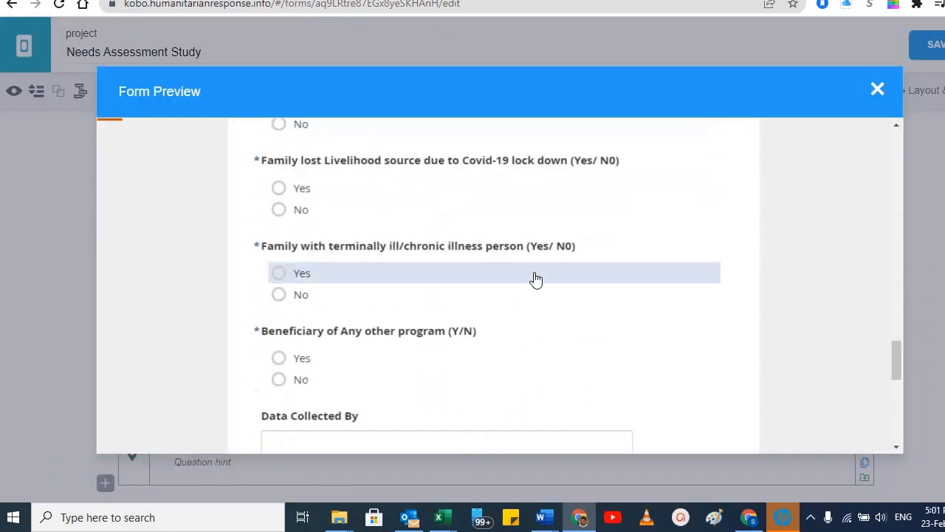
pyautogui.scroll(-2, 536, 279)
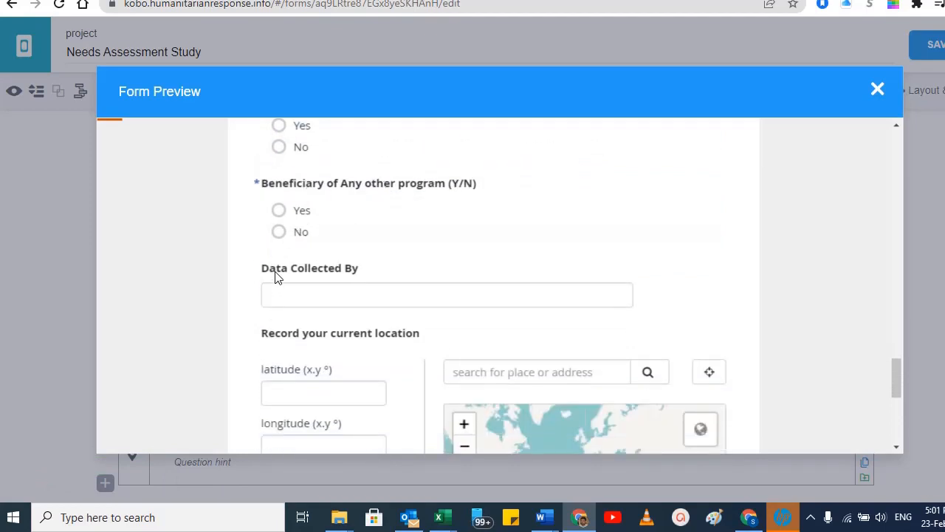
pyautogui.click(279, 234)
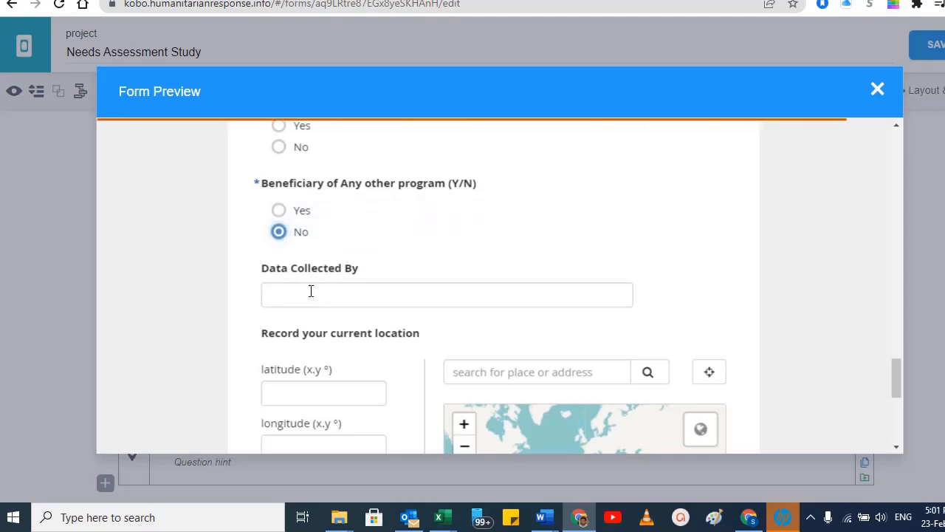
pyautogui.click(279, 210)
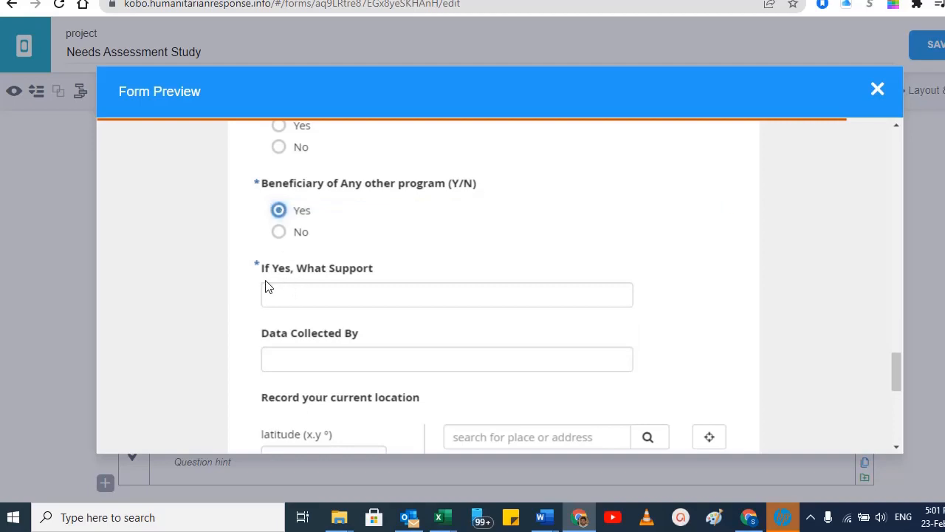
pyautogui.click(279, 234)
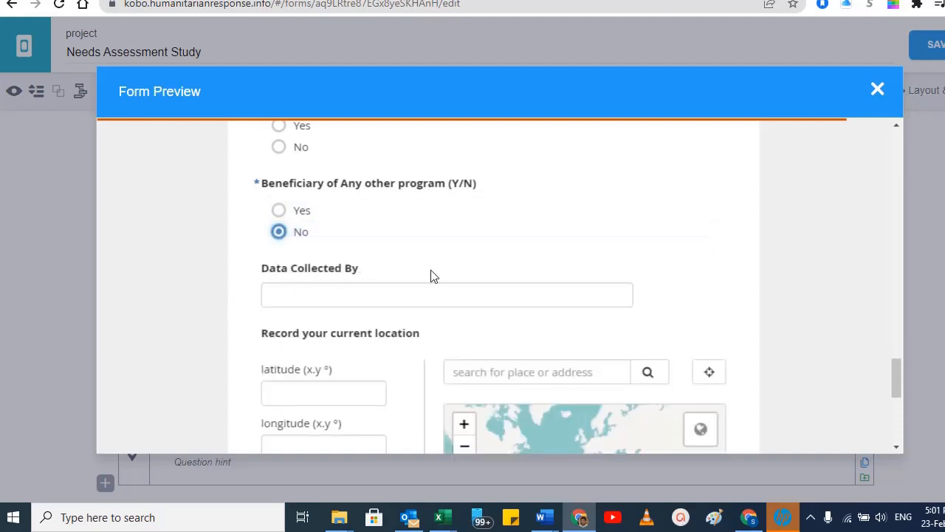
# Look over the "Record your current location" question in the preview and close the preview.
pyautogui.scroll(-3, 434, 276)
pyautogui.scroll(1, 297, 319)
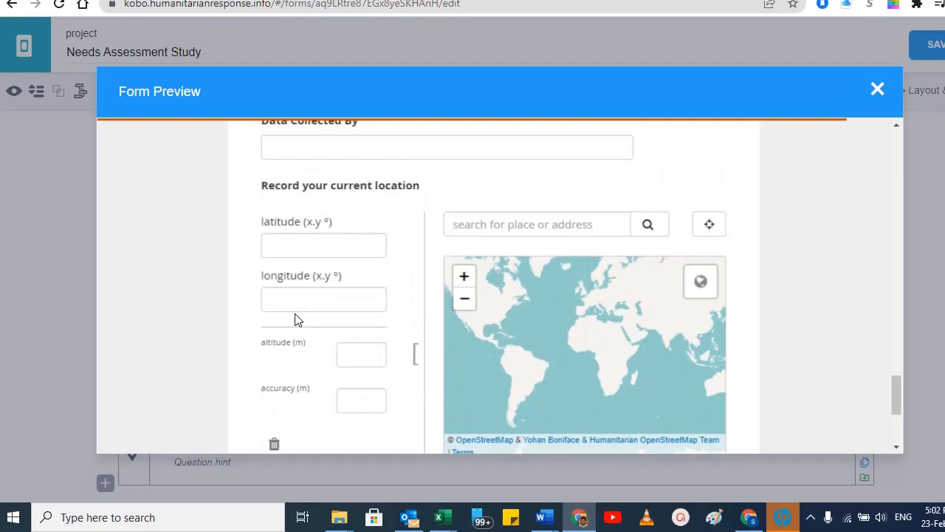
pyautogui.scroll(-1, 295, 319)
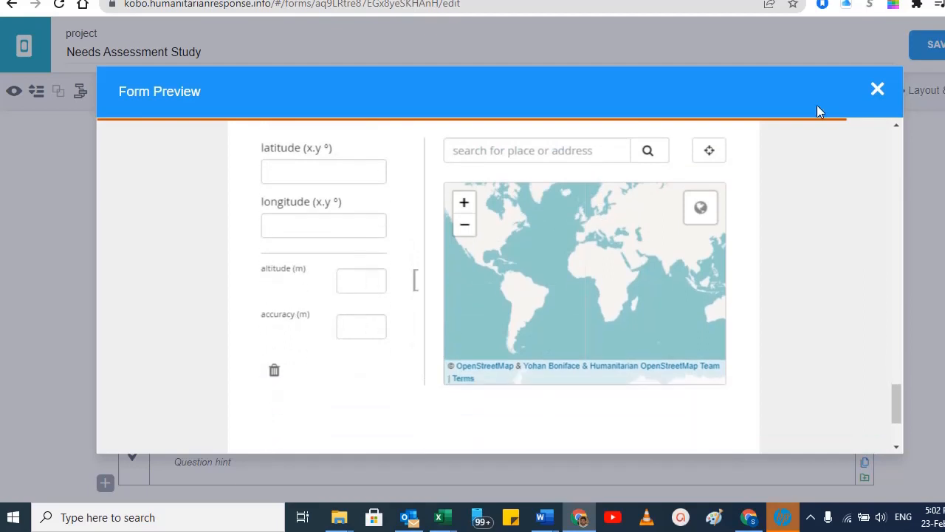
pyautogui.click(878, 89)
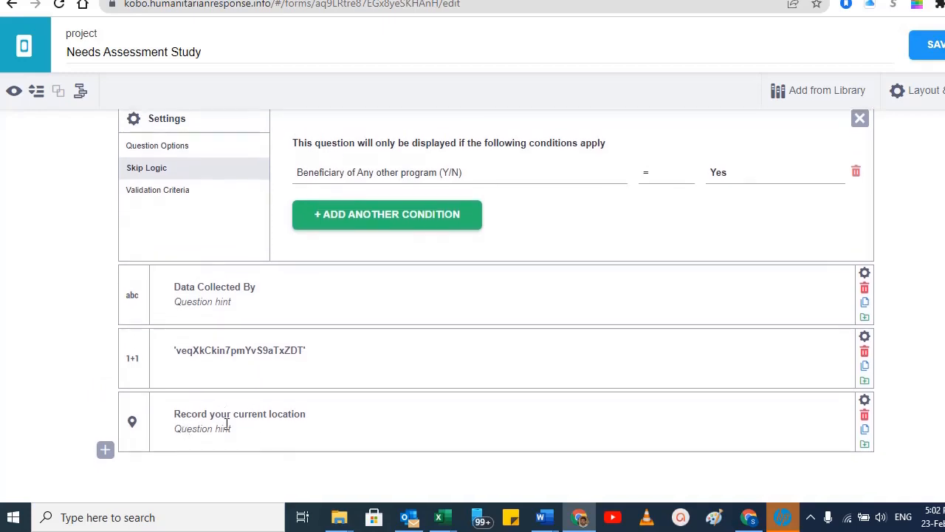
# Replace the "Record your current location" question with a new Point question at the end of the form and save the form.
pyautogui.click(864, 415)
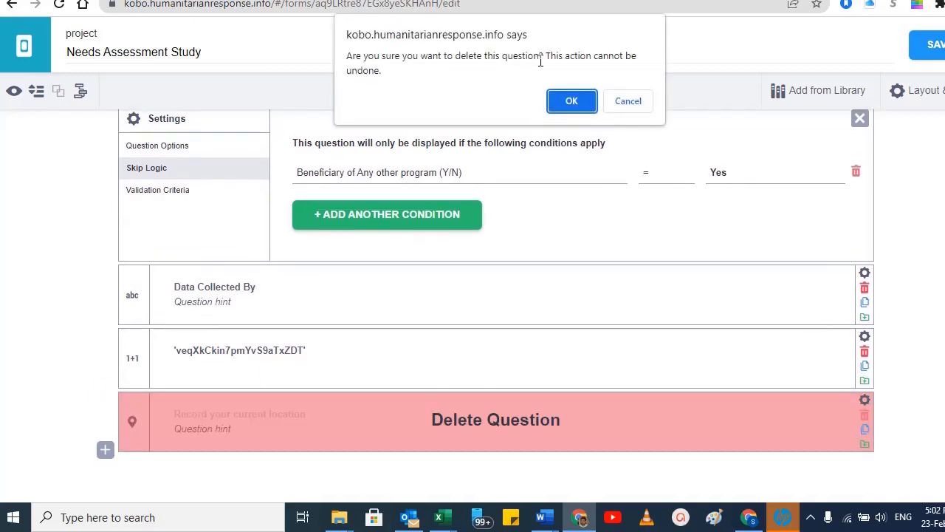
pyautogui.click(572, 101)
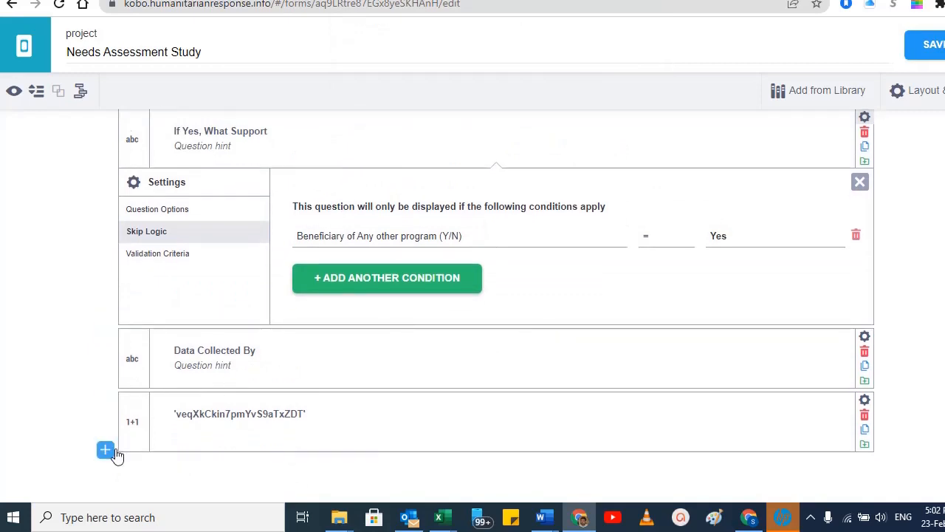
pyautogui.click(105, 450)
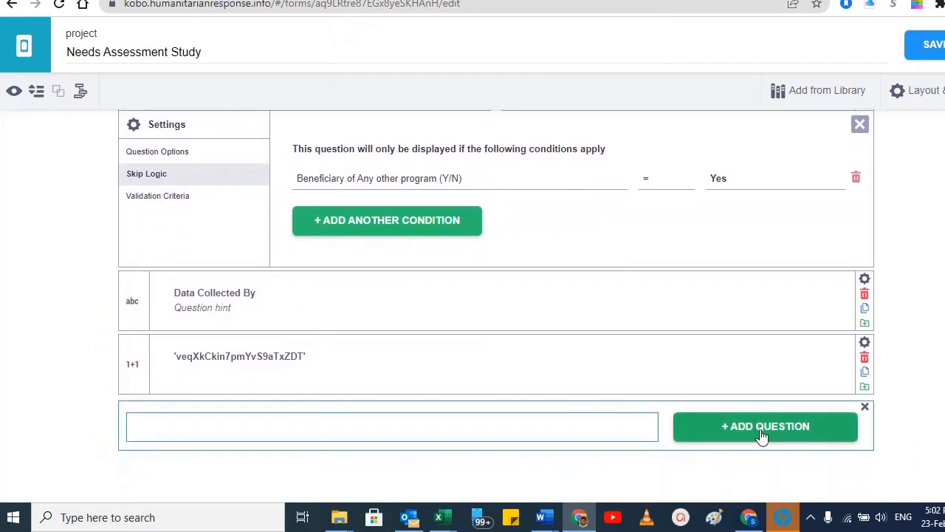
pyautogui.click(762, 429)
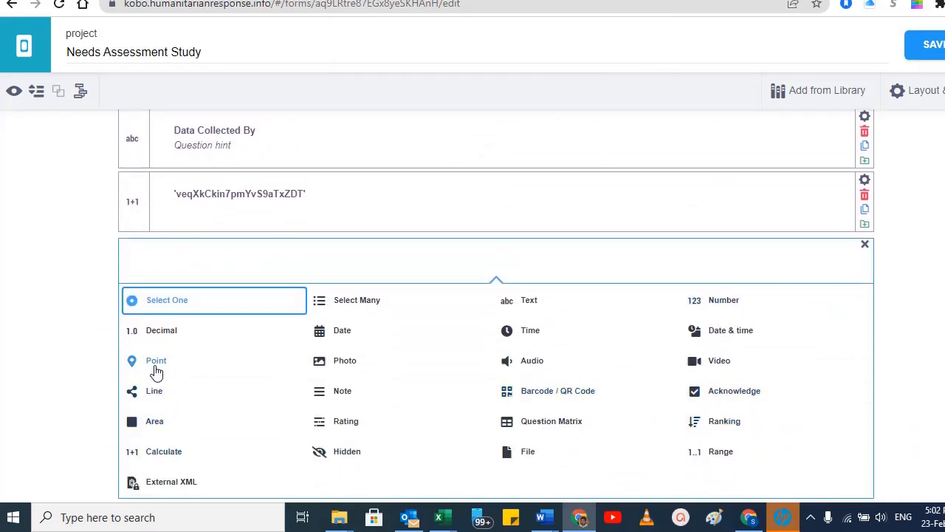
pyautogui.click(156, 362)
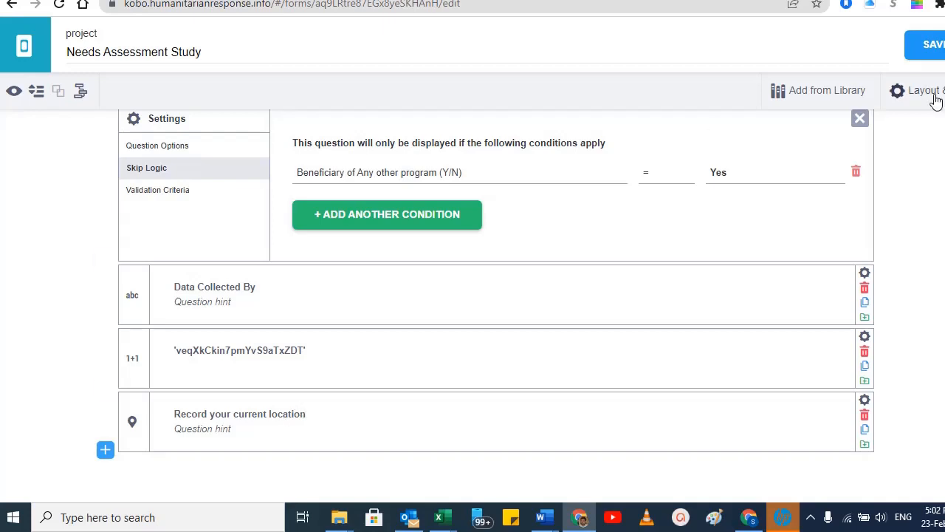
pyautogui.click(935, 50)
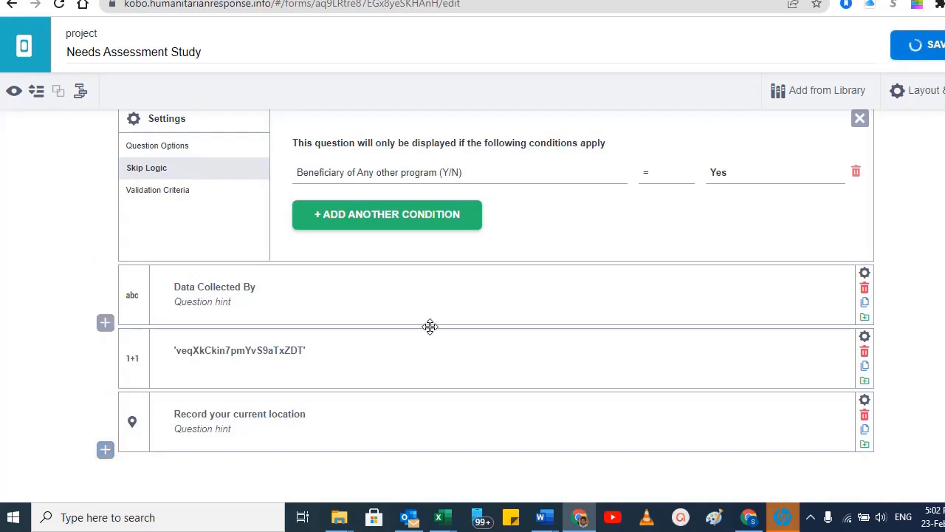
# Preview the form again and examine the location question's latitude, longitude, altitude and accuracy fields and its map.
pyautogui.click(14, 90)
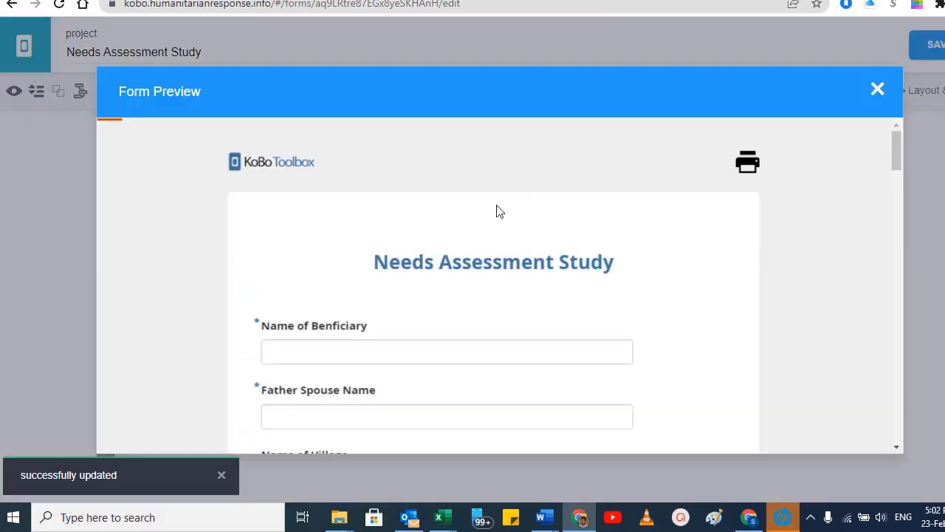
pyautogui.scroll(-15, 455, 270)
pyautogui.scroll(-10, 399, 267)
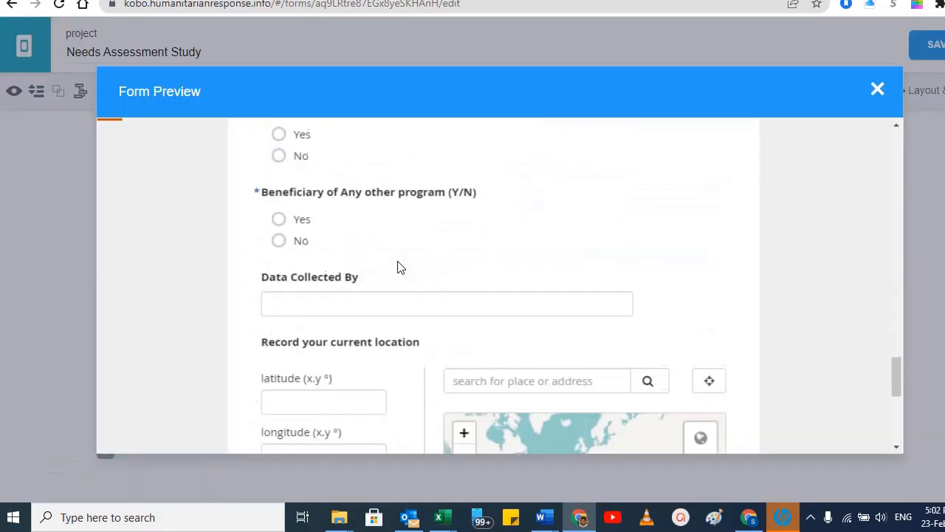
pyautogui.scroll(2, 399, 268)
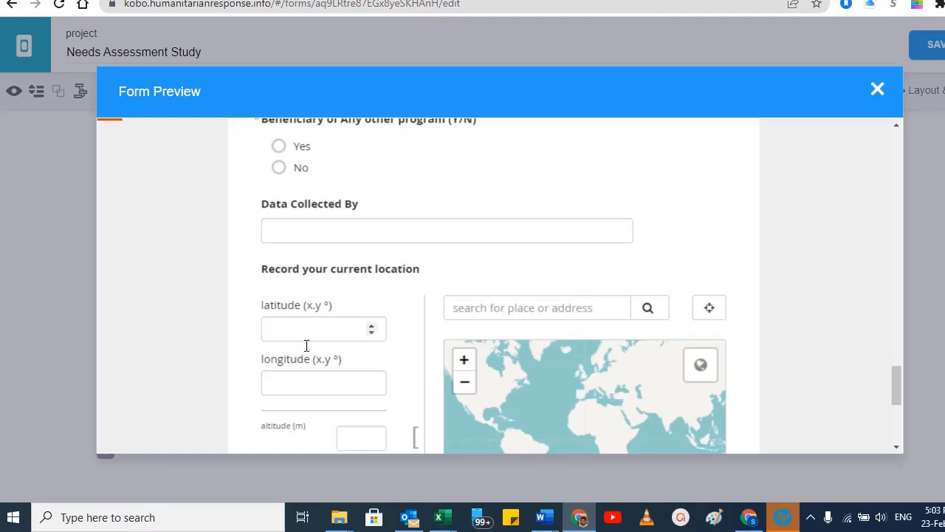
pyautogui.scroll(-1, 306, 344)
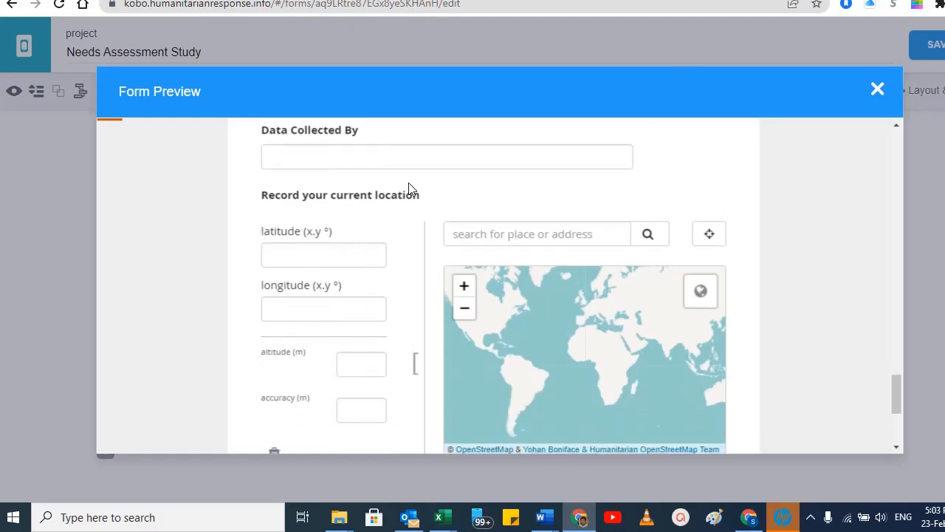
pyautogui.scroll(-1, 530, 294)
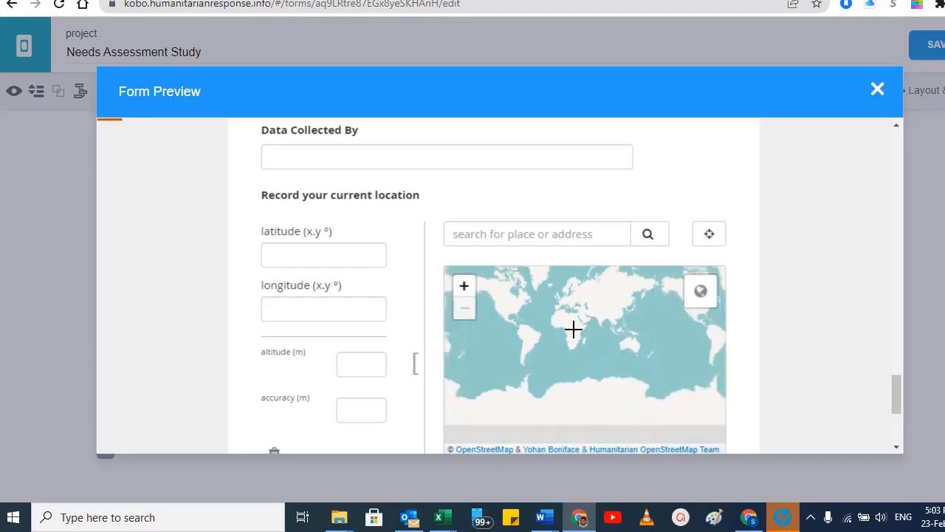
# Check the location question's place search and the location detection option in the preview.
pyautogui.click(531, 233)
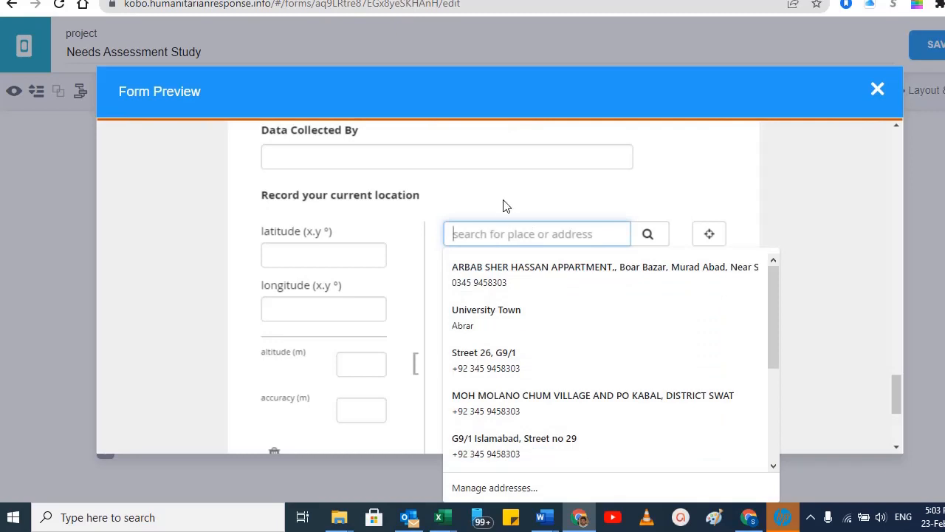
pyautogui.click(504, 205)
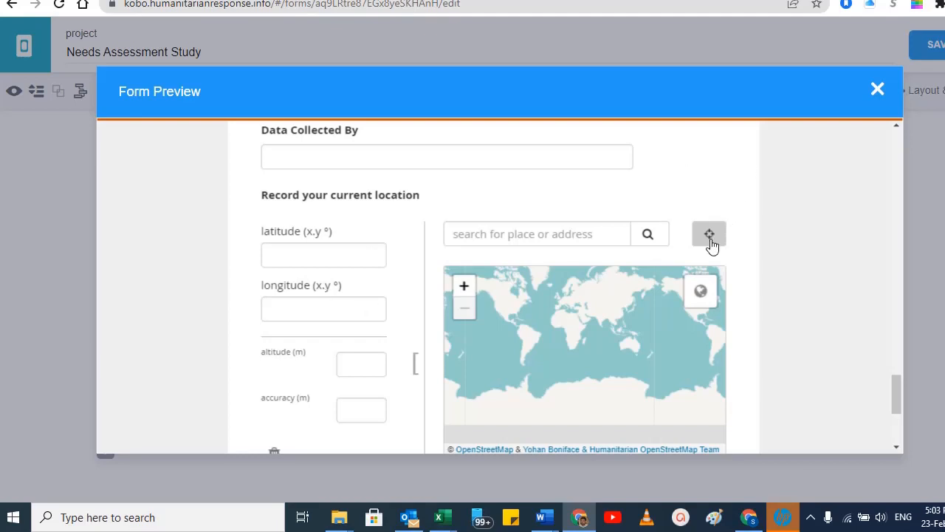
pyautogui.scroll(-3, 711, 245)
pyautogui.scroll(1, 332, 305)
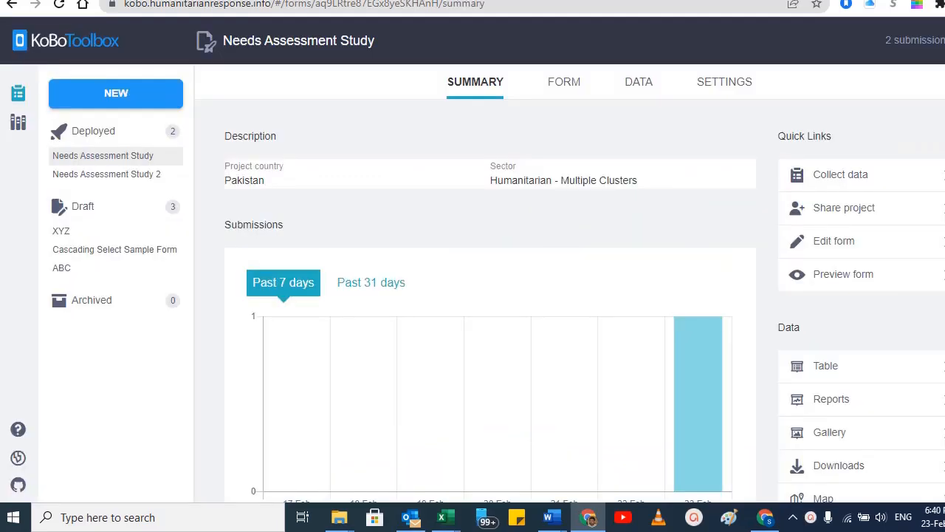
# Return from the Needs Assessment Study summary to the list of all projects.
pyautogui.click(22, 53)
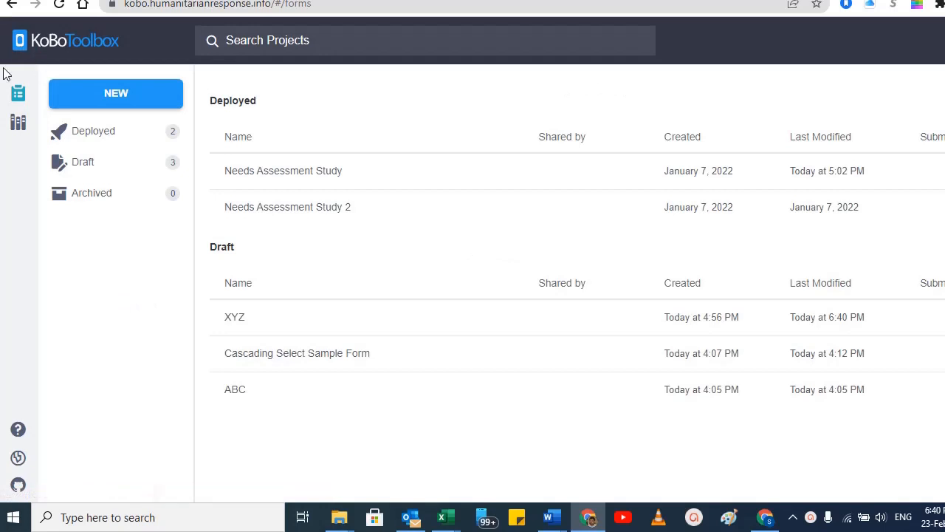
# Open the Needs Assessment Study project, review its submissions summary, and go to its form version page.
pyautogui.click(311, 176)
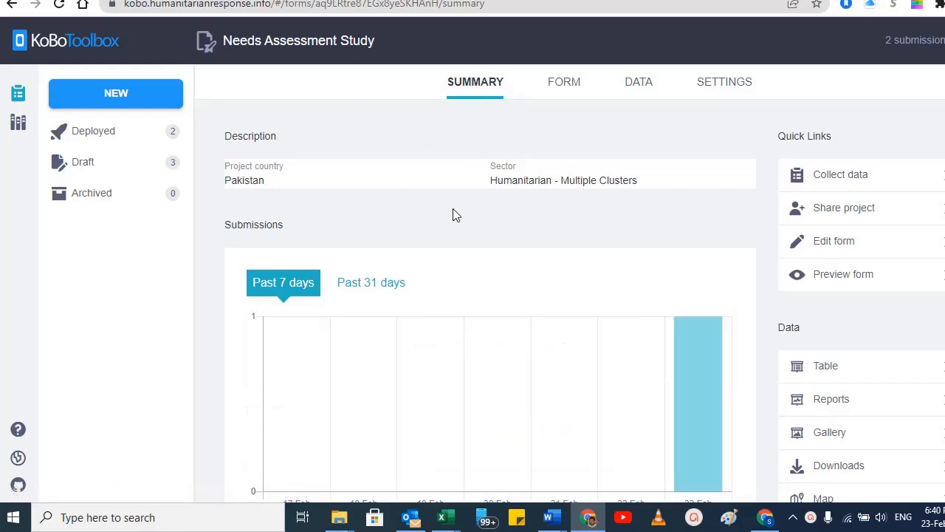
pyautogui.scroll(-3, 451, 222)
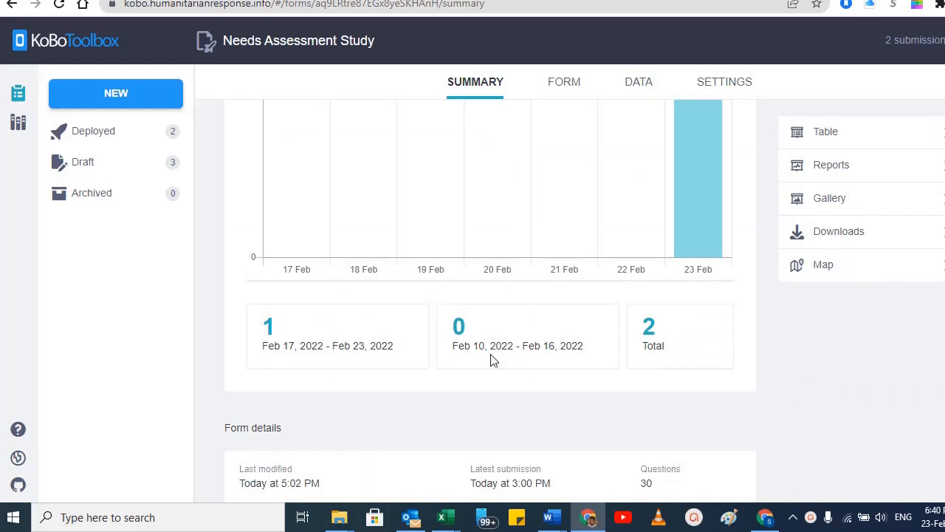
pyautogui.scroll(3, 665, 353)
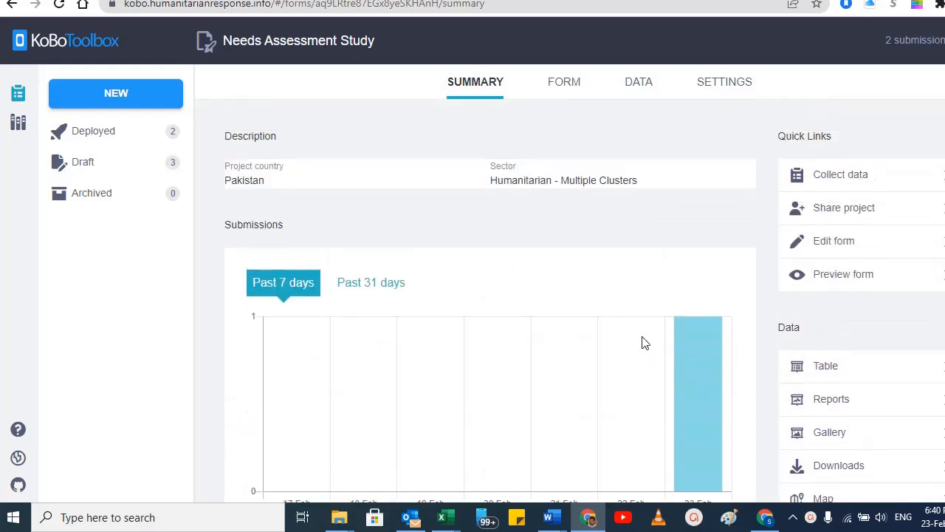
pyautogui.click(563, 85)
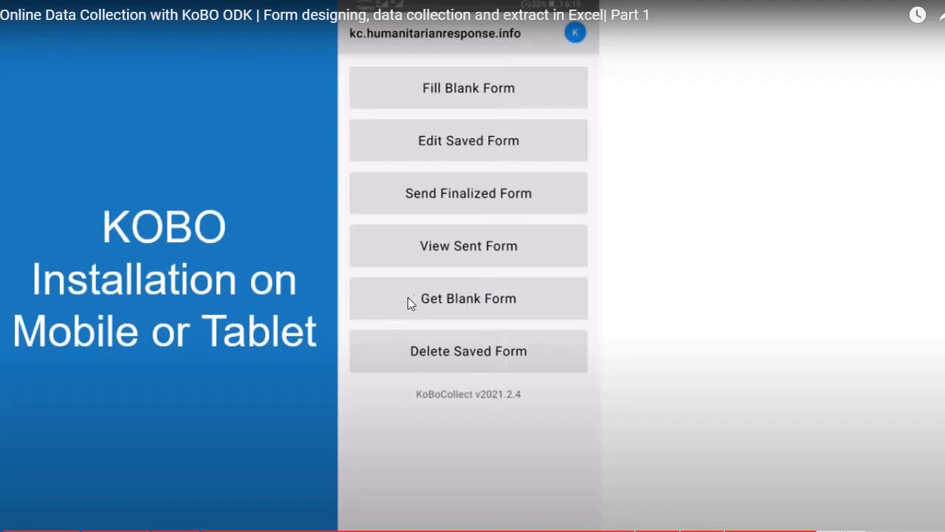
# Watch the KoBoCollect demonstration of getting the blank Needs Assessment Study form on a mobile device.
pyautogui.click(454, 304)
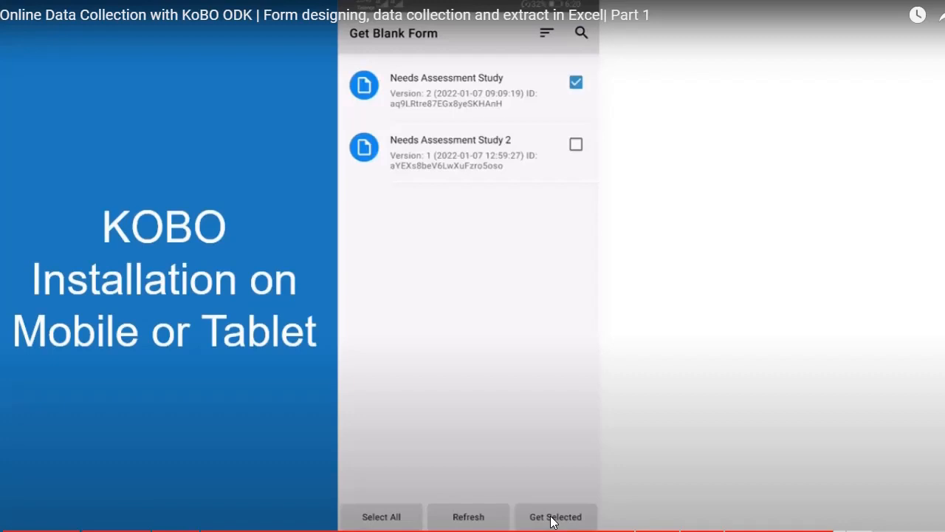
pyautogui.click(507, 318)
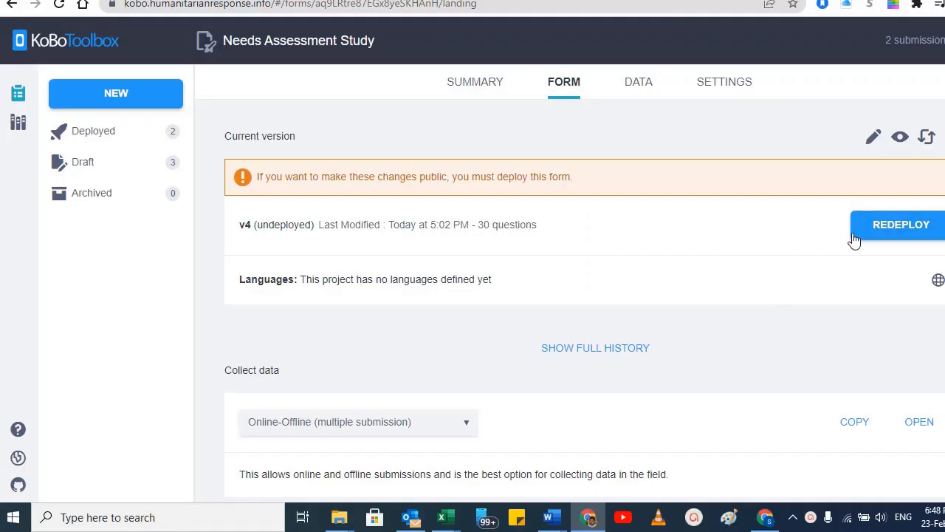
# Open the project's submission data table and check the validation status choices of the first submission.
pyautogui.scroll(-1, 622, 315)
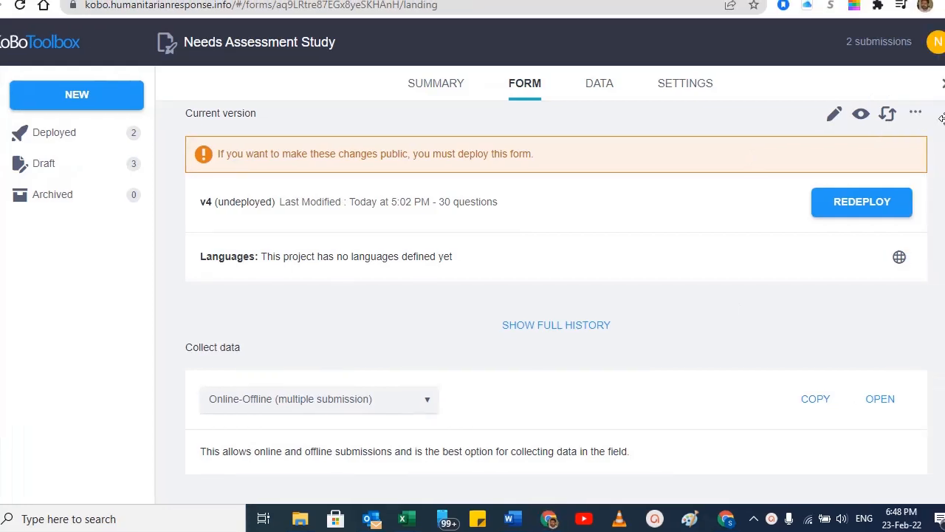
pyautogui.click(607, 89)
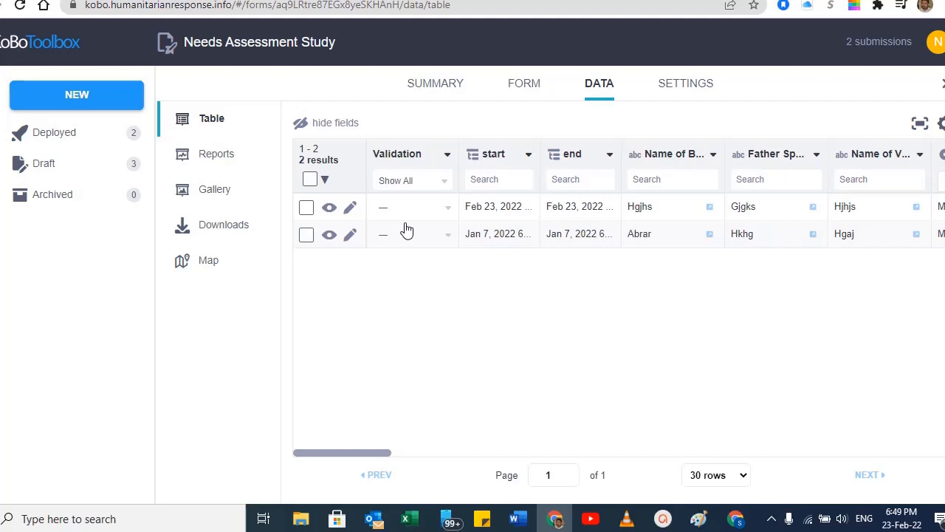
pyautogui.click(448, 212)
pyautogui.click(448, 212)
# Select all submissions in the data table and examine the bulk status, edit and delete options.
pyautogui.click(309, 181)
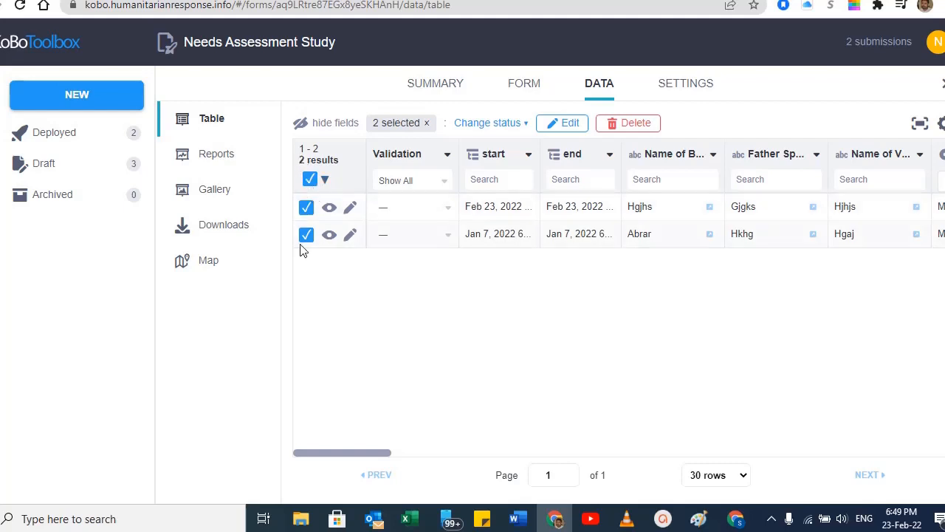
pyautogui.click(447, 210)
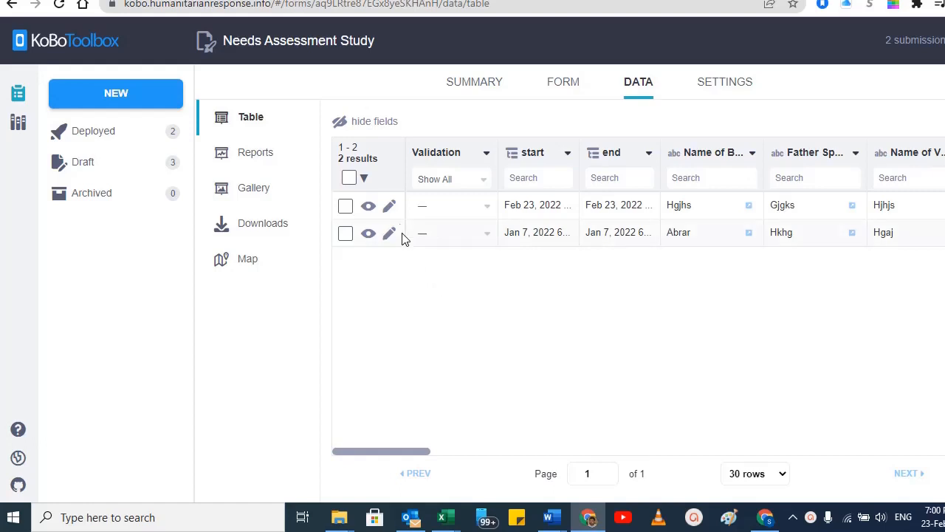
pyautogui.click(349, 179)
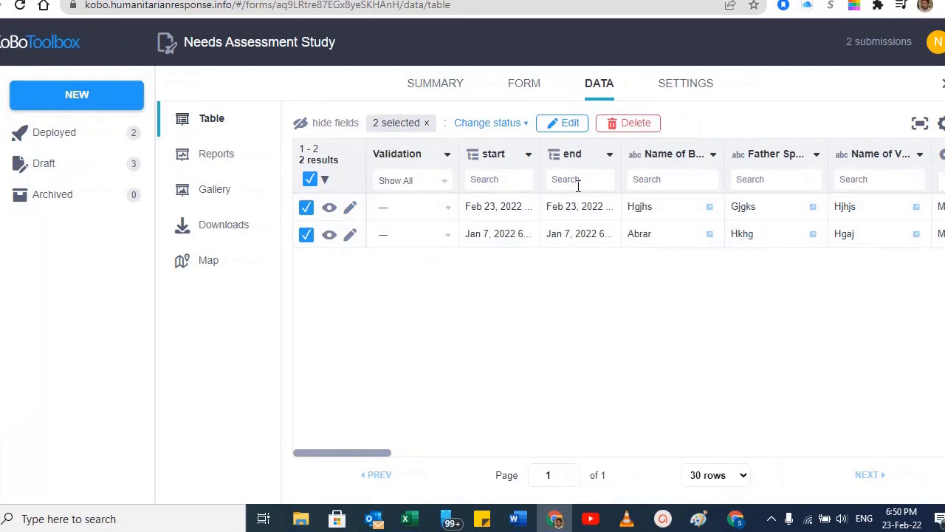
# Open the first submission for editing and examine its answers through to the recorded location and map.
pyautogui.click(352, 212)
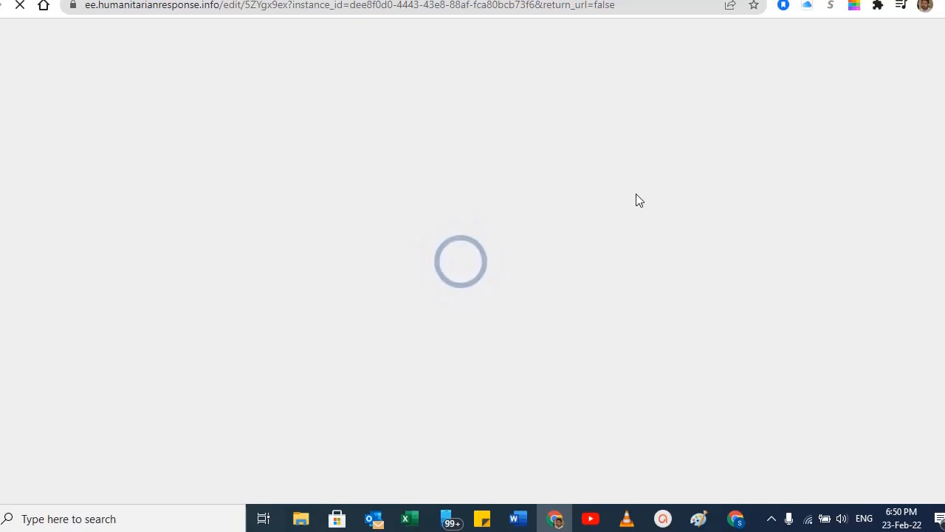
pyautogui.hotkey('ctrl', 'w')
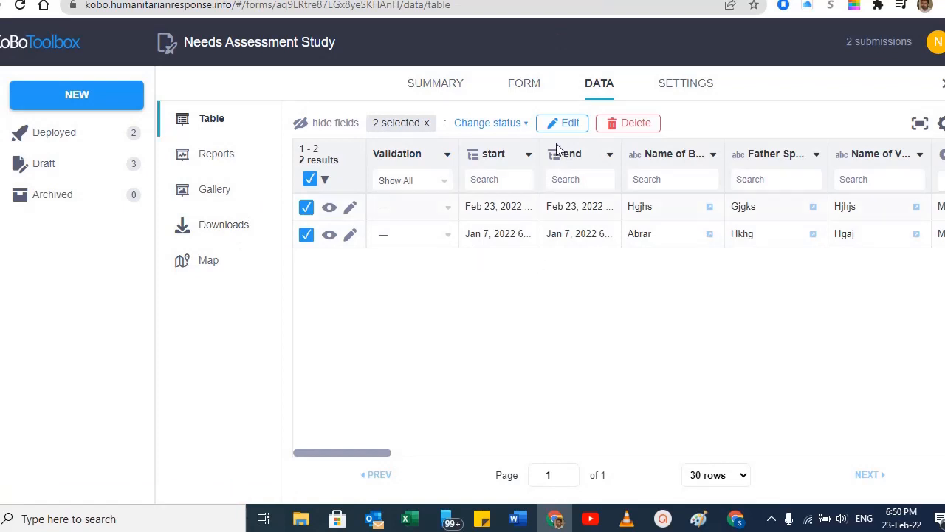
pyautogui.click(541, 124)
pyautogui.scroll(-16, 384, 294)
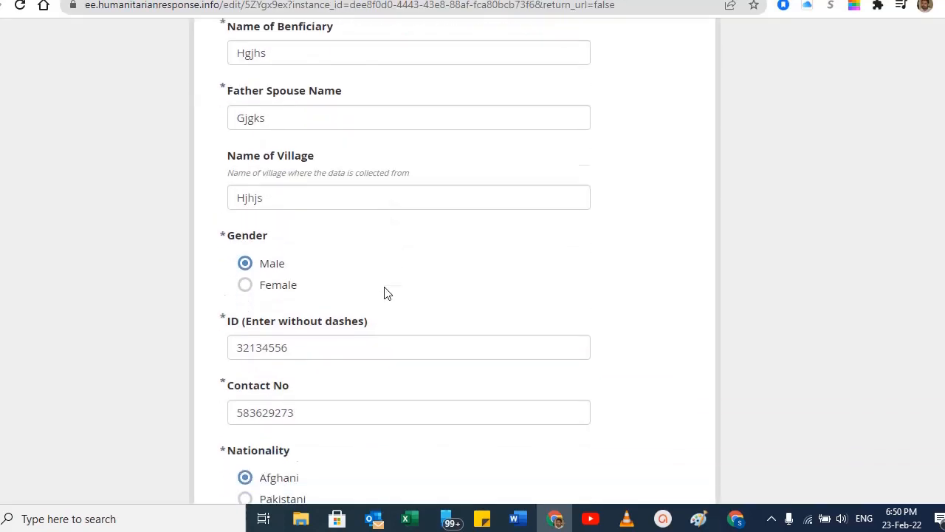
pyautogui.scroll(-15, 384, 293)
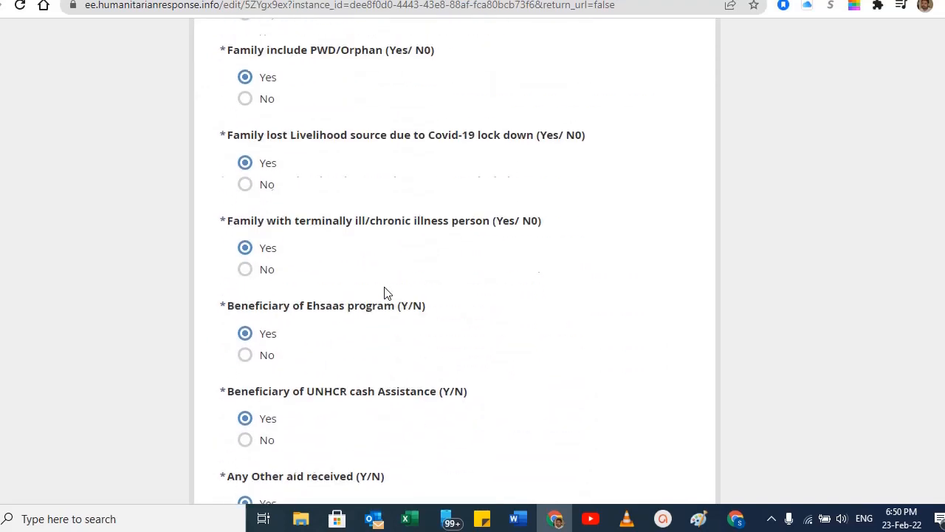
pyautogui.scroll(2, 384, 294)
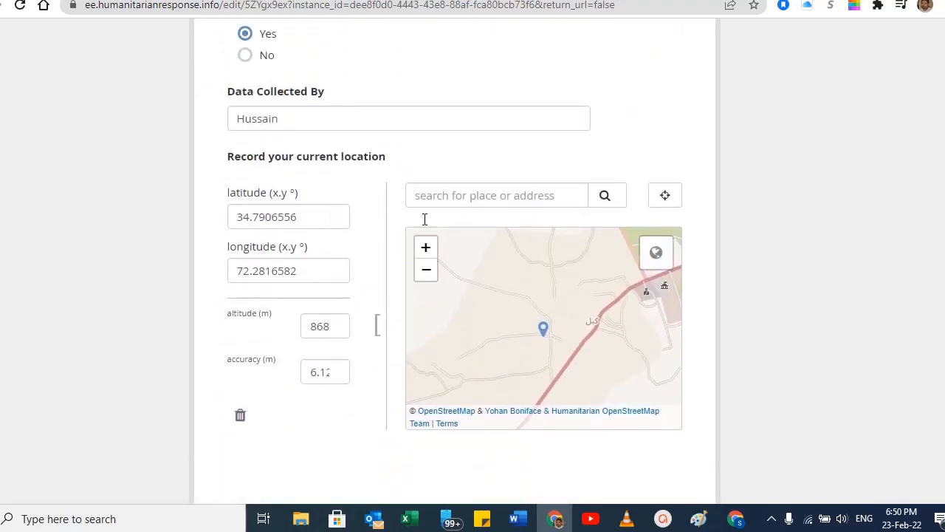
pyautogui.scroll(-2, 401, 299)
pyautogui.scroll(8, 527, 163)
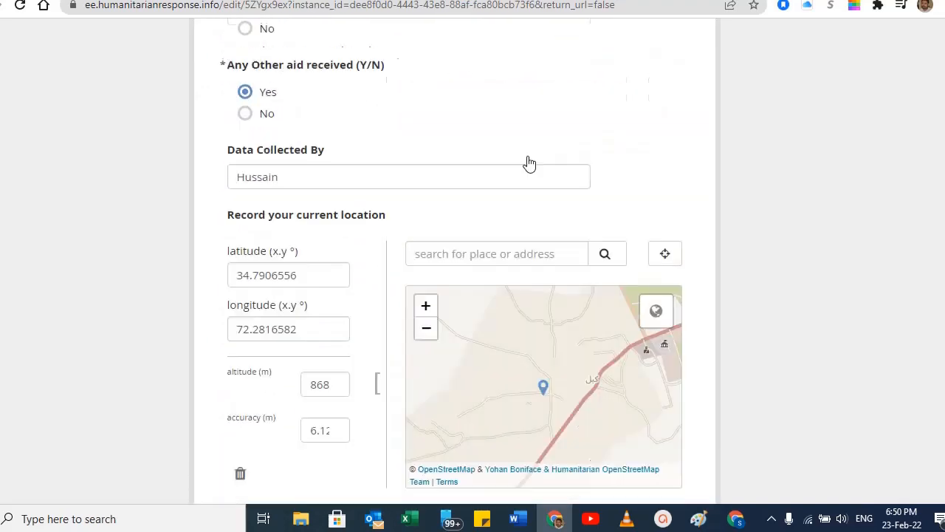
pyautogui.scroll(-8, 497, 261)
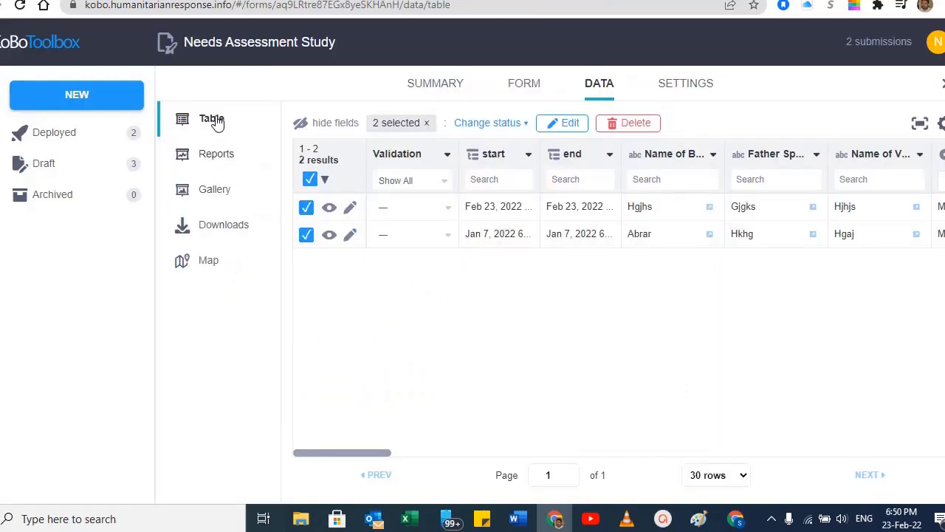
# Open the project's automated report, examine the value tables and Gender chart, and list the custom report options.
pyautogui.click(216, 121)
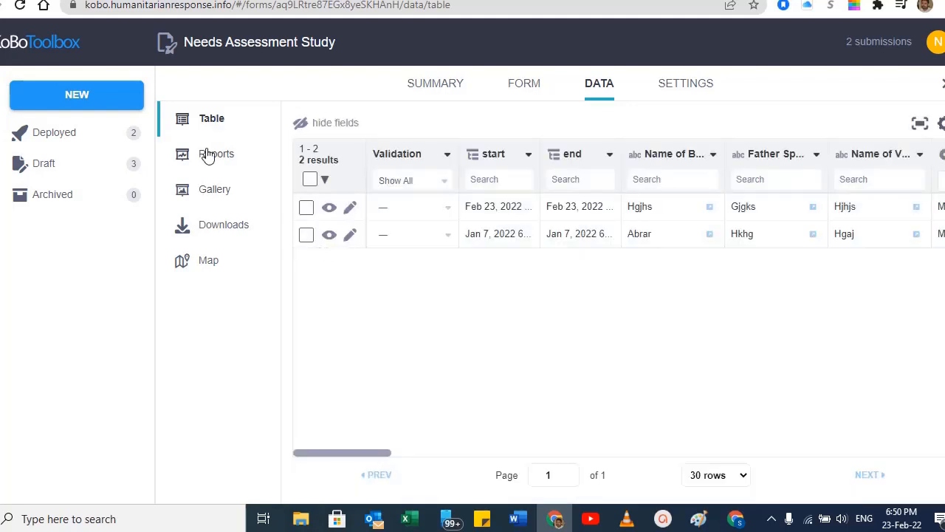
pyautogui.click(208, 156)
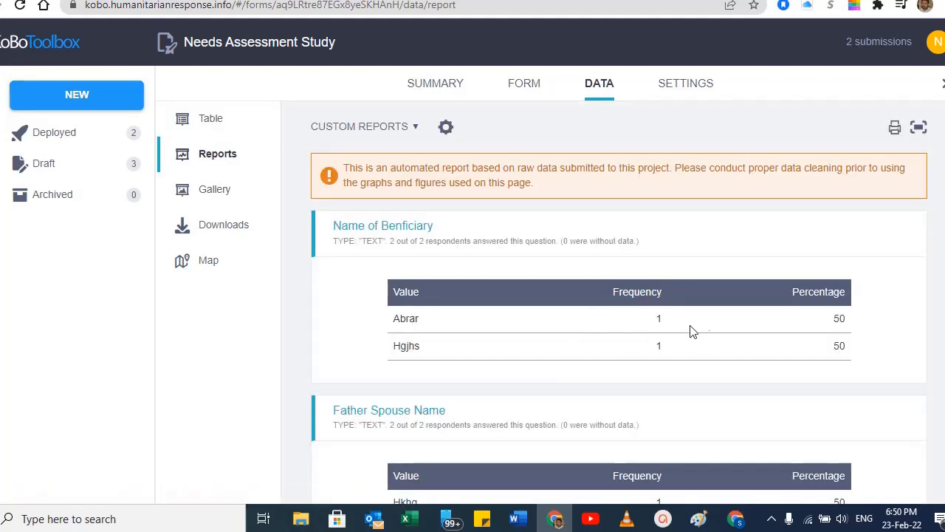
pyautogui.scroll(-3, 502, 327)
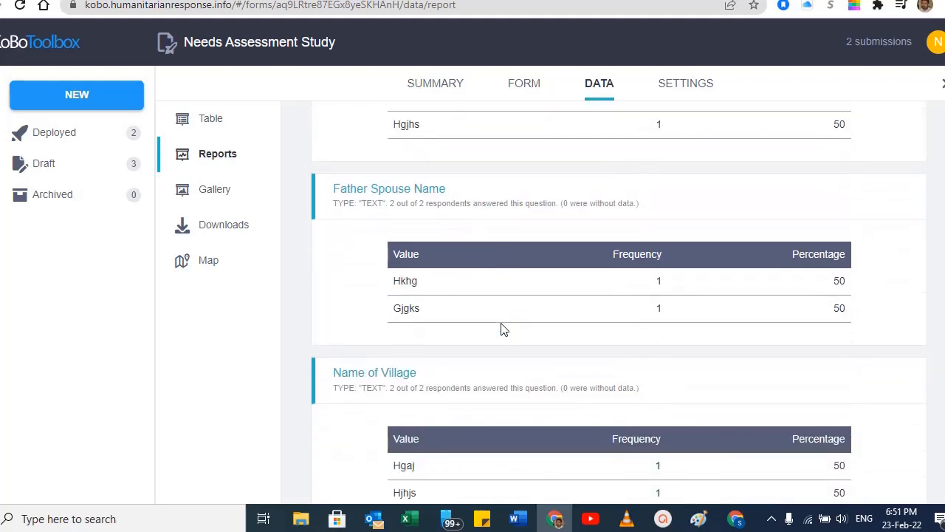
pyautogui.scroll(2, 501, 329)
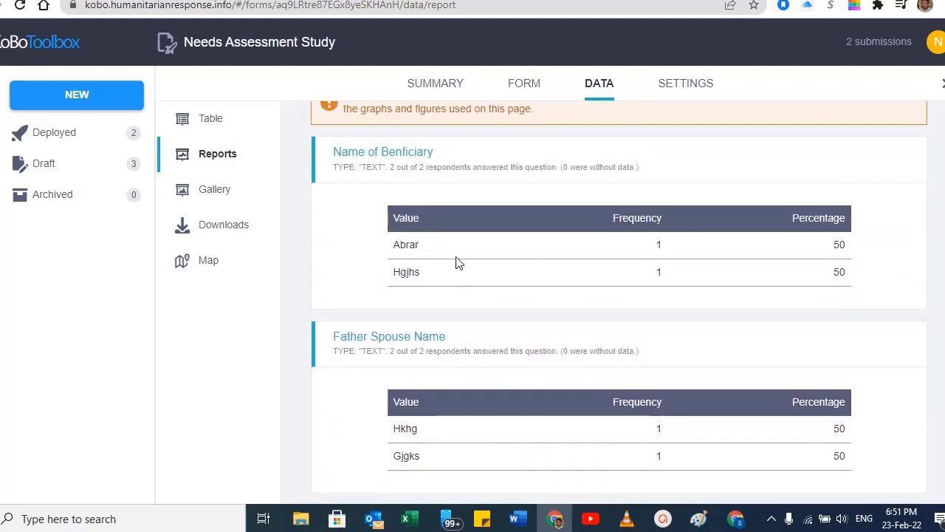
pyautogui.scroll(-5, 455, 262)
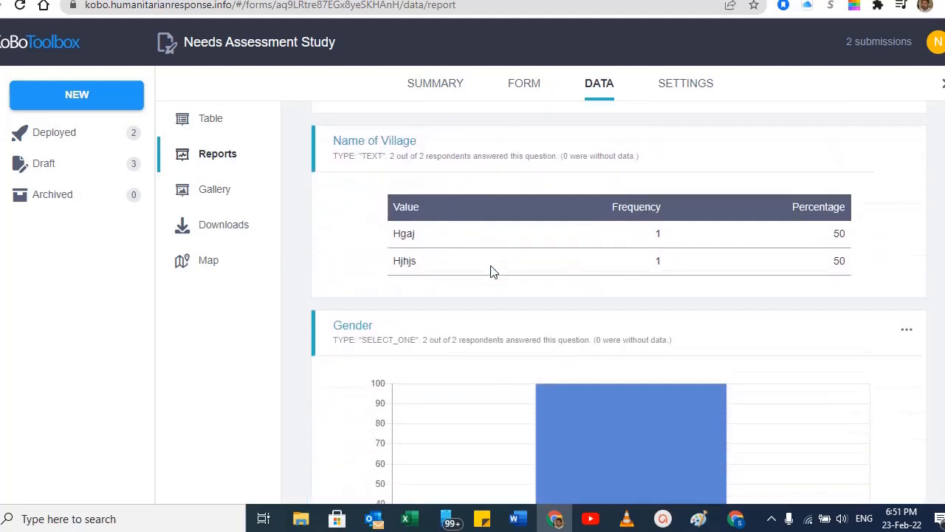
pyautogui.scroll(-2, 466, 244)
pyautogui.scroll(-6, 483, 331)
pyautogui.scroll(7, 466, 310)
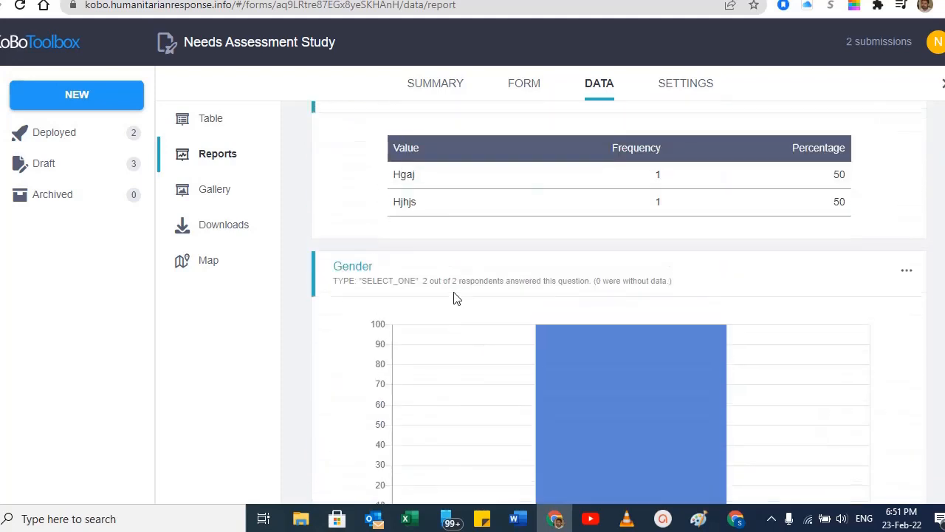
pyautogui.scroll(7, 456, 298)
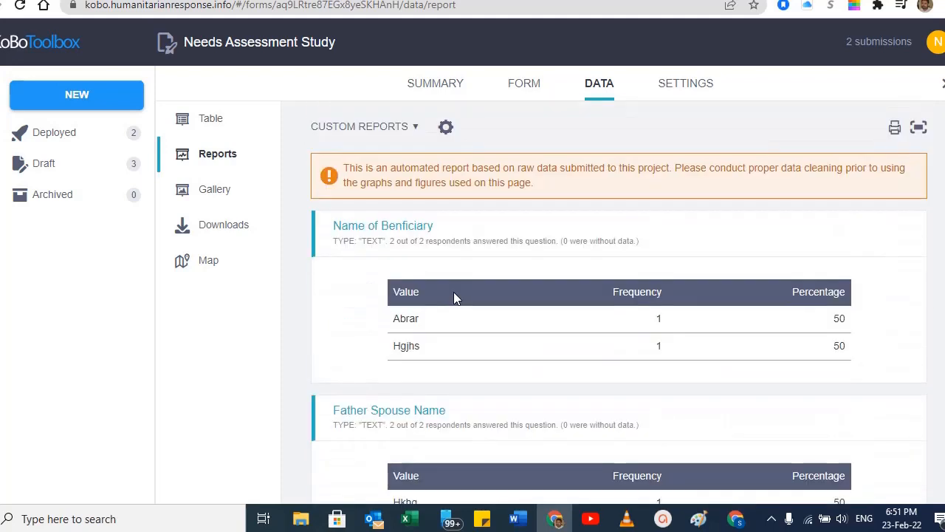
pyautogui.click(415, 130)
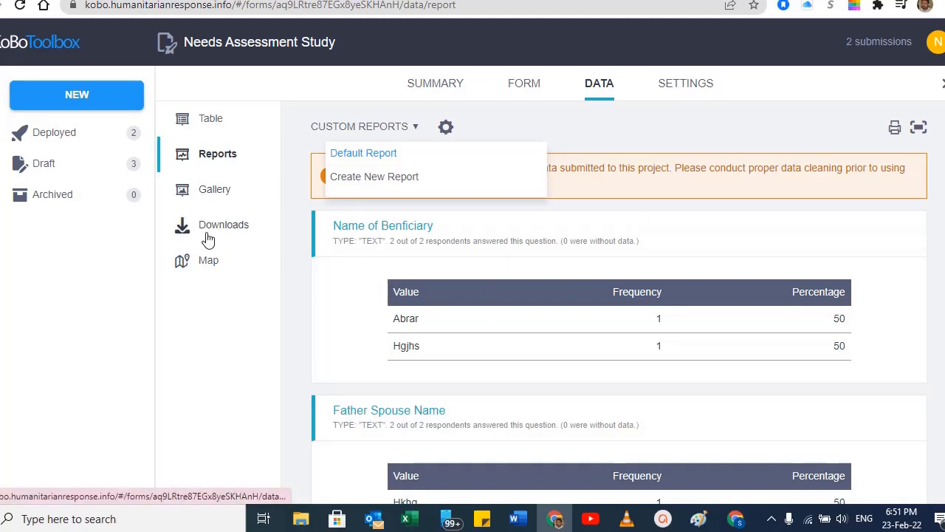
# Open the submissions map and examine the recorded point at local, regional and world scale.
pyautogui.click(205, 263)
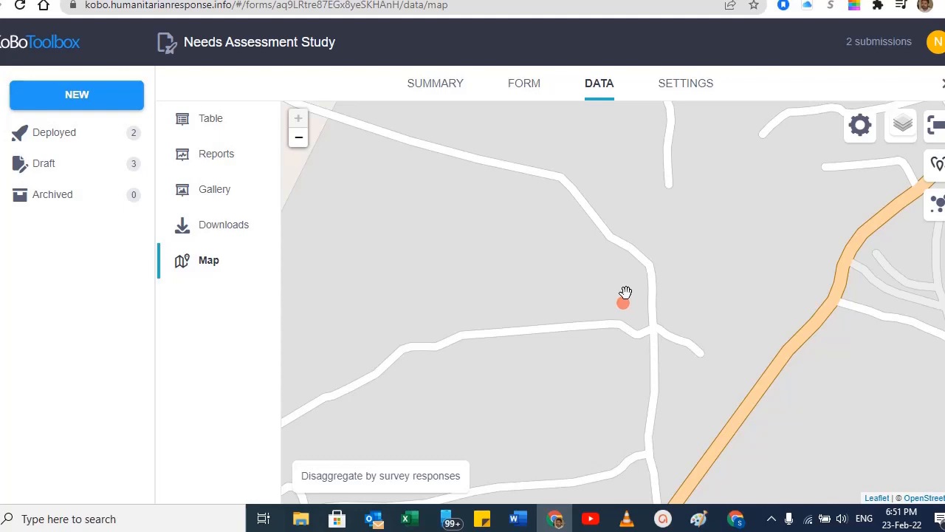
pyautogui.click(299, 140)
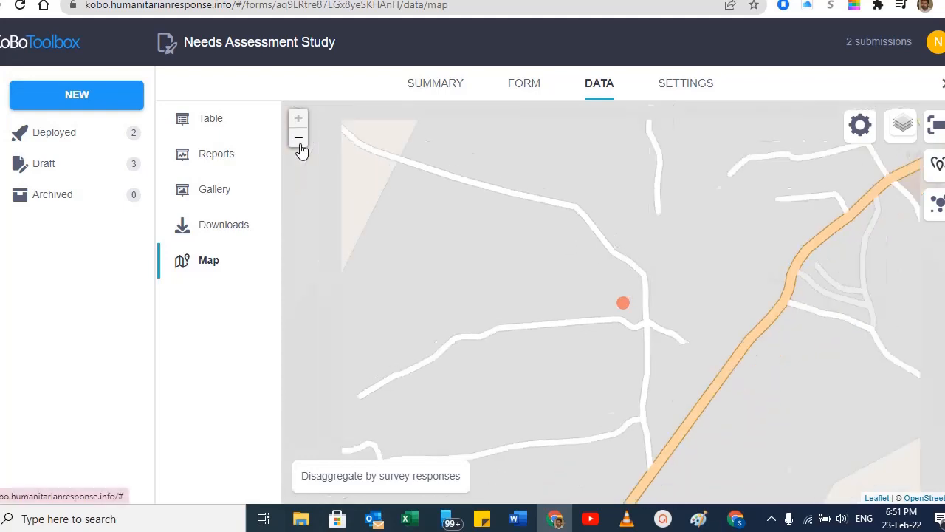
pyautogui.click(300, 143)
pyautogui.click(300, 143)
pyautogui.click(300, 143)
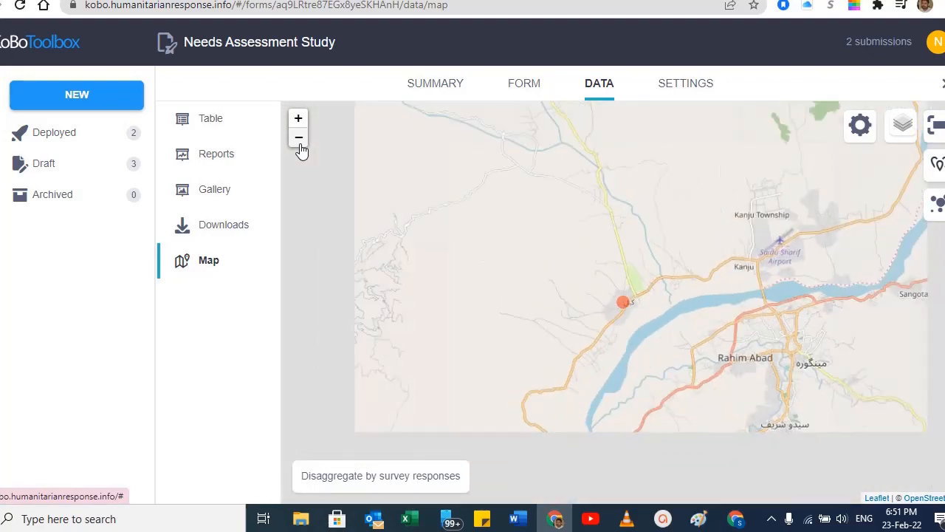
pyautogui.click(300, 143)
pyautogui.click(300, 144)
pyautogui.click(300, 144)
pyautogui.click(300, 144)
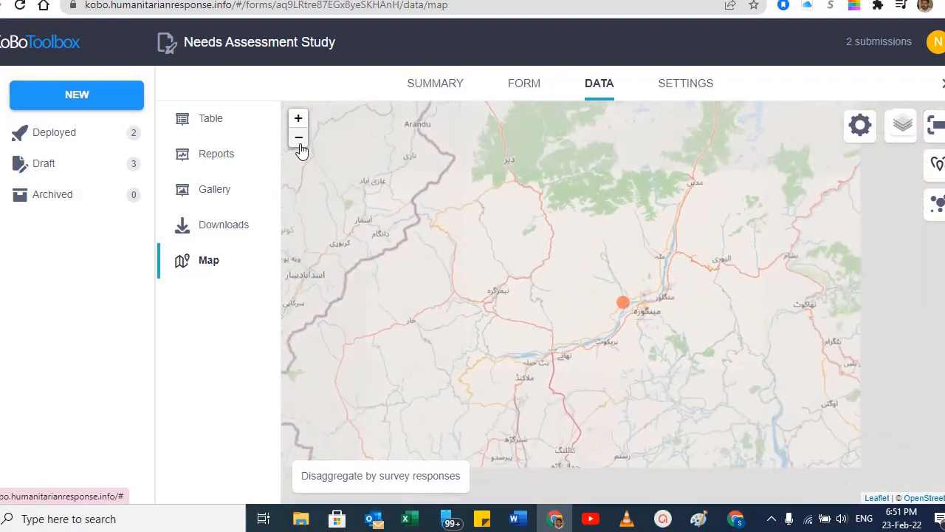
pyautogui.click(300, 144)
pyautogui.click(299, 144)
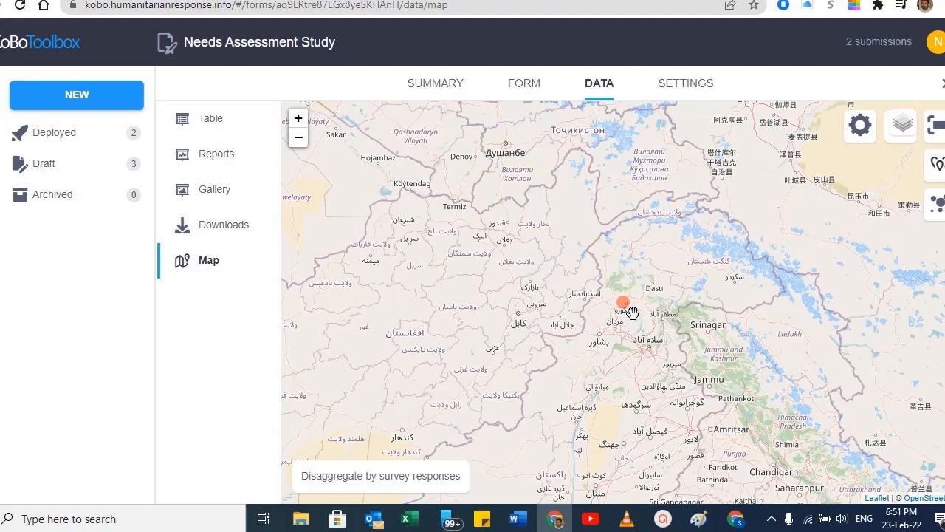
pyautogui.click(299, 140)
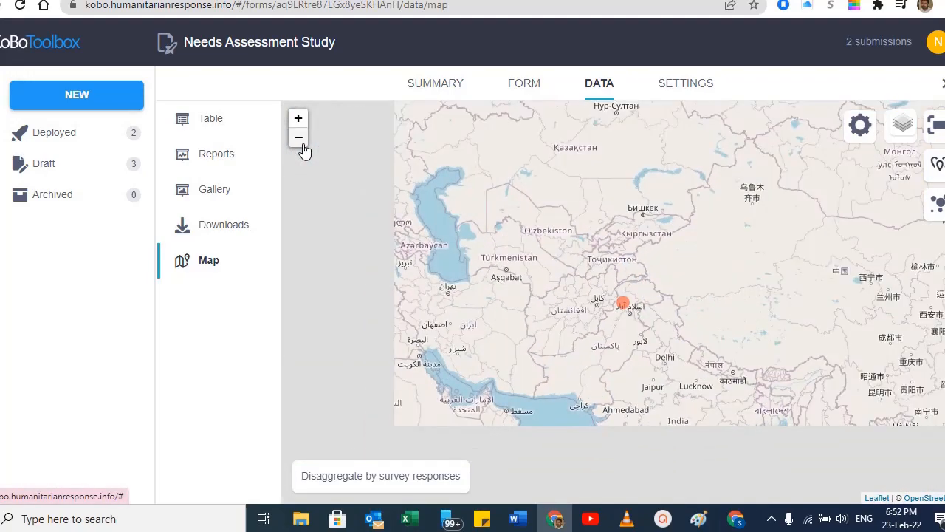
pyautogui.click(299, 138)
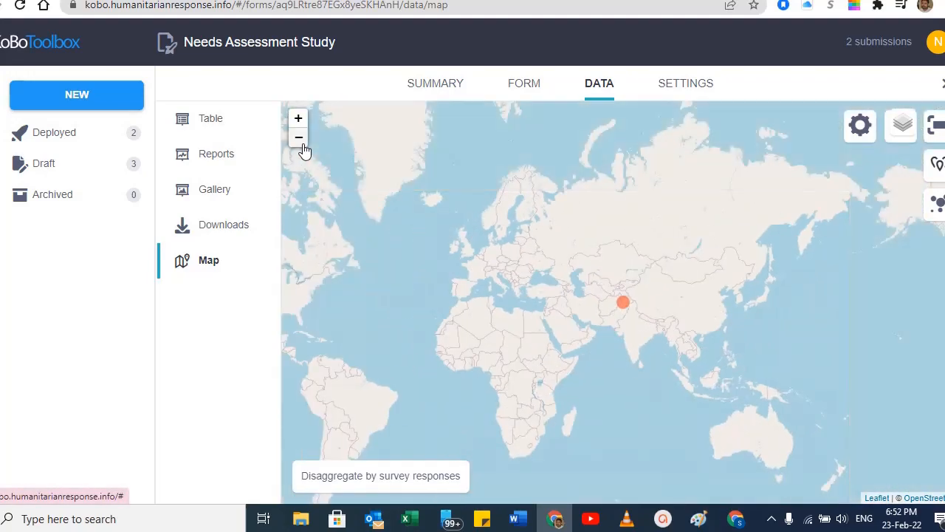
pyautogui.click(299, 138)
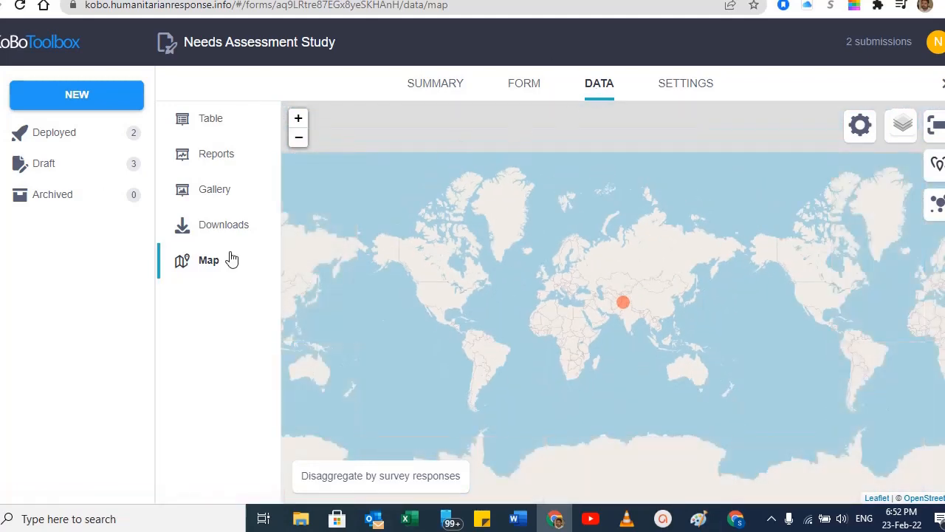
pyautogui.click(299, 120)
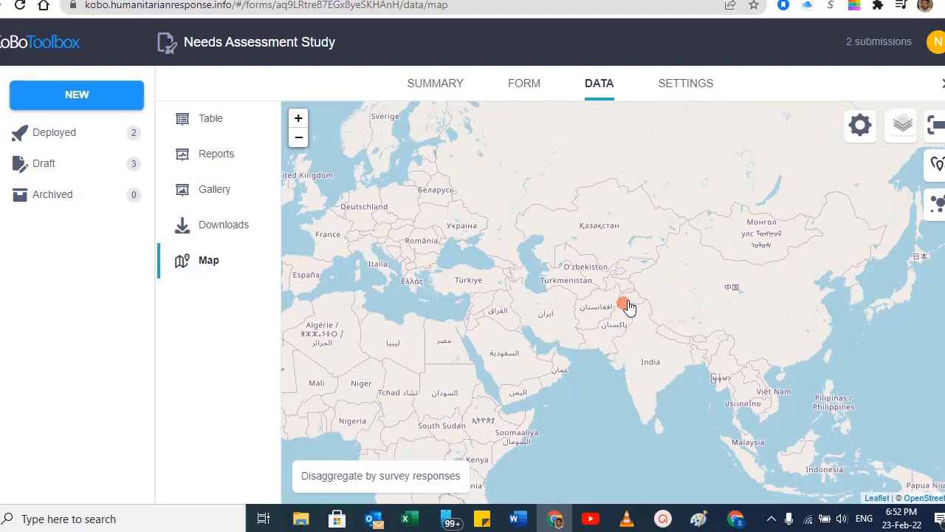
# Create a new XLS export of the Needs Assessment Study data on the project's downloads page.
pyautogui.click(299, 120)
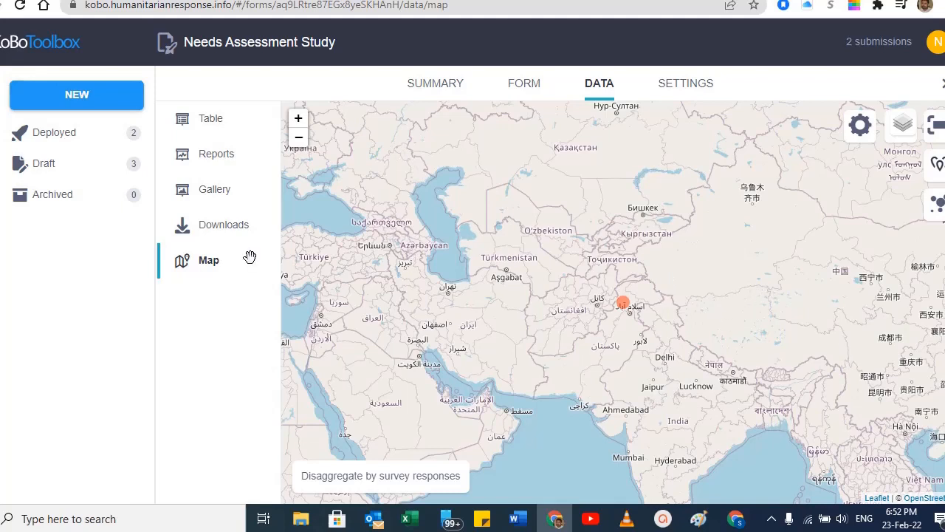
pyautogui.click(213, 229)
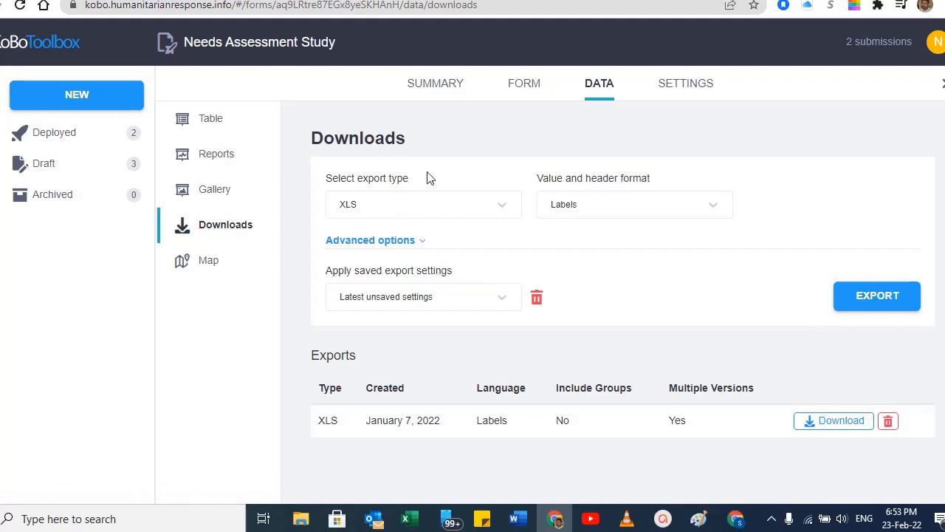
pyautogui.click(406, 219)
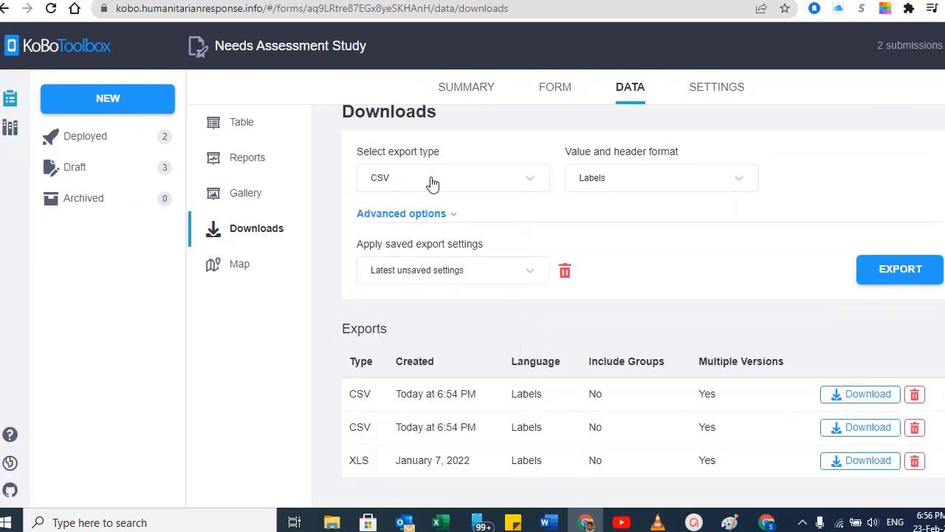
pyautogui.click(432, 182)
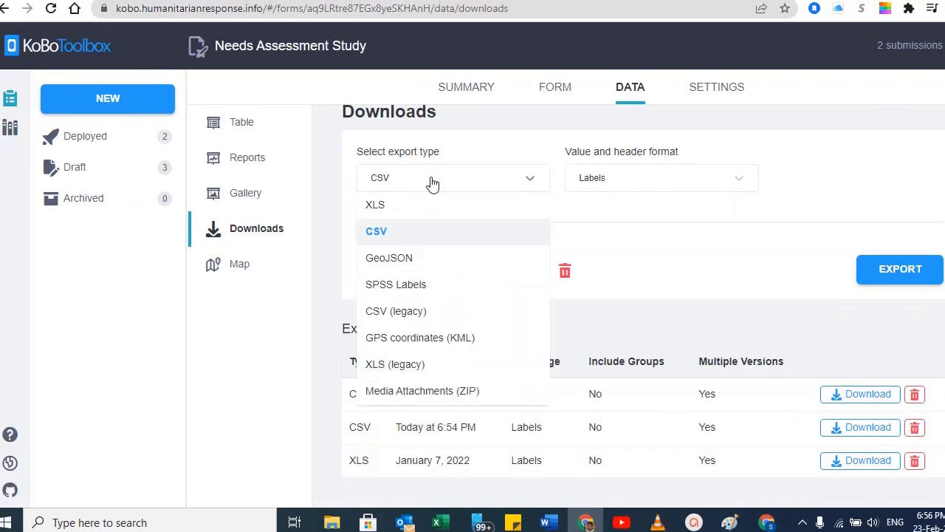
pyautogui.click(408, 205)
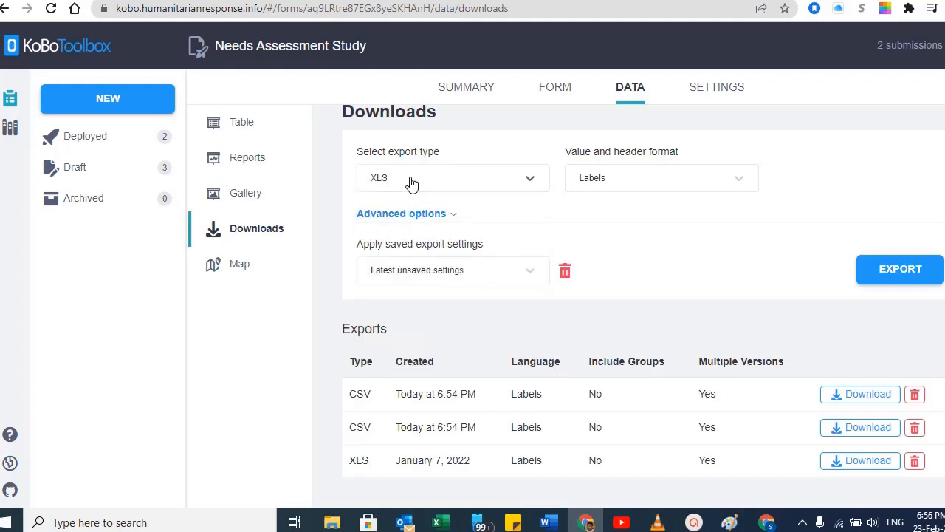
pyautogui.click(881, 273)
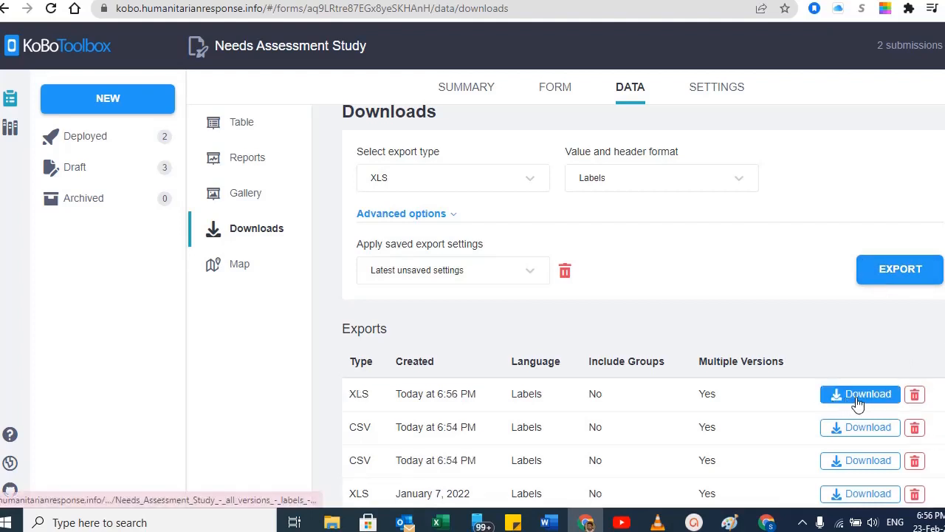
# Download the newest XLS export and open the workbook in Excel.
pyautogui.scroll(-1, 482, 395)
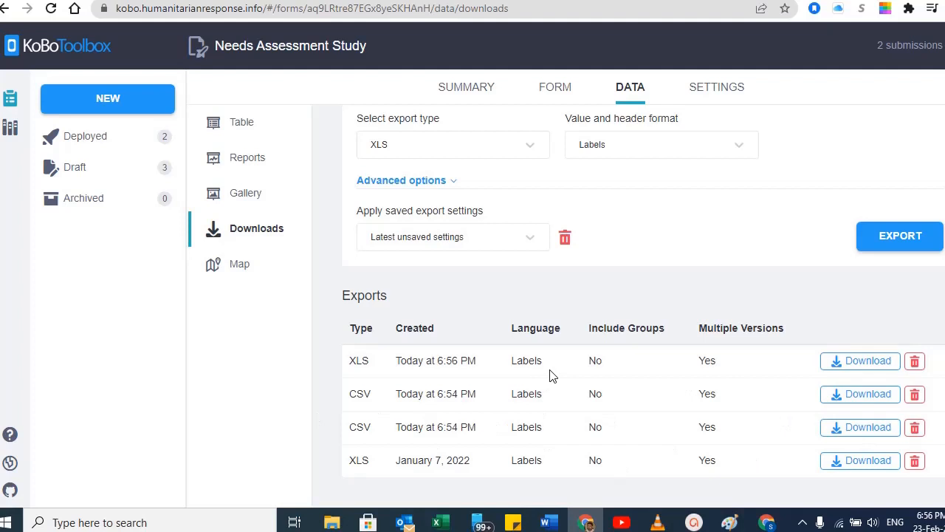
pyautogui.scroll(2, 549, 376)
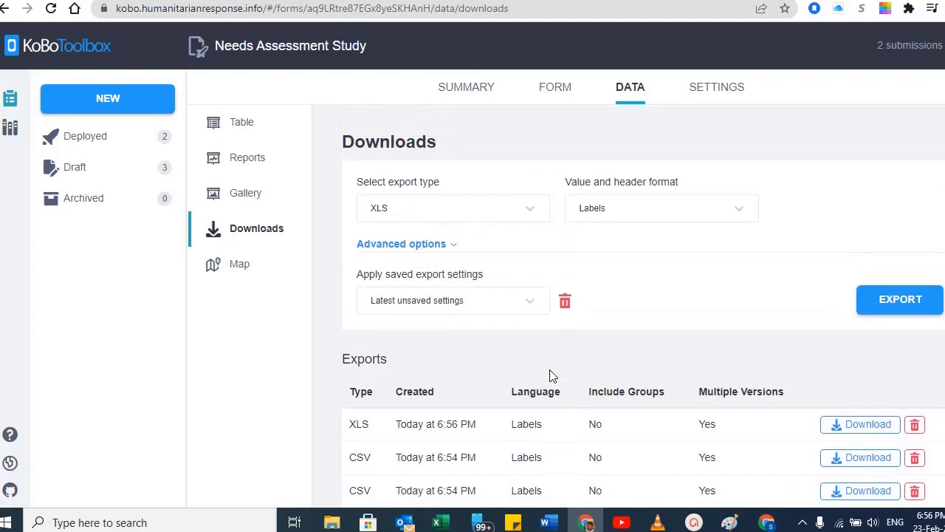
pyautogui.click(862, 433)
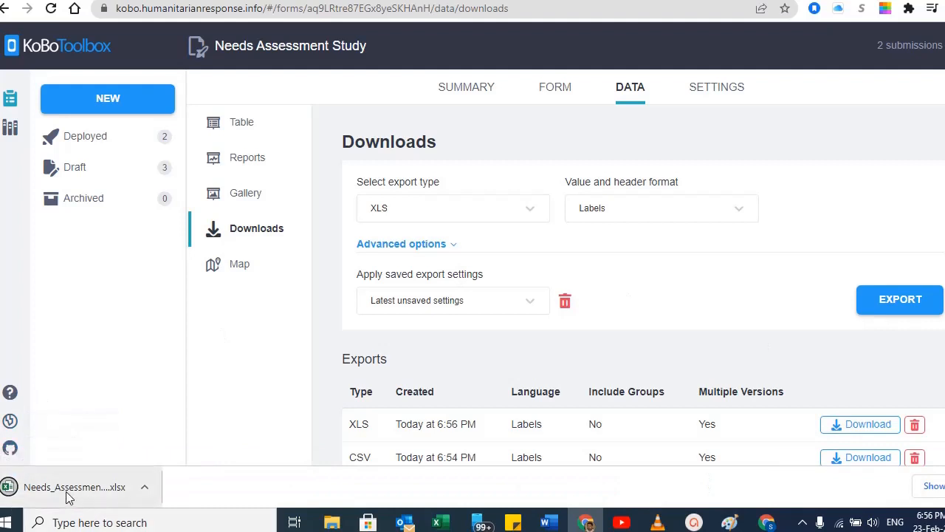
pyautogui.click(65, 487)
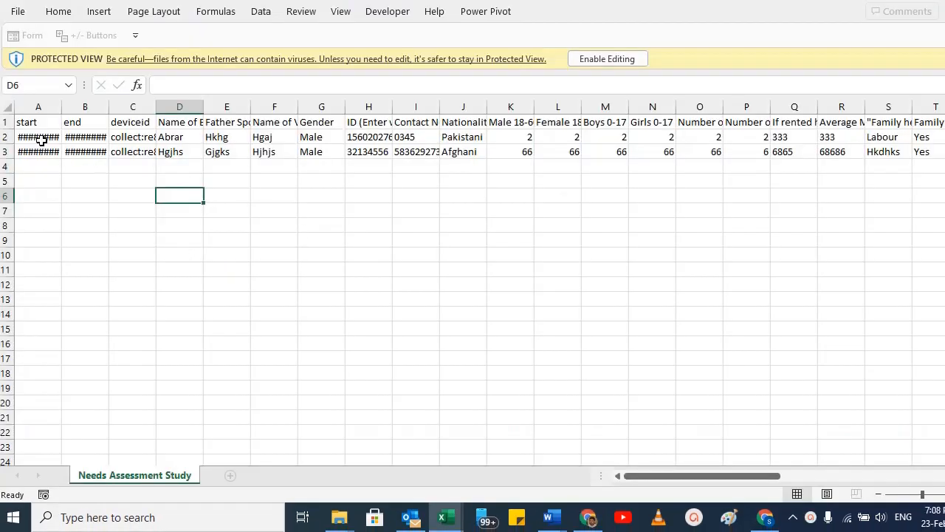
# Enable editing of the exported workbook and fit the start and end columns to their contents.
pyautogui.click(41, 139)
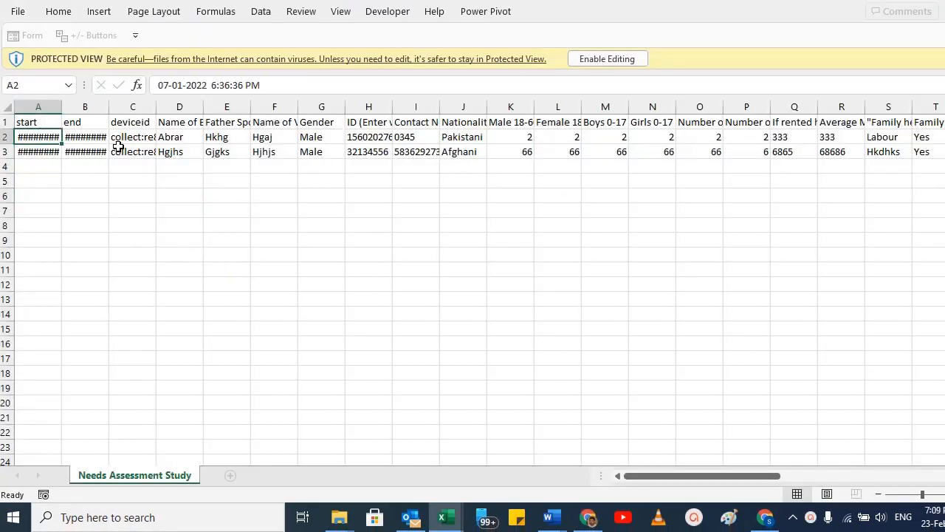
pyautogui.click(622, 58)
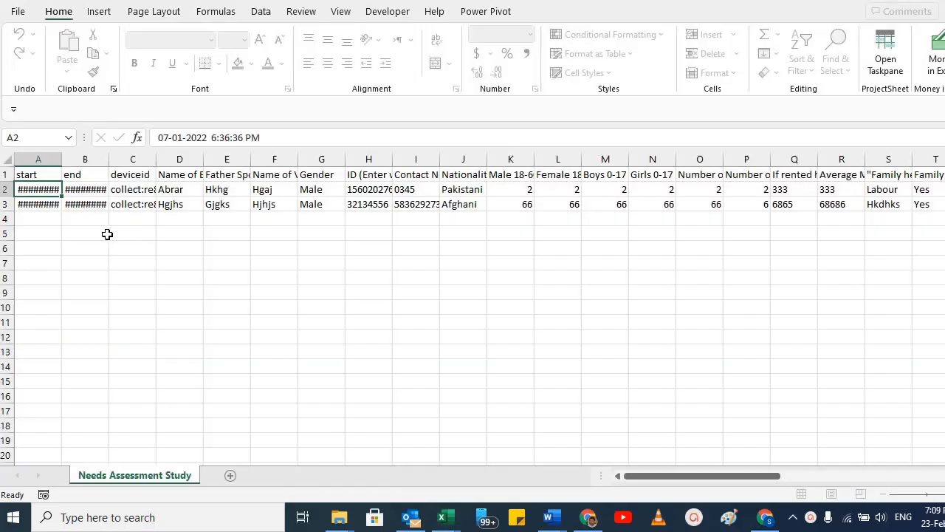
pyautogui.doubleClick(63, 160)
pyautogui.click(101, 175)
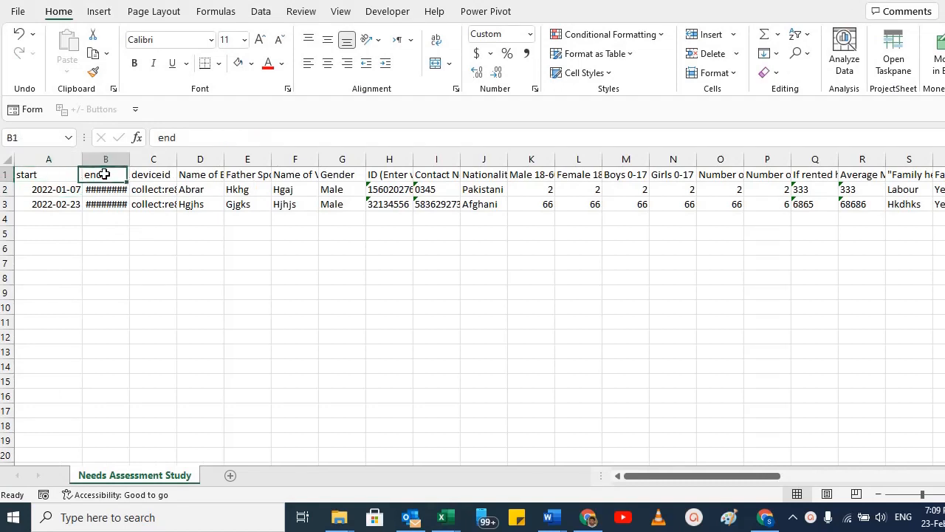
pyautogui.doubleClick(129, 160)
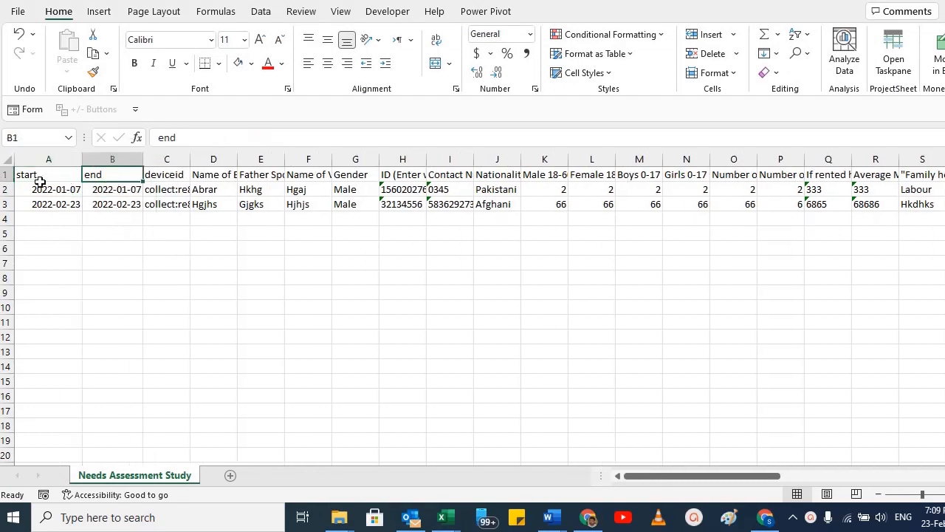
# Examine the start and end dates, and widen the deviceid and Name of Benficiary columns.
pyautogui.click(74, 189)
pyautogui.hotkey('shift', 'Right')
pyautogui.moveTo(74, 175); pyautogui.dragTo(120, 206)
pyautogui.click(177, 175)
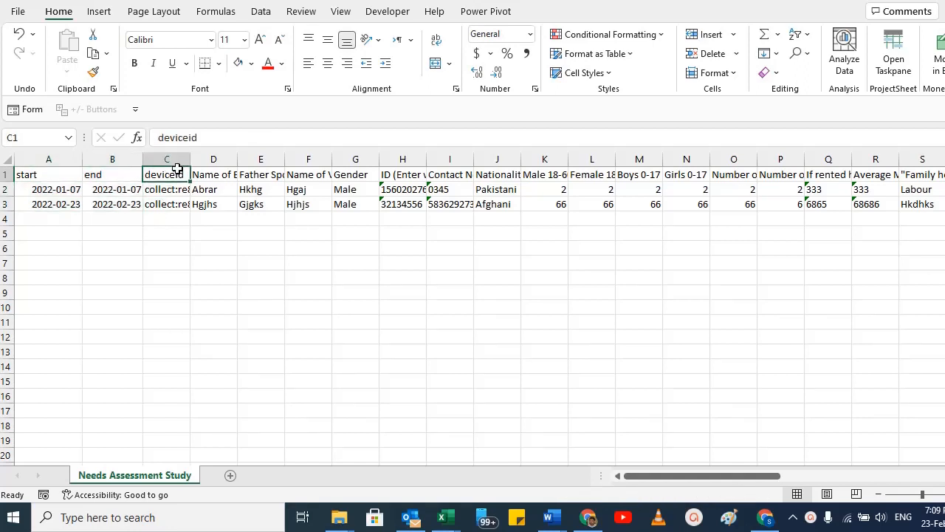
pyautogui.click(178, 189)
pyautogui.moveTo(191, 155); pyautogui.dragTo(217, 156)
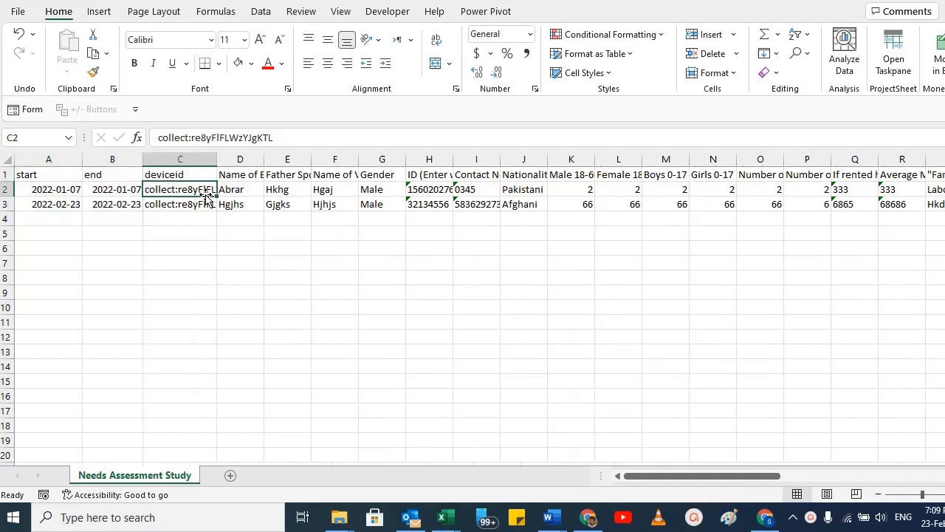
pyautogui.moveTo(184, 190); pyautogui.dragTo(184, 200)
pyautogui.click(246, 174)
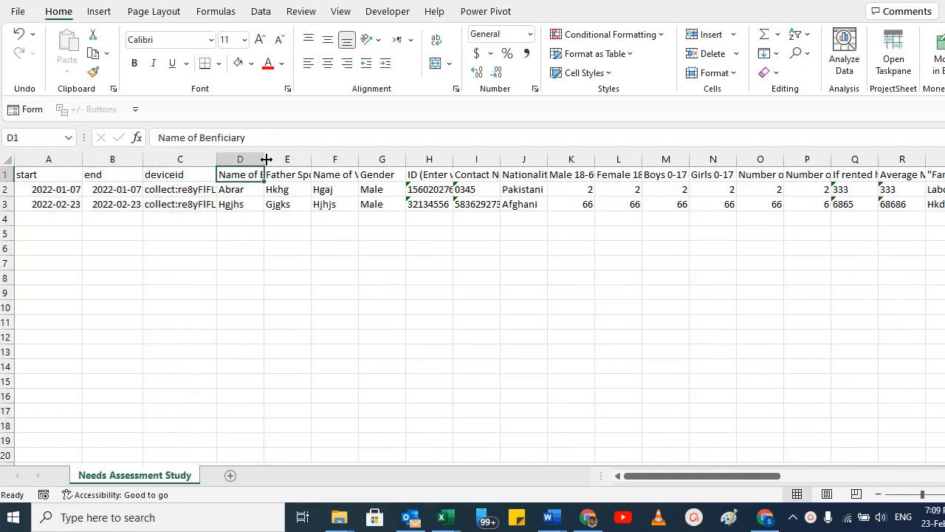
pyautogui.moveTo(265, 156); pyautogui.dragTo(698, 175)
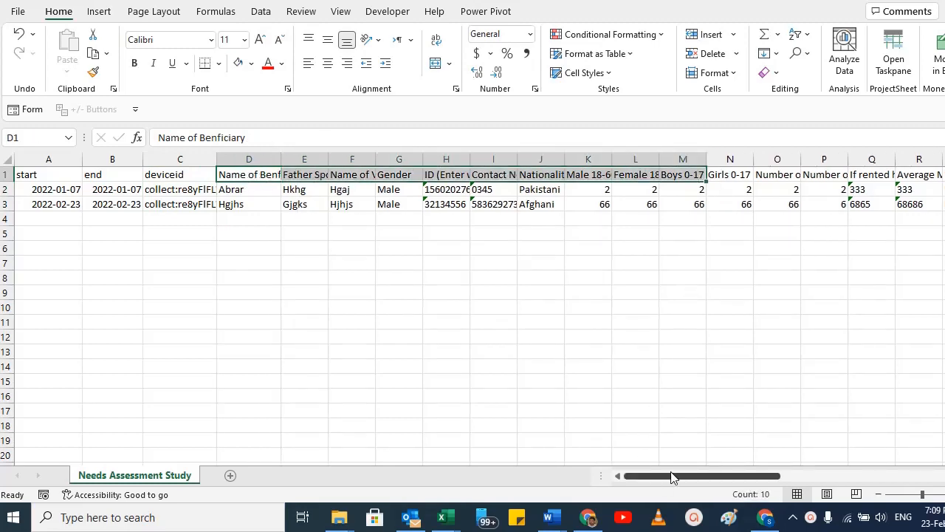
# Examine the data collector and __version__ columns further along the sheet, including each submission's form version.
pyautogui.moveTo(673, 476); pyautogui.dragTo(865, 477)
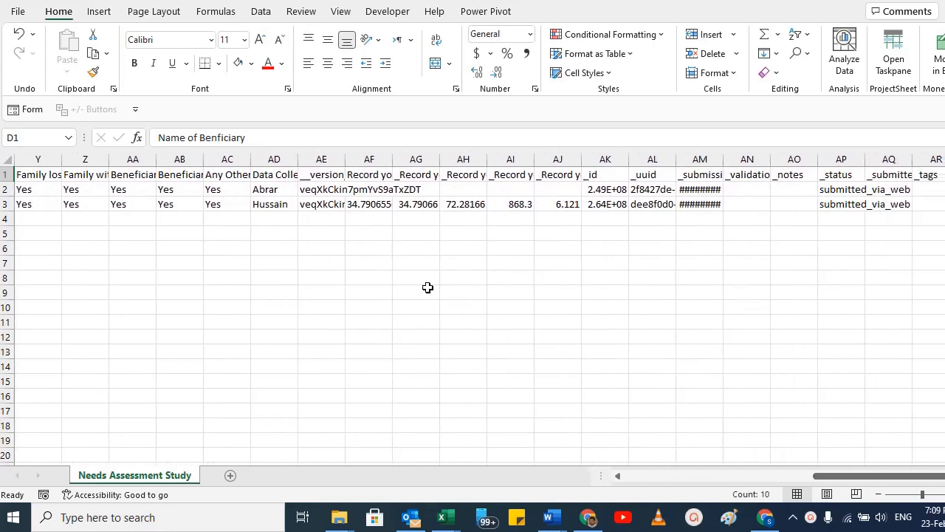
pyautogui.click(283, 174)
pyautogui.click(327, 176)
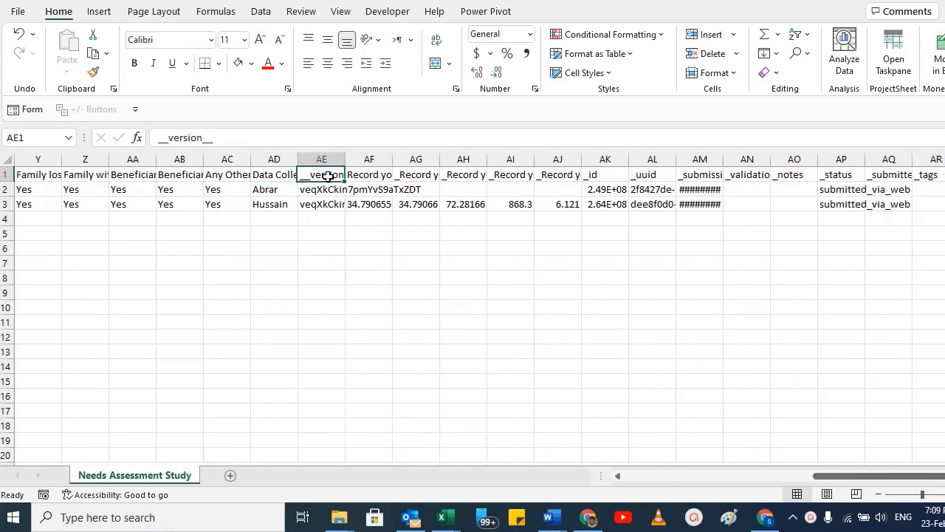
pyautogui.click(267, 174)
pyautogui.moveTo(268, 159)
pyautogui.mouseDown()
pyautogui.moveTo(189, 160)
pyautogui.moveTo(273, 159)
pyautogui.mouseUp()
pyautogui.click(322, 159)
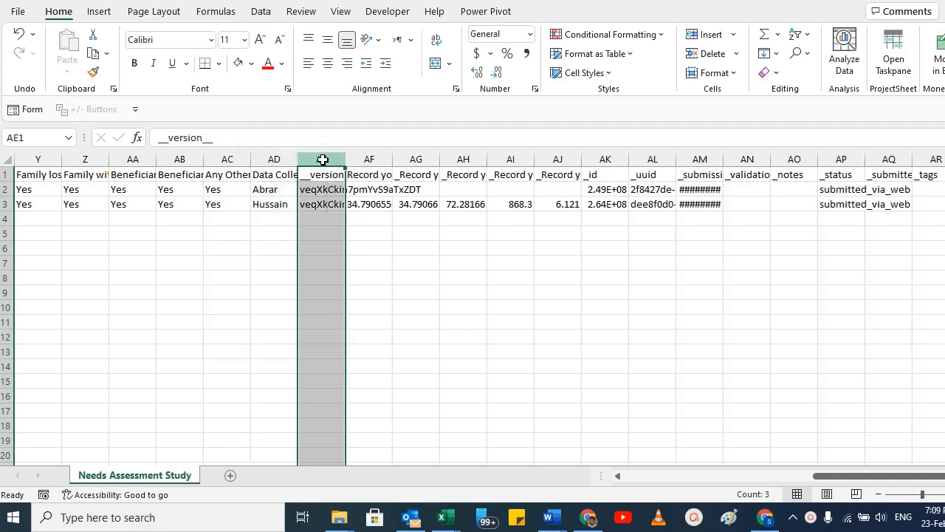
pyautogui.click(319, 189)
pyautogui.click(316, 205)
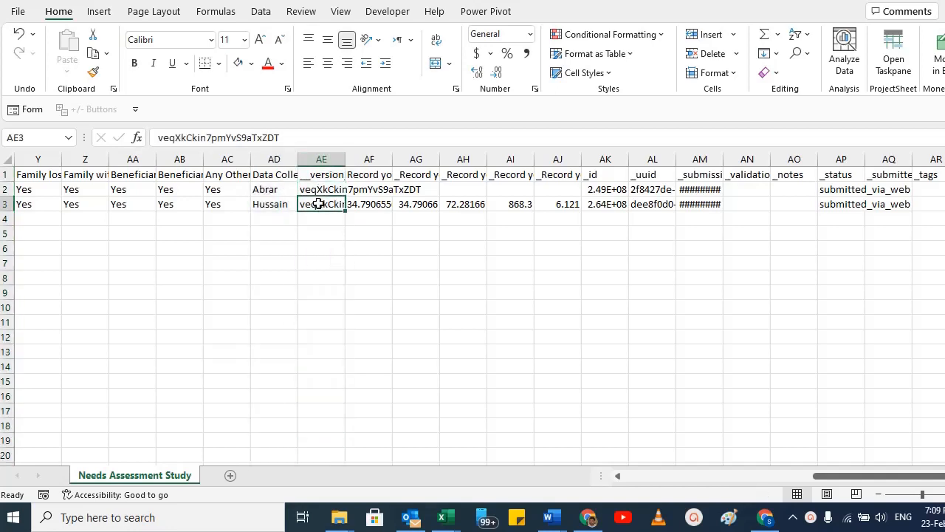
pyautogui.click(317, 190)
# Widen the "Record your current location" column and examine the GPS coordinates recorded in it.
pyautogui.click(374, 176)
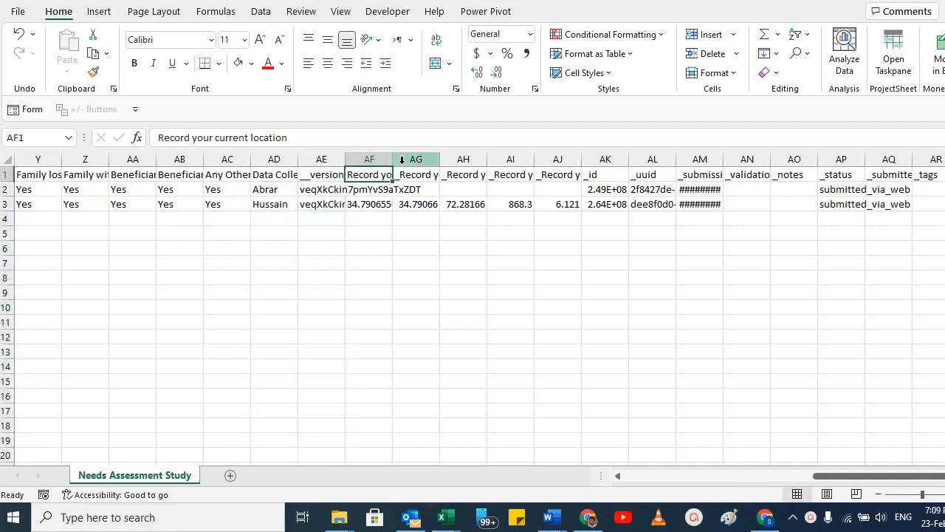
pyautogui.moveTo(394, 162); pyautogui.dragTo(453, 163)
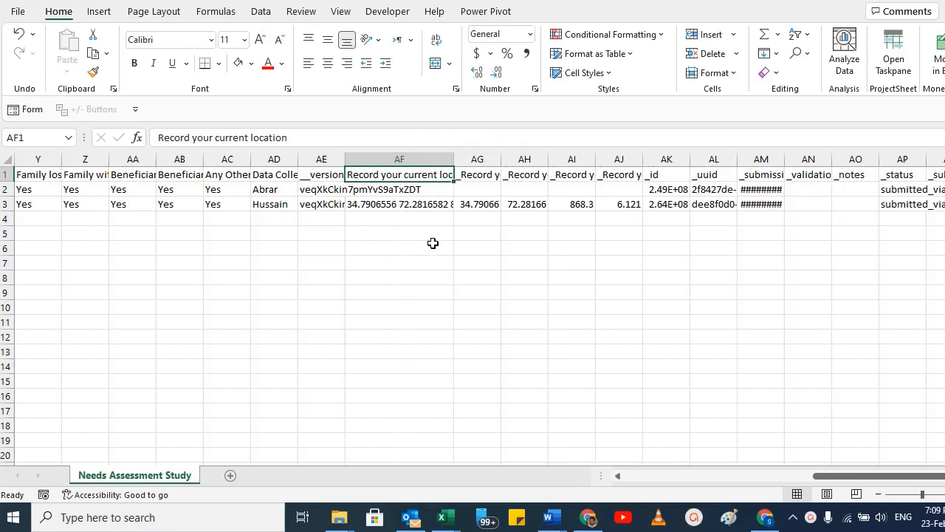
pyautogui.click(373, 204)
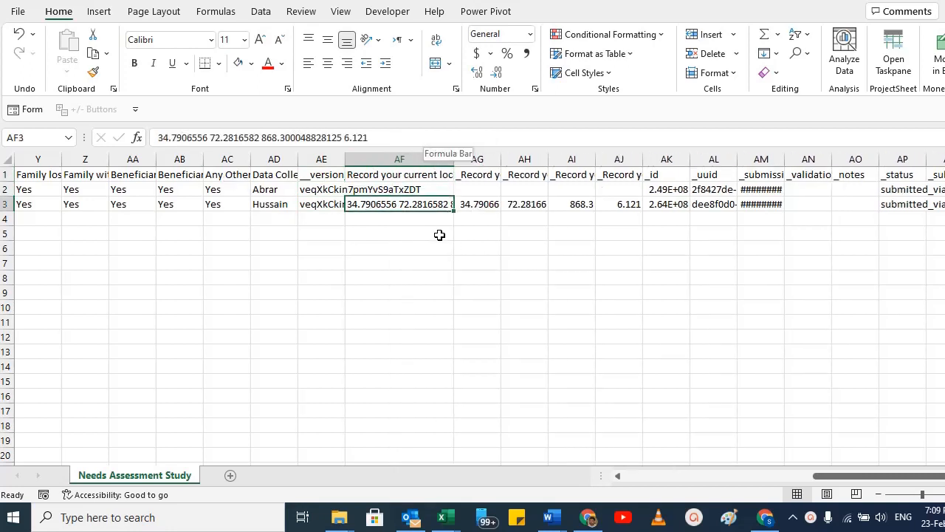
# Examine the separate latitude, longitude and precision columns of the location question and the metadata columns from _id onwards.
pyautogui.click(466, 175)
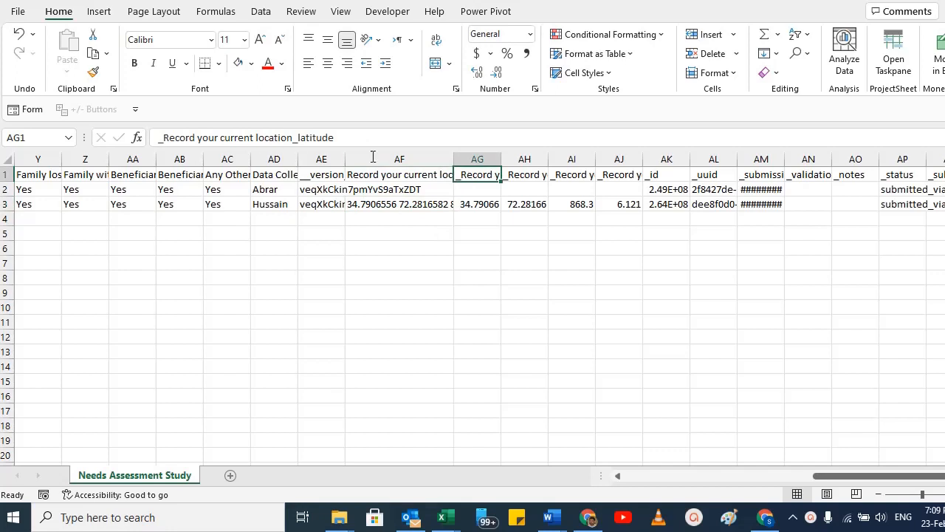
pyautogui.click(528, 174)
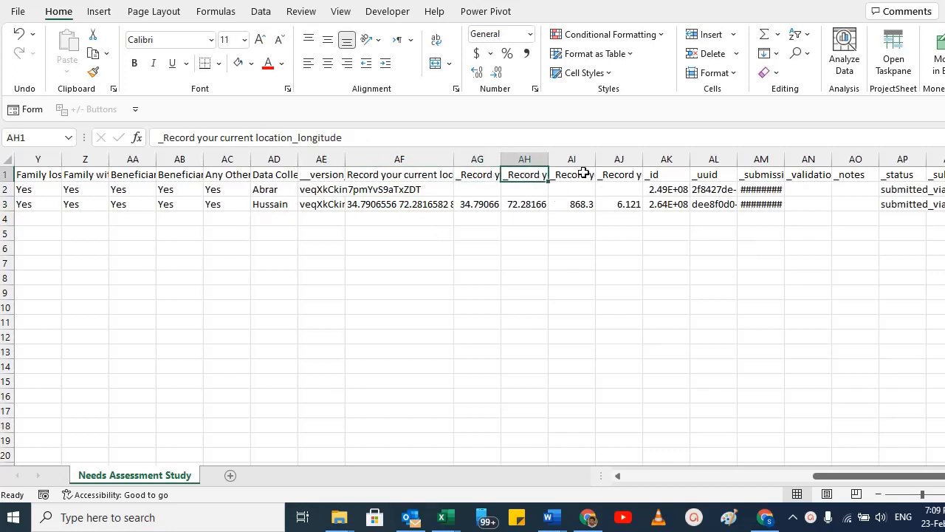
pyautogui.click(570, 175)
pyautogui.click(607, 174)
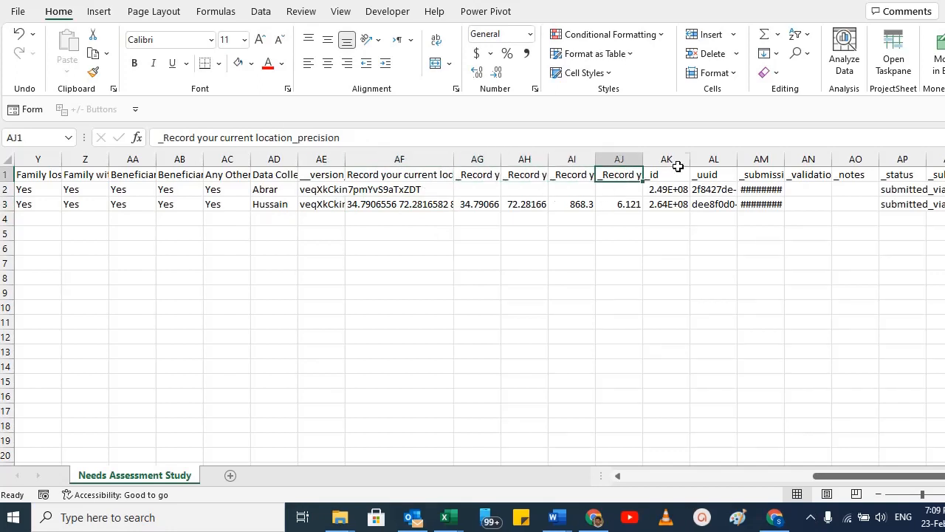
pyautogui.moveTo(625, 171); pyautogui.dragTo(477, 174)
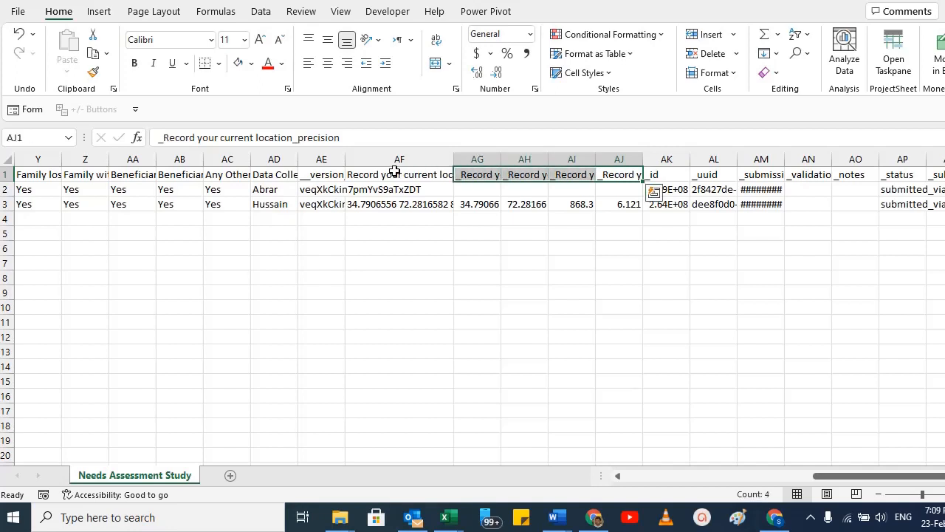
pyautogui.click(379, 178)
pyautogui.moveTo(380, 178); pyautogui.dragTo(402, 233)
pyautogui.moveTo(488, 174); pyautogui.dragTo(627, 232)
pyautogui.moveTo(675, 175); pyautogui.dragTo(942, 206)
# Return to the first columns and examine the two submissions' gender, nationality and other answers.
pyautogui.moveTo(851, 479); pyautogui.dragTo(537, 494)
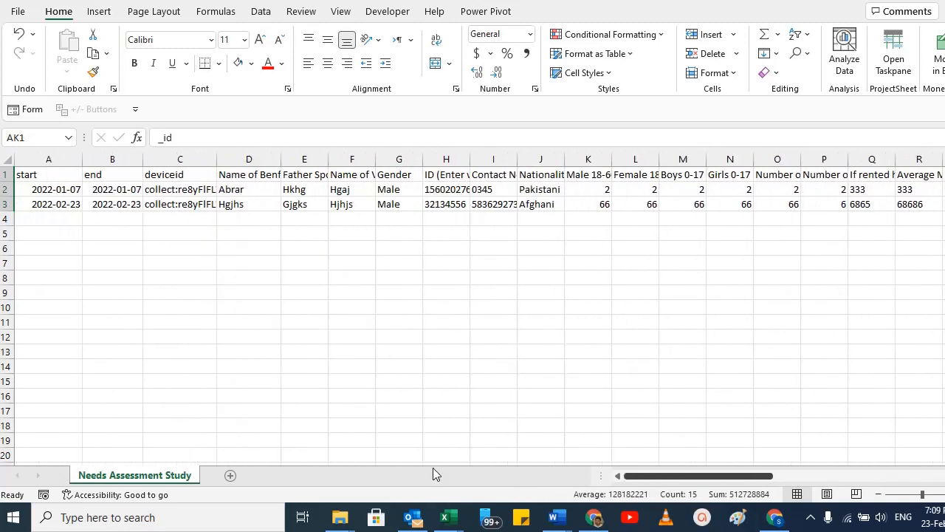
pyautogui.click(68, 190)
pyautogui.click(399, 204)
pyautogui.click(513, 205)
pyautogui.click(534, 203)
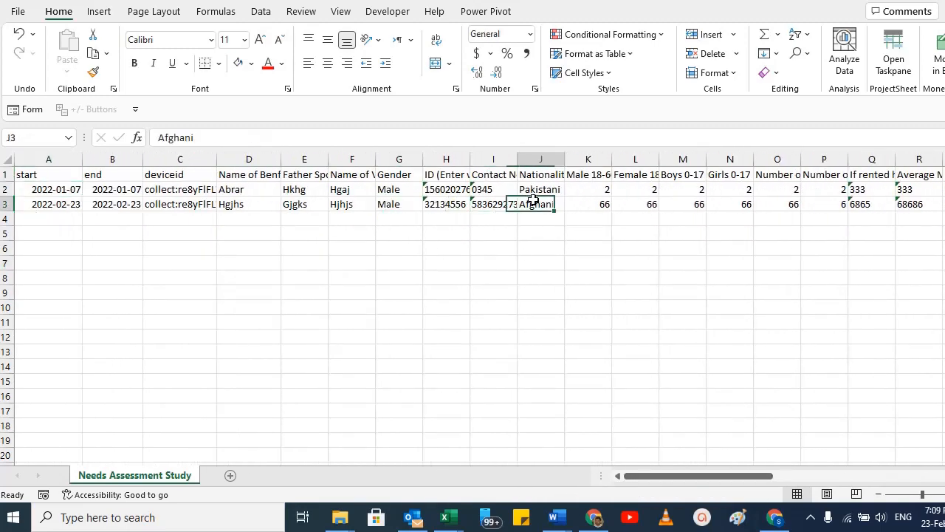
pyautogui.click(459, 191)
pyautogui.click(370, 234)
pyautogui.click(370, 201)
pyautogui.click(573, 190)
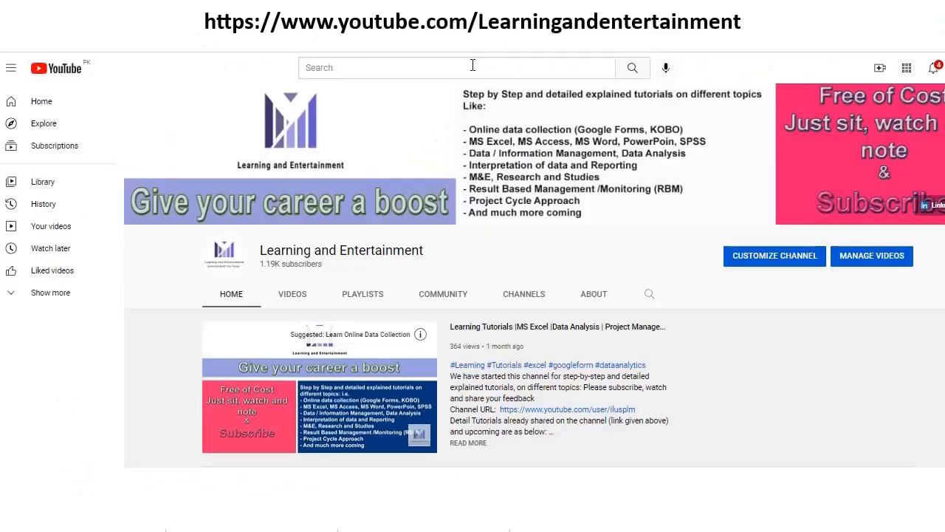
# Switch to the Learning and Entertainment YouTube channel and browse its playlists, uploads and Learn MS Excel series.
pyautogui.scroll(-4, 228, 296)
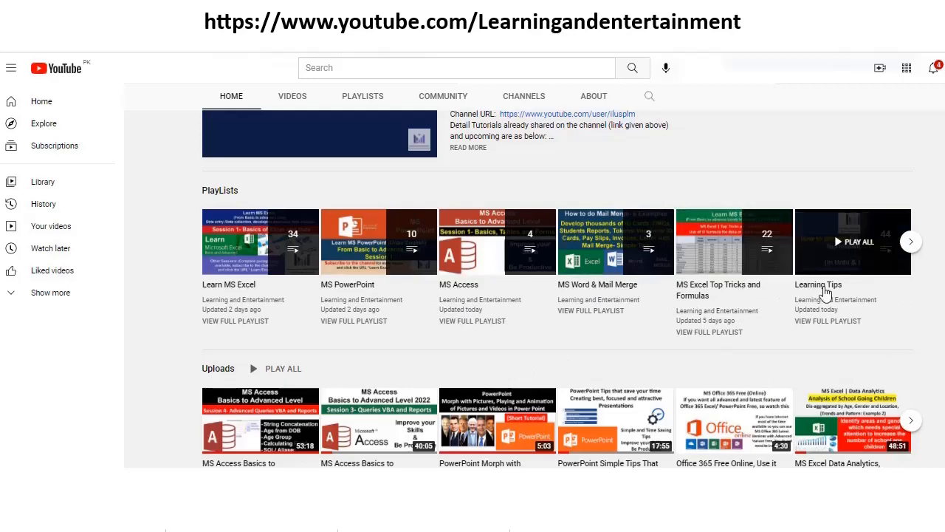
pyautogui.click(913, 244)
pyautogui.scroll(1, 287, 398)
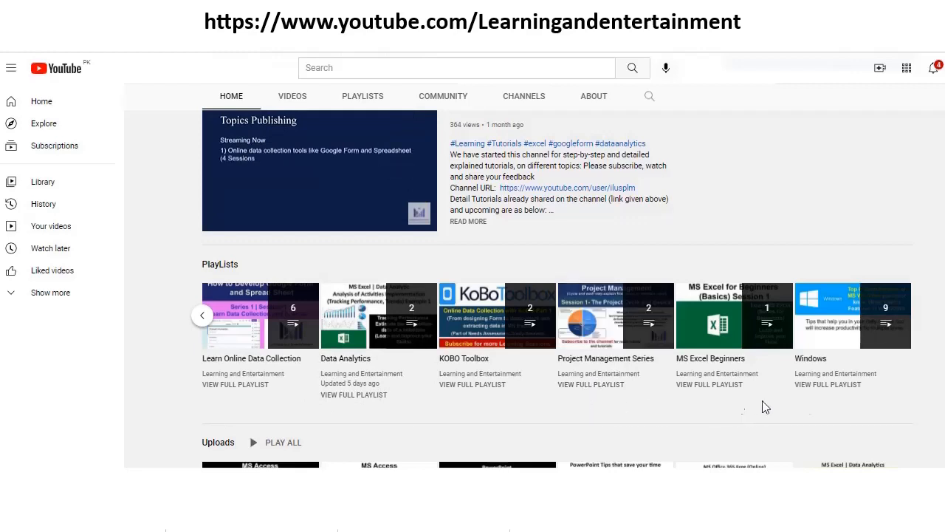
pyautogui.scroll(-1, 347, 415)
pyautogui.scroll(-2, 346, 412)
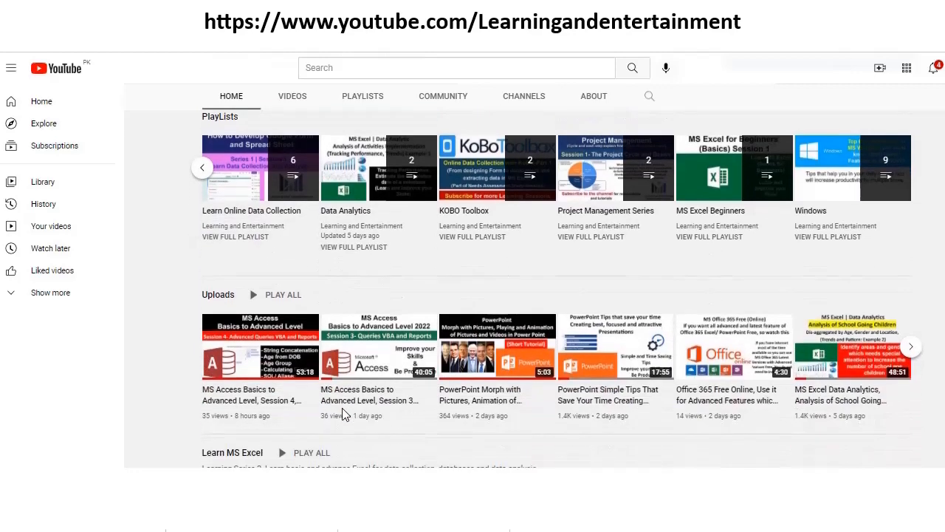
pyautogui.scroll(-4, 484, 436)
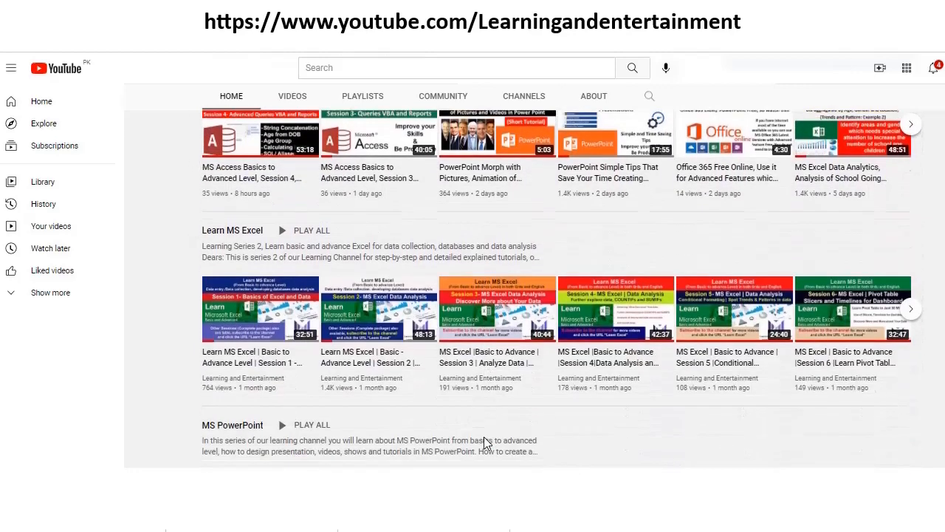